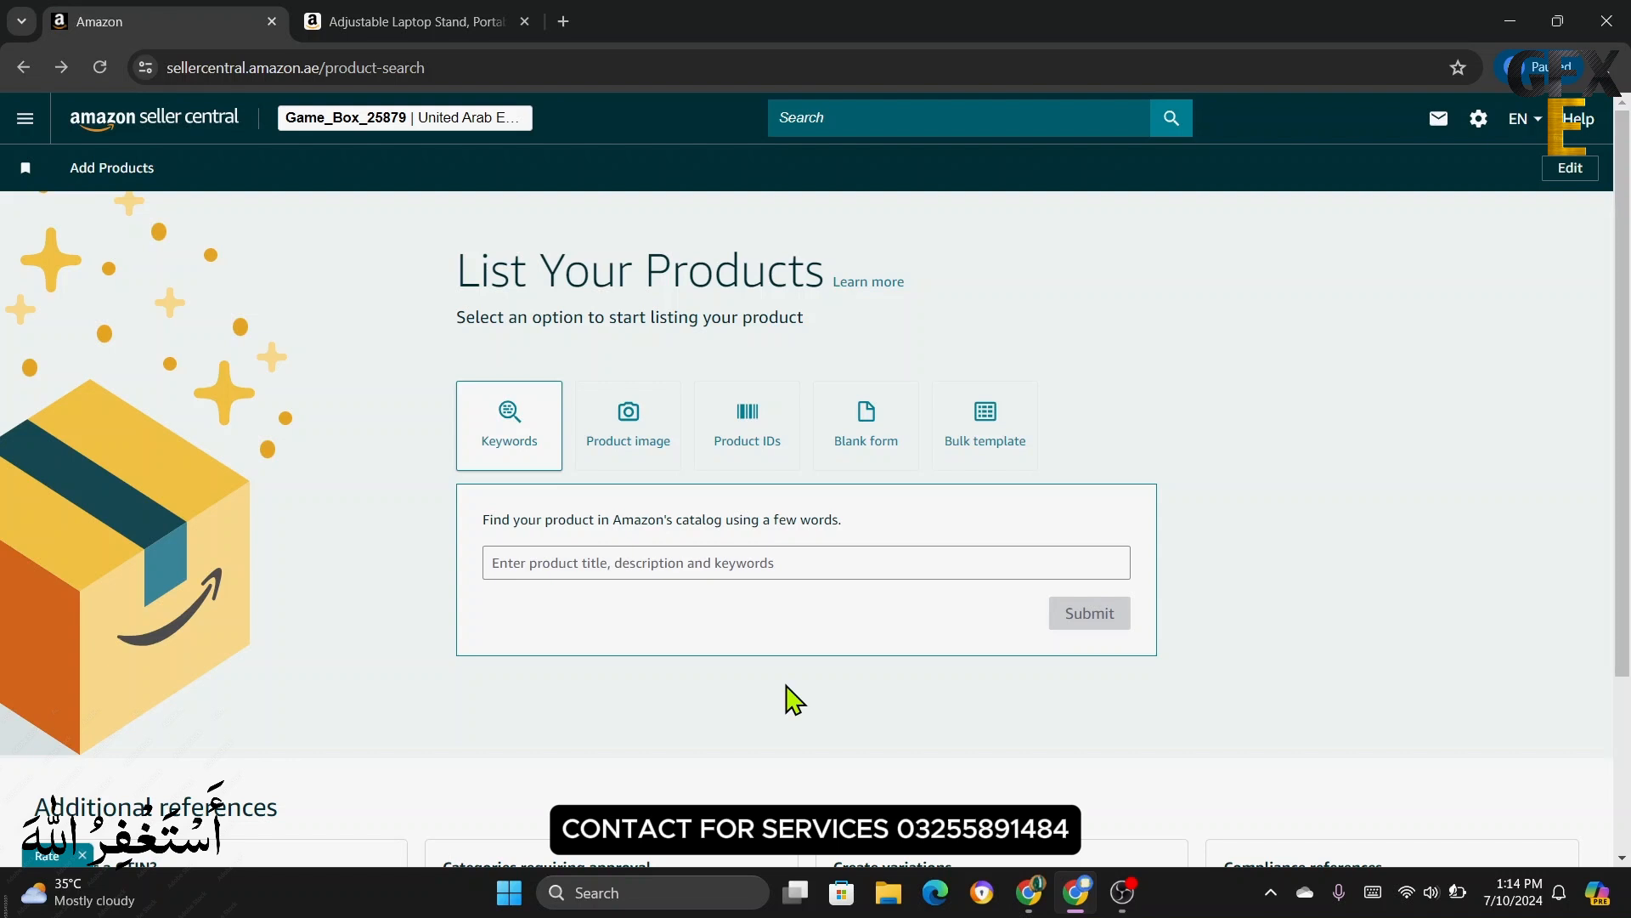
- Switch to the adjustable laptop stand's Amazon product page and examine its title, price, attributes, feature bullets and other sellers' offers
left_click(417, 23)
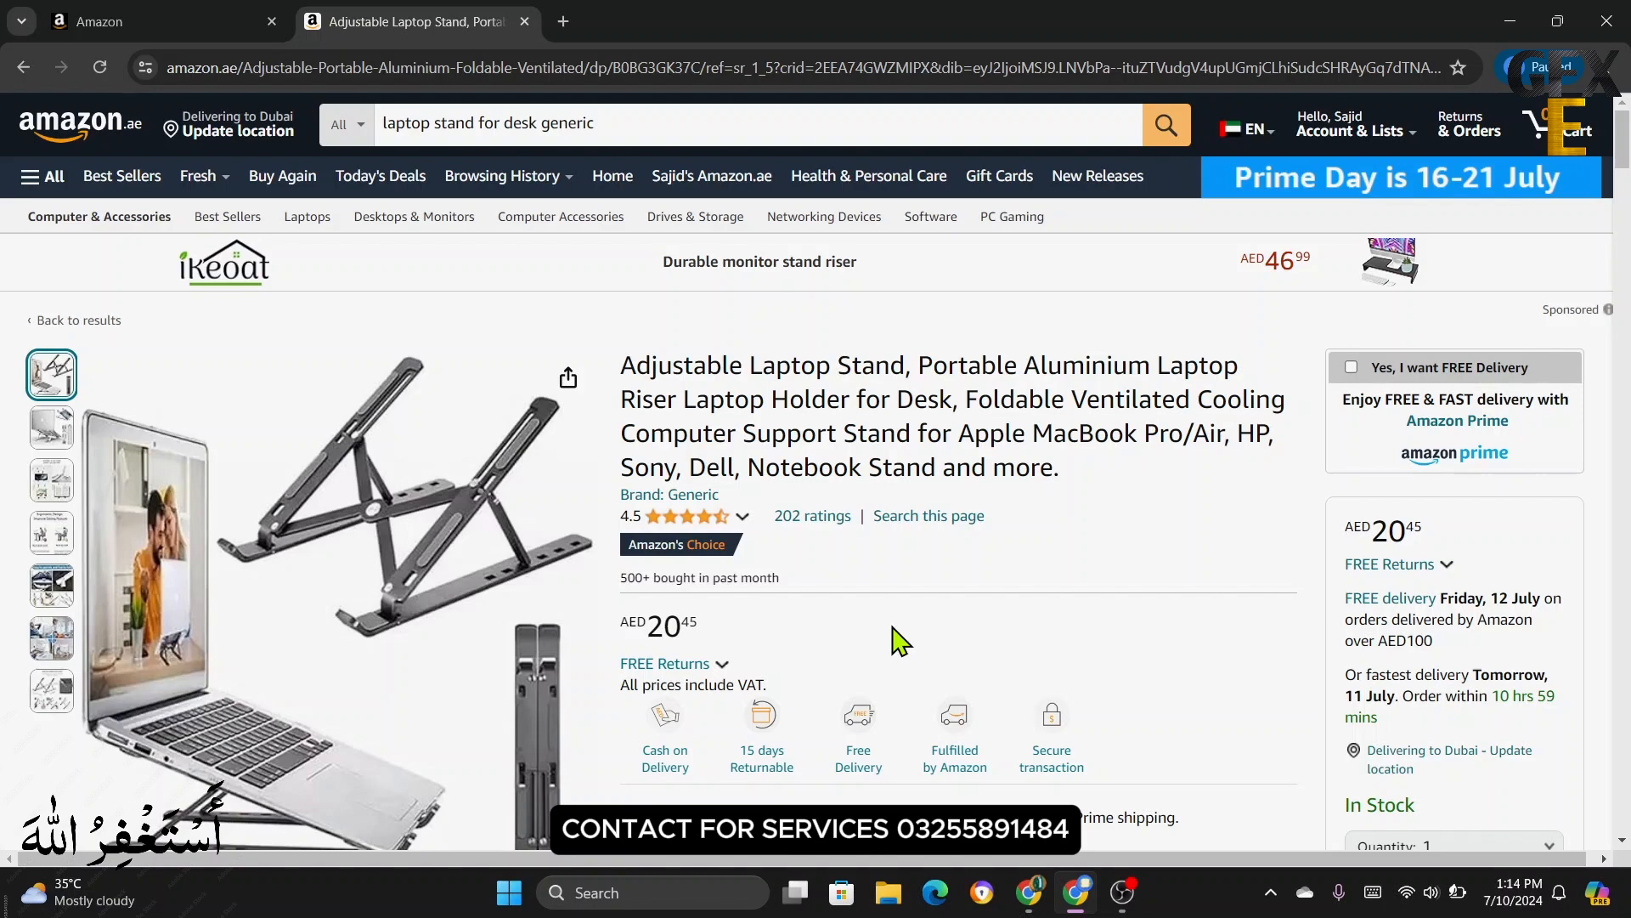
scroll(900, 641, "down", 10)
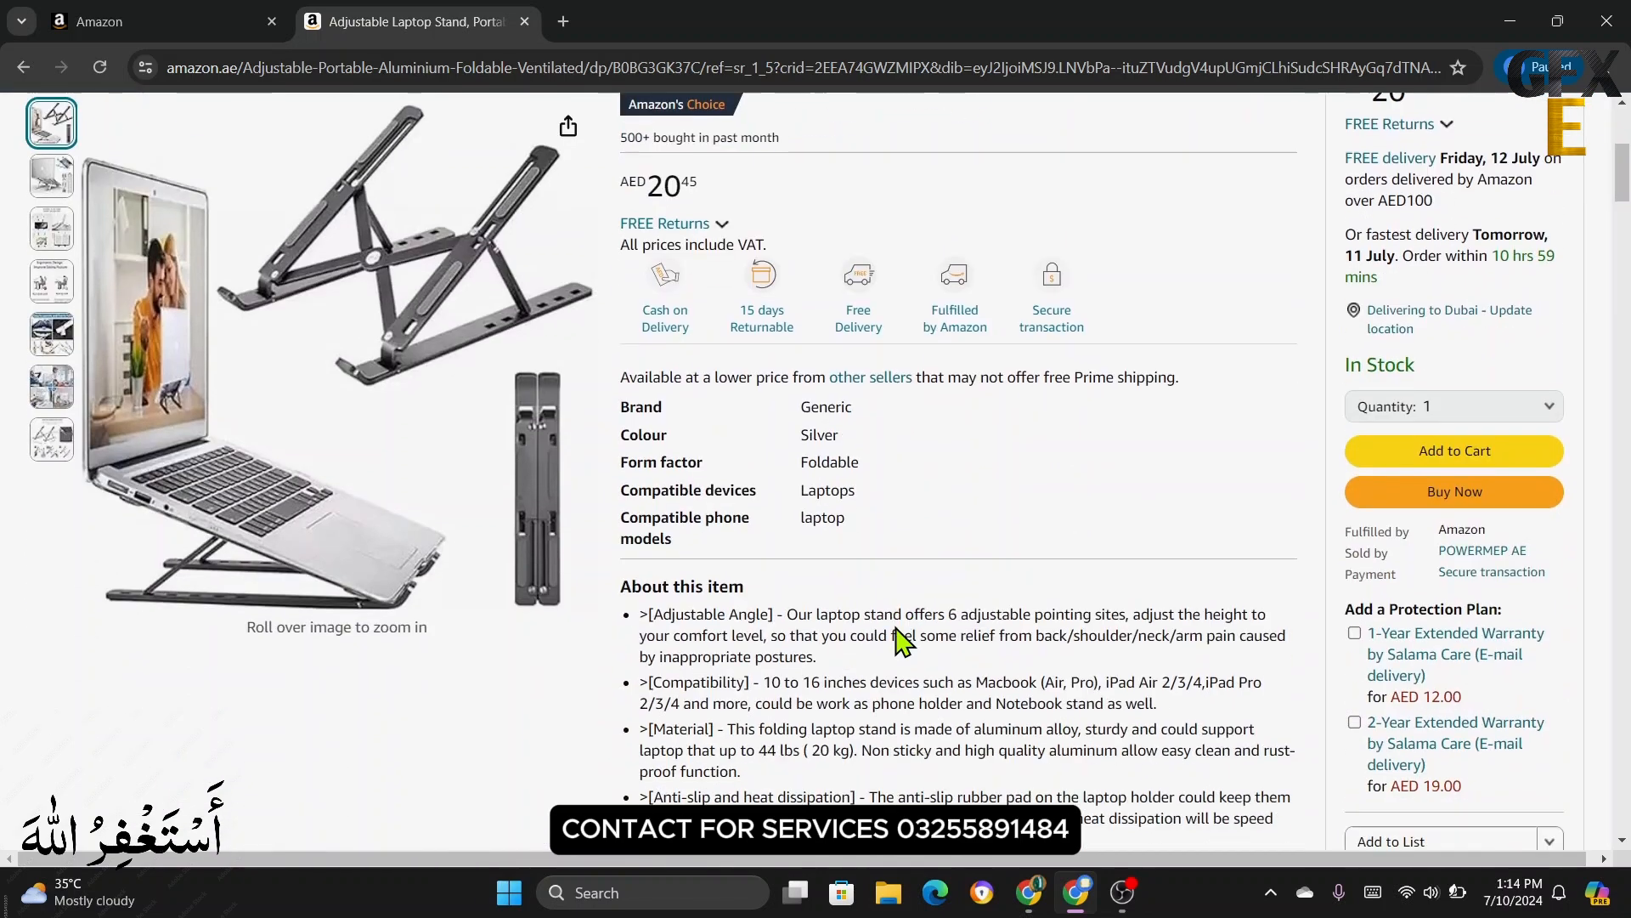
scroll(902, 639, "up", 10)
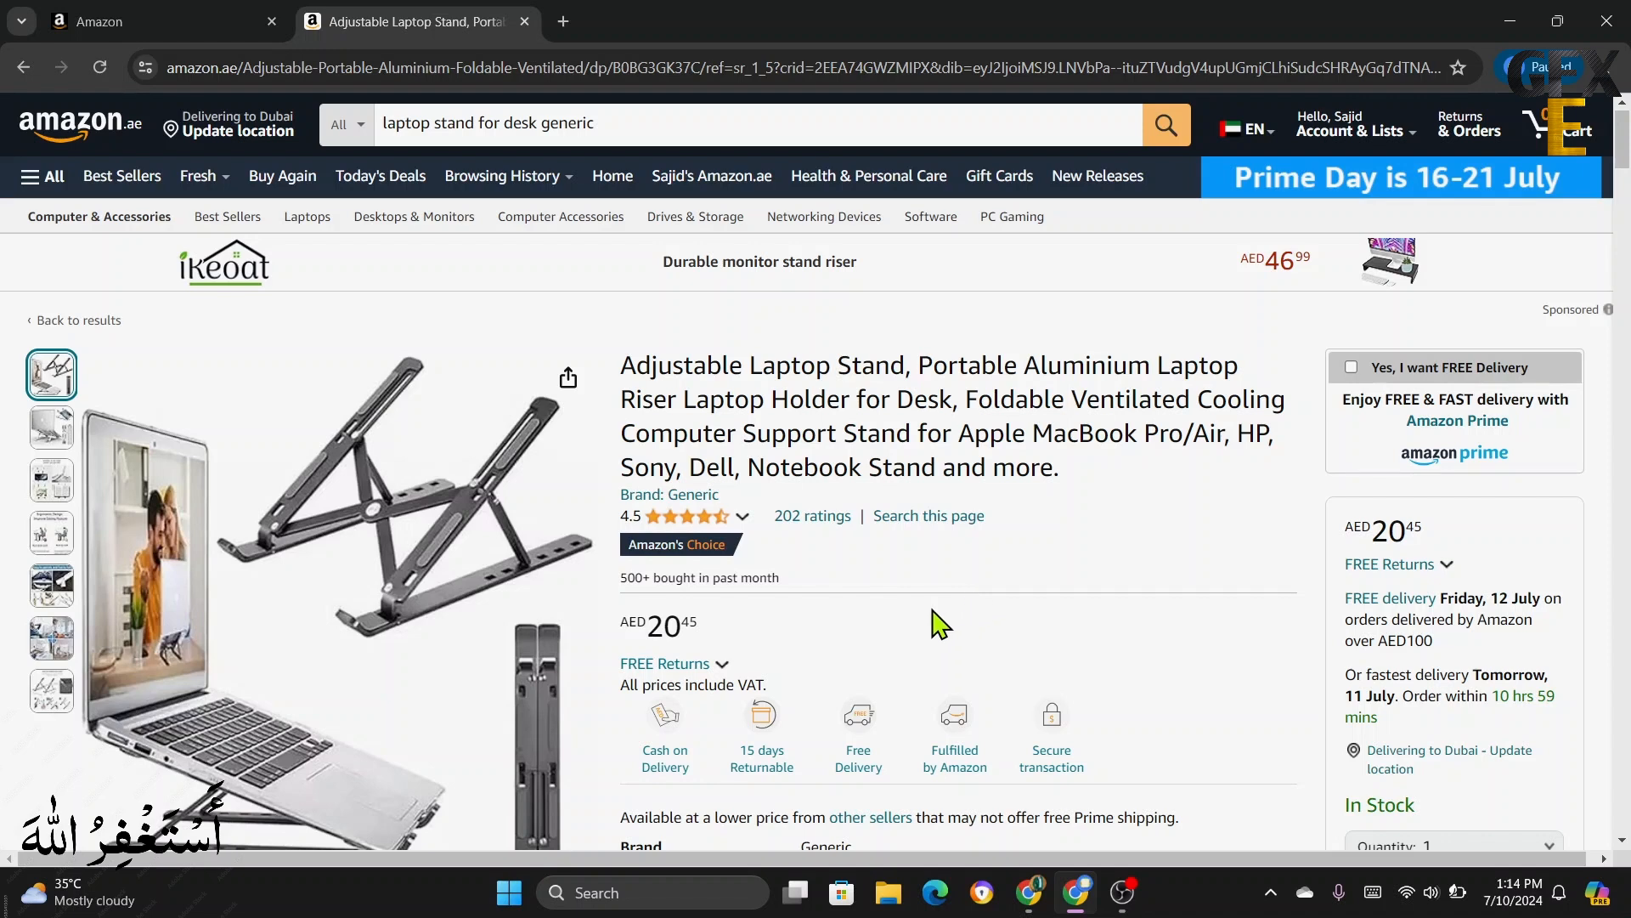
mouse_move(463, 607)
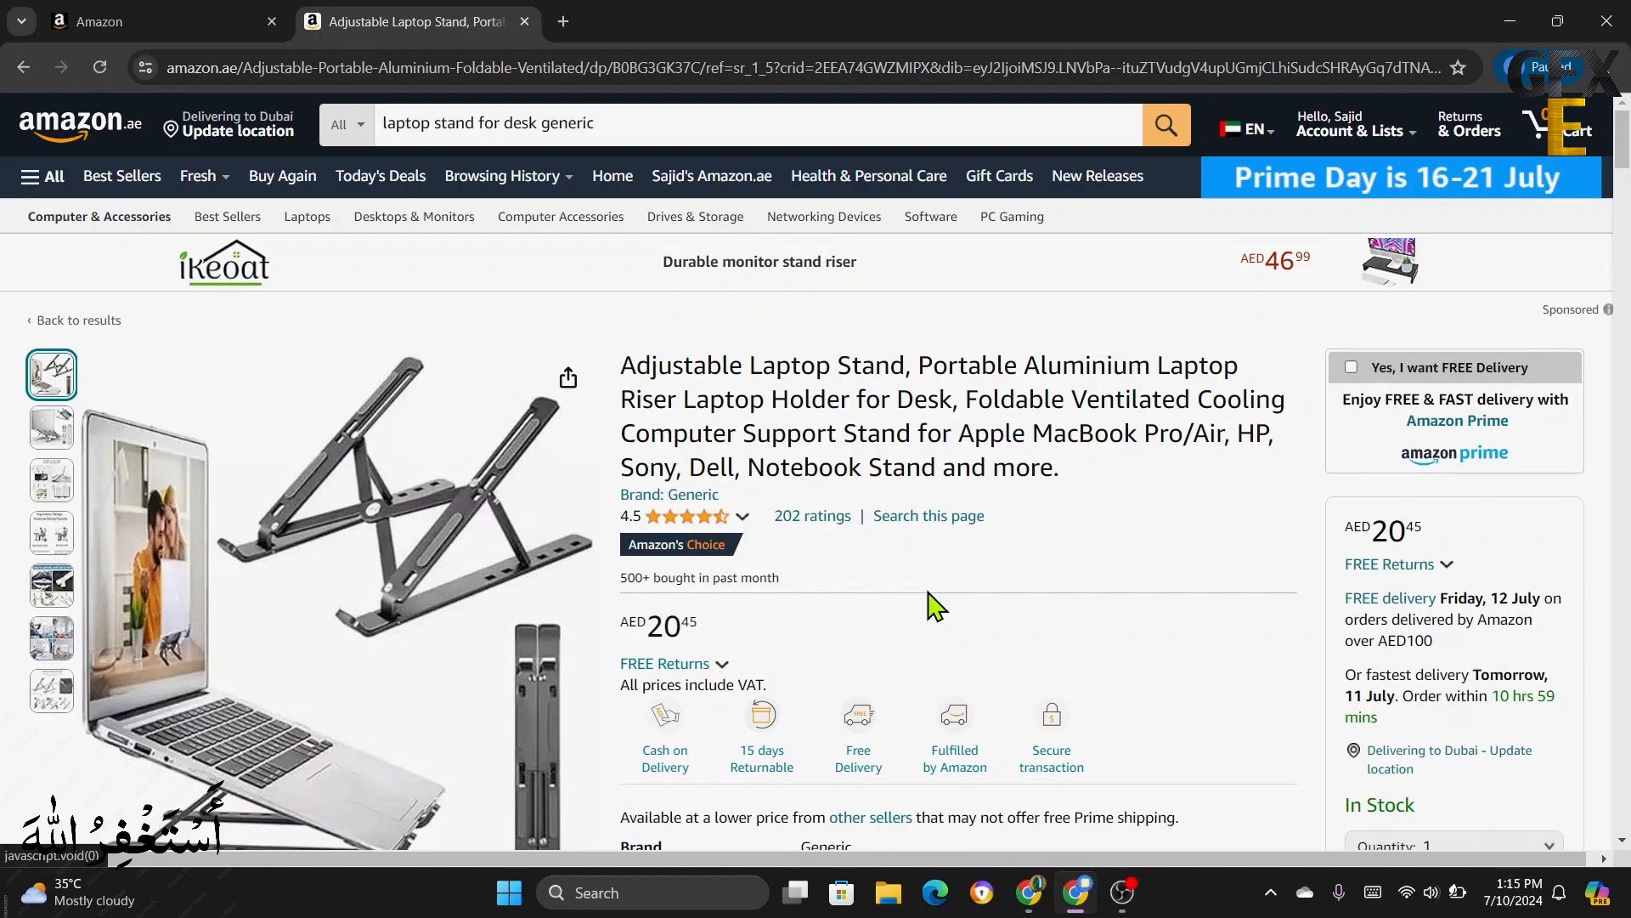
scroll(931, 604, "down", 7)
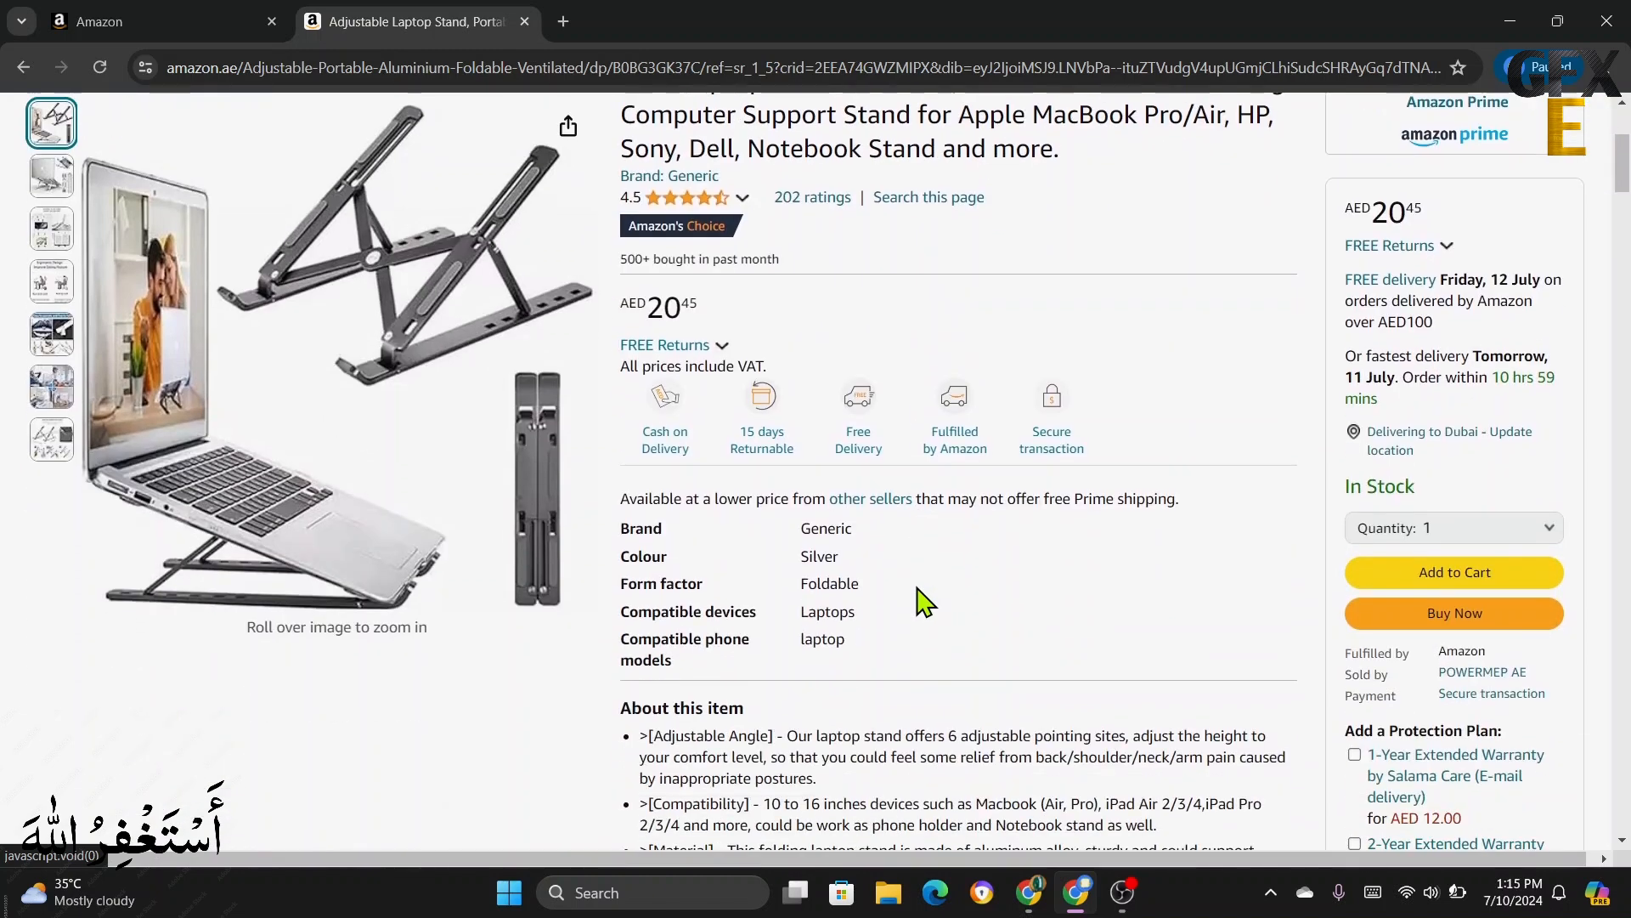
scroll(923, 600, "down", 2)
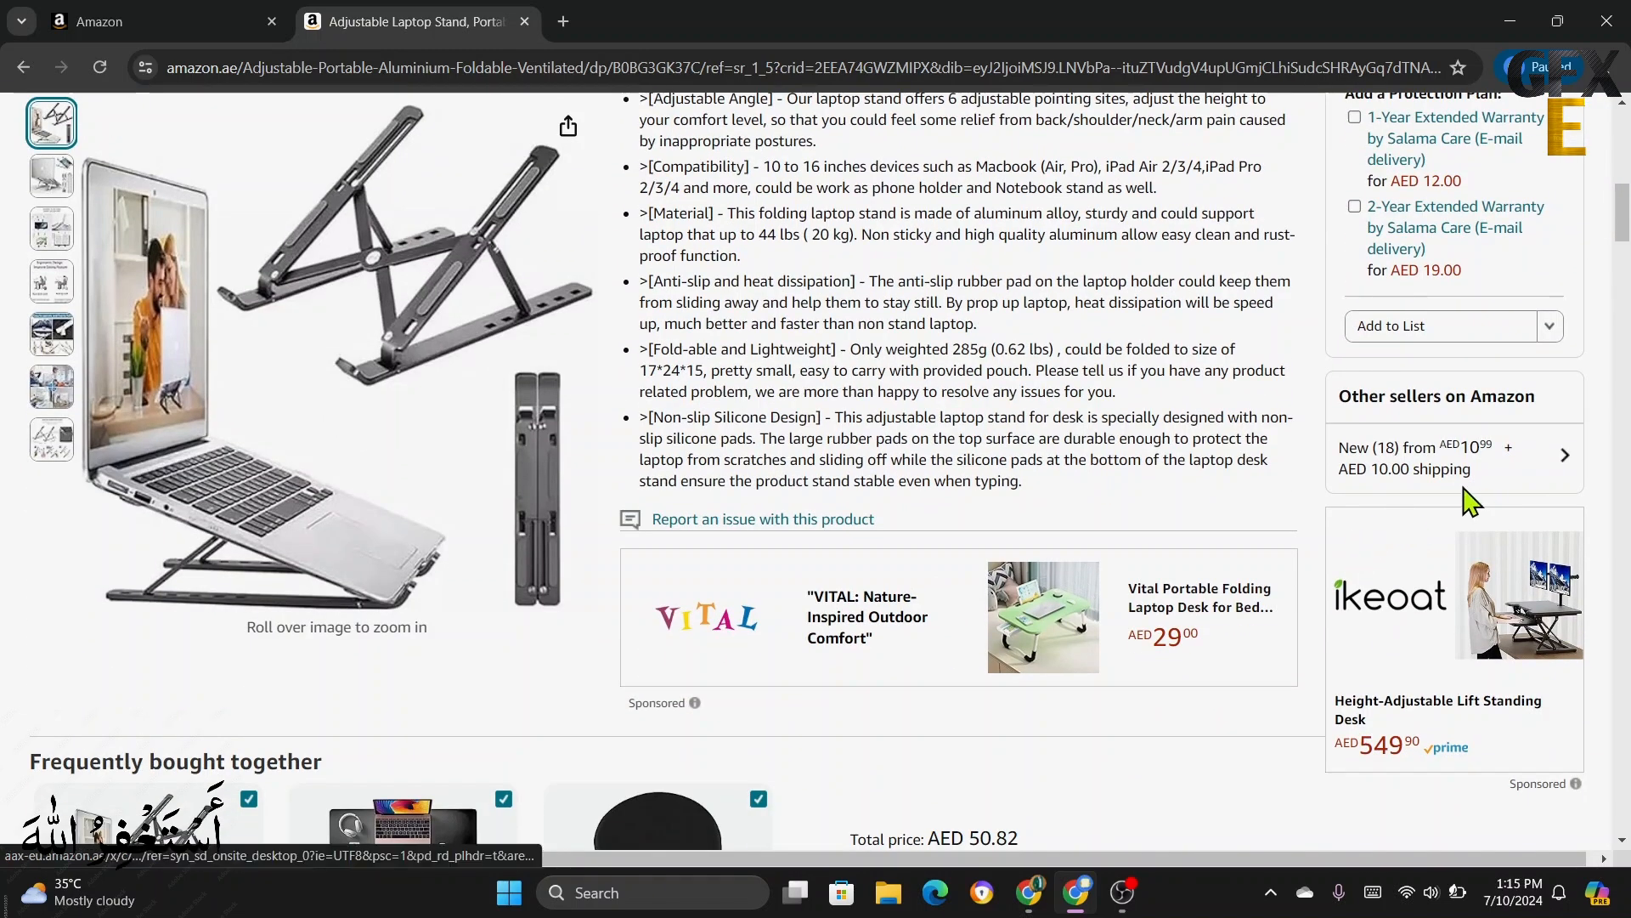
scroll(880, 454, "up", 9)
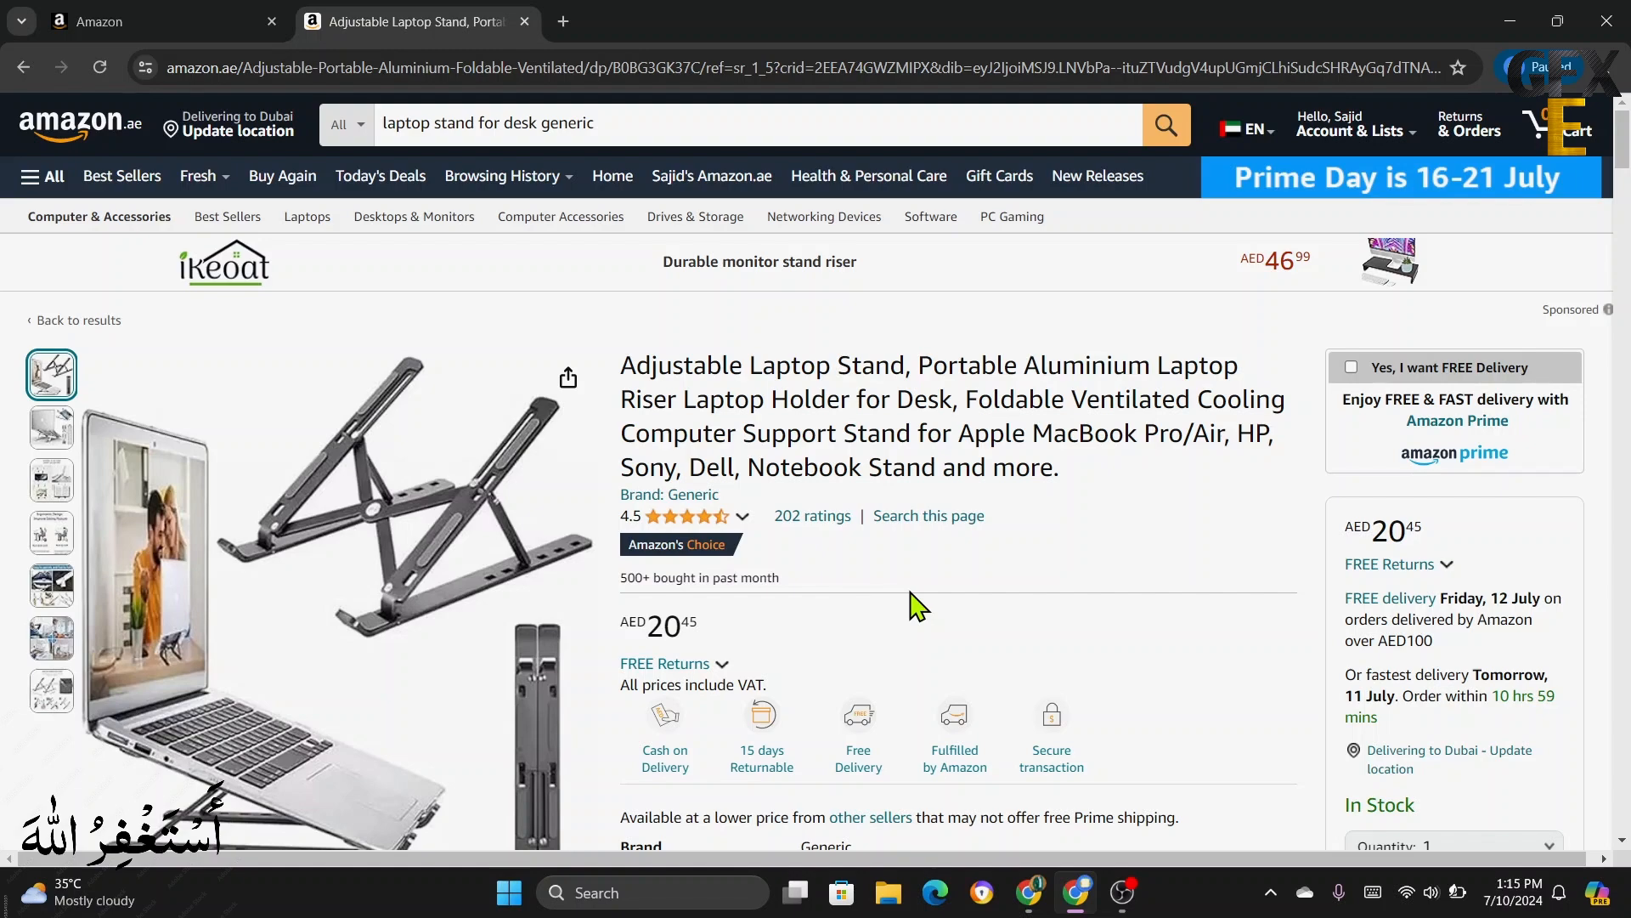
scroll(916, 605, "down", 10)
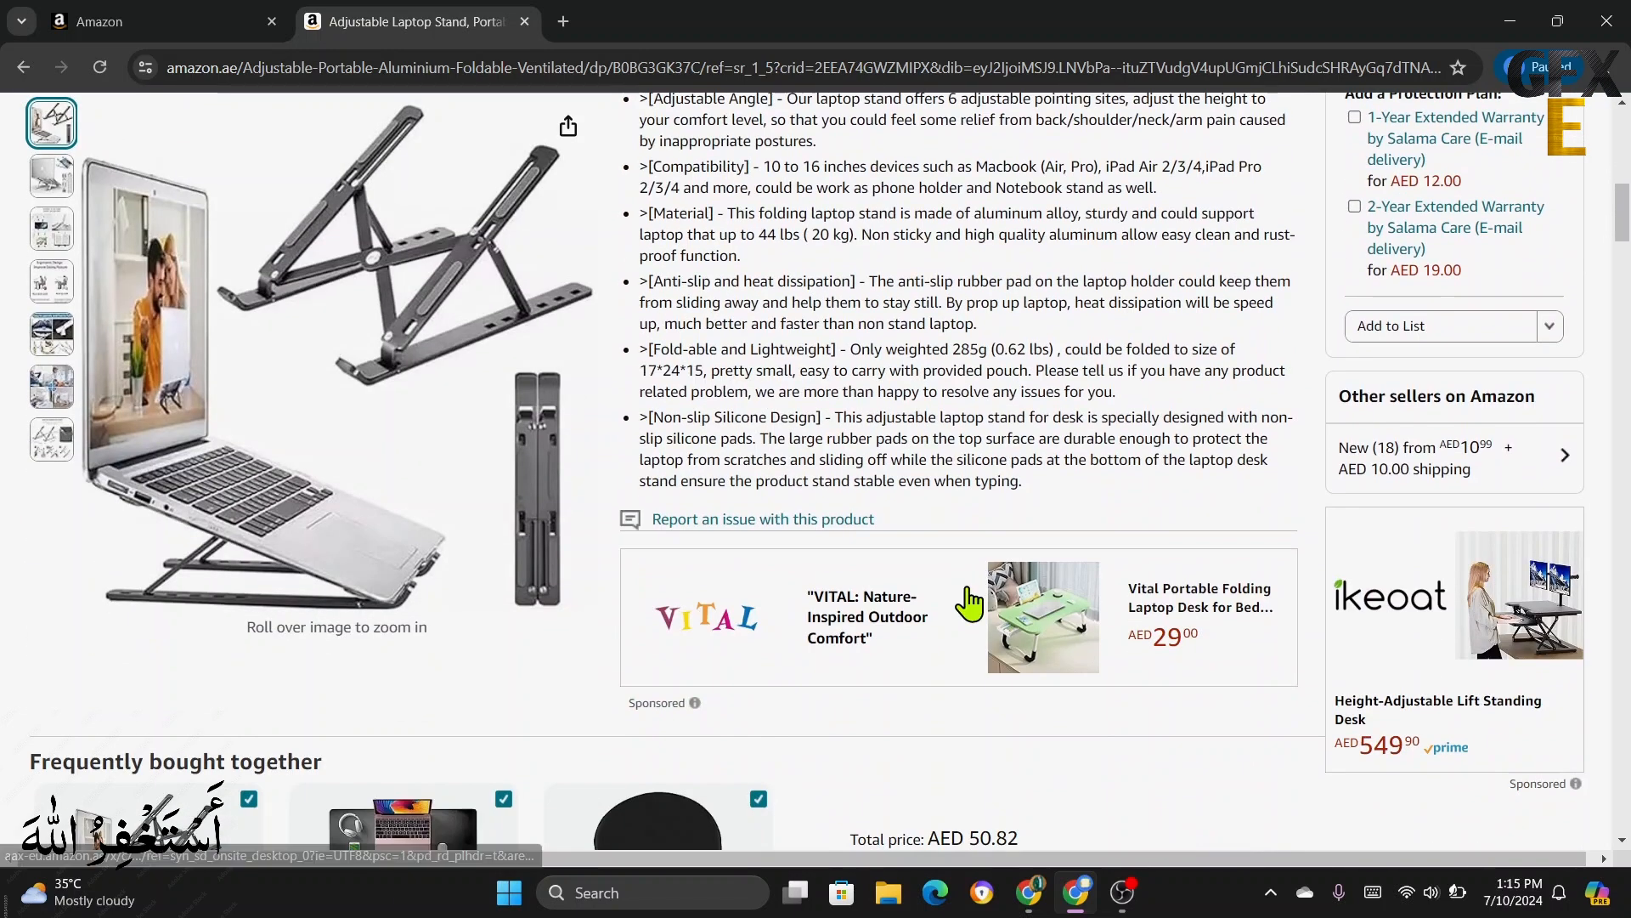
scroll(939, 474, "up", 7)
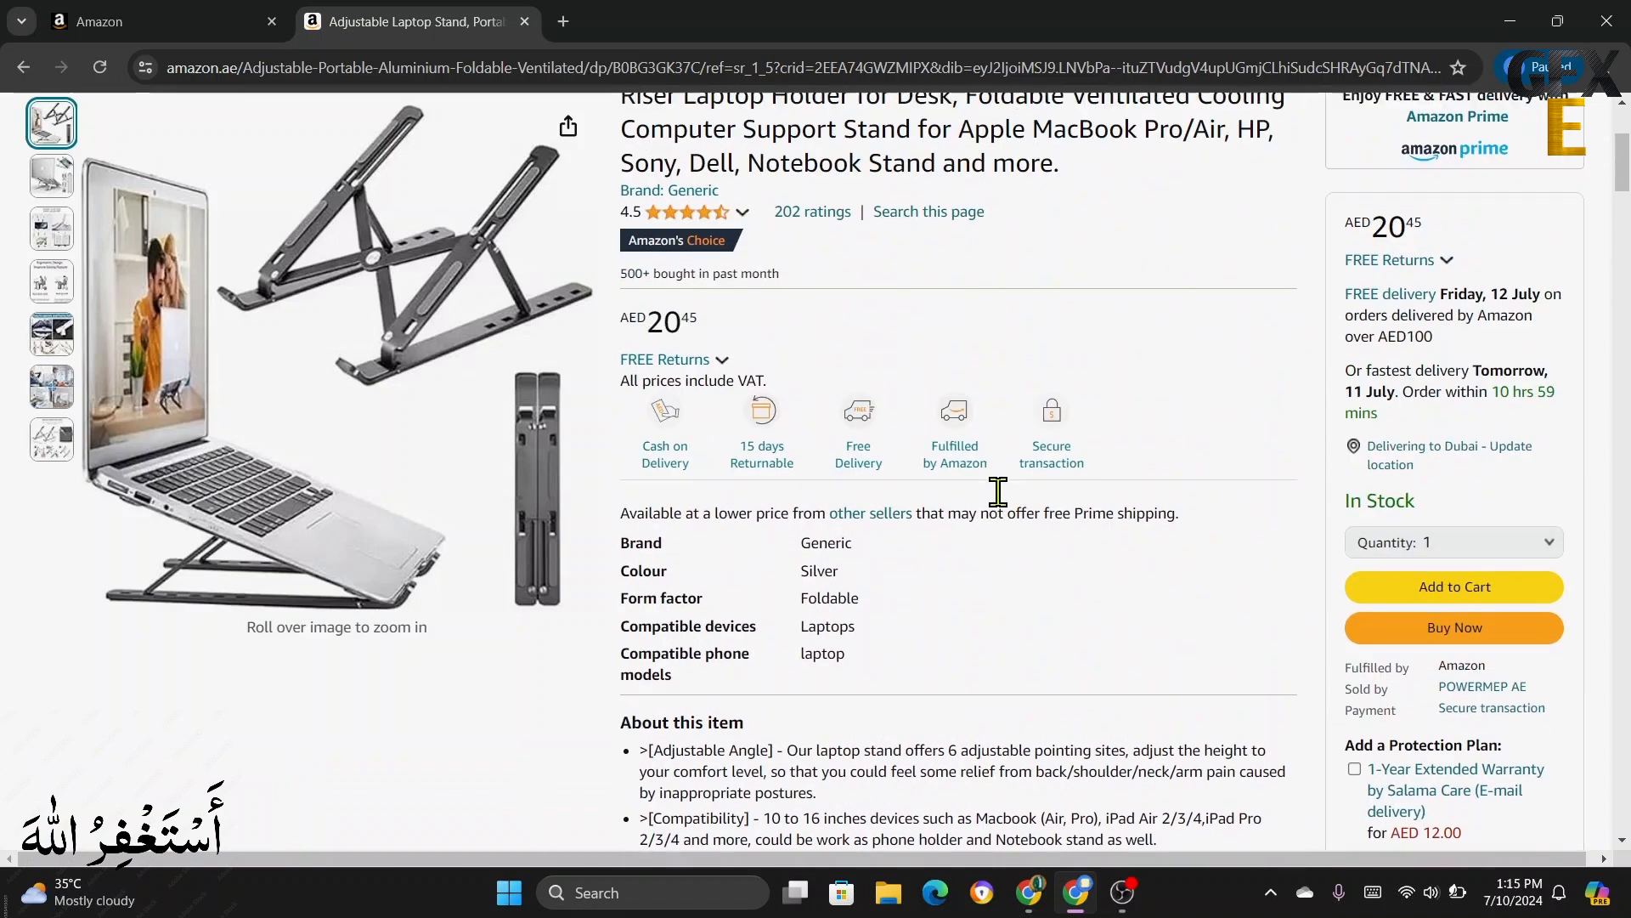
scroll(998, 492, "up", 4)
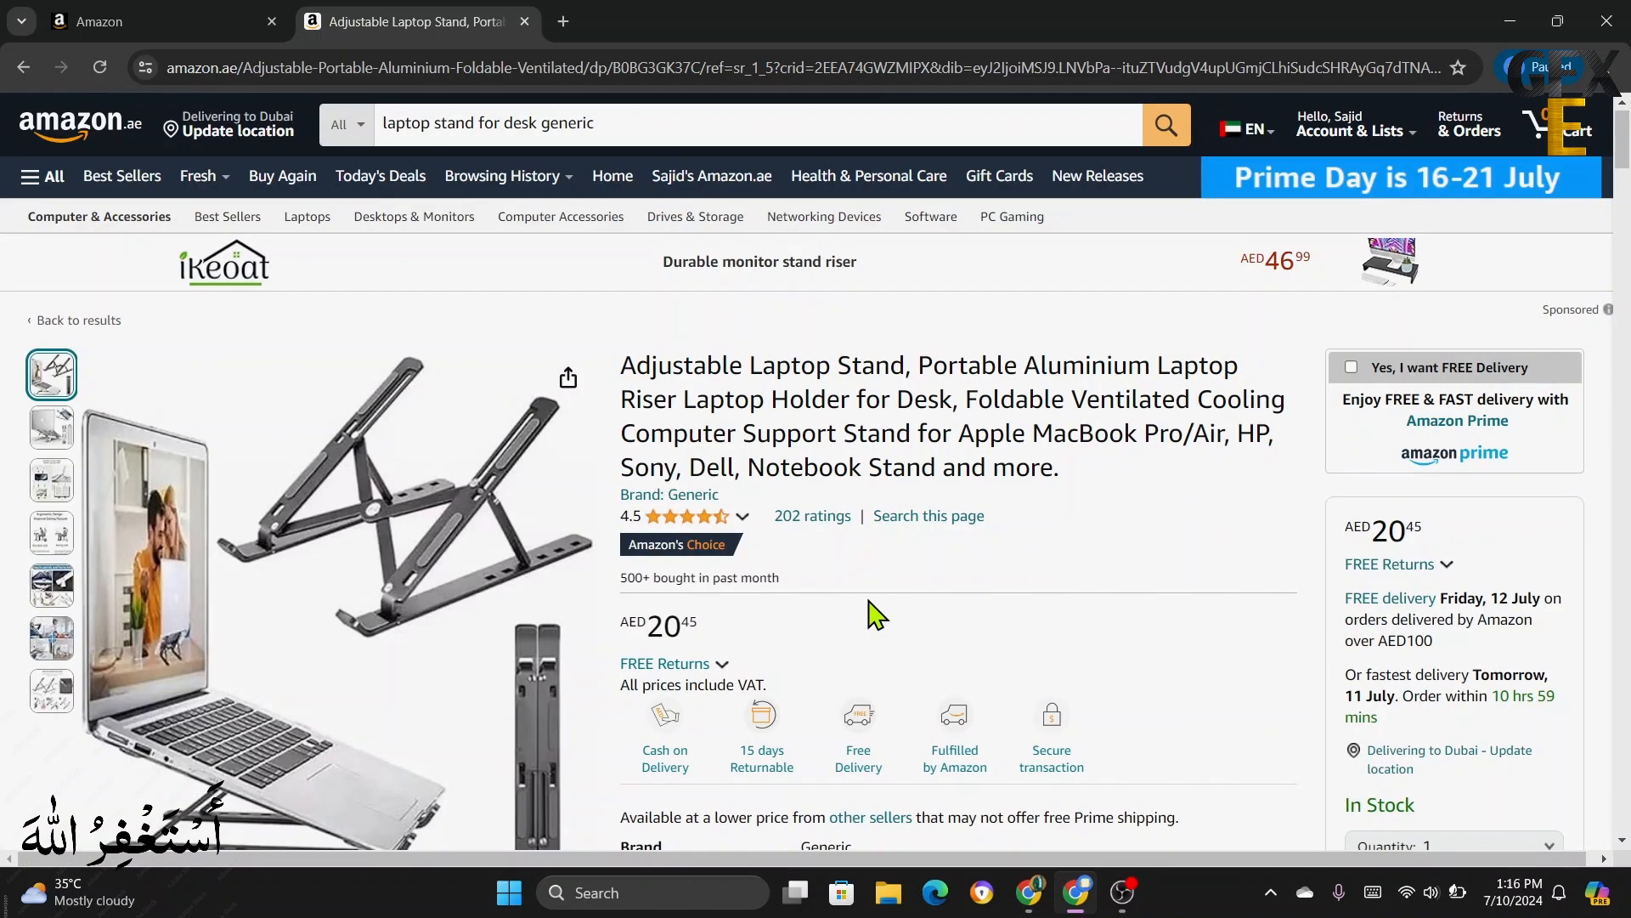
- Examine the laptop stand's technical details, additional information and product description further down the page
scroll(878, 614, "down", 7)
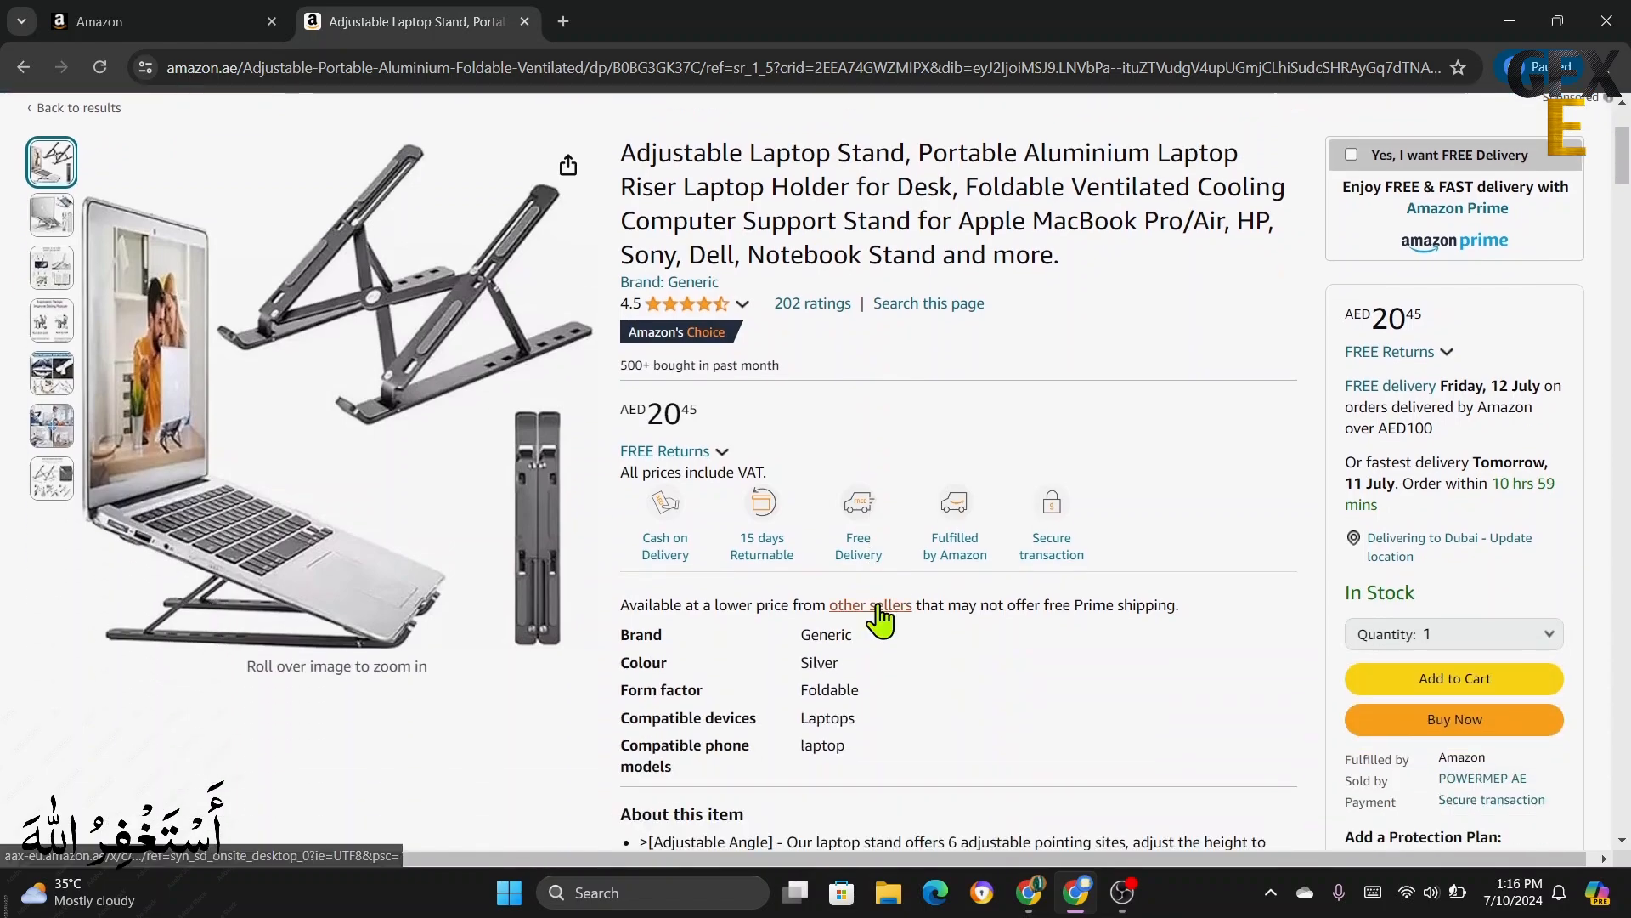
scroll(892, 628, "down", 15)
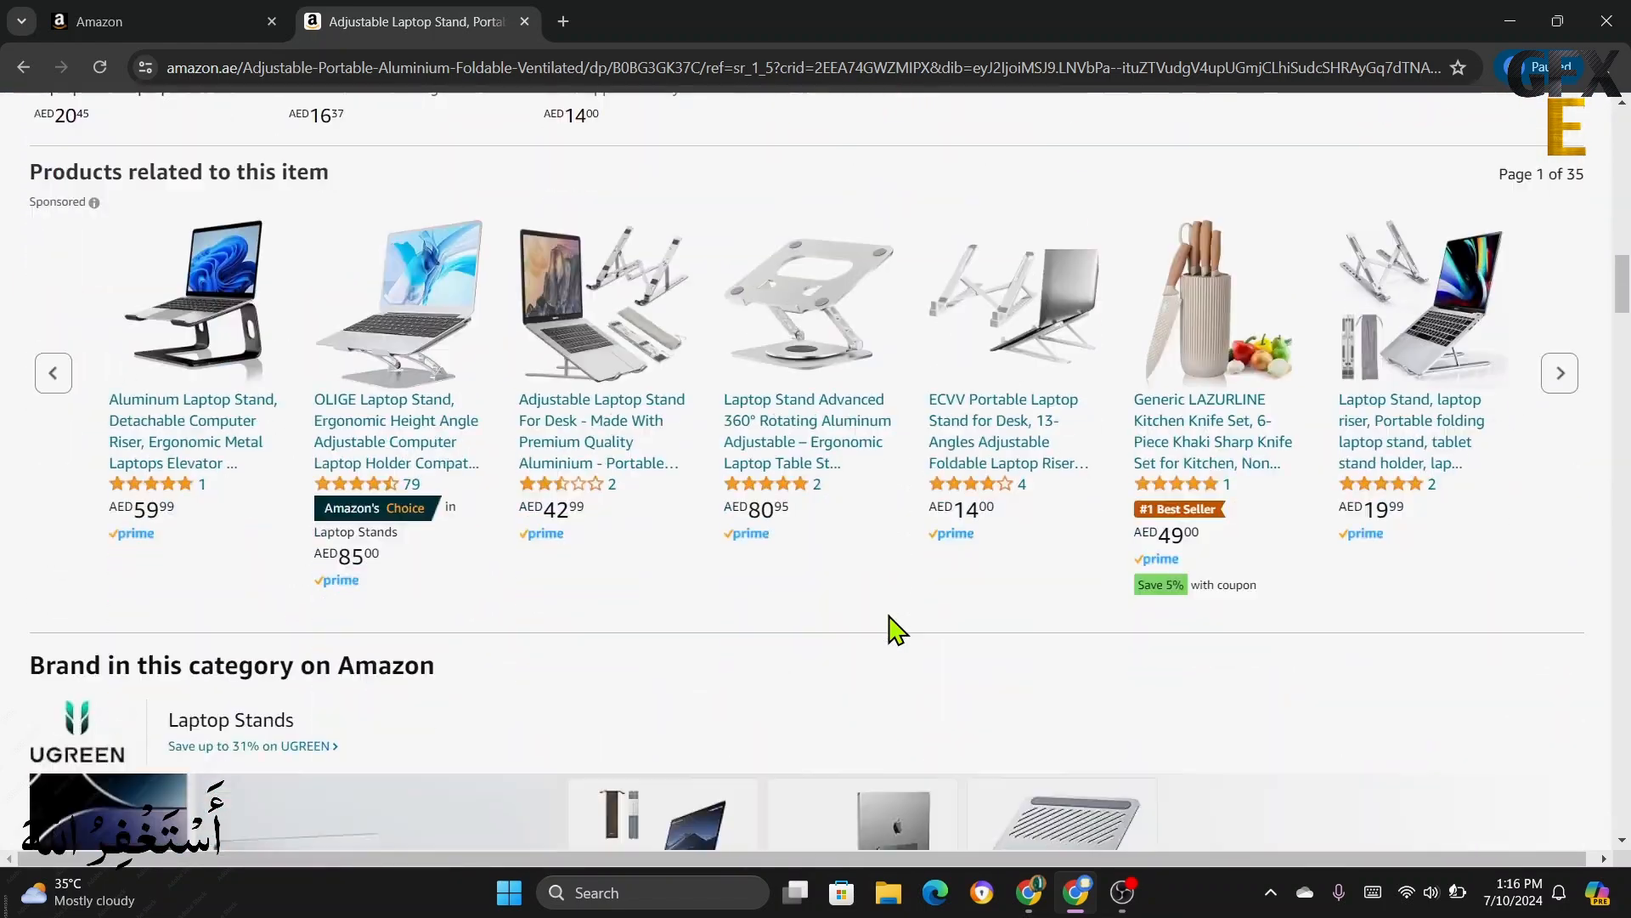
scroll(892, 629, "down", 15)
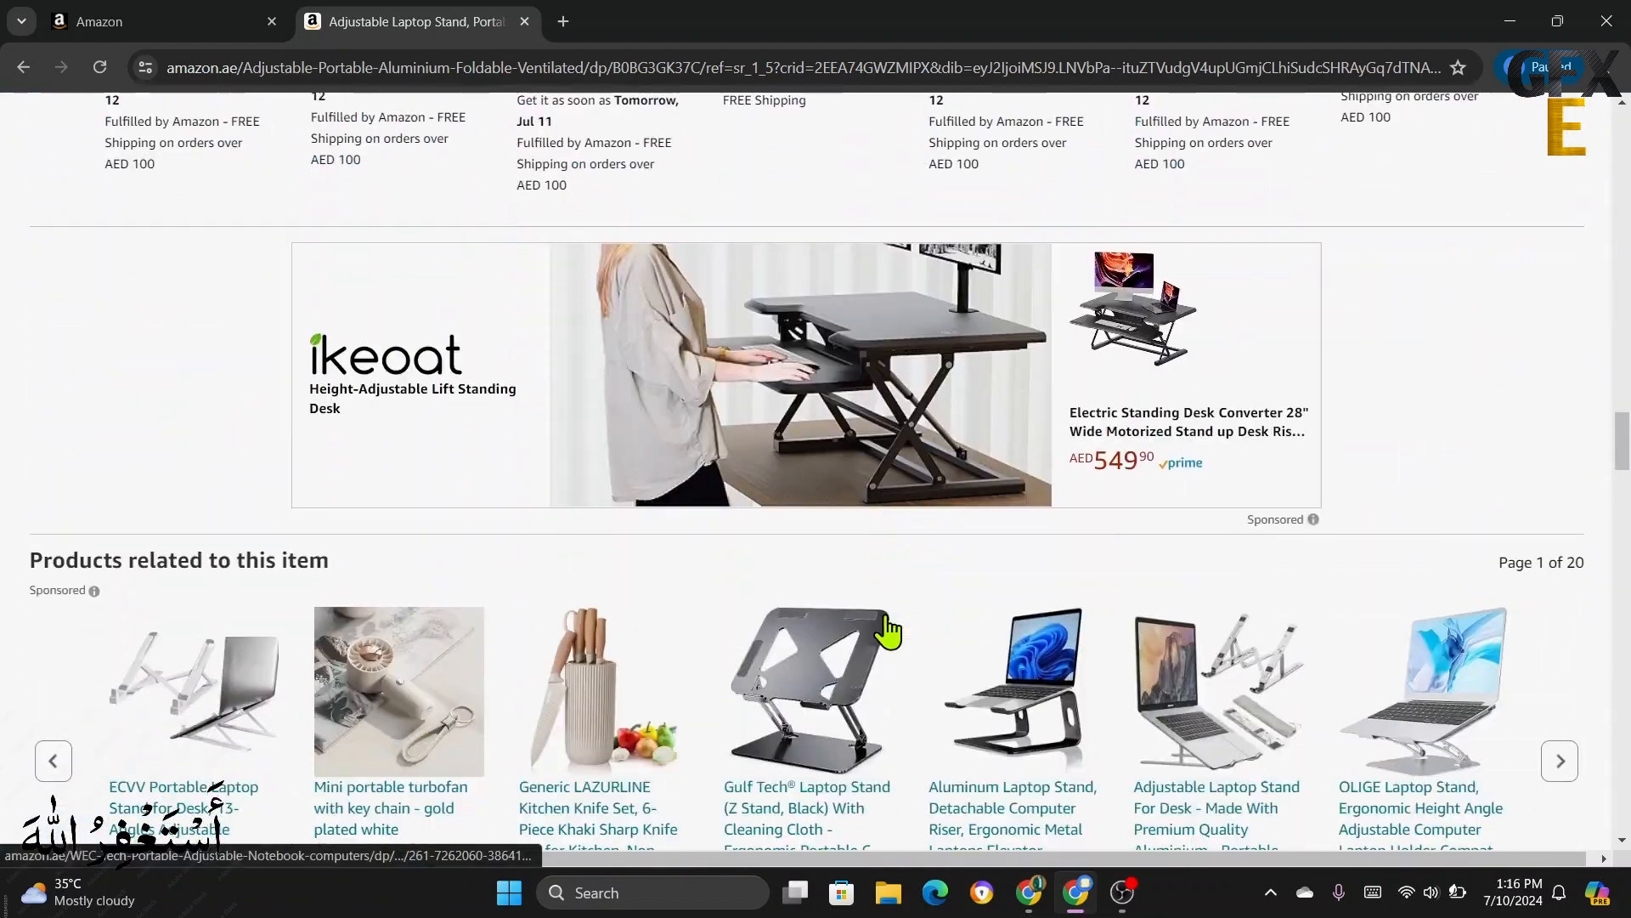
scroll(546, 564, "down", 3)
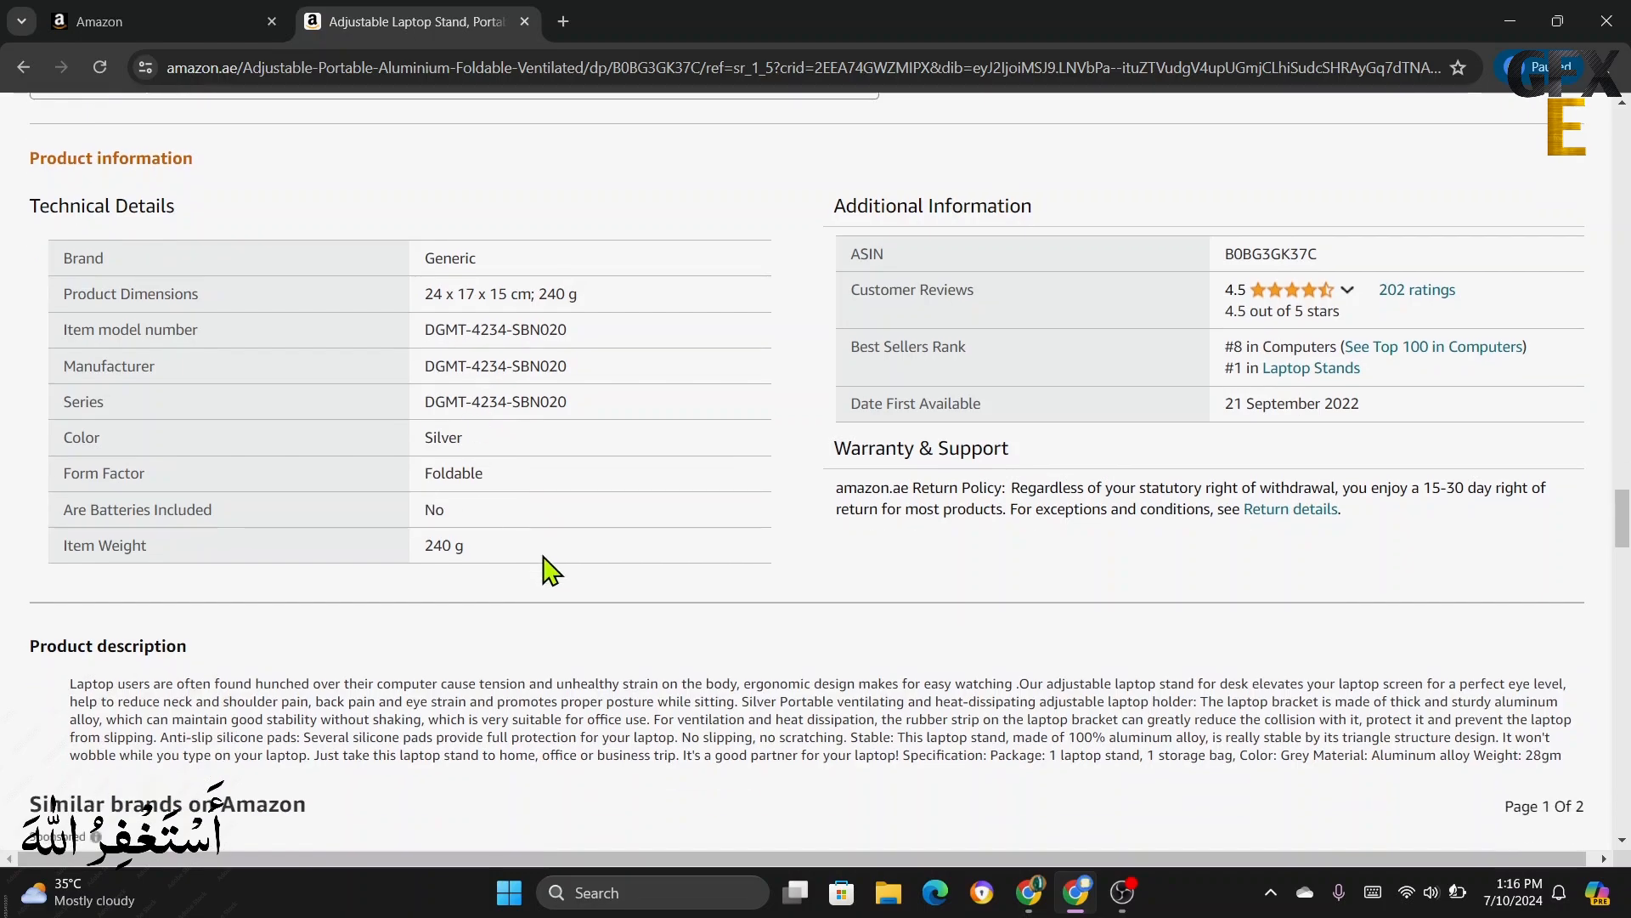
scroll(1010, 581, "up", 20)
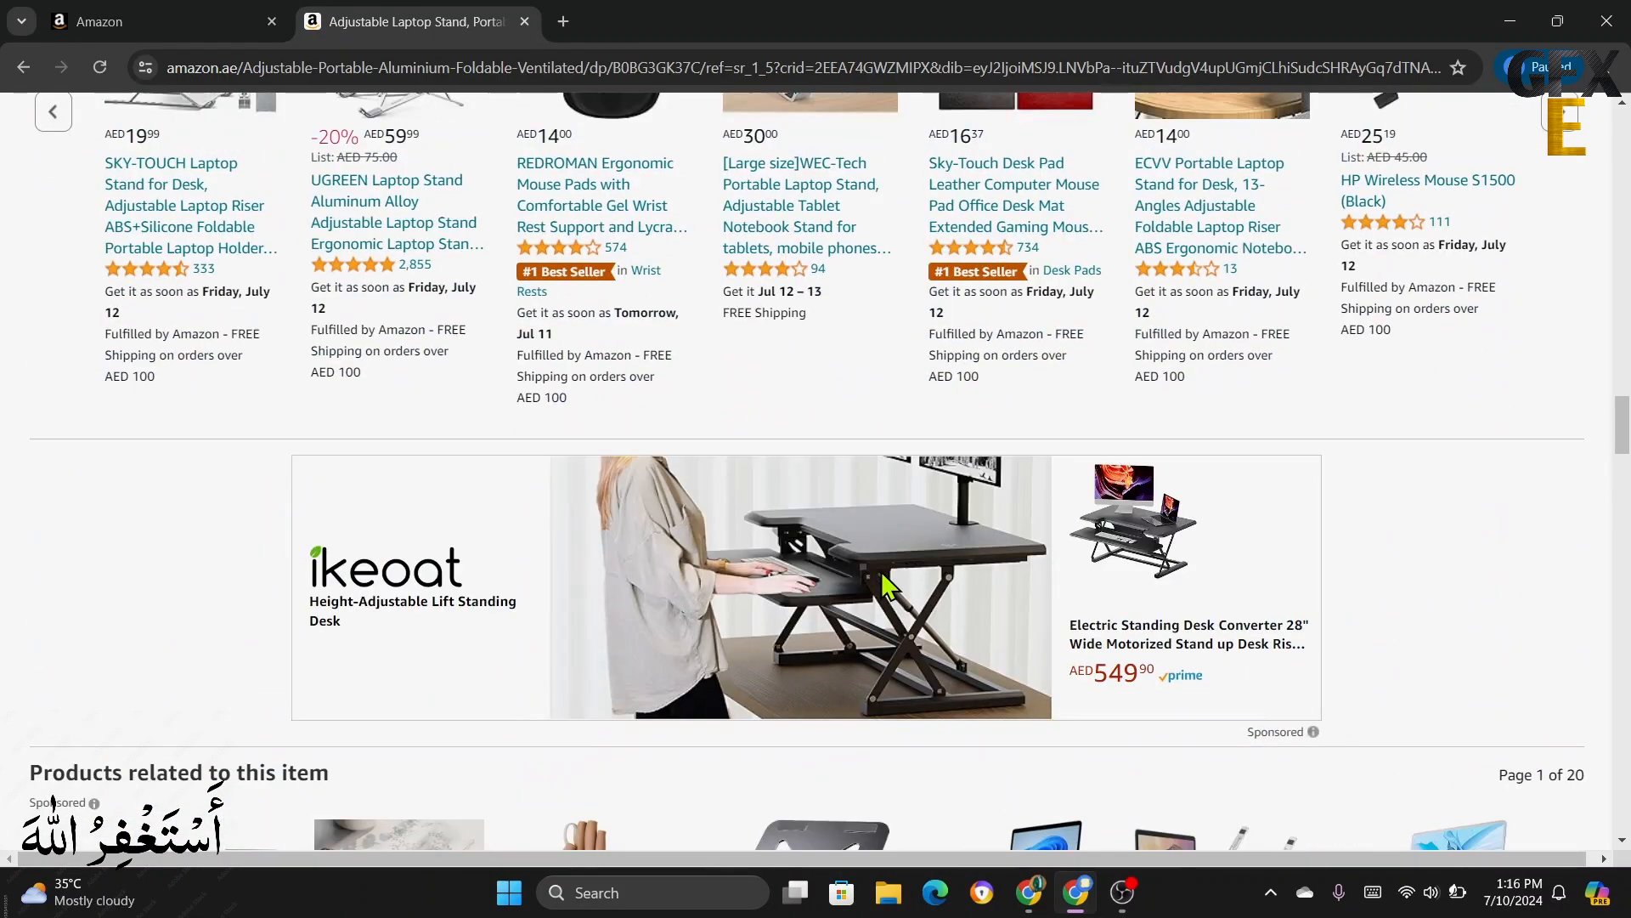
scroll(882, 574, "up", 20)
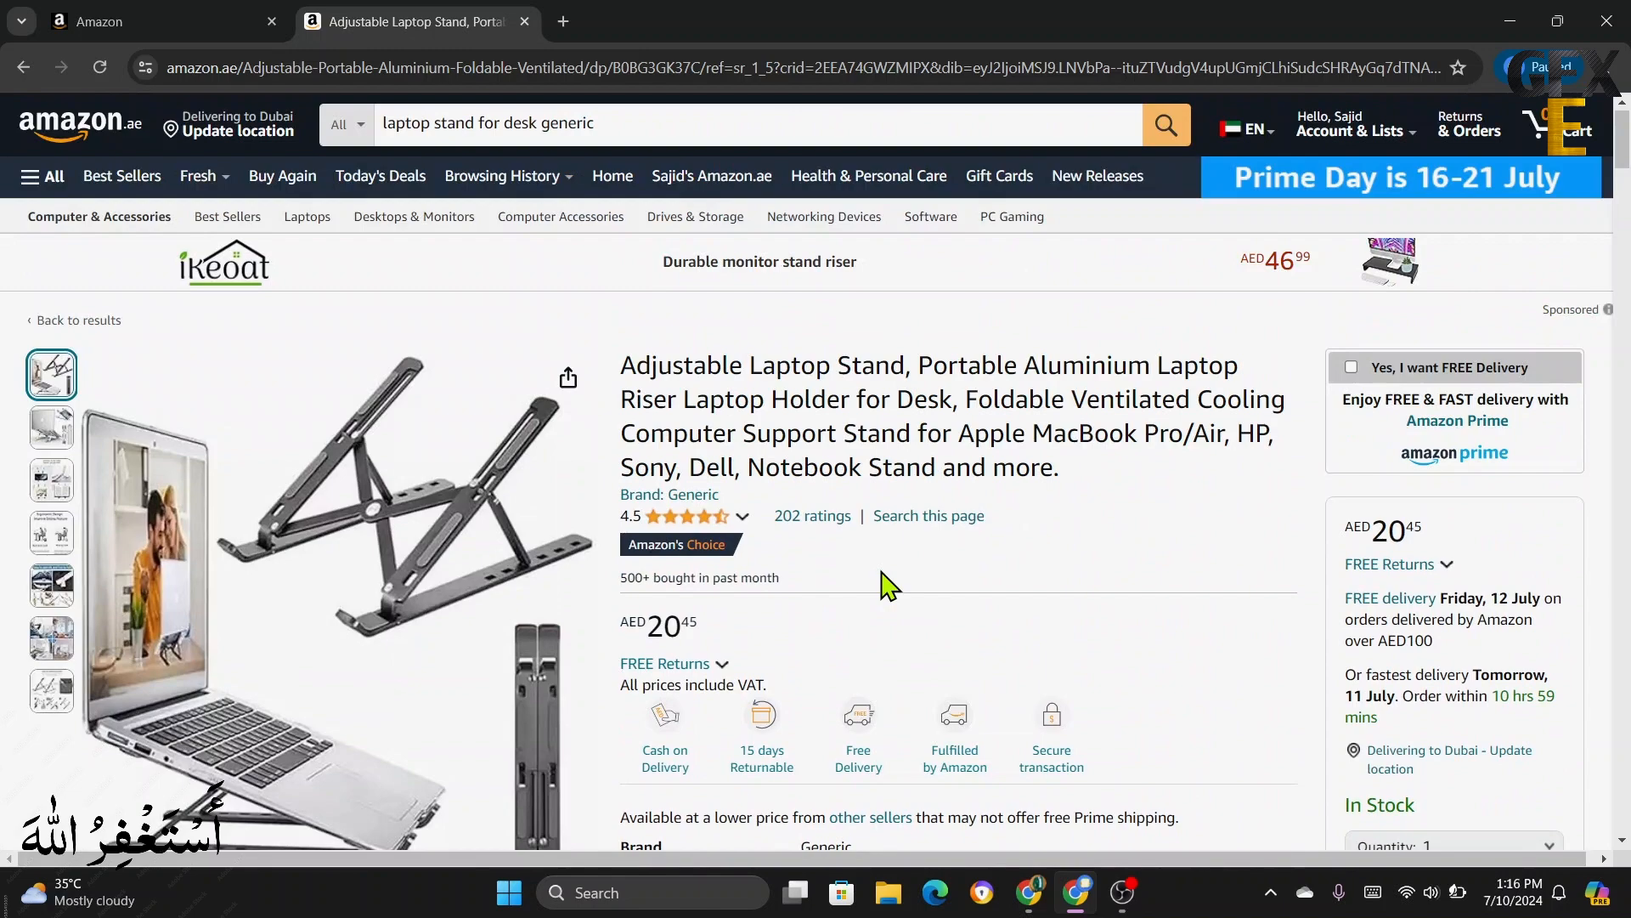
scroll(888, 585, "down", 5)
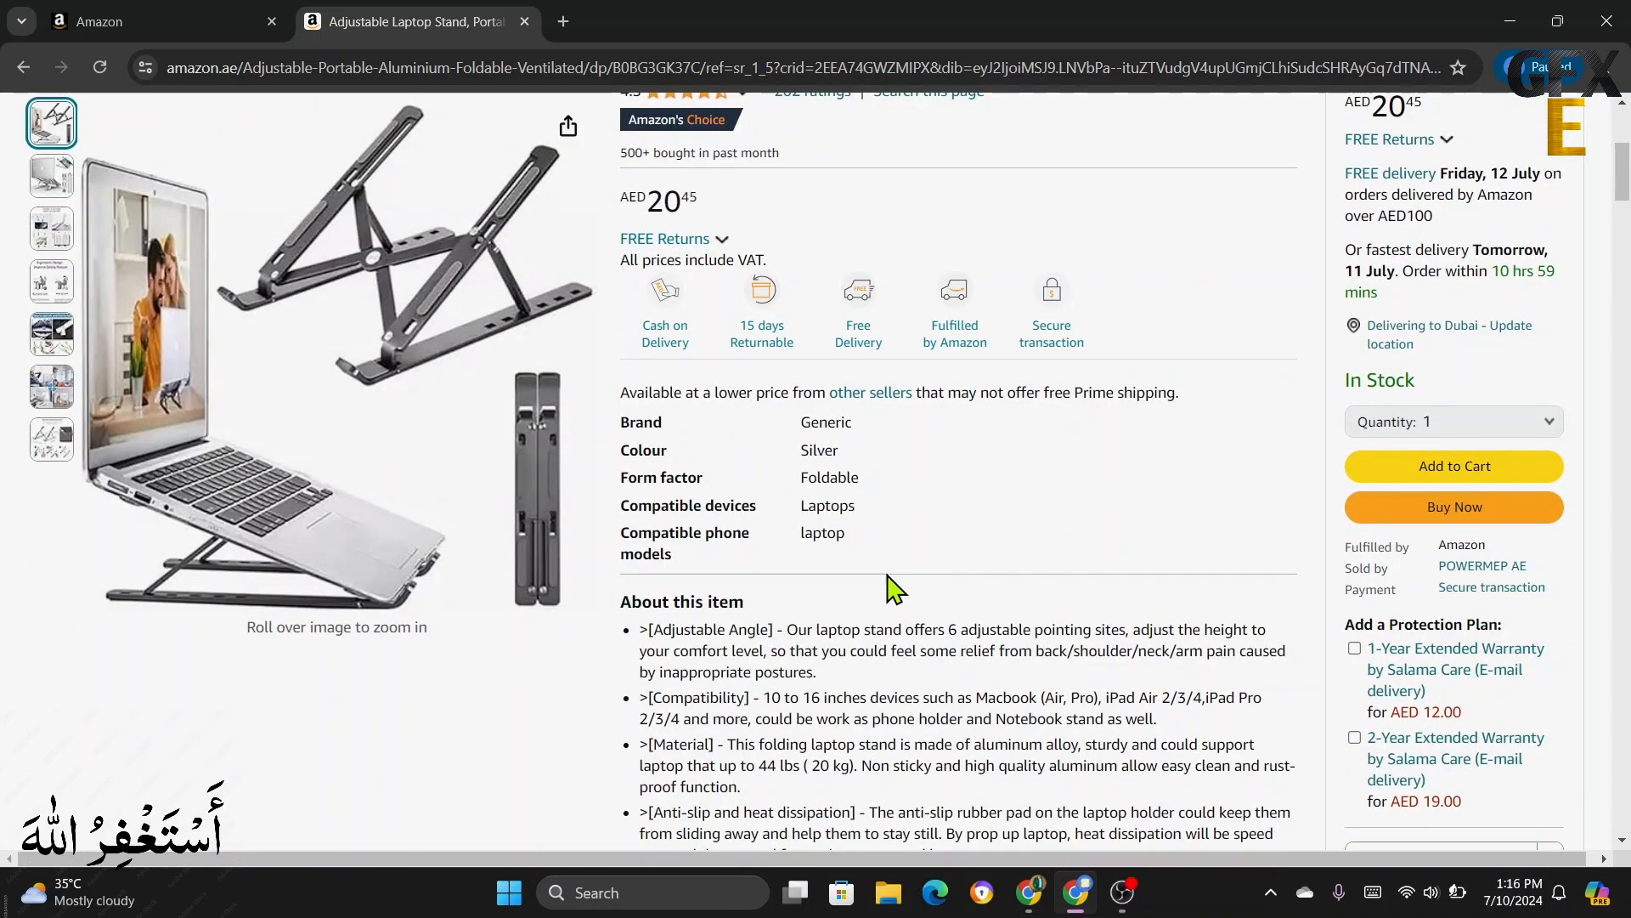
scroll(892, 587, "up", 5)
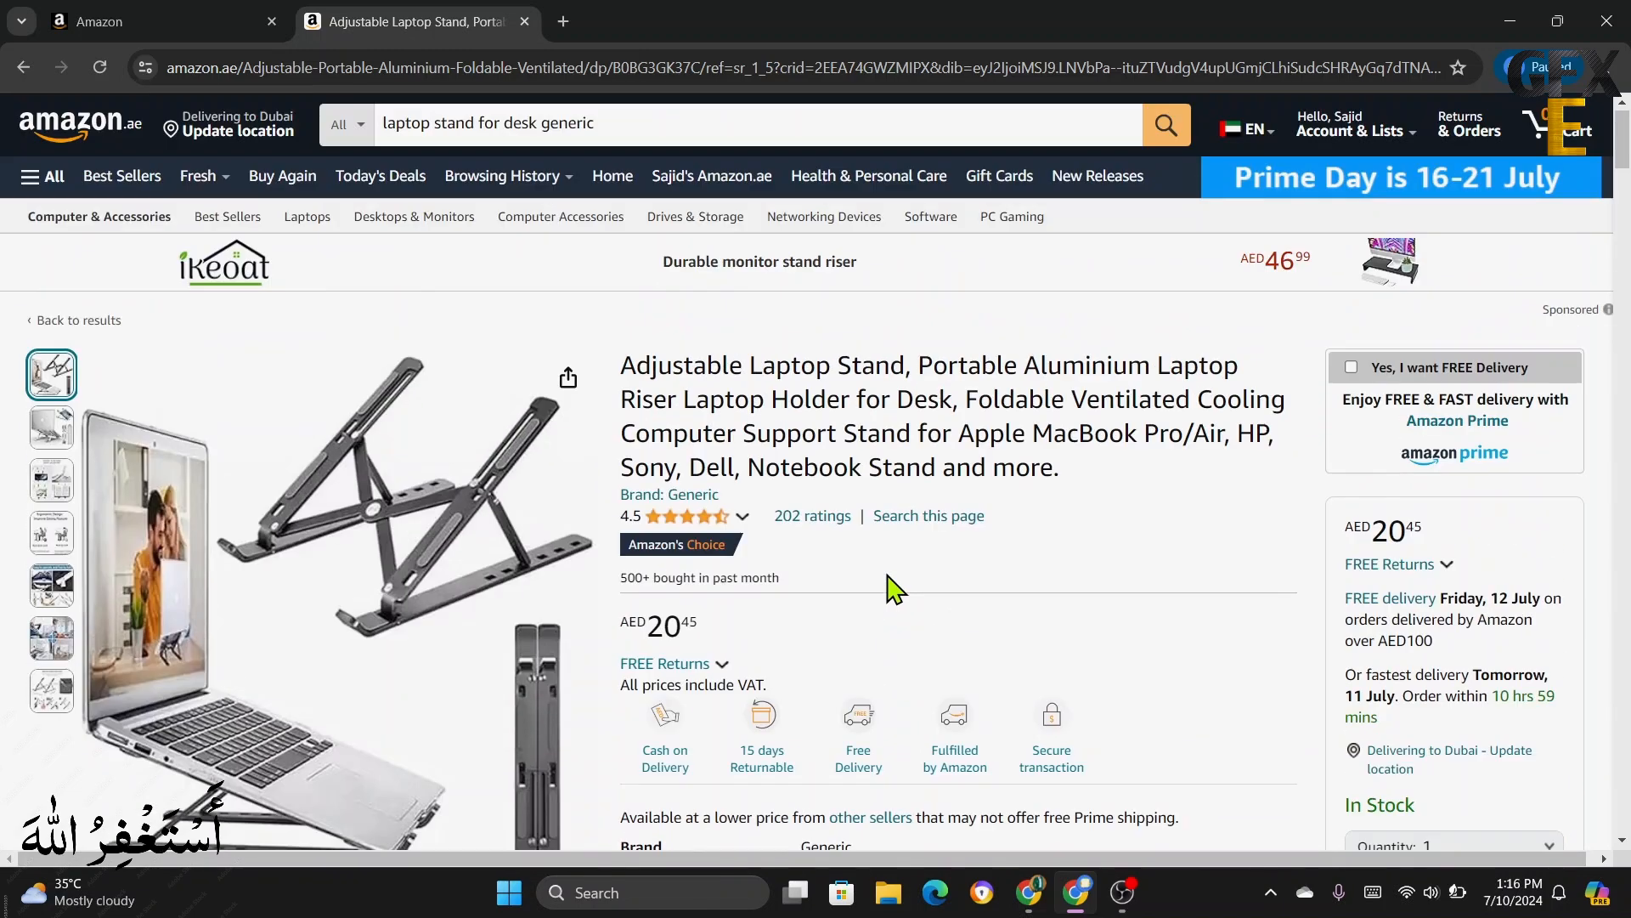
- Copy the laptop stand's ASIN, B0BG3GK37C, from the additional information on its product page
left_click(168, 30)
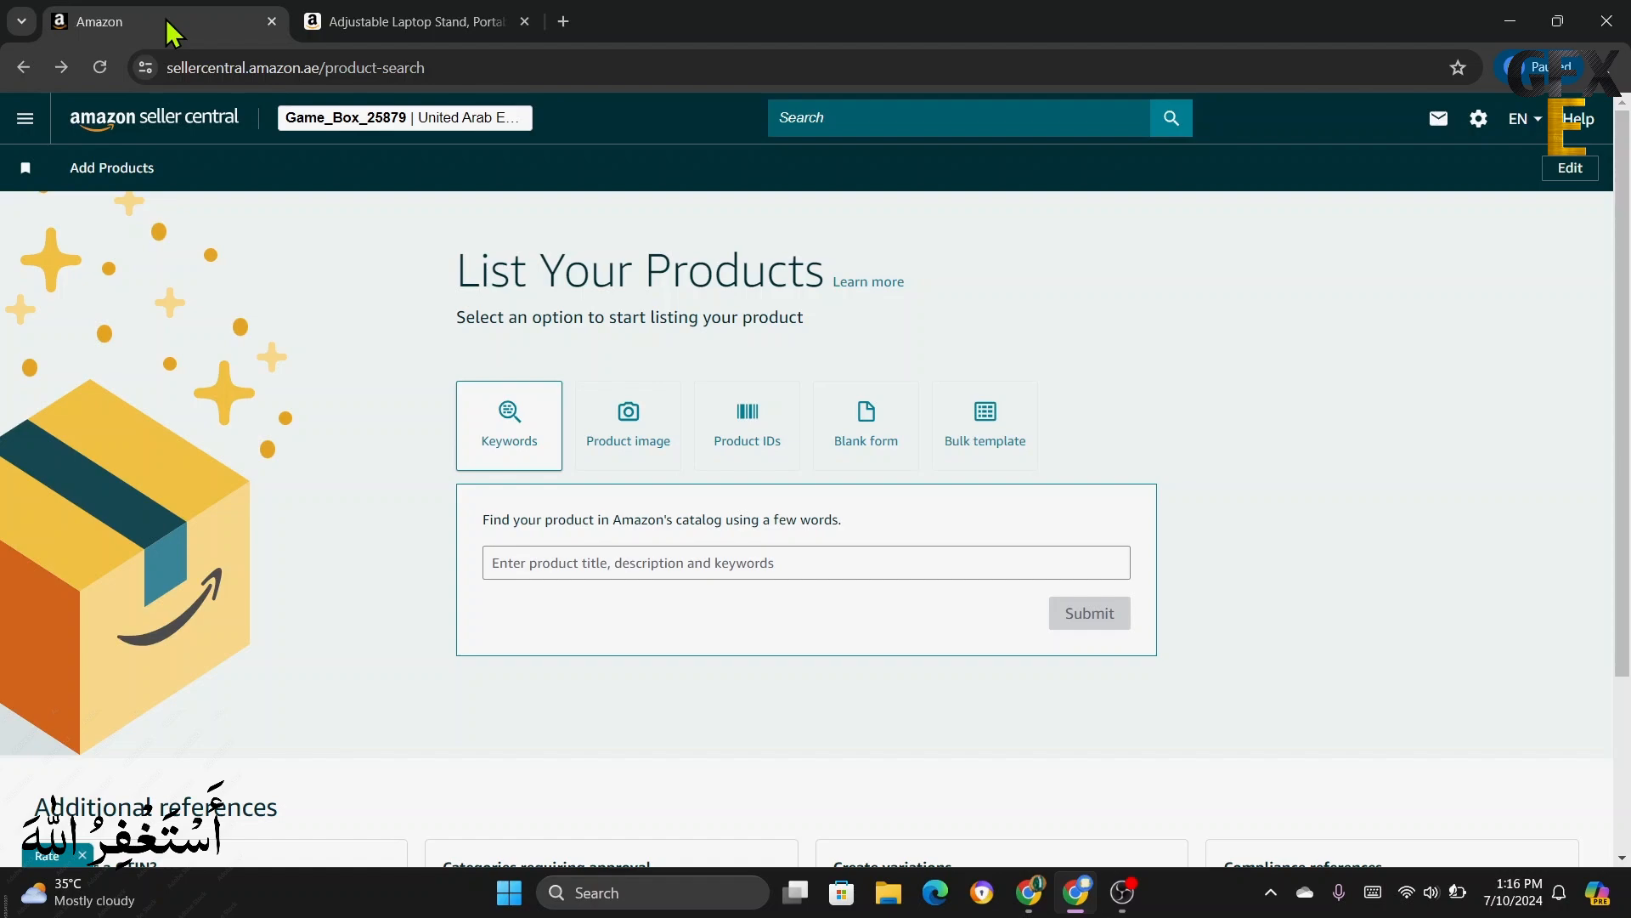
left_click(406, 25)
scroll(848, 650, "down", 4)
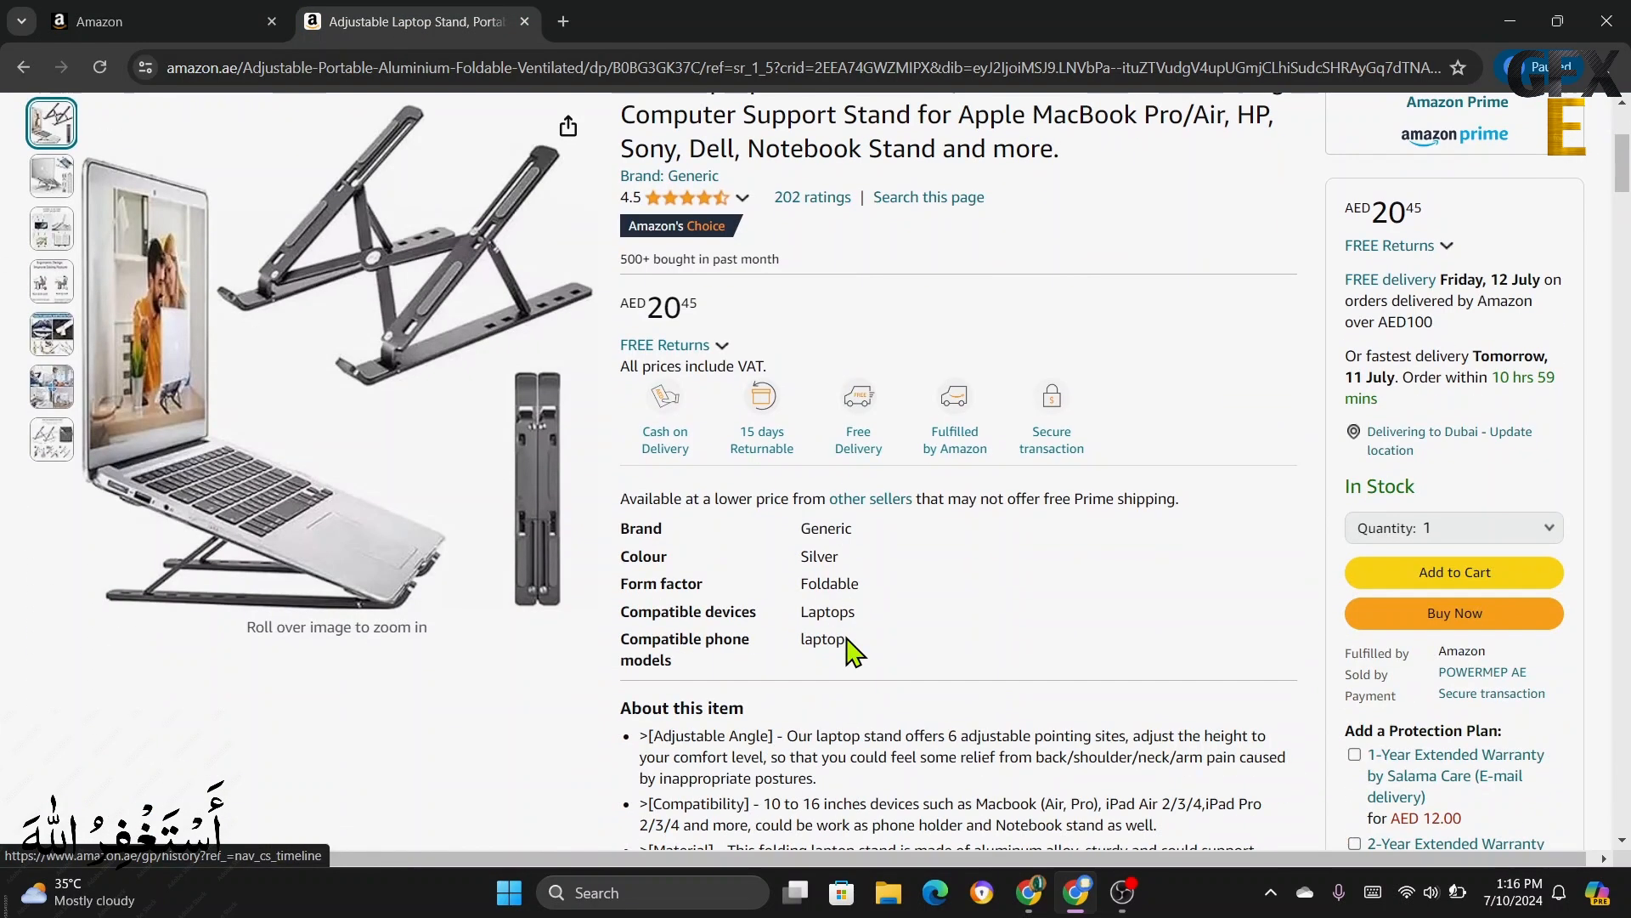
scroll(852, 652, "down", 20)
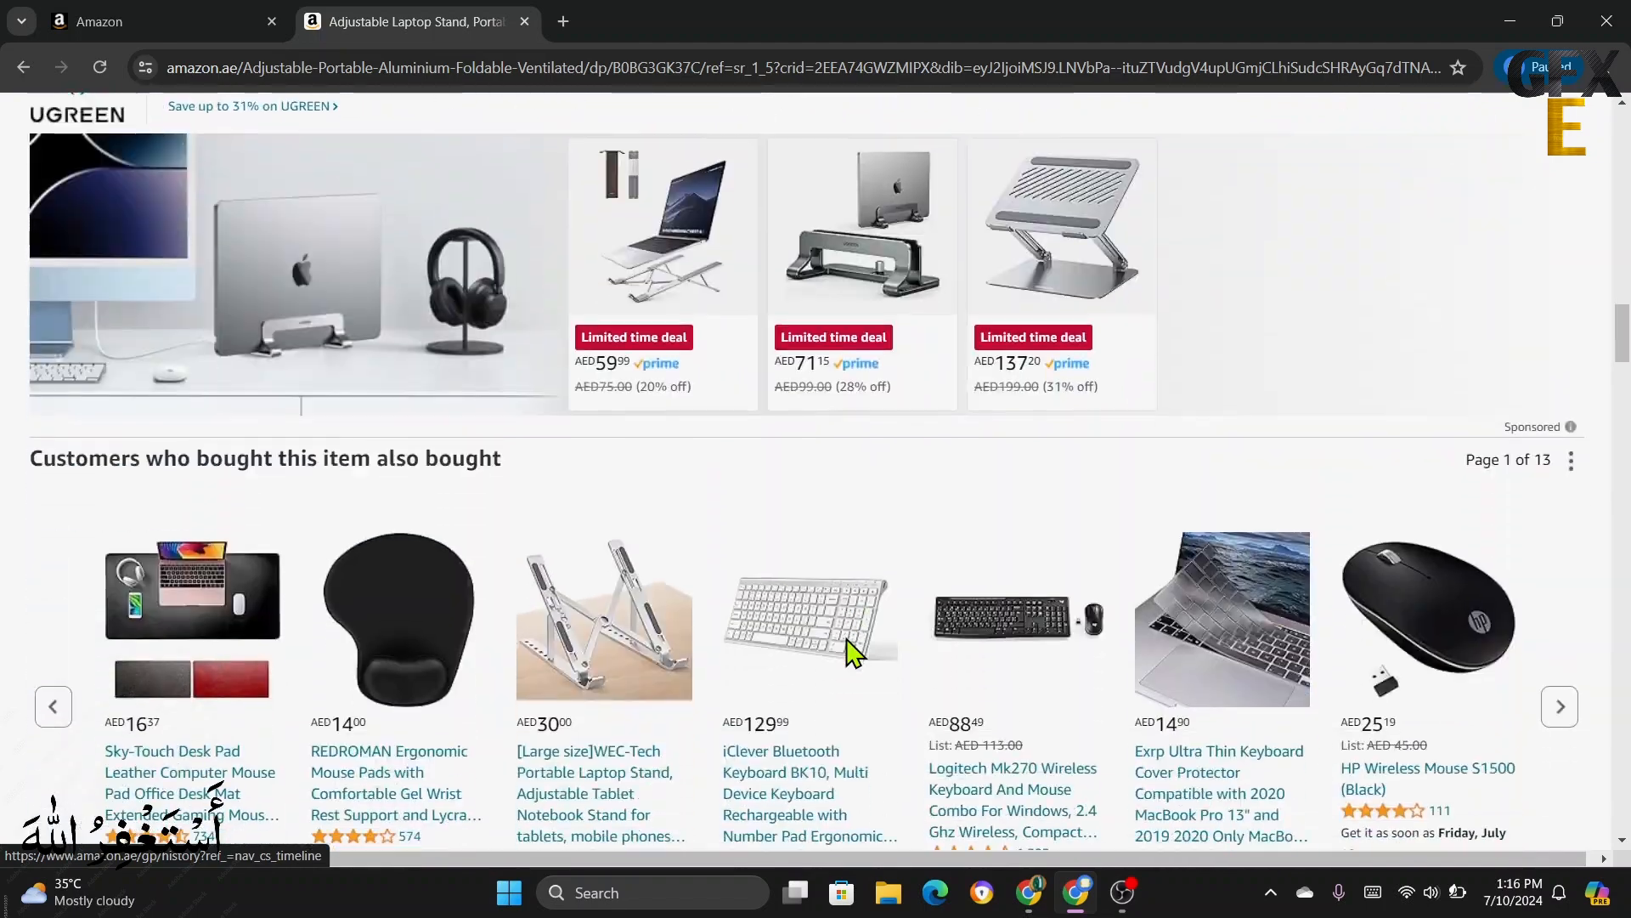
scroll(852, 652, "down", 15)
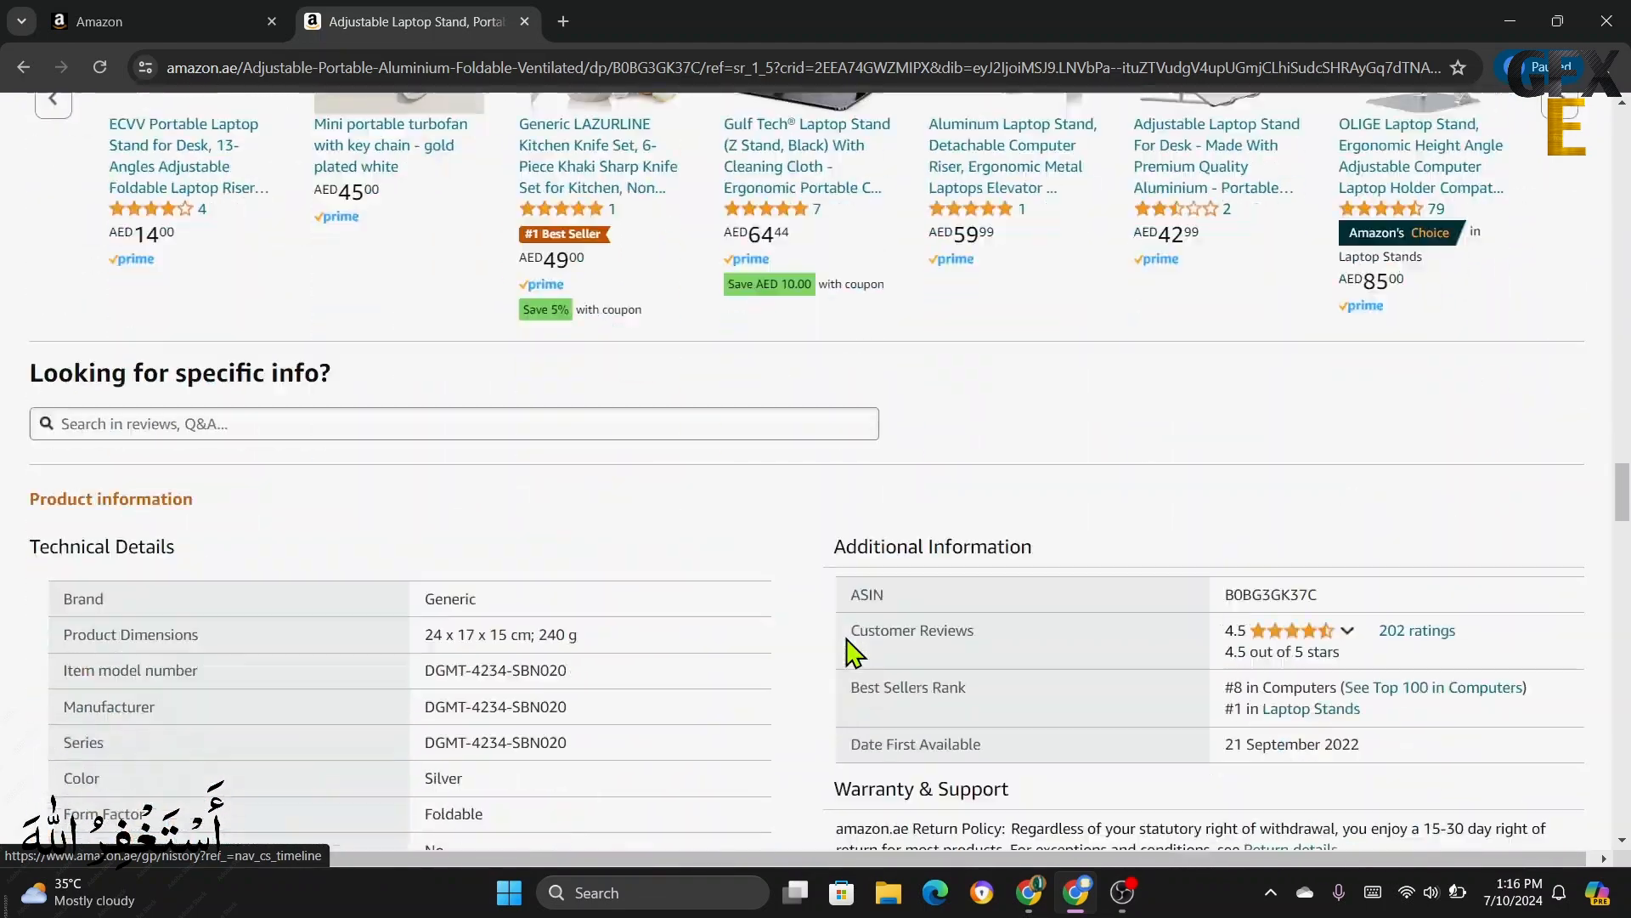
scroll(852, 651, "down", 4)
scroll(848, 648, "up", 1)
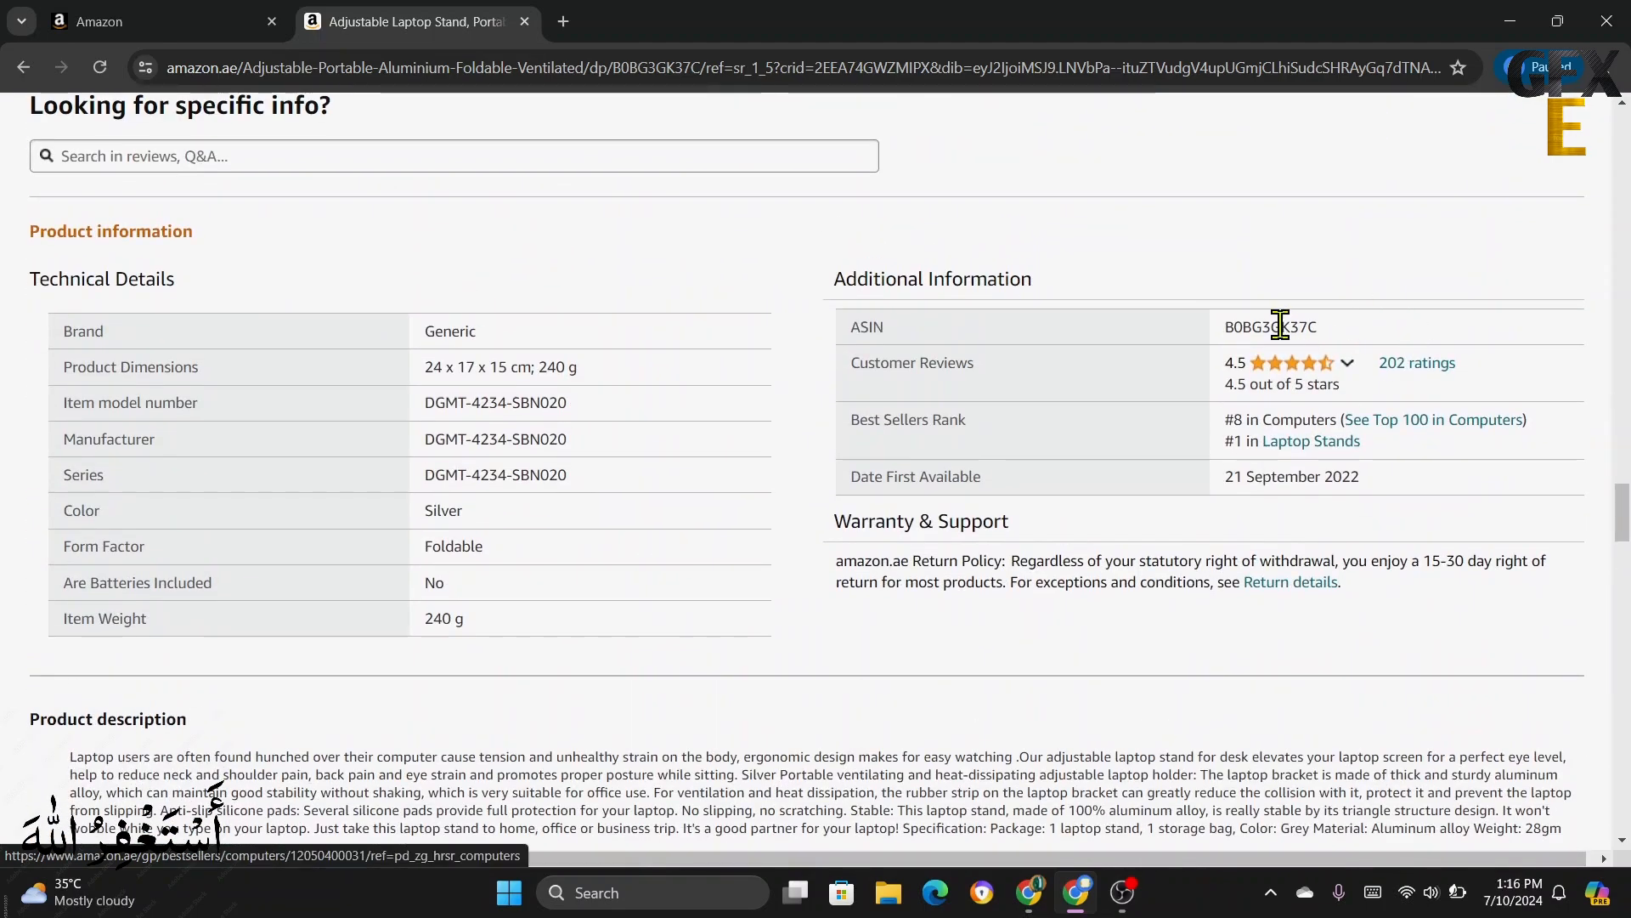
double_click(1280, 325)
right_click(1281, 324)
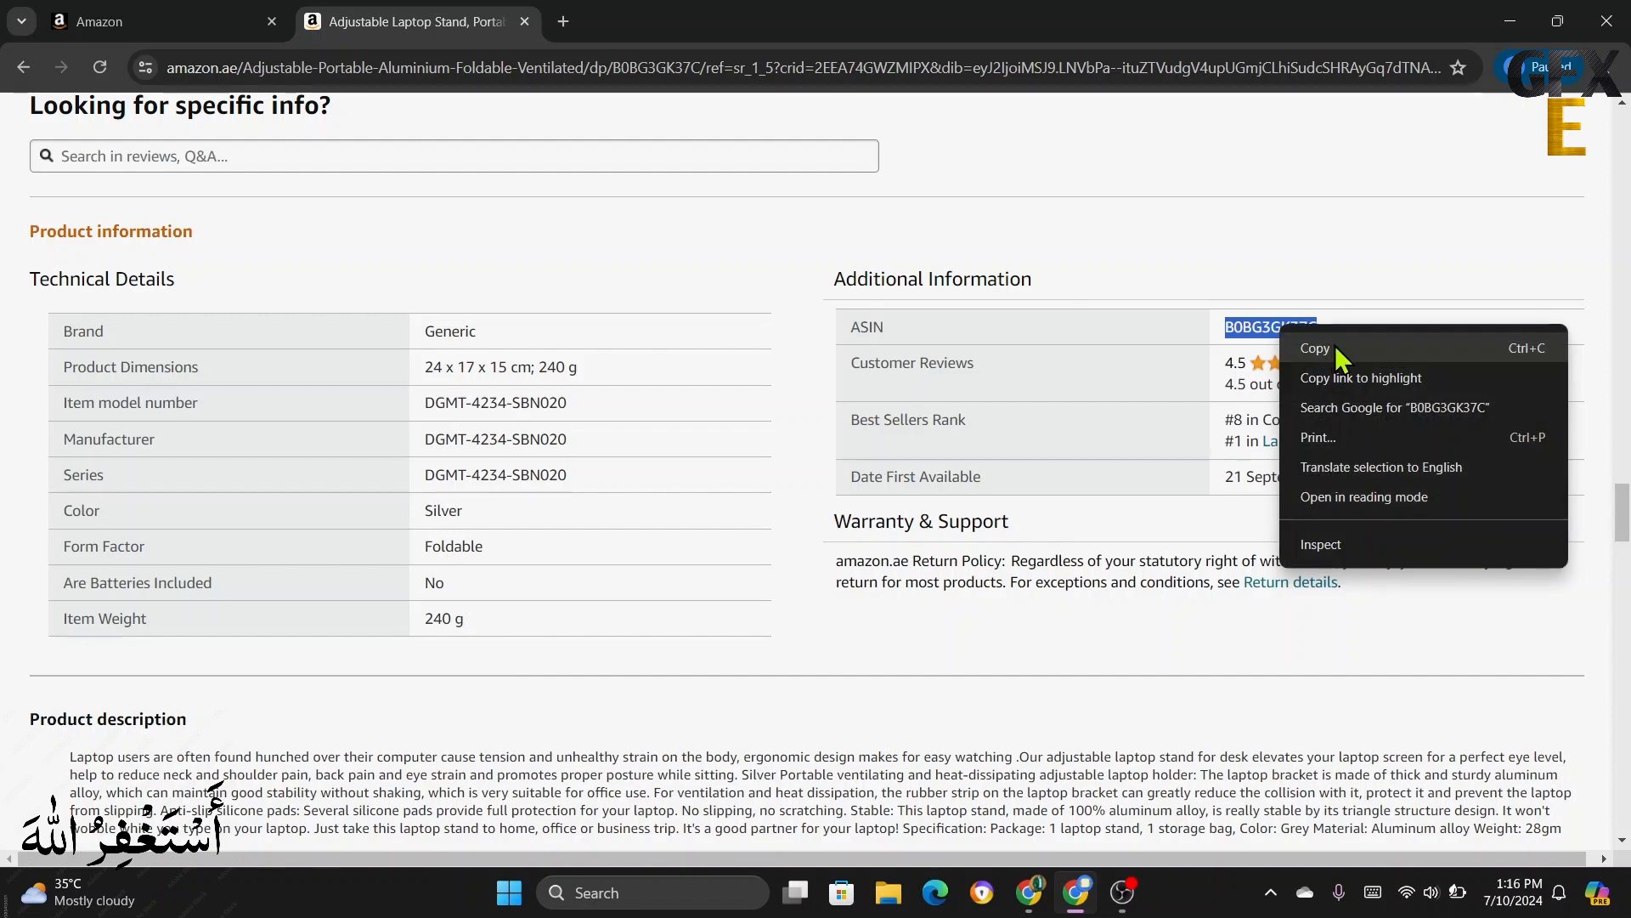
left_click(1295, 349)
- Search Seller Central's product catalog by keyword for the copied ASIN B0BG3GK37C, and return to the List Your Products page
left_click(146, 17)
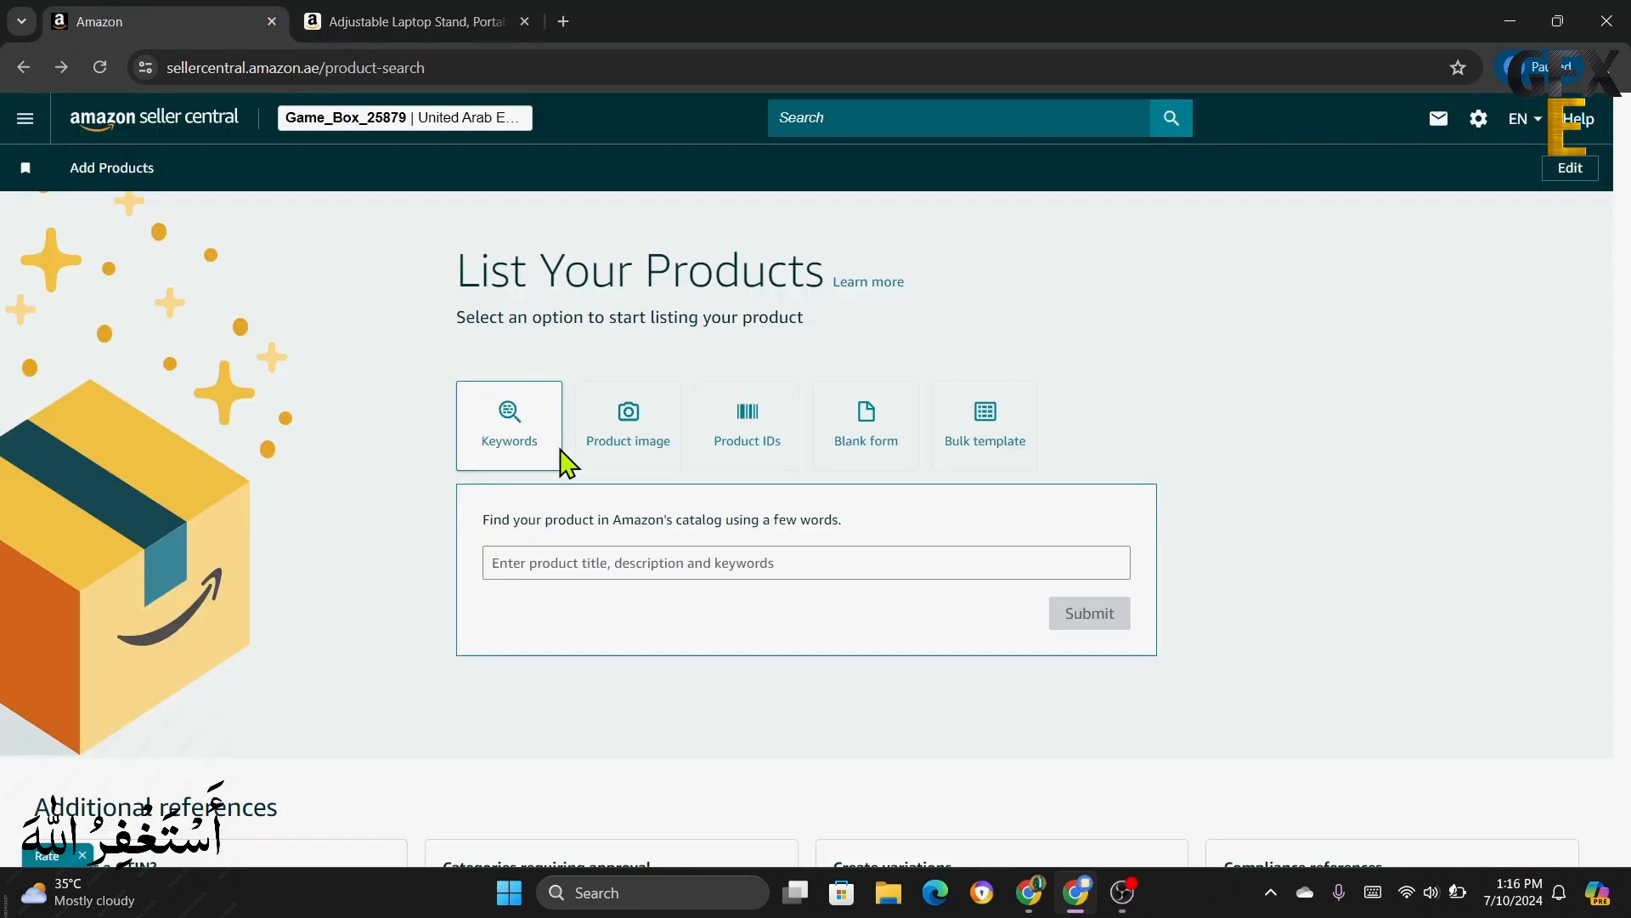
left_click(576, 565)
right_click(577, 564)
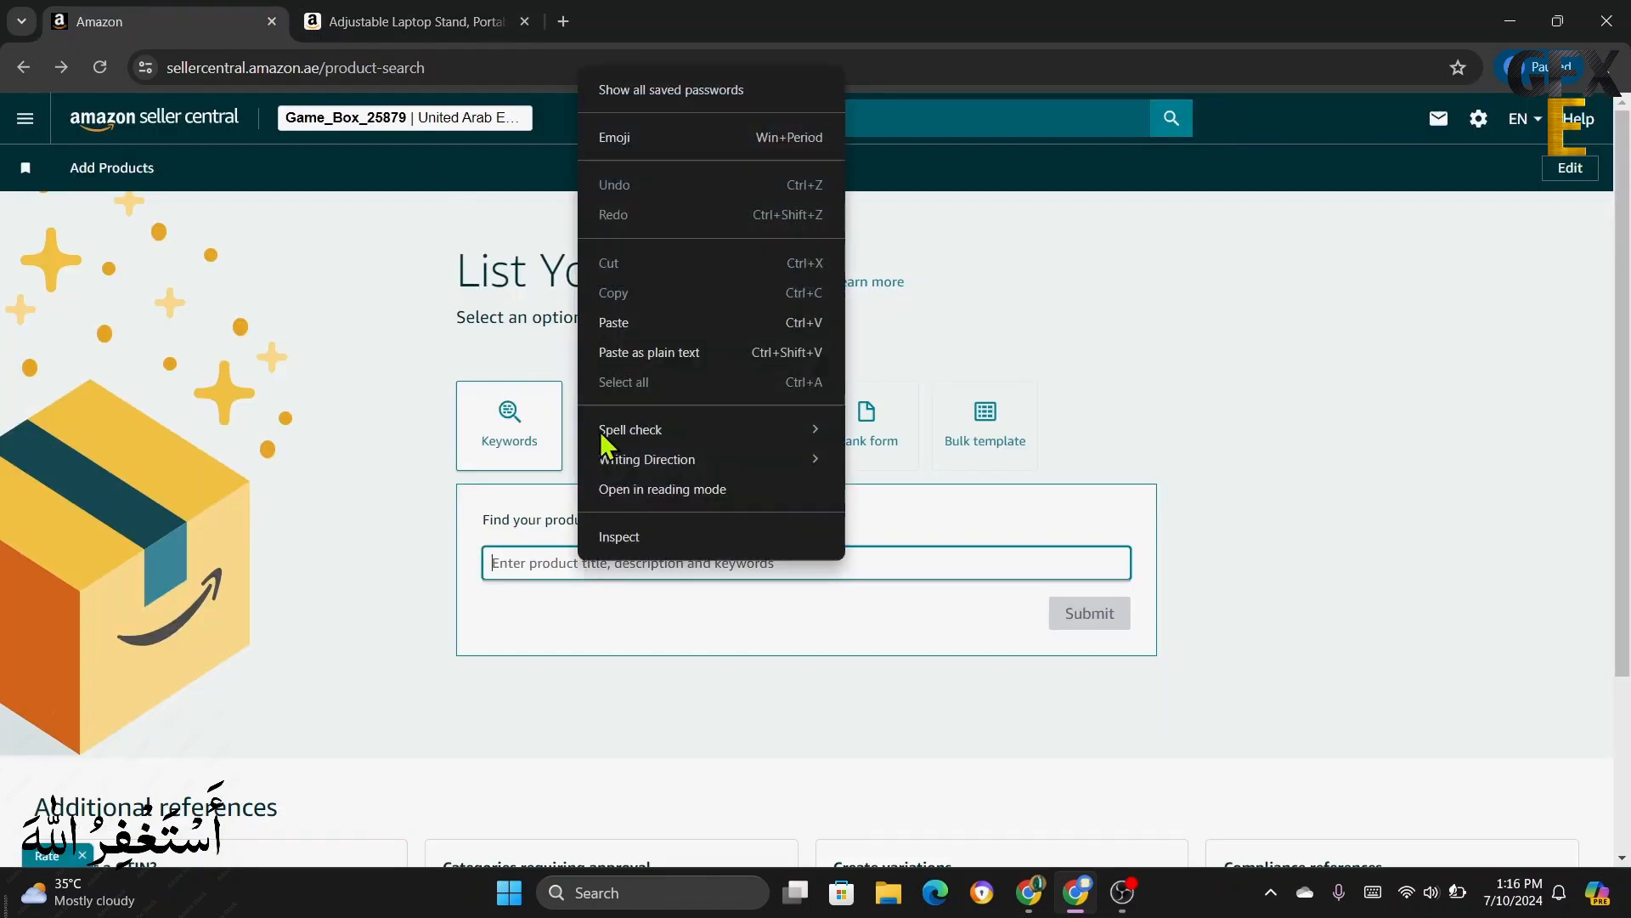
left_click(633, 323)
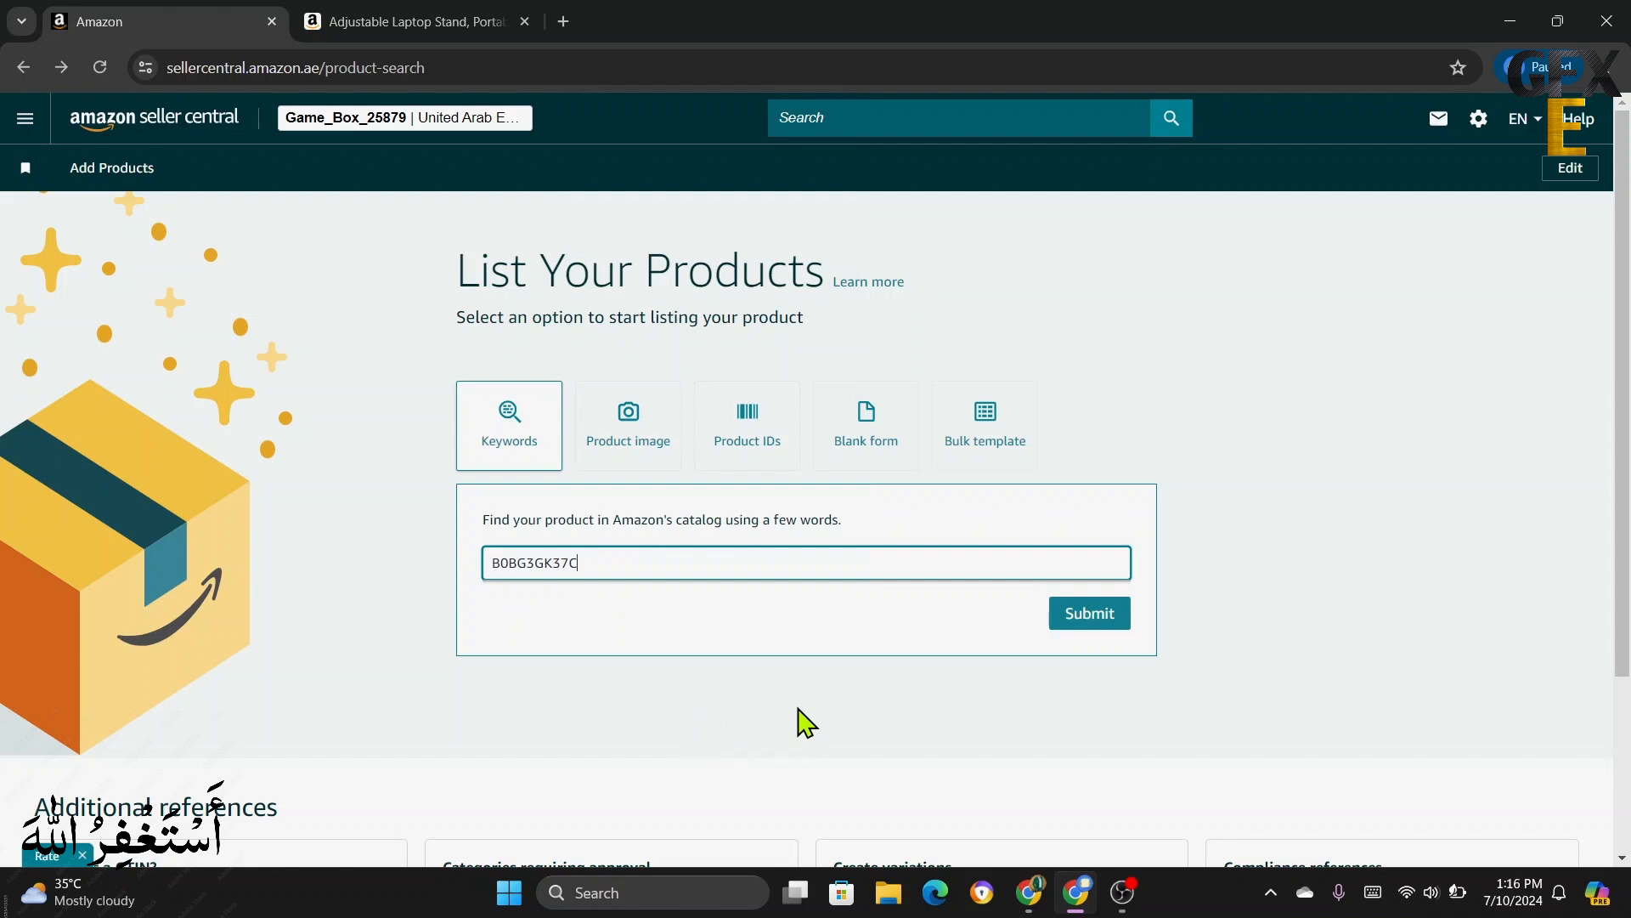
left_click(1093, 624)
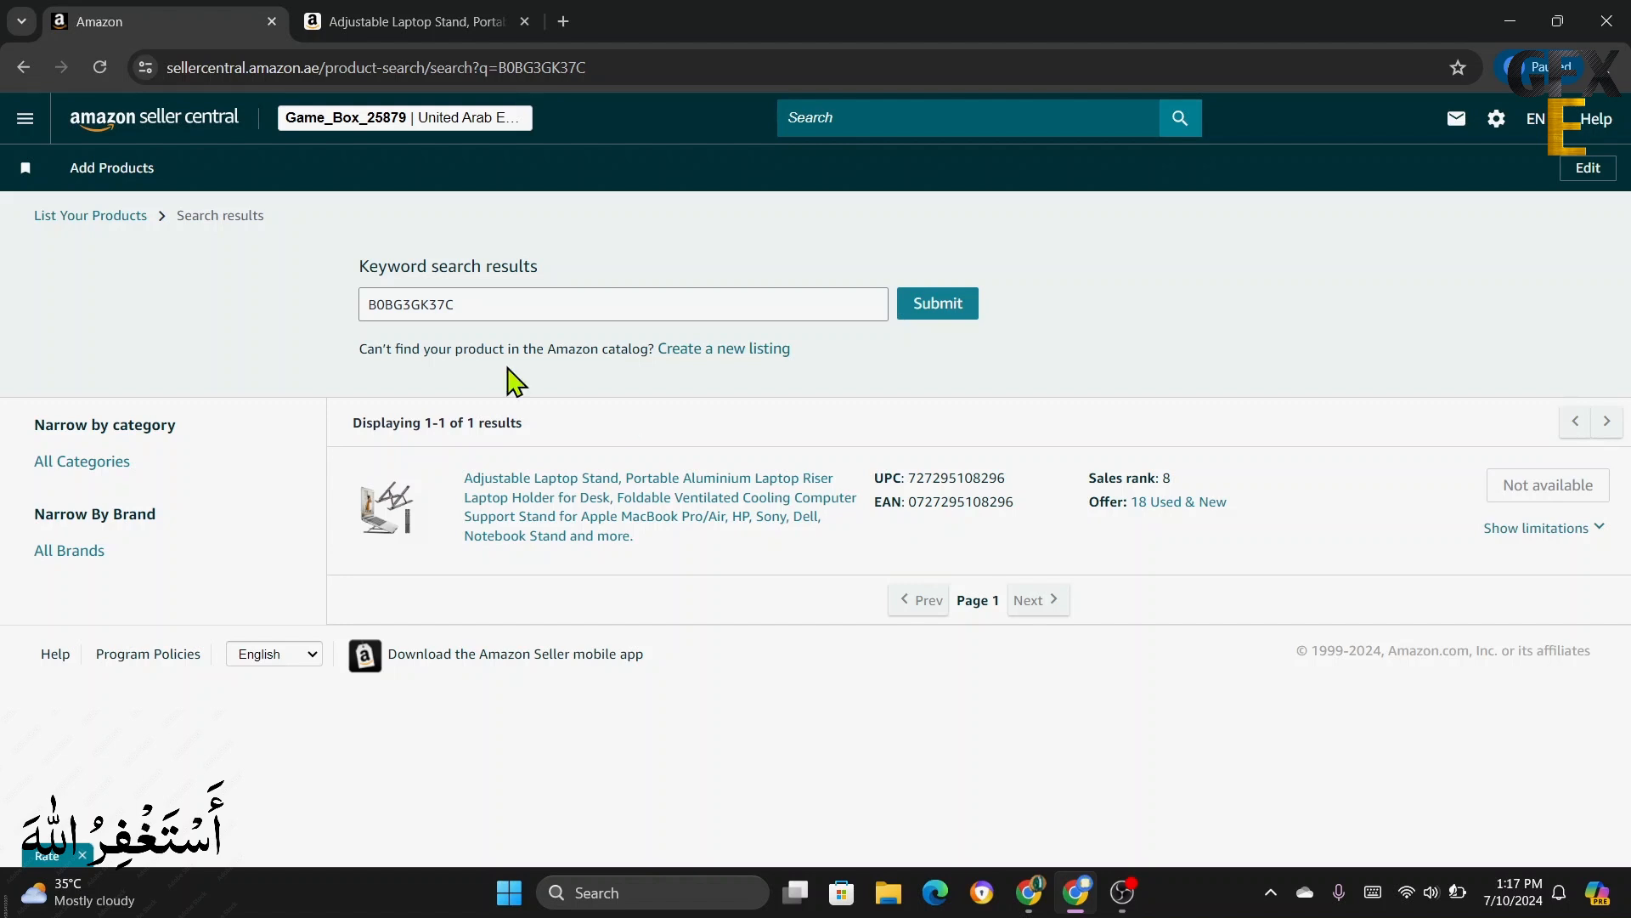
left_click(24, 68)
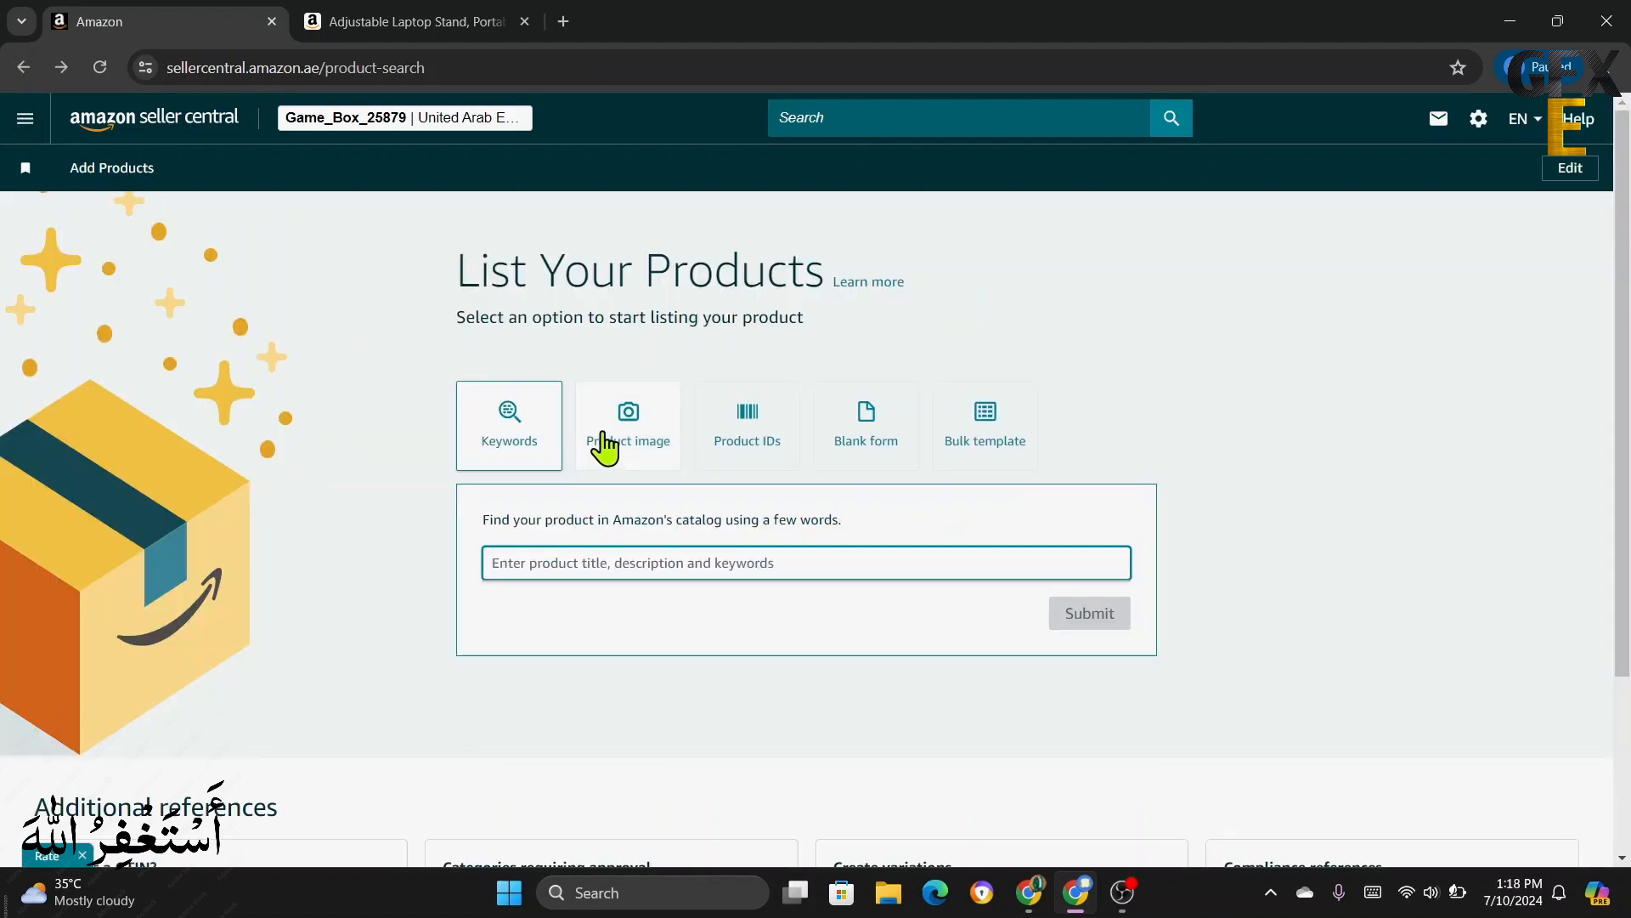
- Go back to the laptop stand's product page and look through its gallery images
left_click(442, 23)
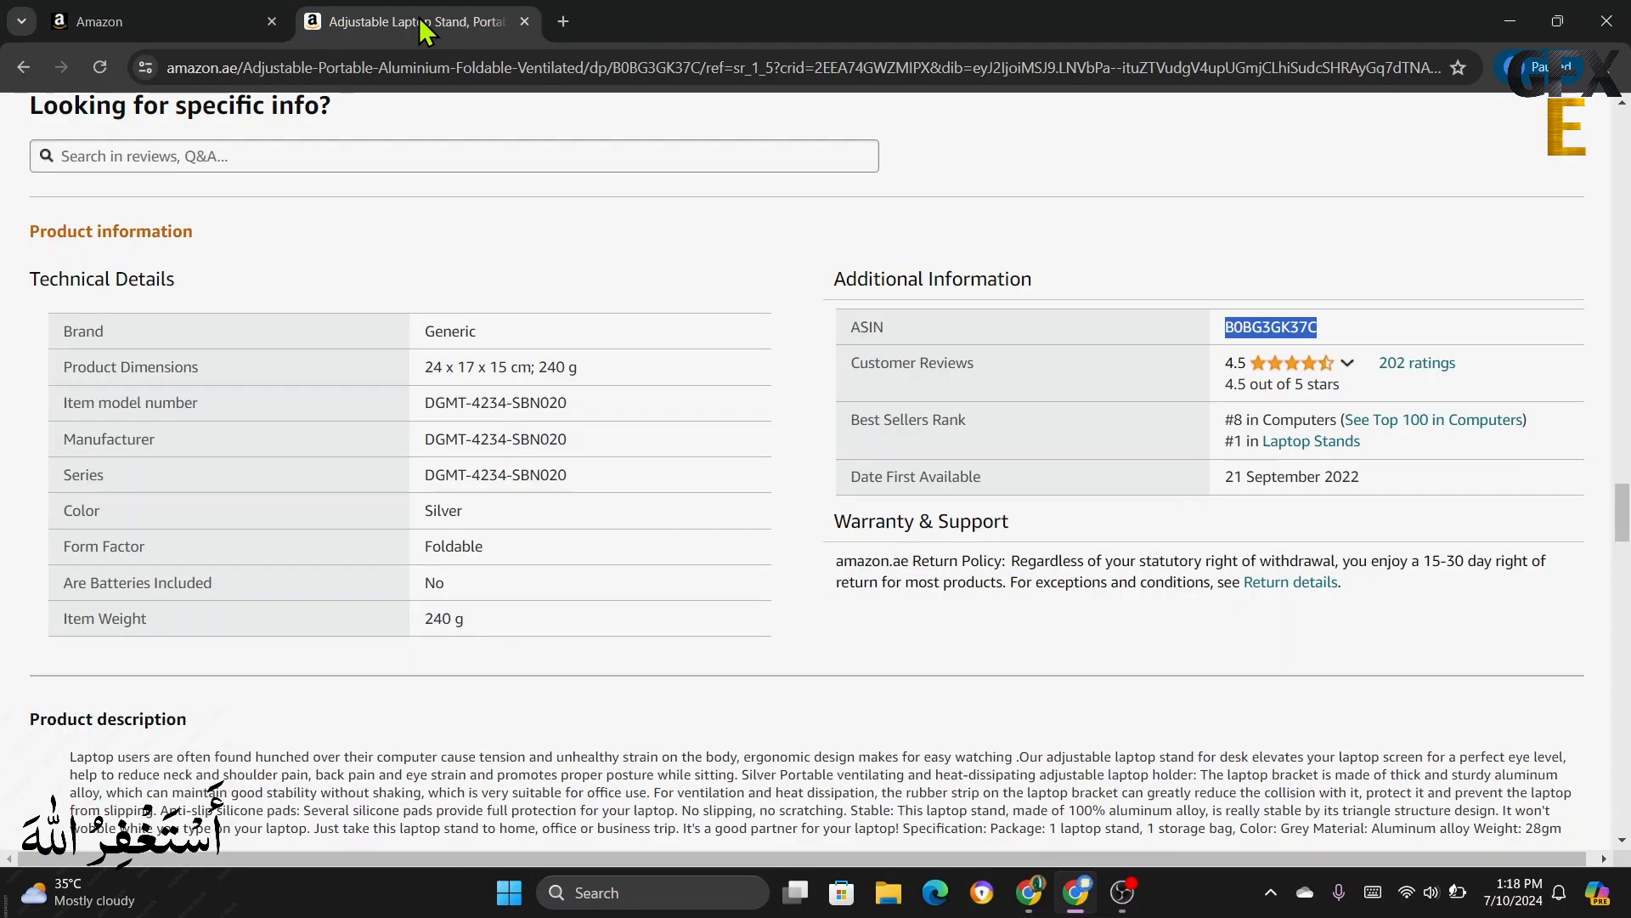
scroll(768, 638, "up", 1)
scroll(768, 637, "down", 20)
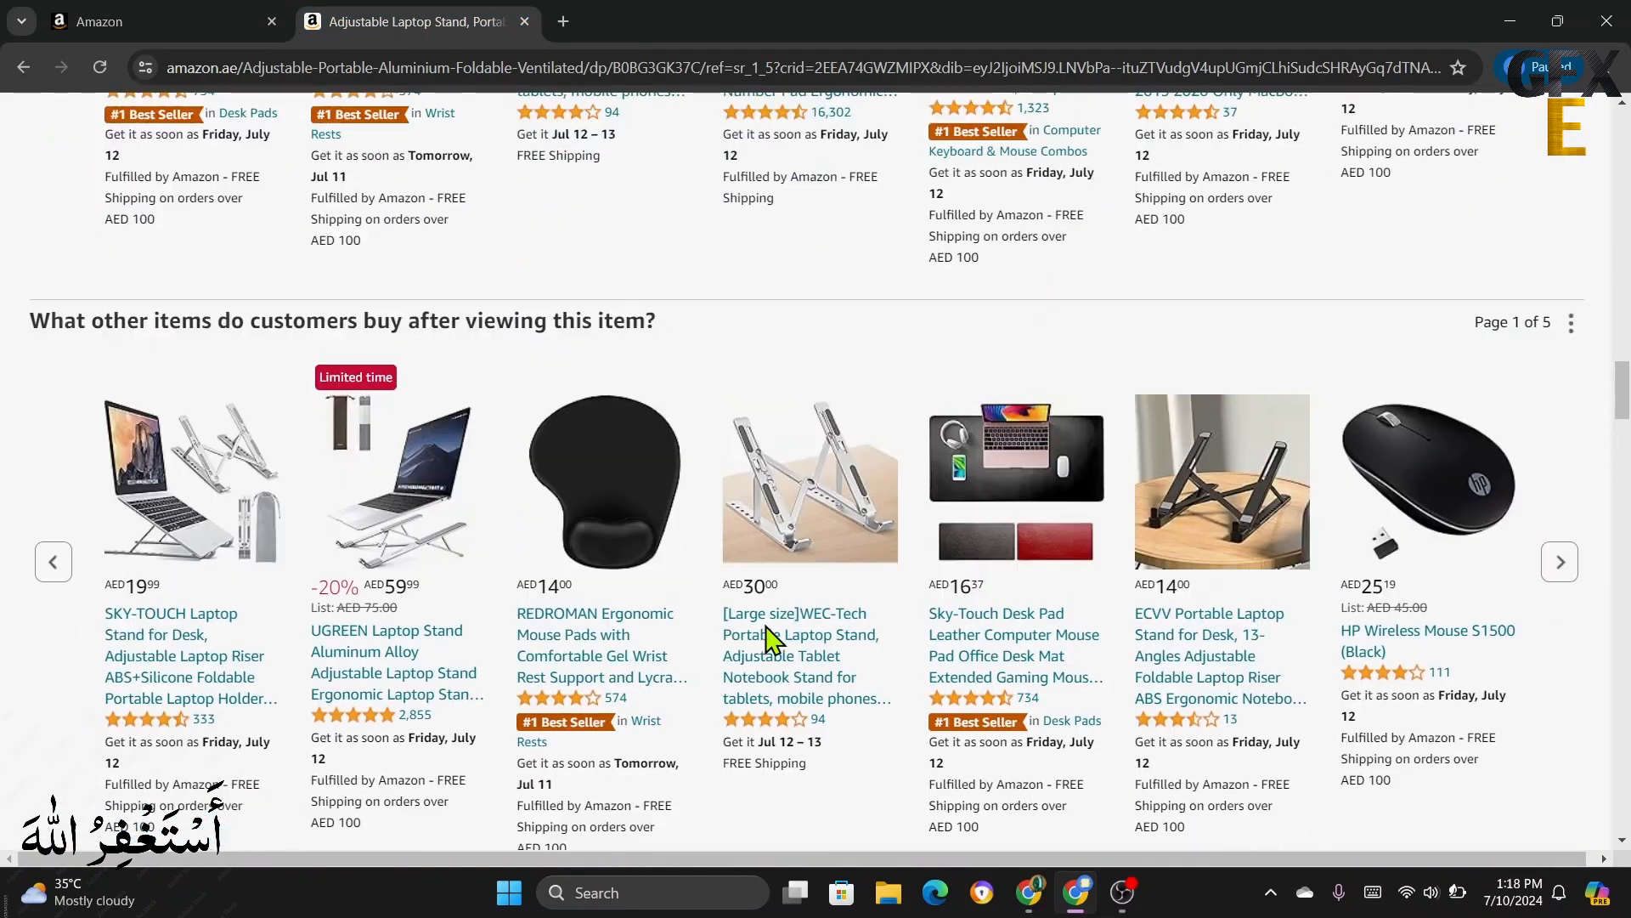
scroll(771, 639, "up", 20)
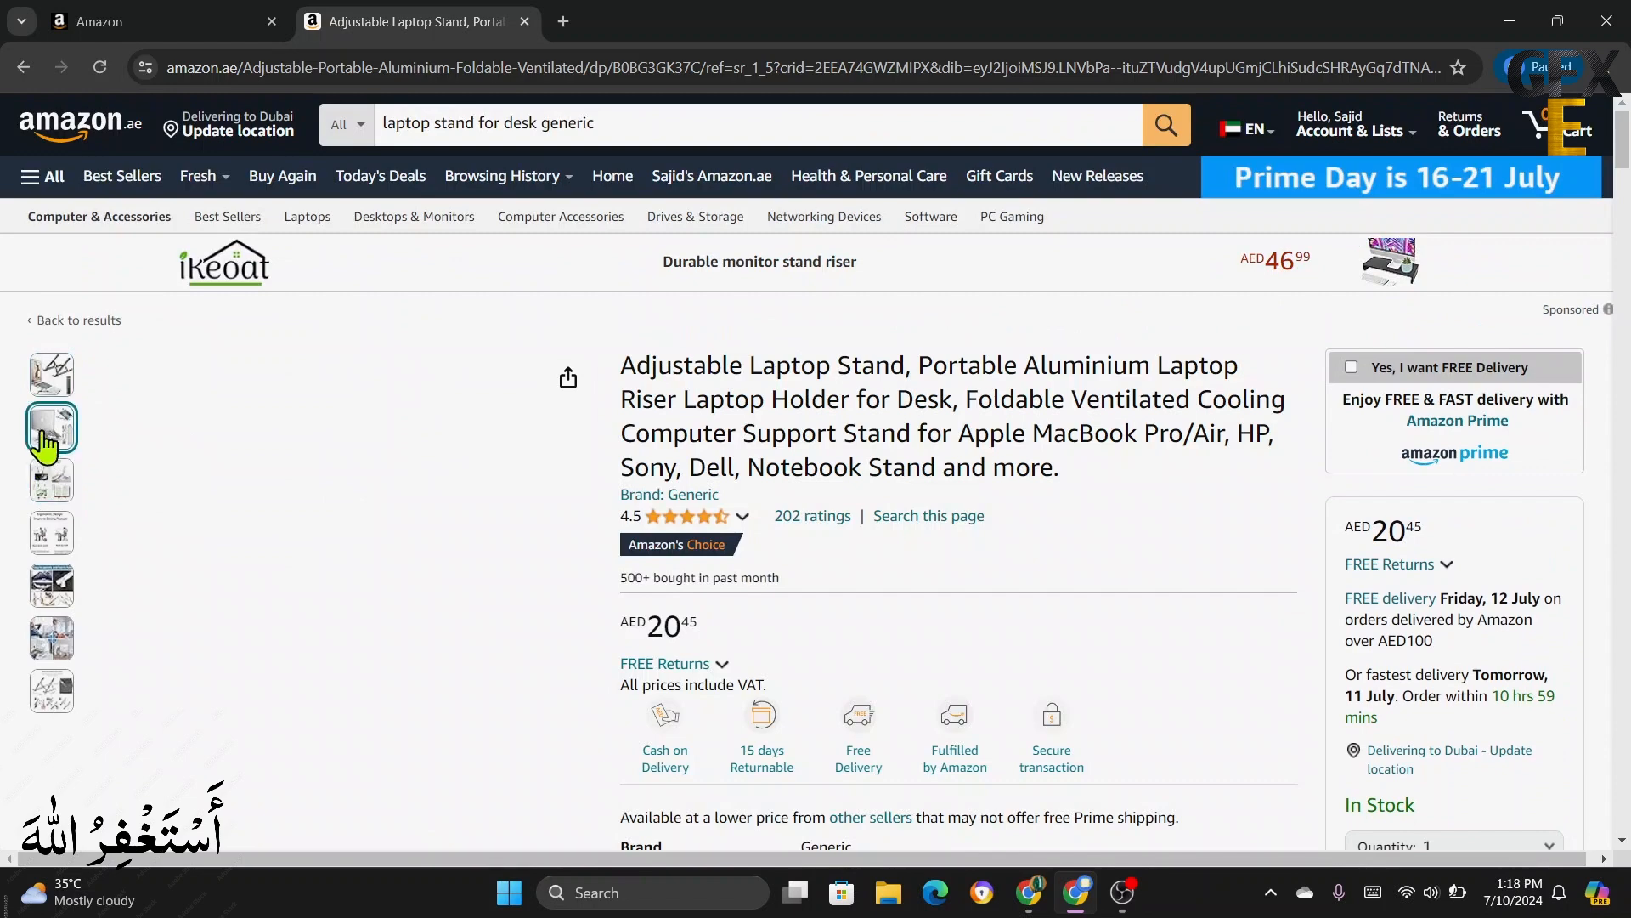
left_click(47, 433)
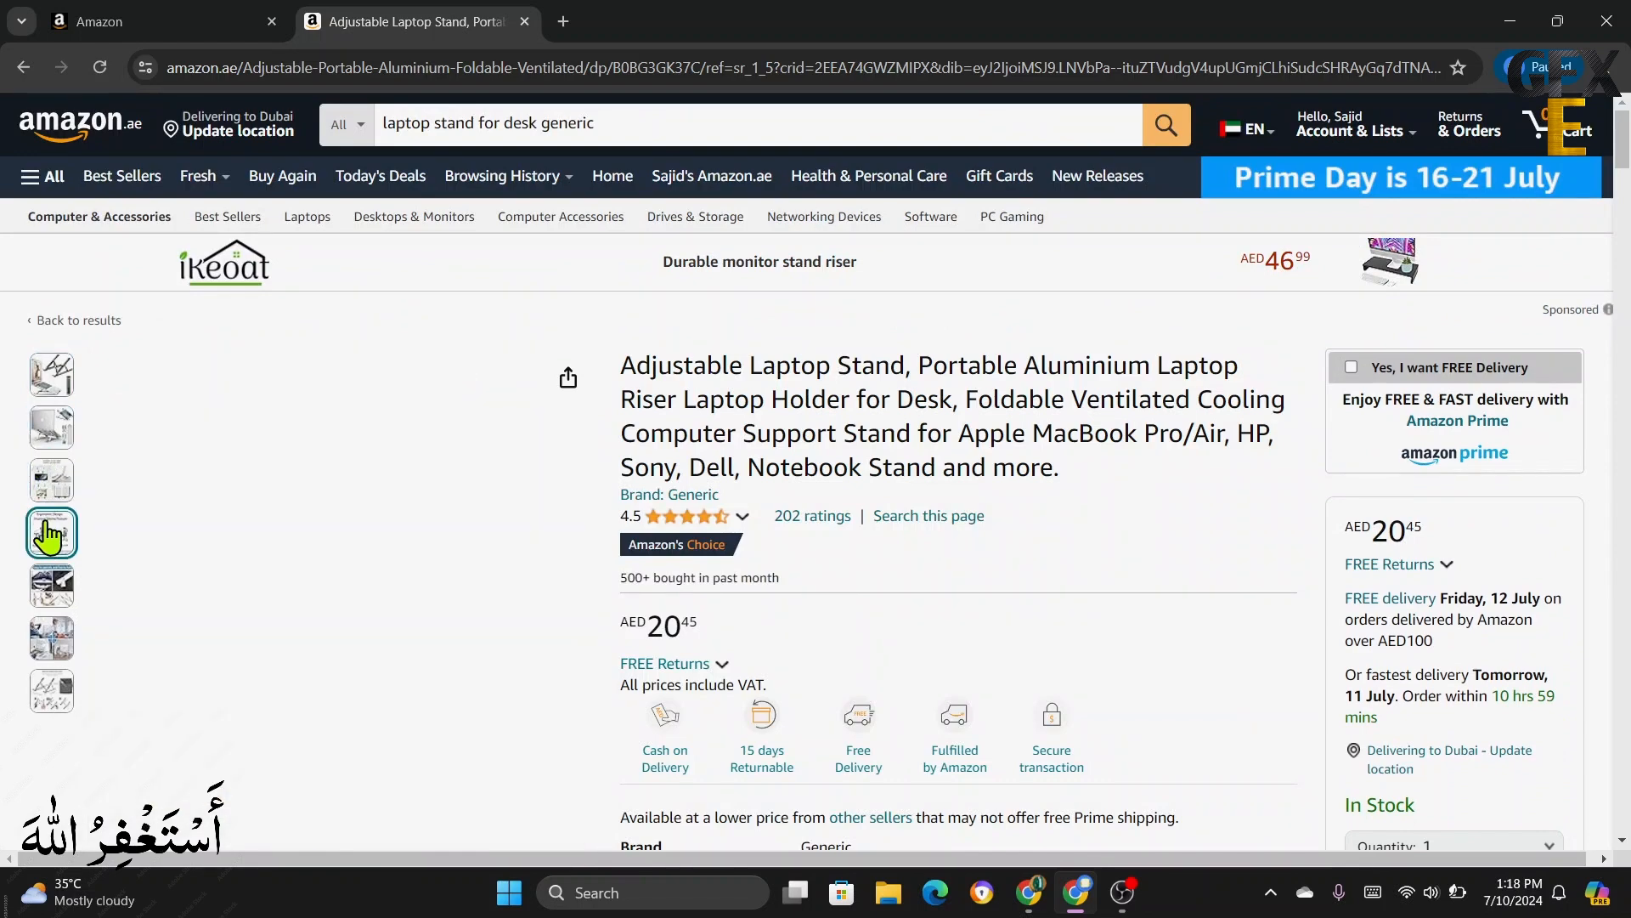
mouse_move(51, 542)
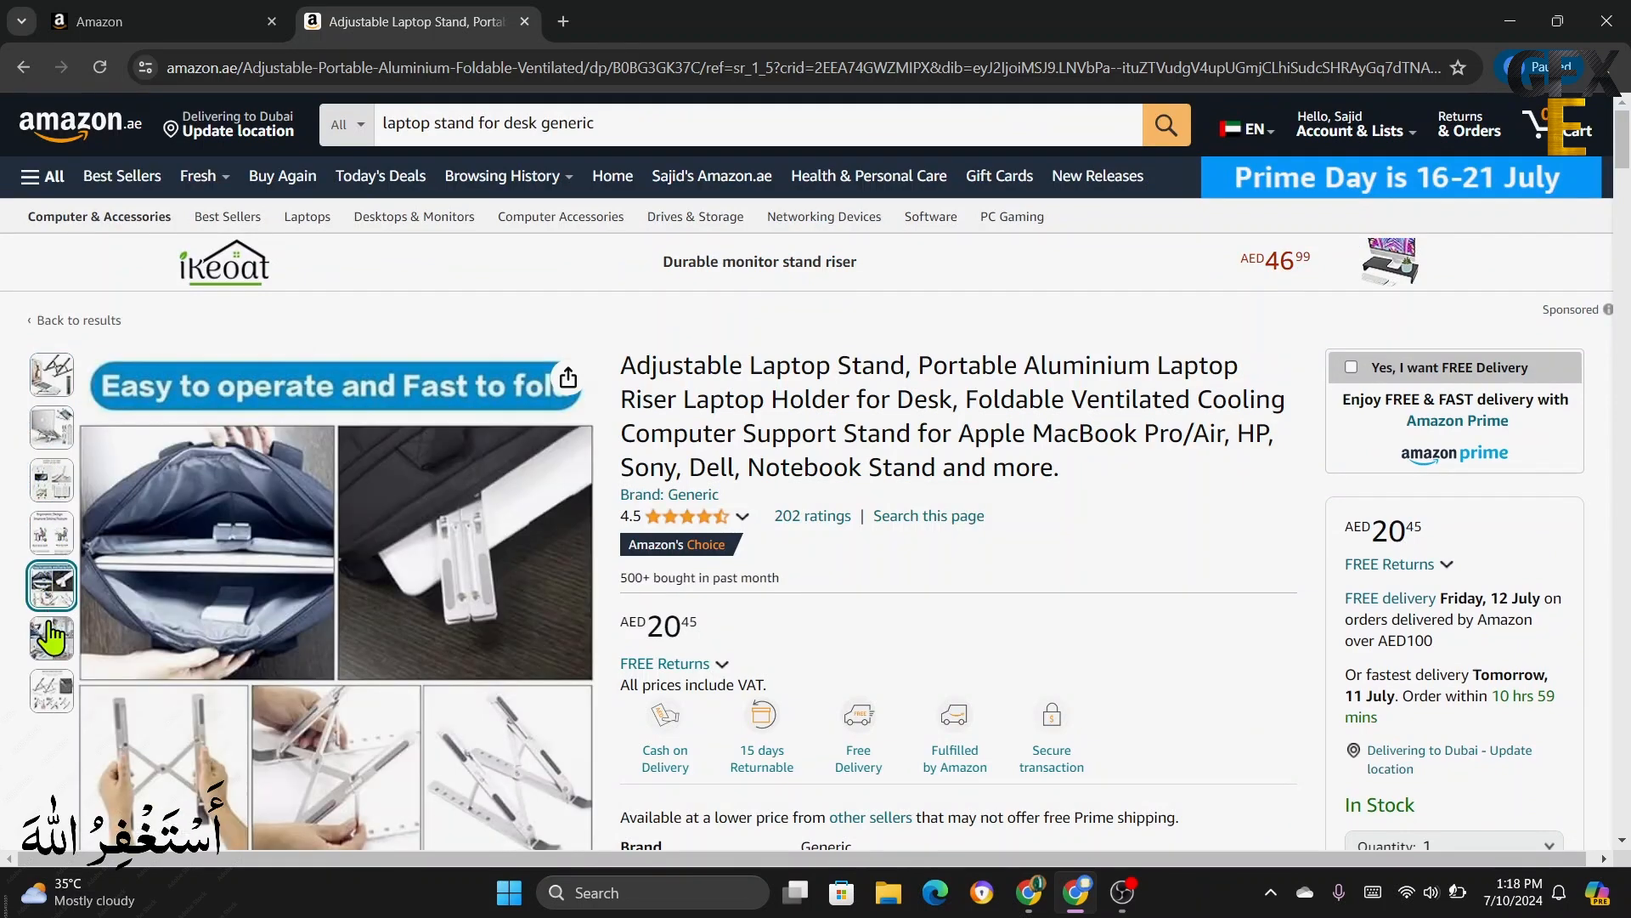
mouse_move(51, 639)
mouse_move(51, 693)
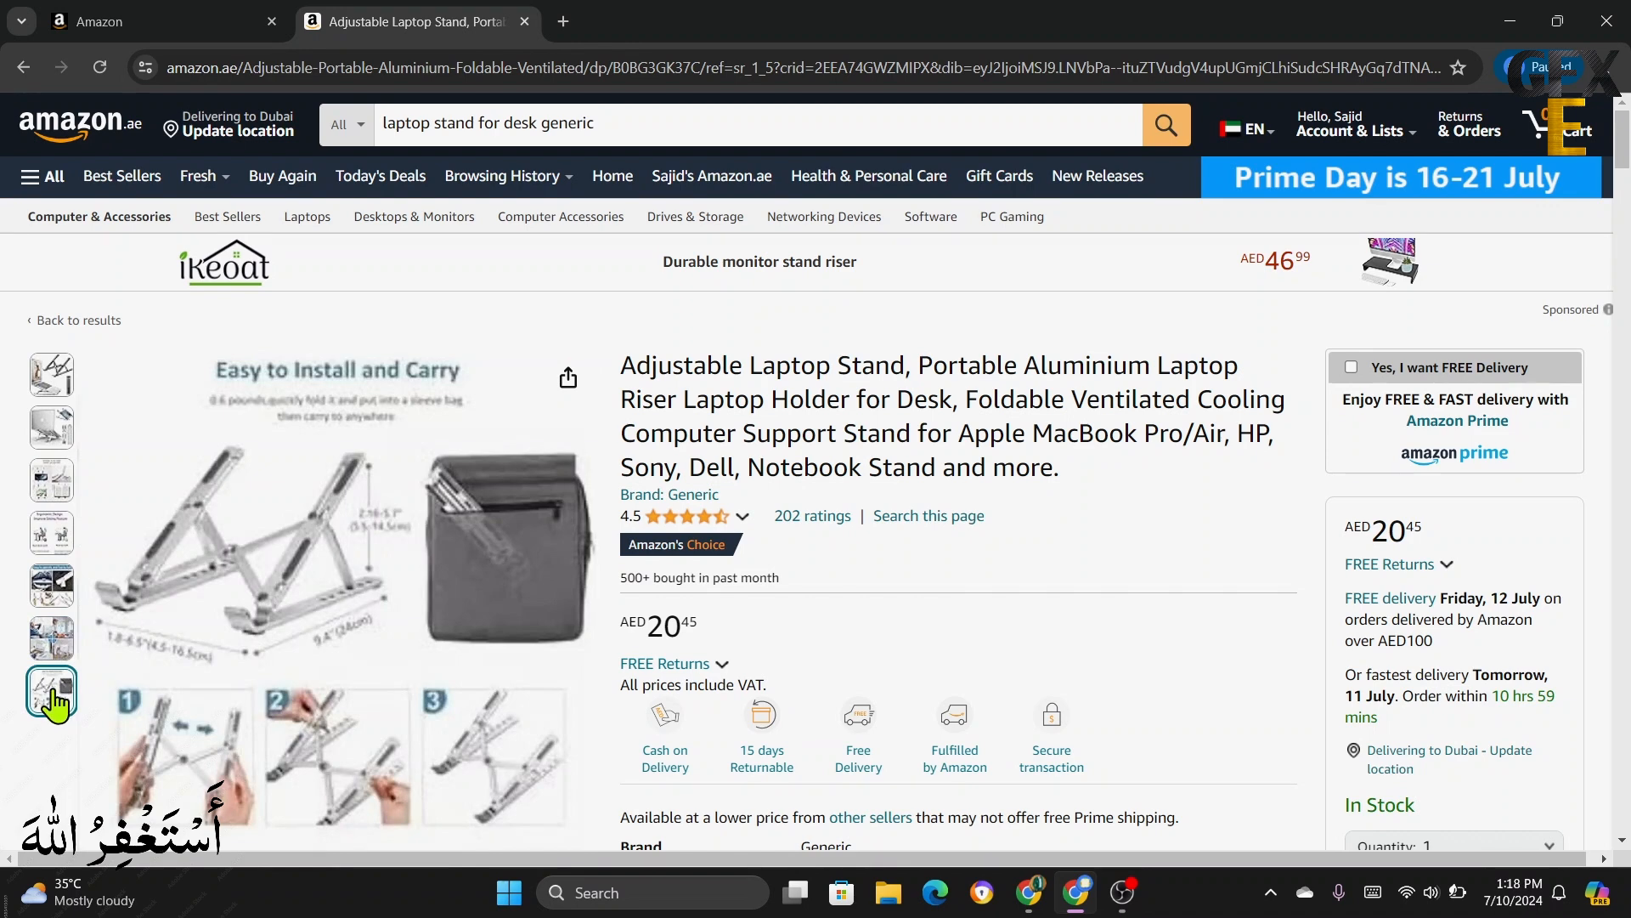
- Look at Seller Central's product image listing option and compare it with the laptop stand's main photo on its product page
mouse_move(51, 380)
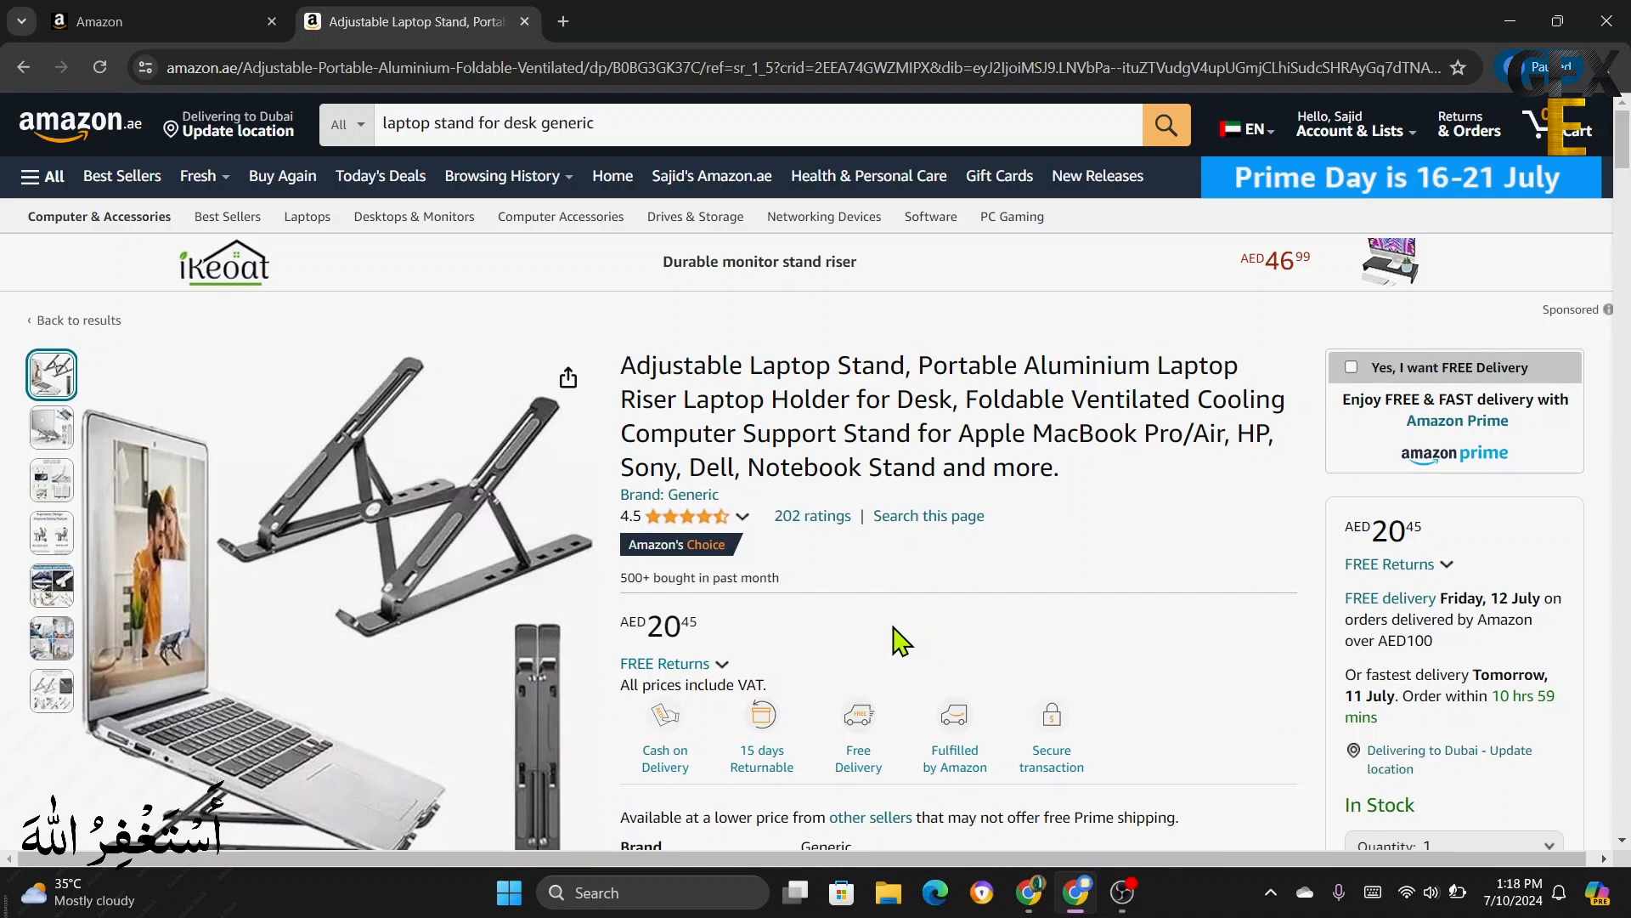
left_click(208, 29)
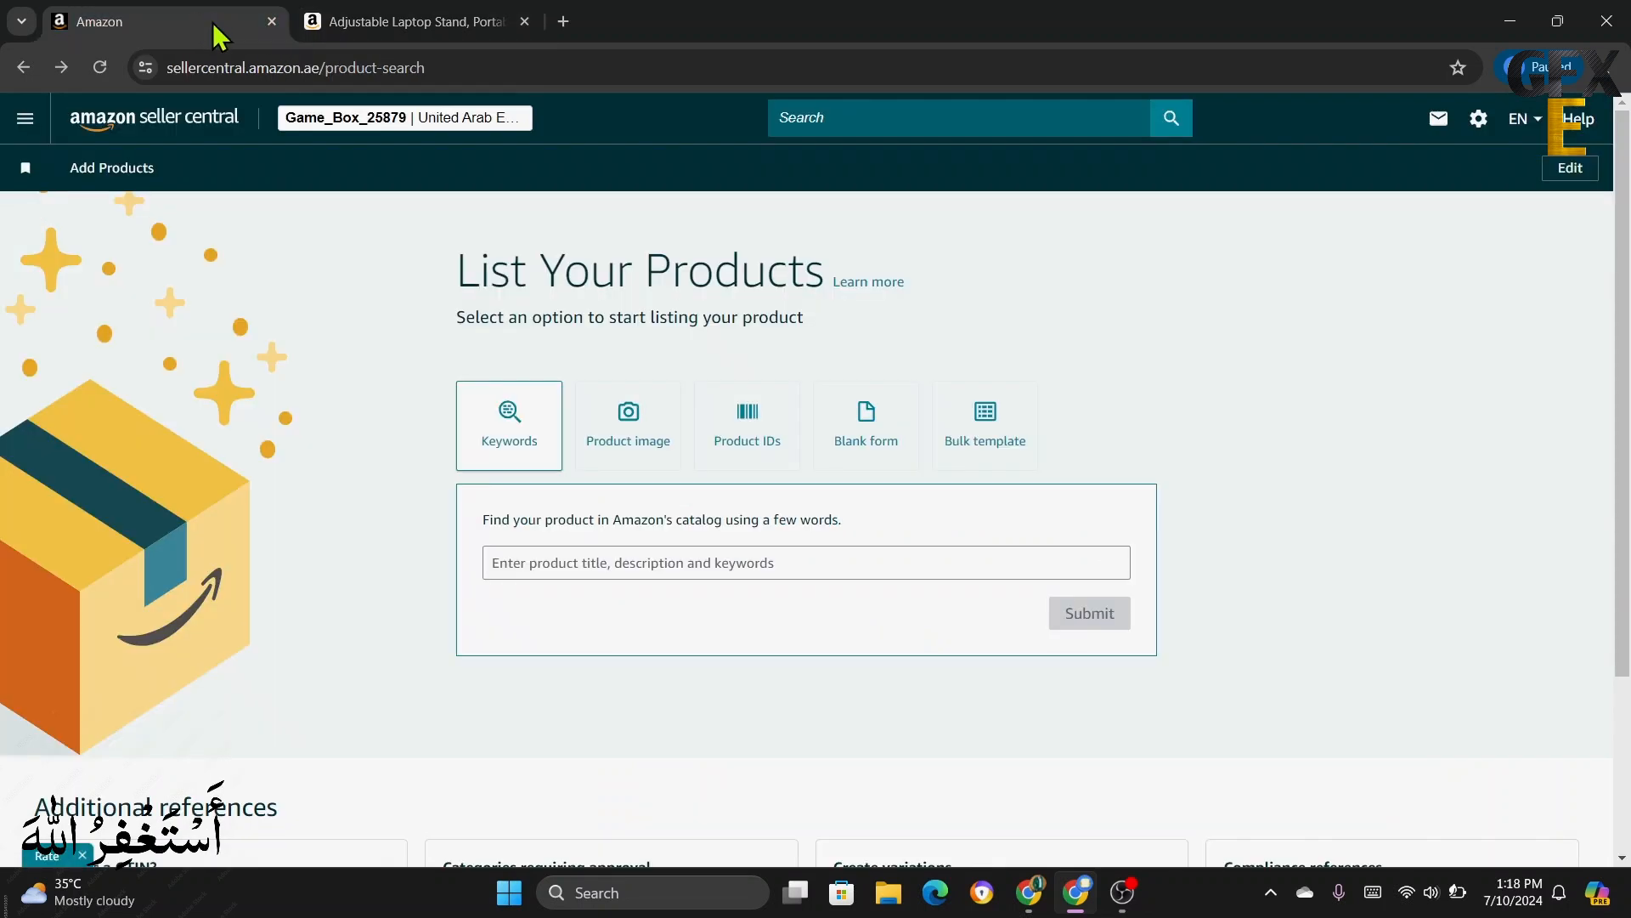
left_click(629, 442)
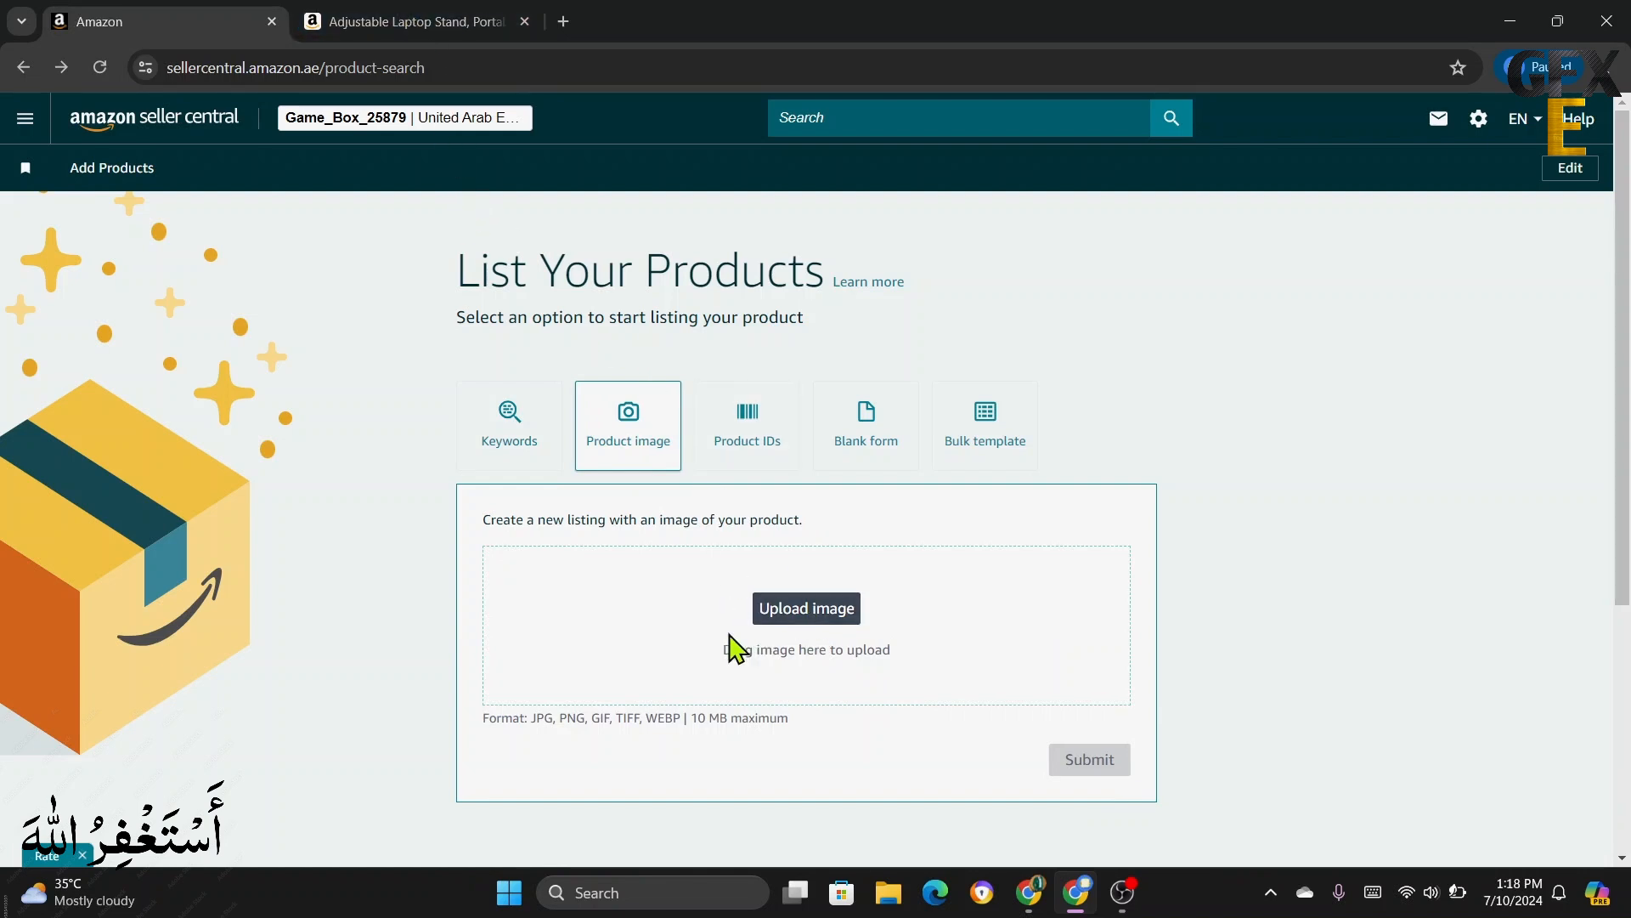
left_click(397, 23)
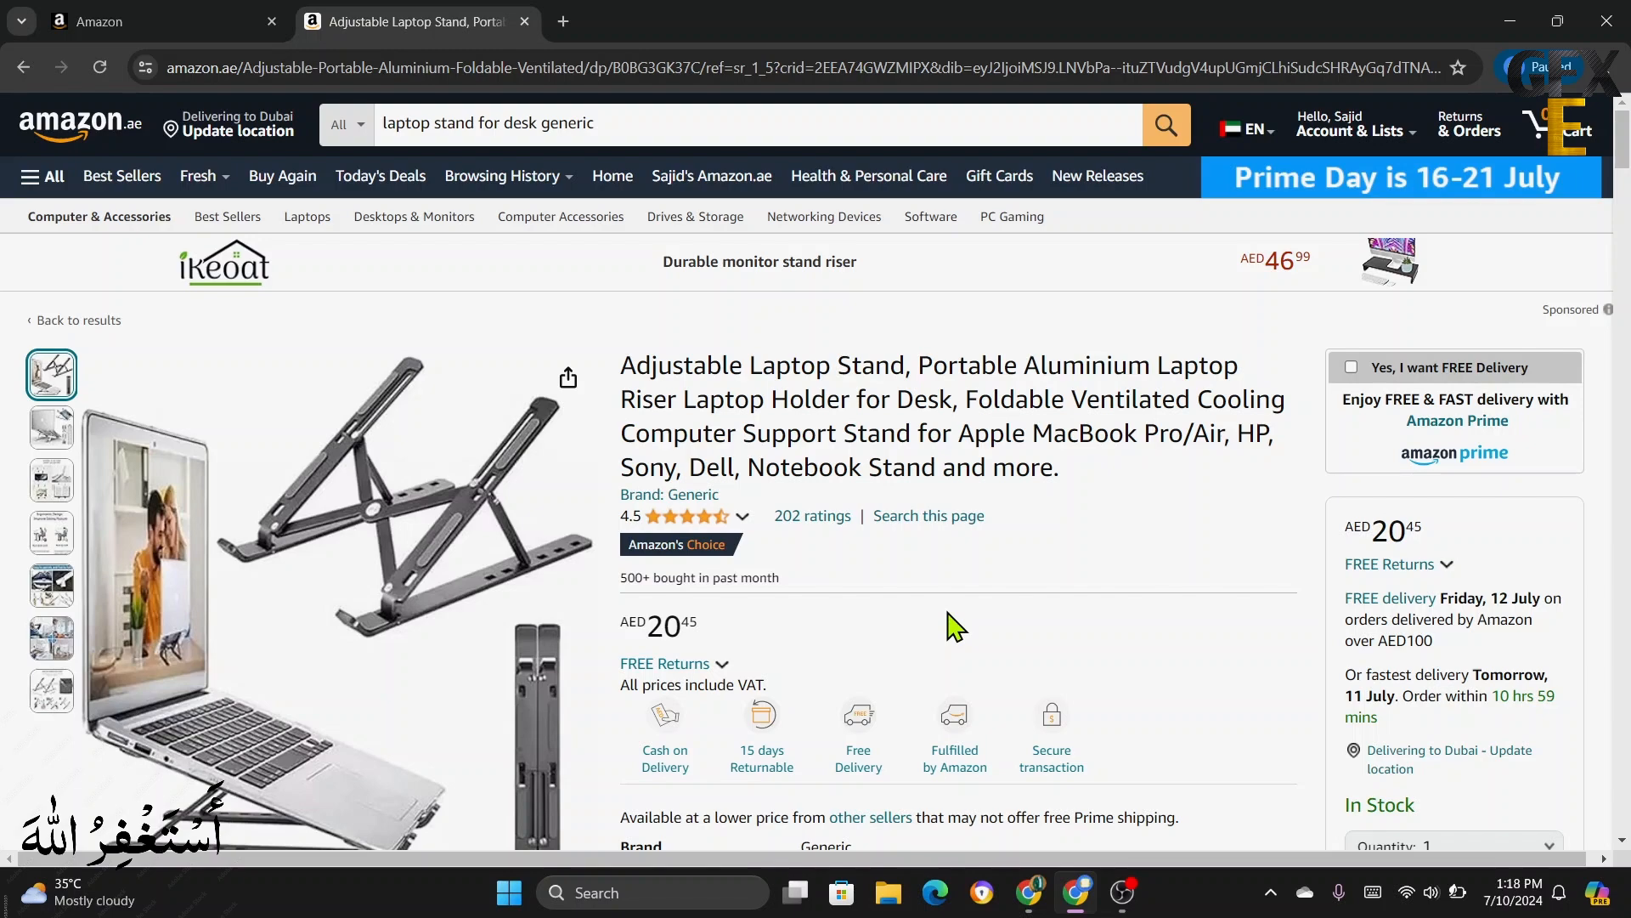
scroll(954, 627, "down", 5)
scroll(954, 626, "up", 5)
left_click(158, 23)
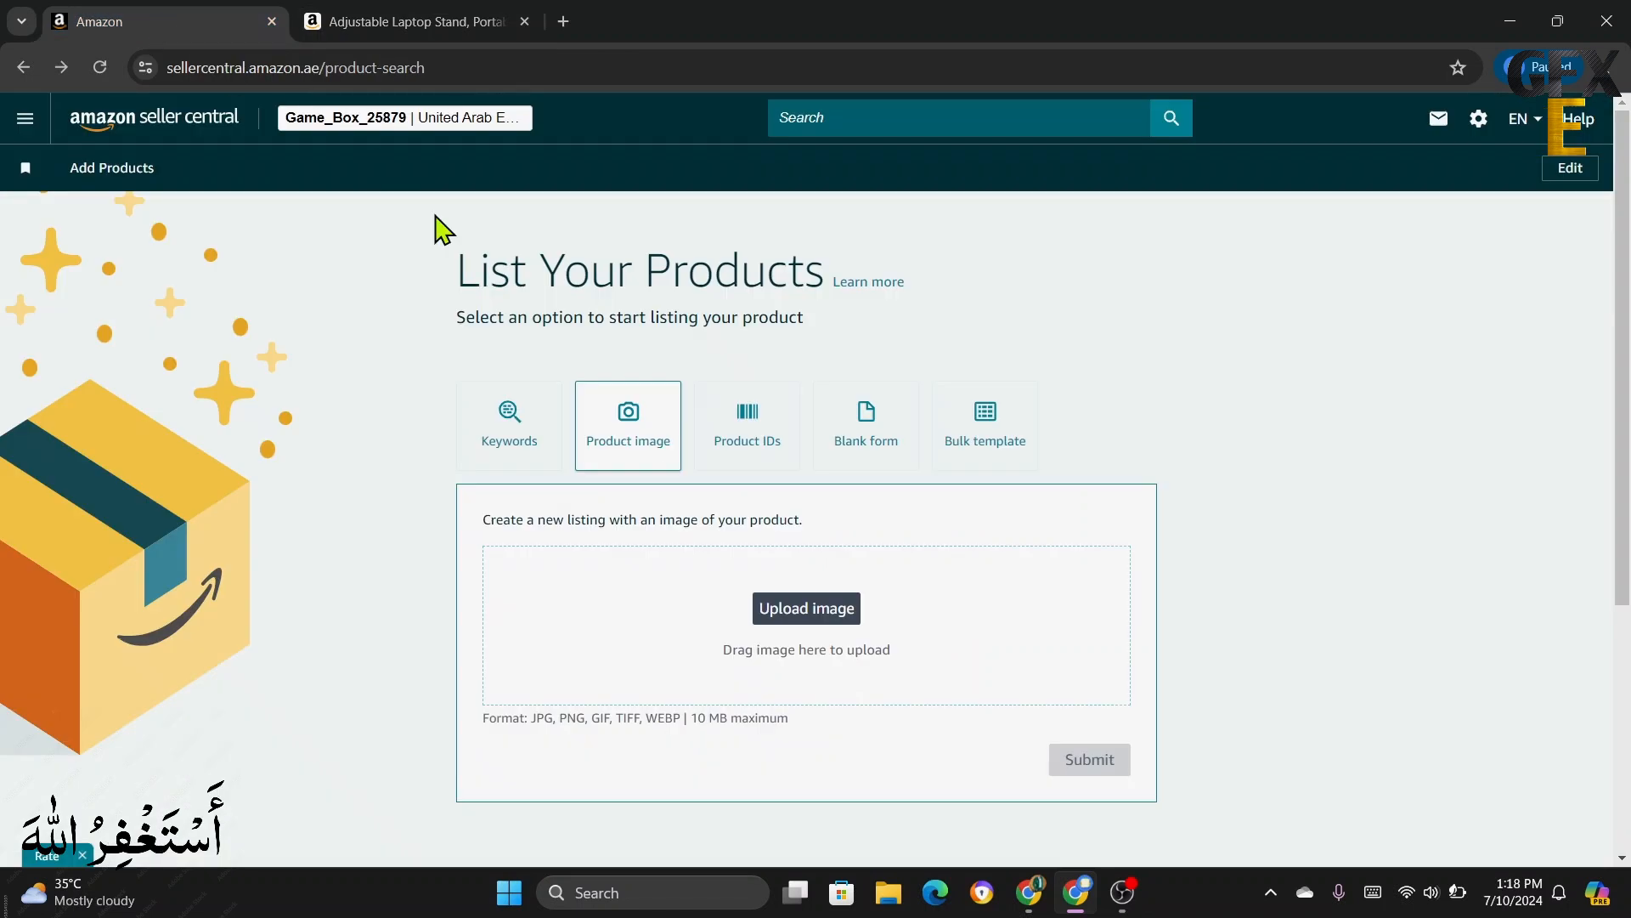
- Search Amazon's catalog by product ID for the copied ASIN B0BG3GK37C, and return to the List Your Products page
left_click(751, 449)
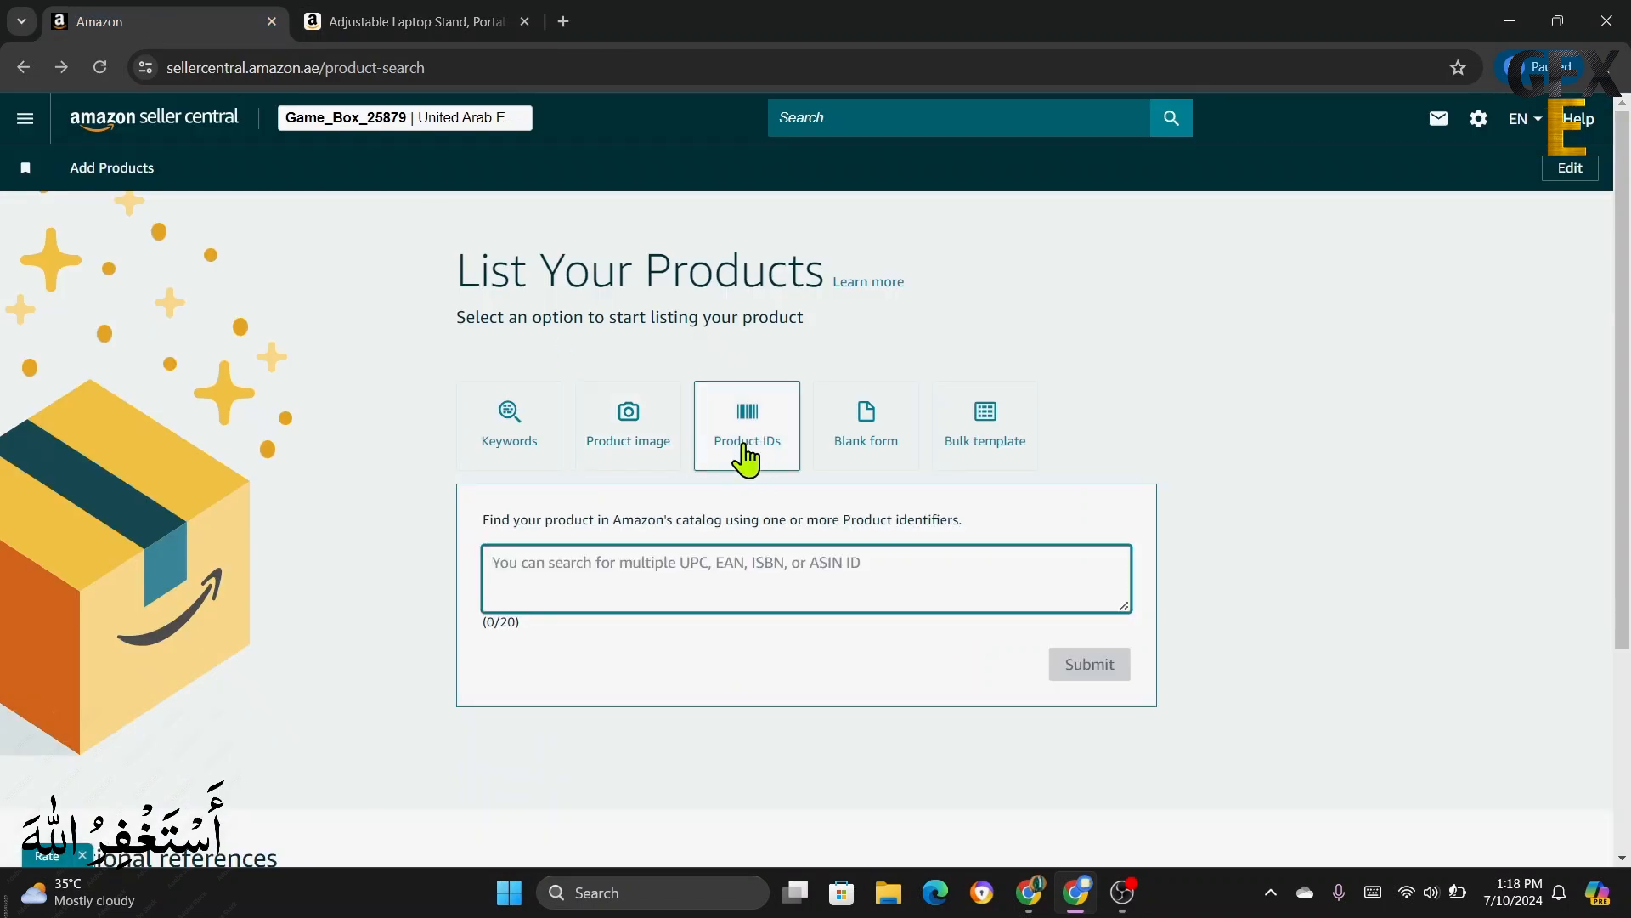
right_click(541, 566)
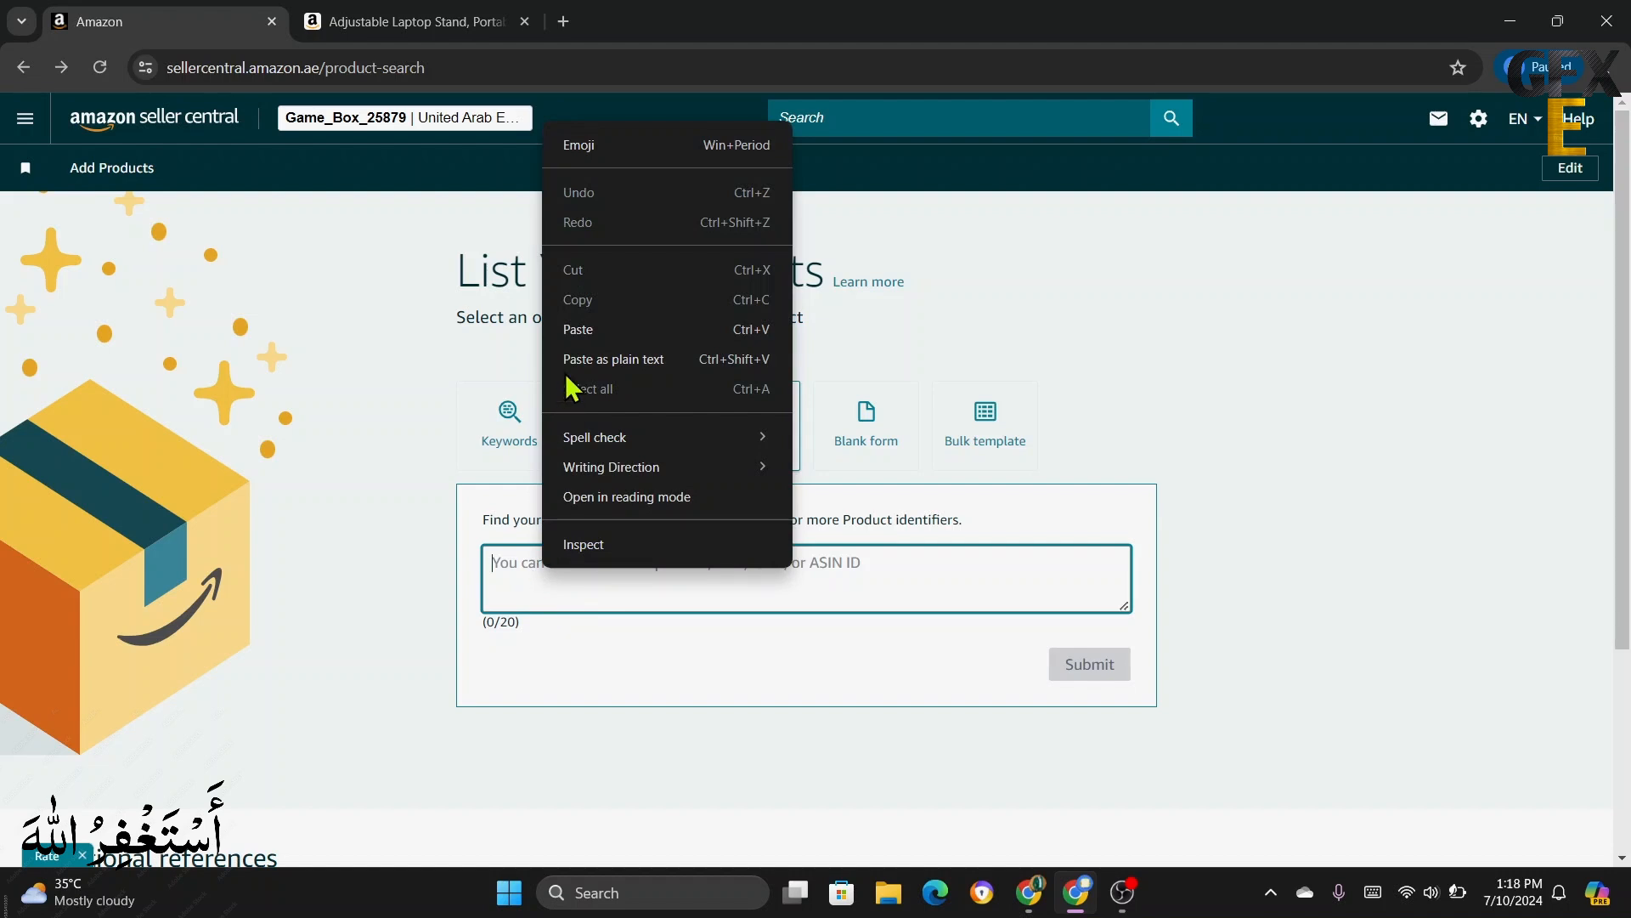
left_click(612, 331)
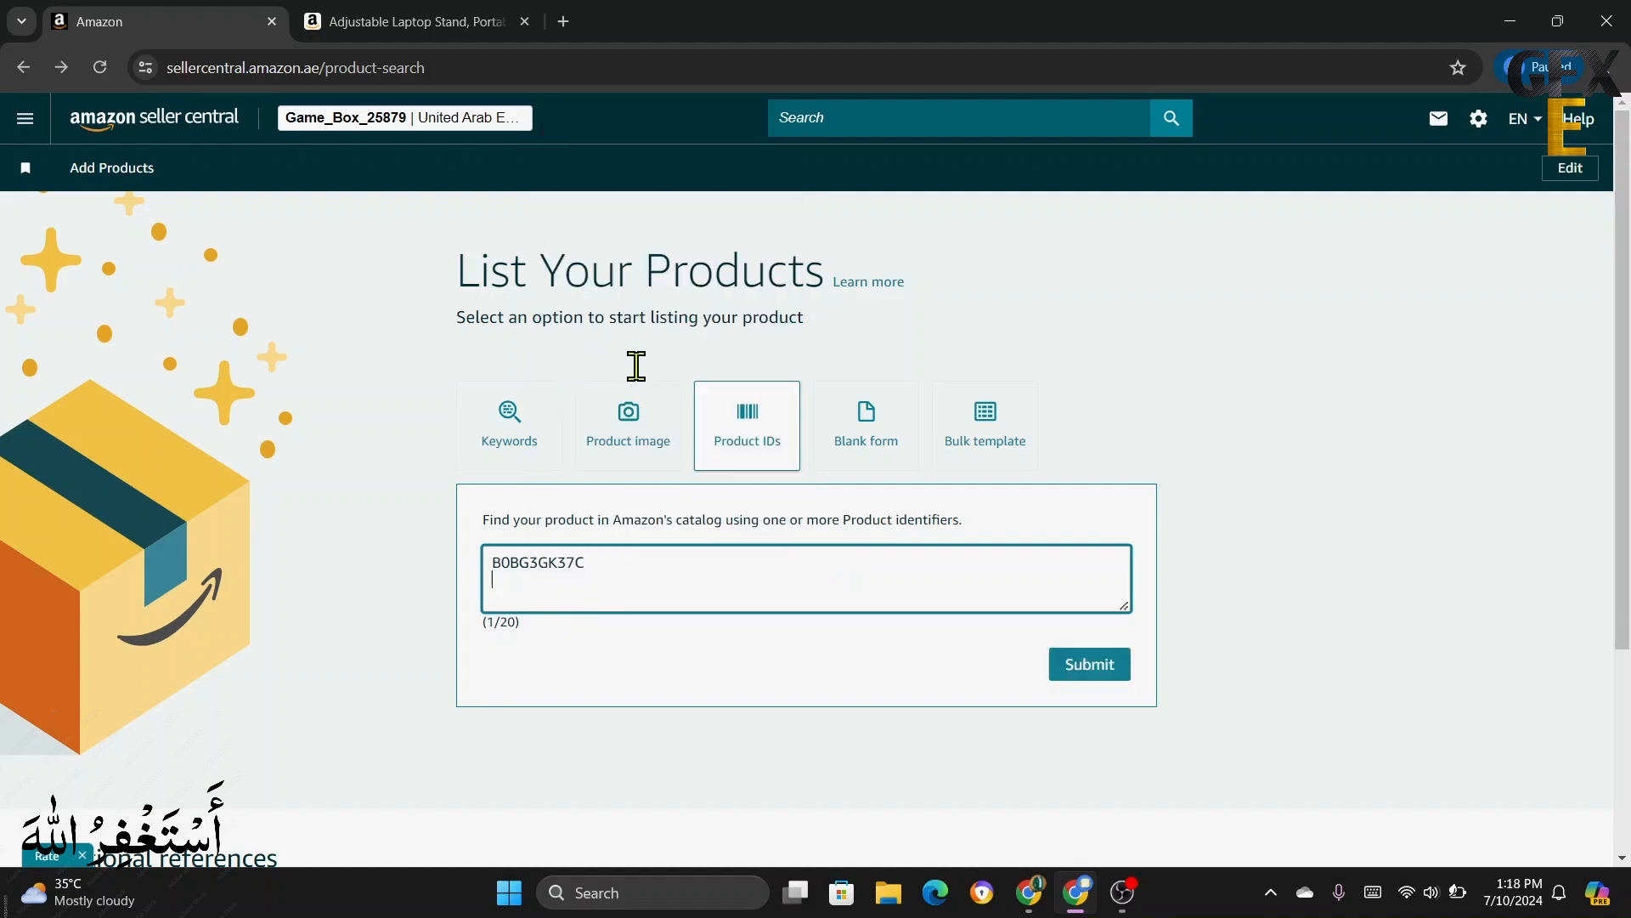
left_click(1082, 674)
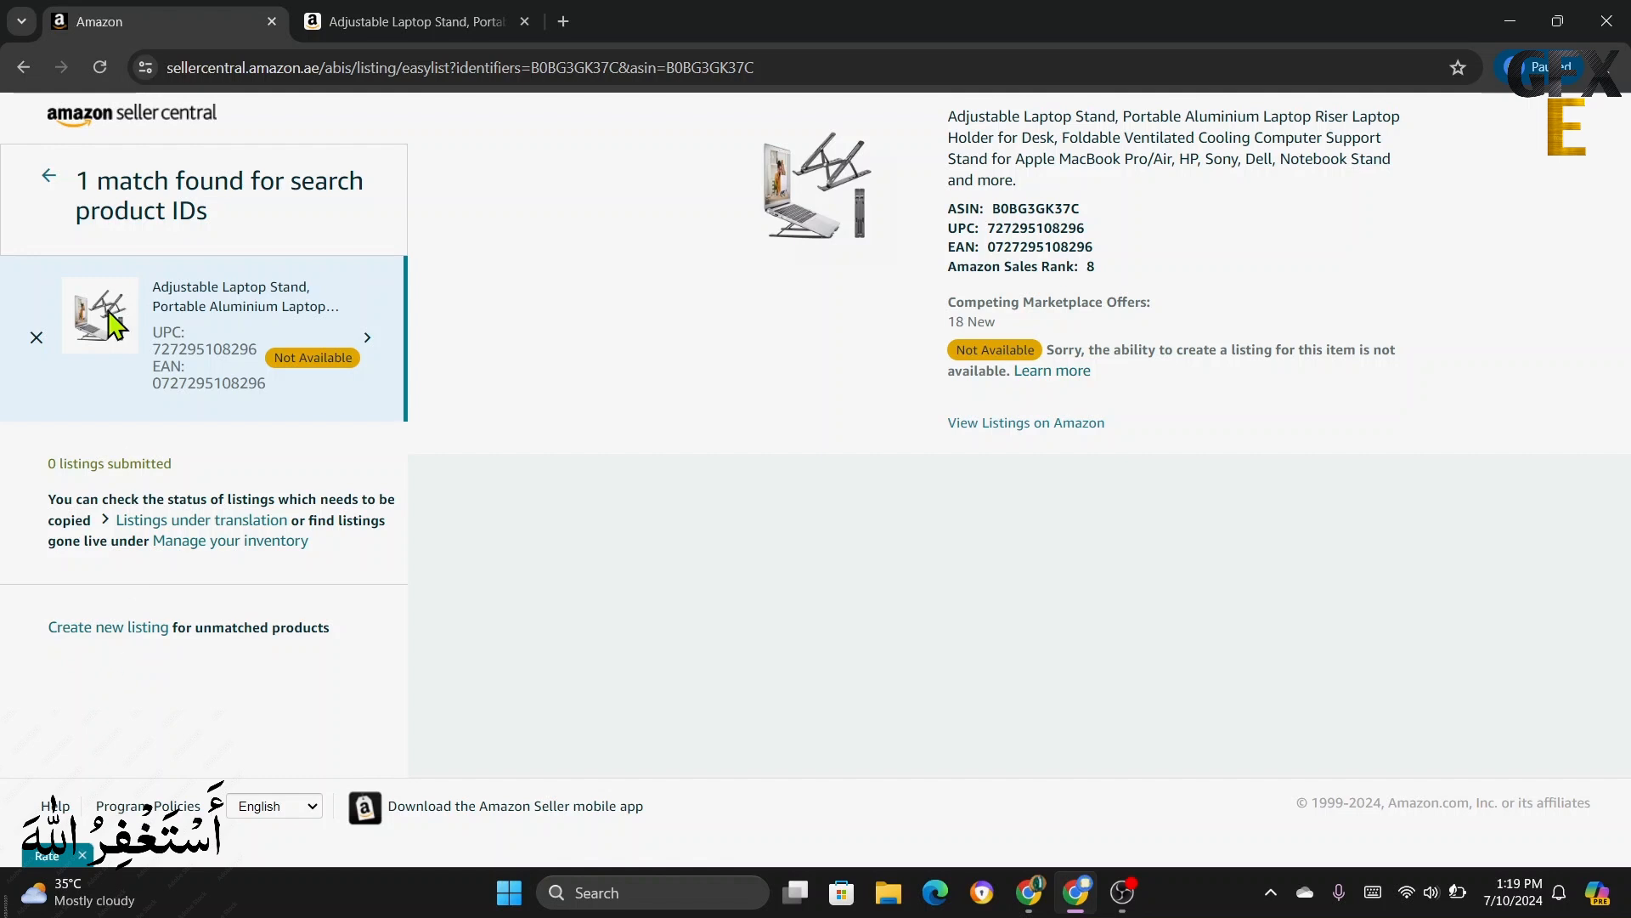
left_click(29, 68)
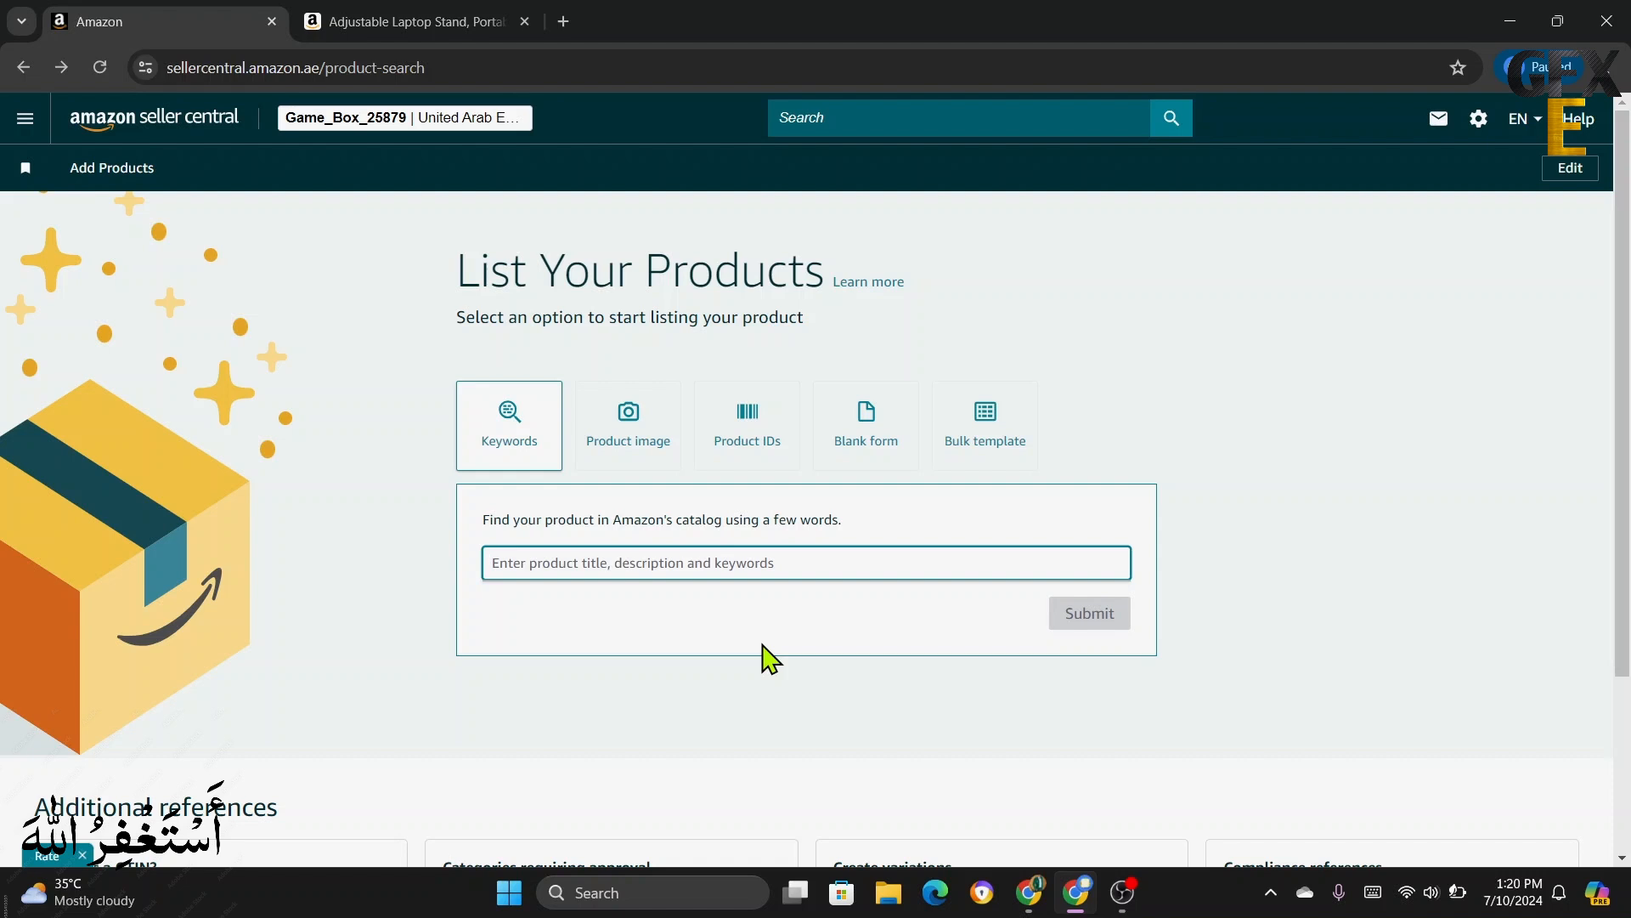
- Start listing a single product from scratch with the blank form, and begin editing its item name
left_click(865, 453)
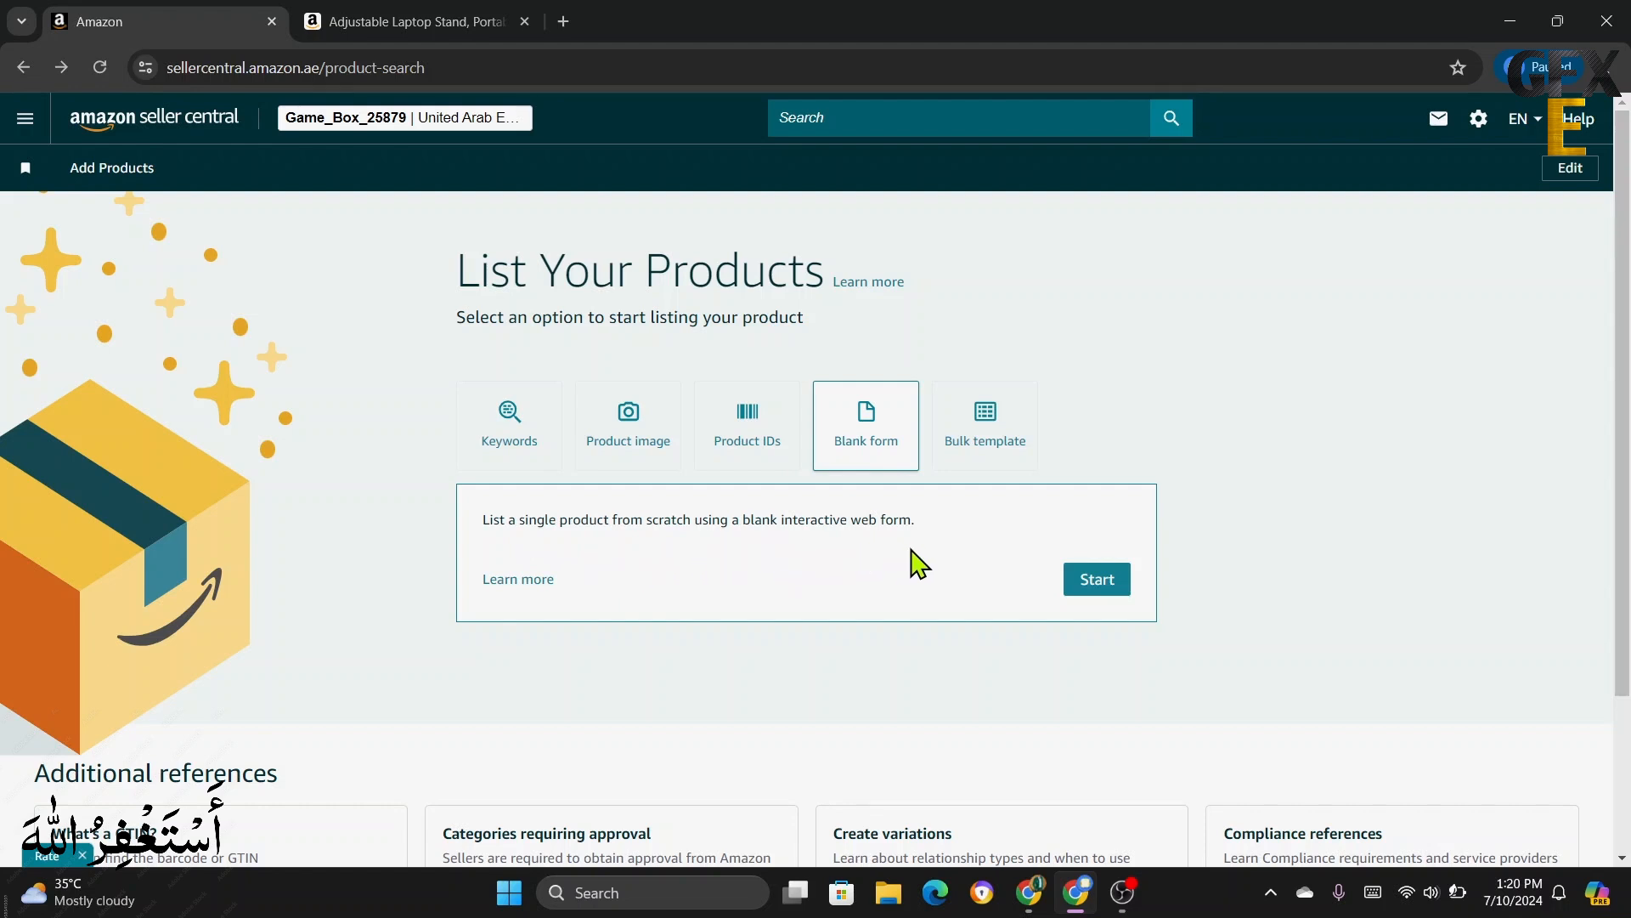
left_click(1108, 584)
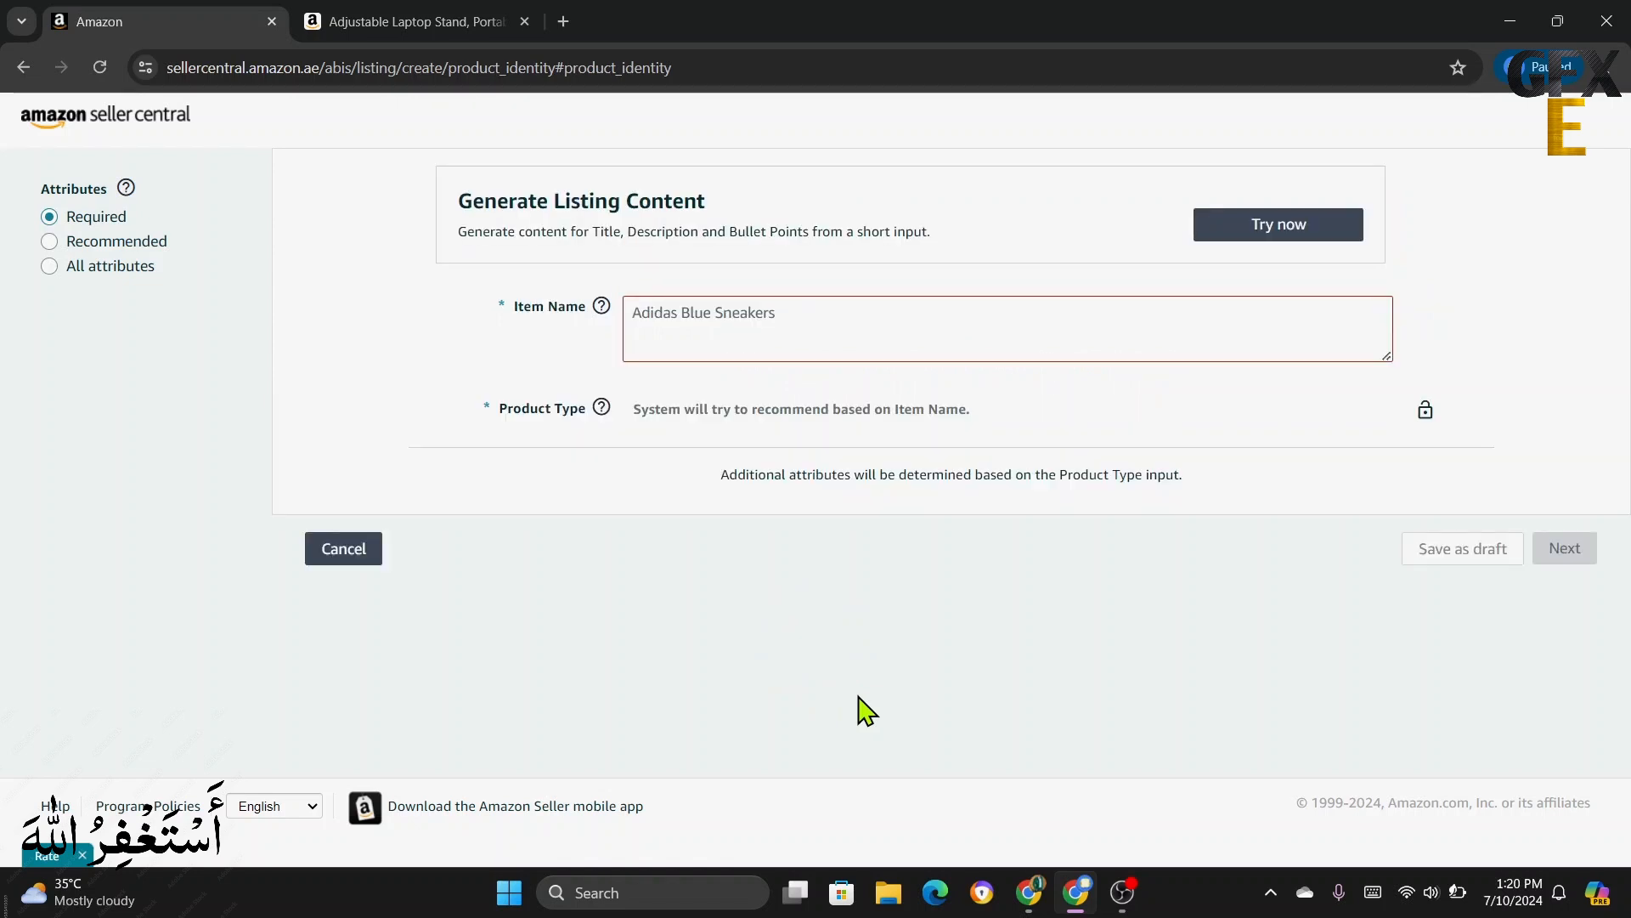
left_click(690, 327)
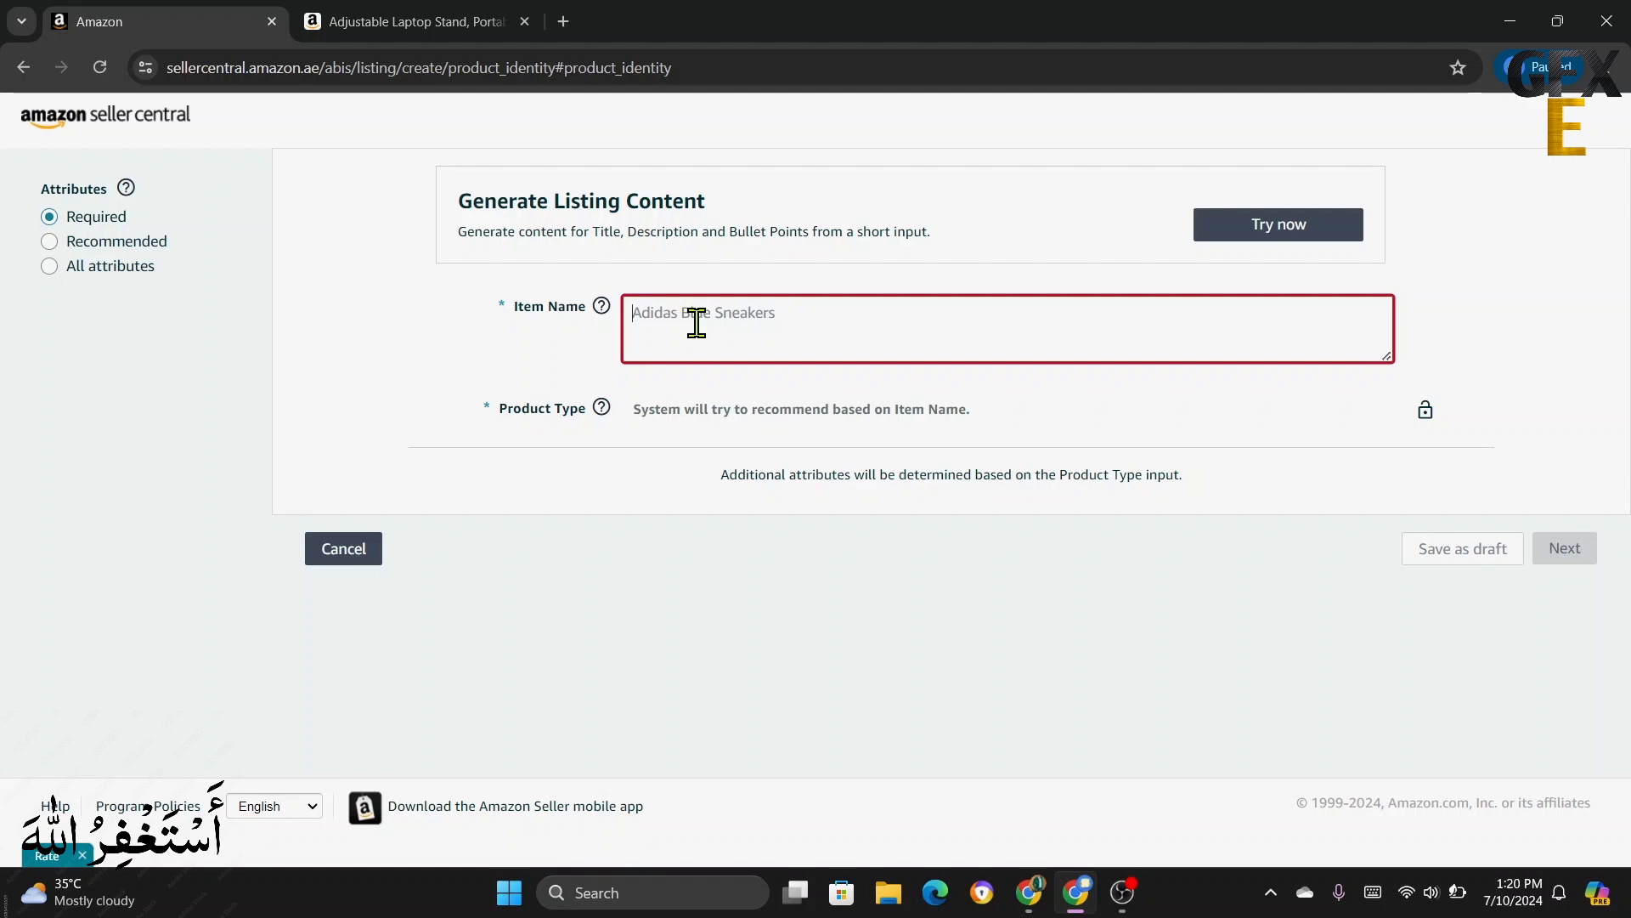
- Copy "Adjustable Laptop Stand" from the title on the product page and paste it as the new listing's item name
left_click(411, 25)
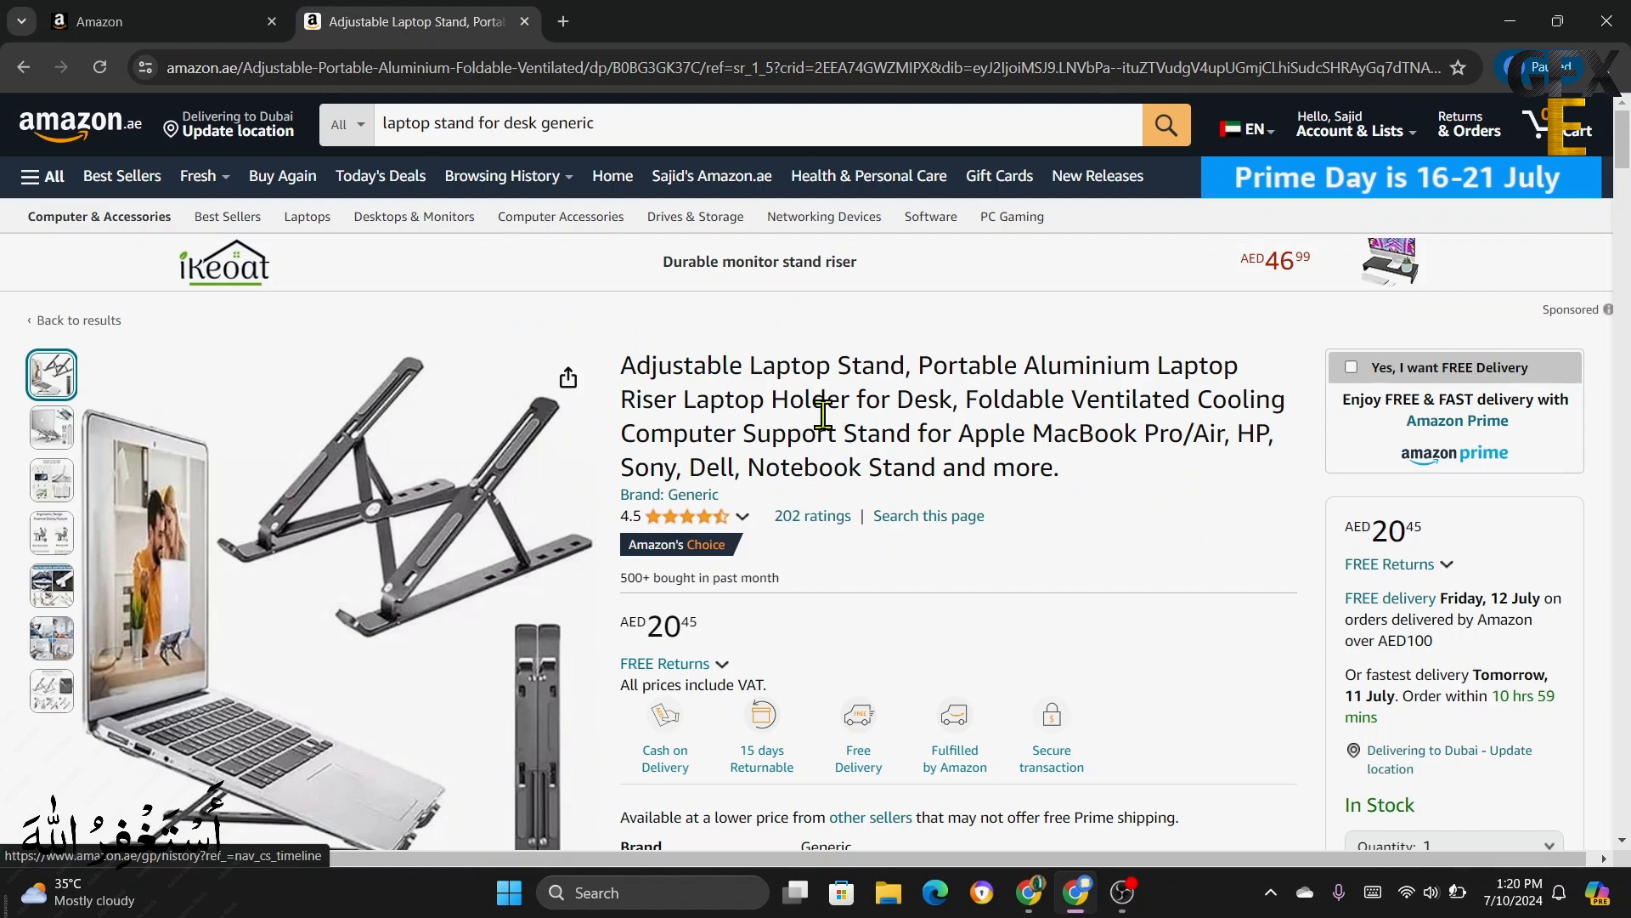
left_click_drag(908, 367, 618, 367)
right_click(680, 372)
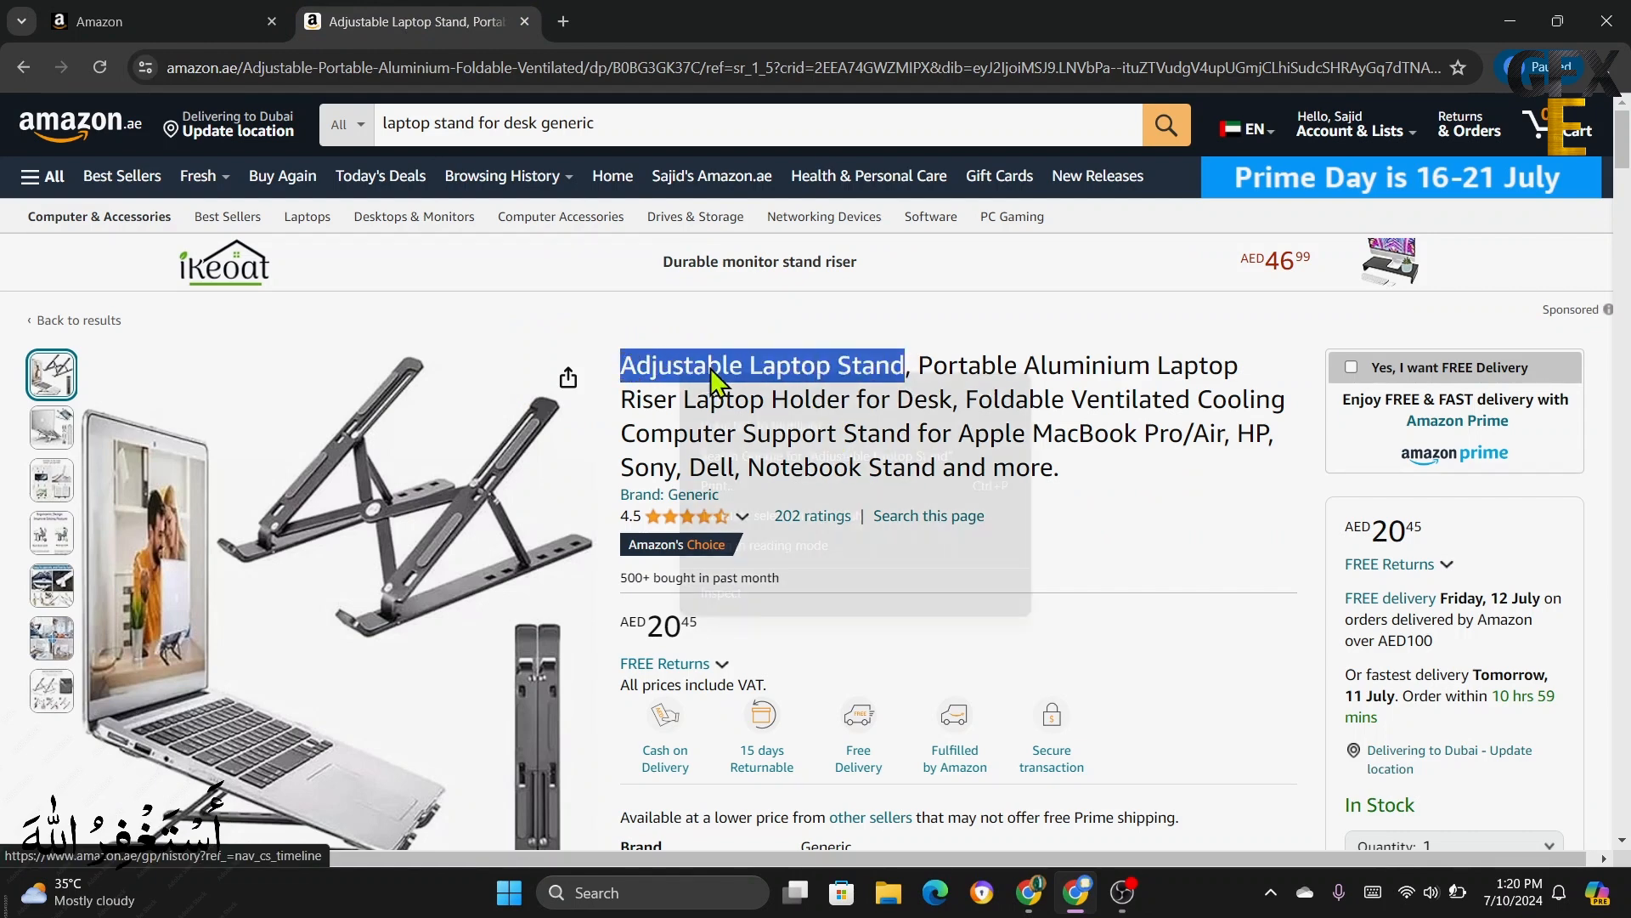
left_click(752, 396)
left_click(107, 15)
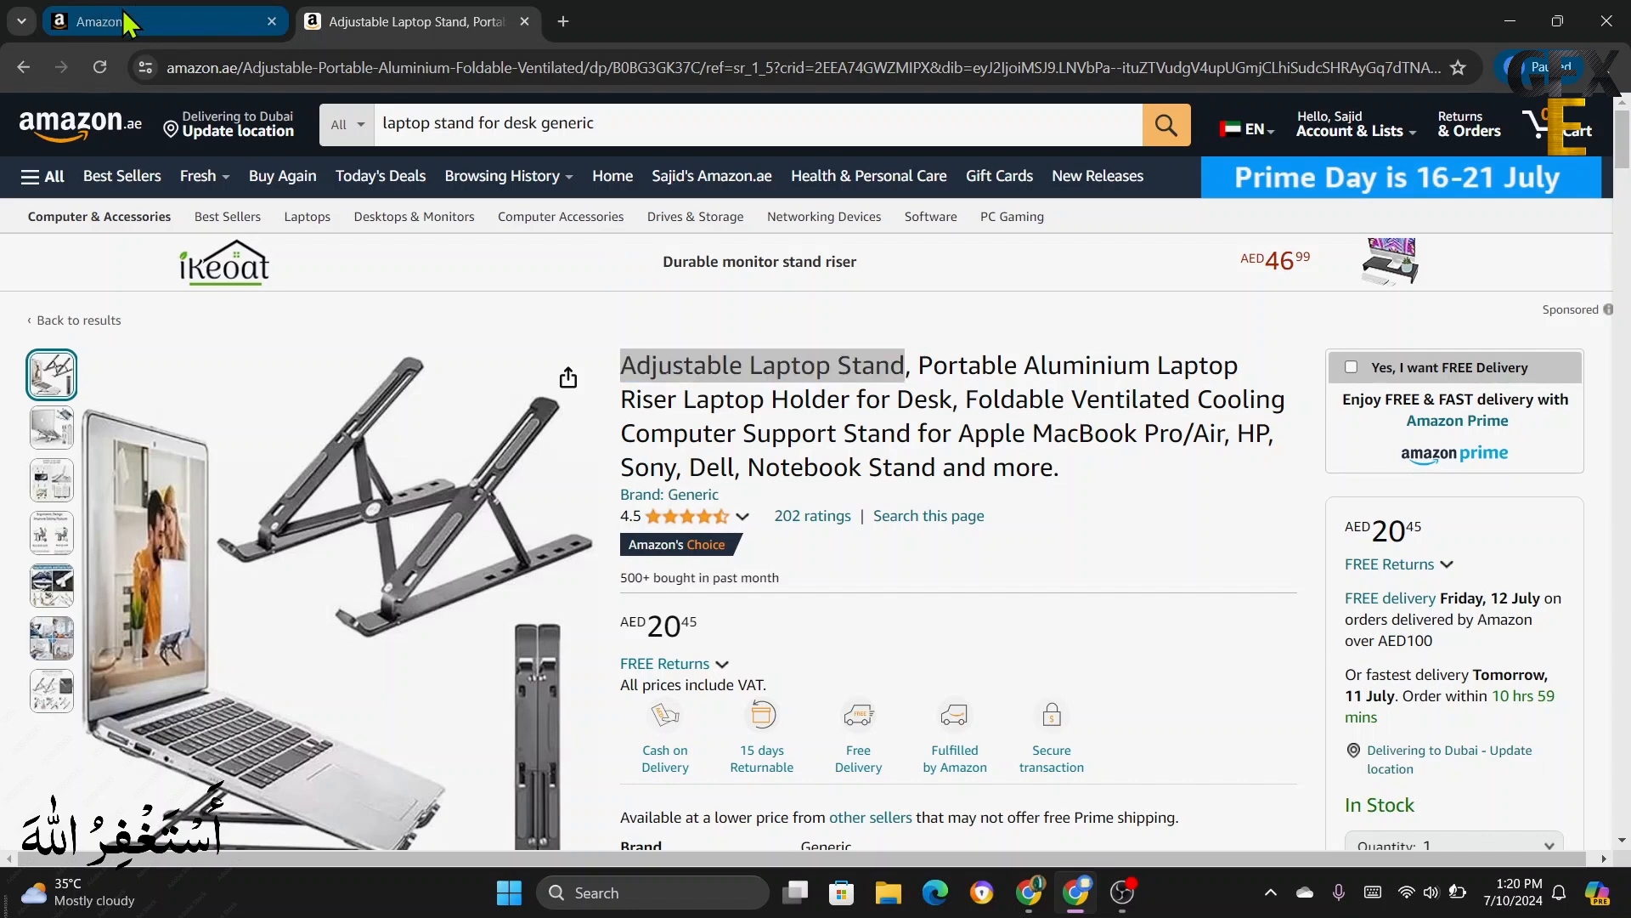
right_click(707, 307)
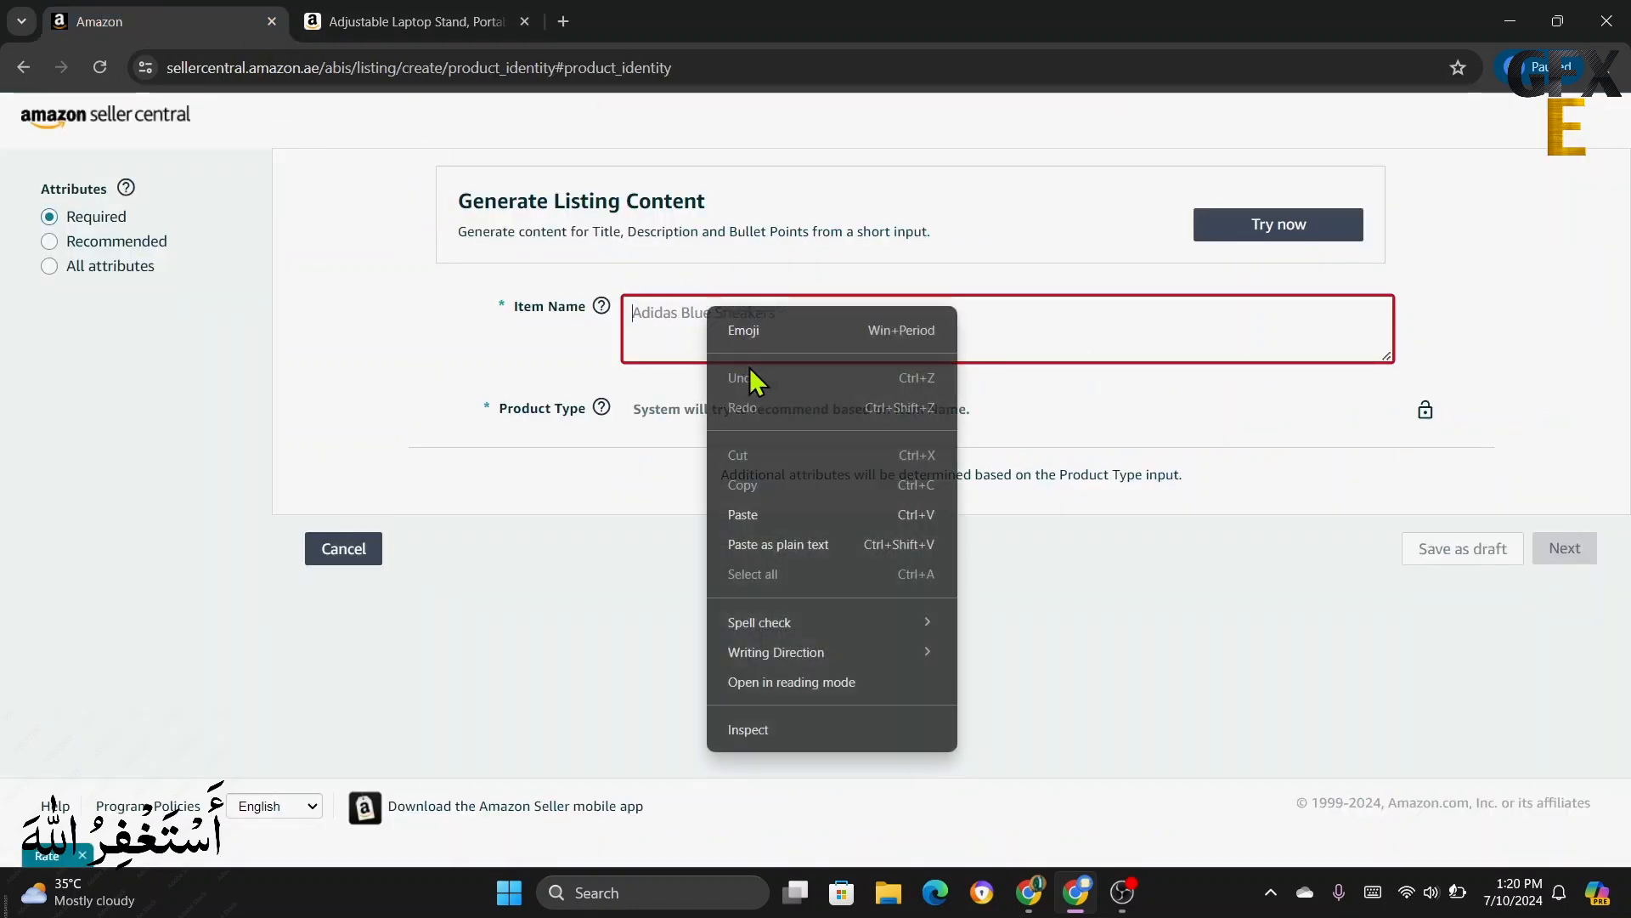
left_click(762, 520)
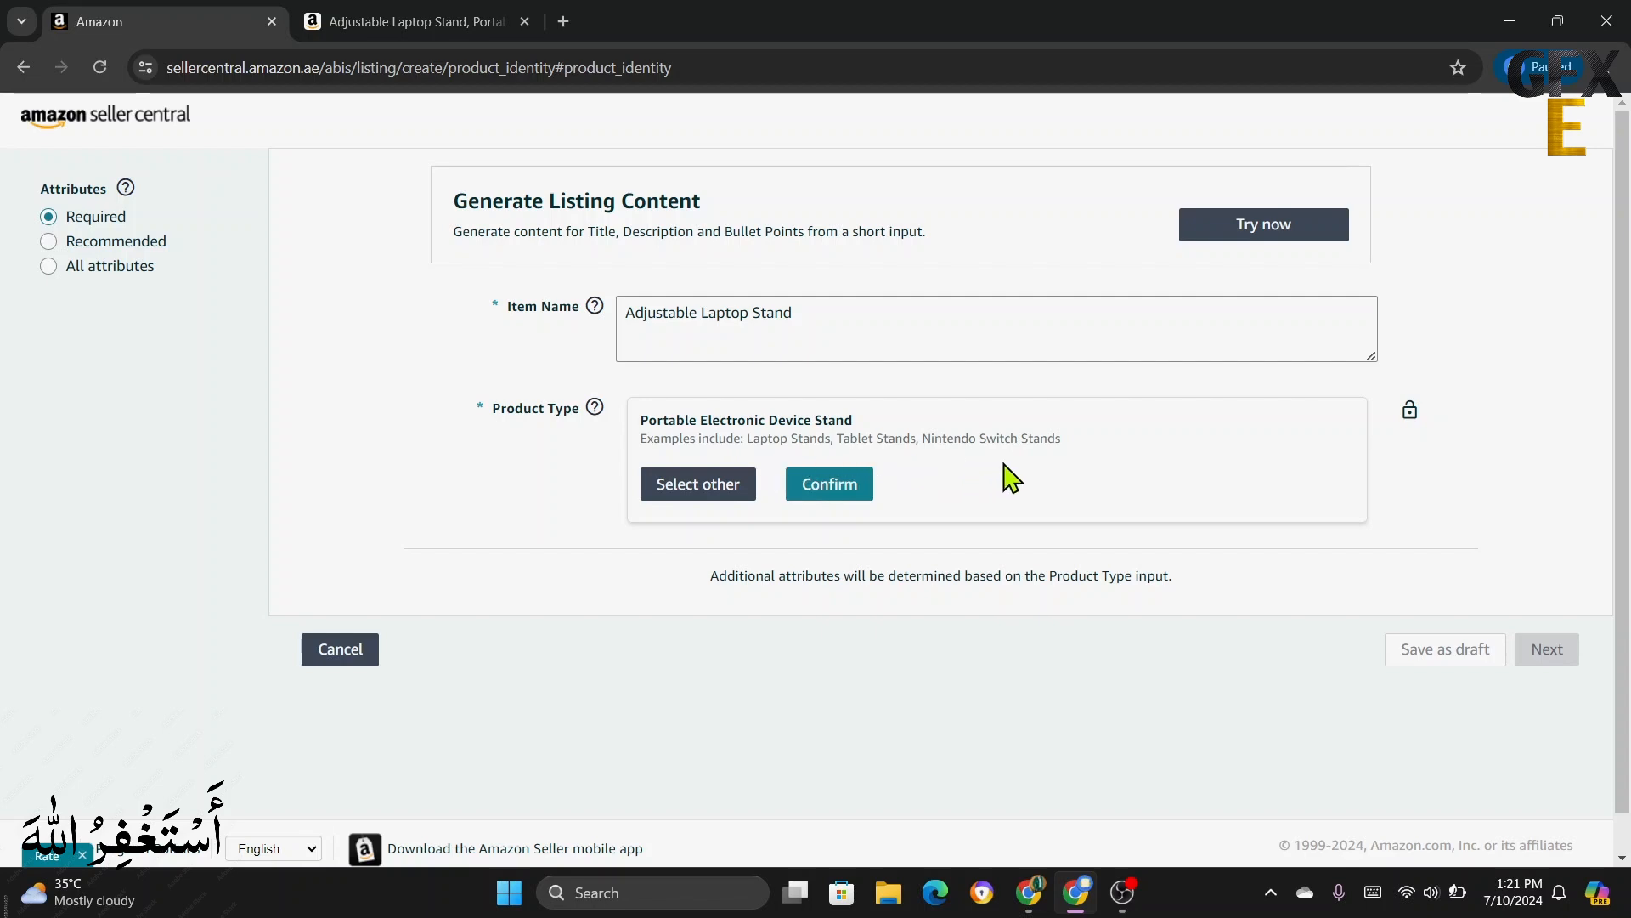
- Shorten the laptop stand page's address to end at B0BG3GK37C/ref and reload it to check the product's category path
left_click(410, 23)
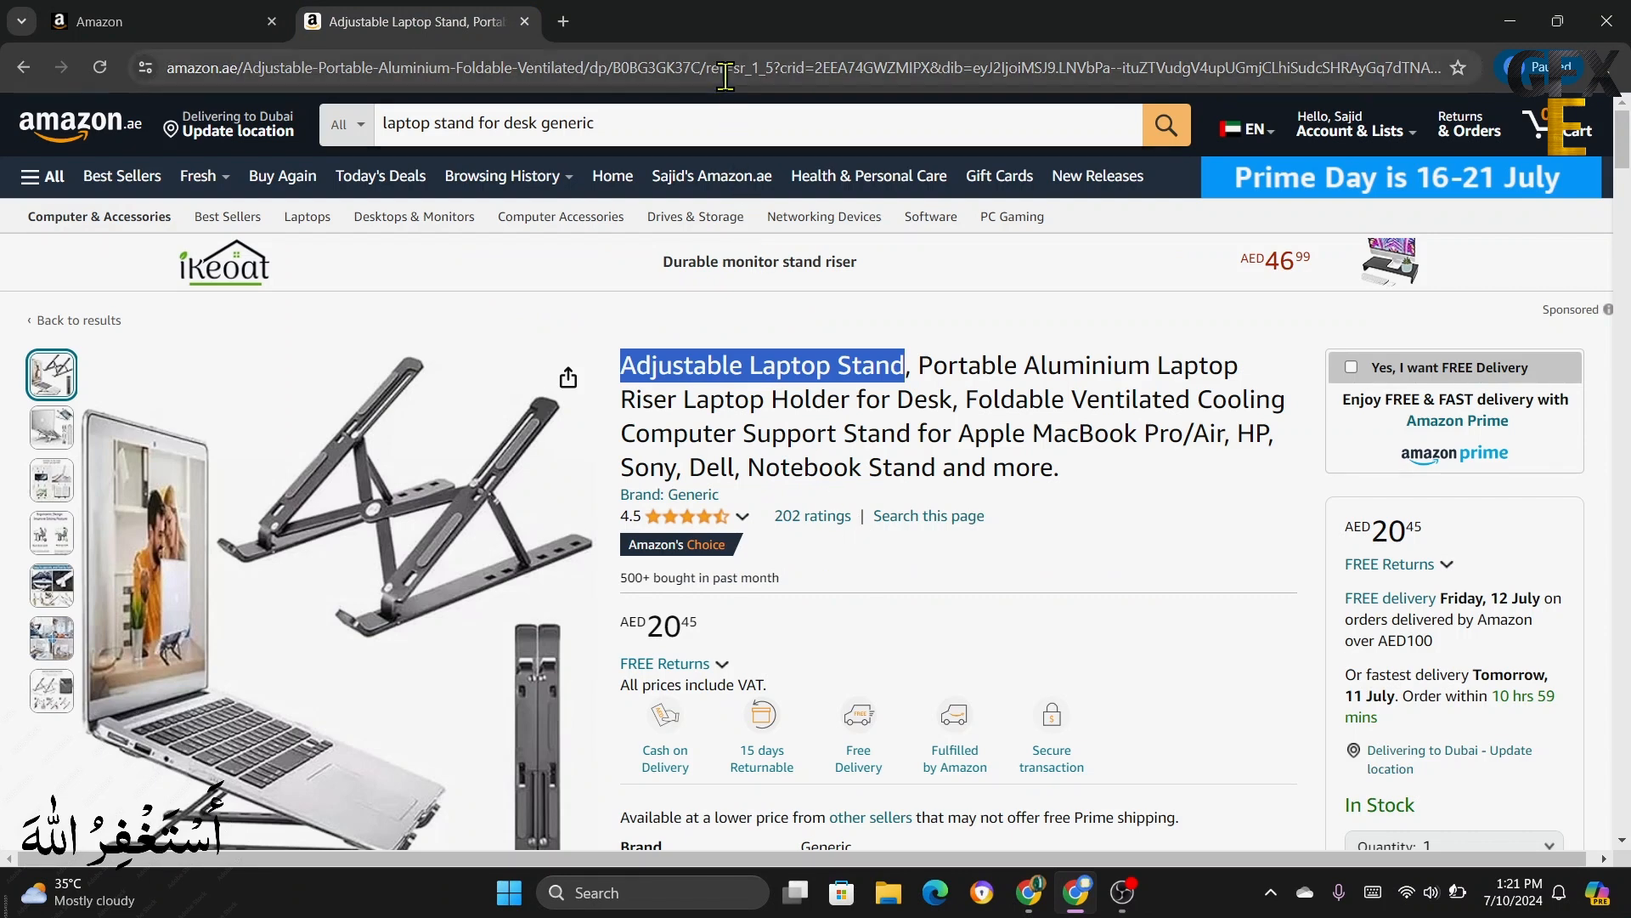
left_click(736, 71)
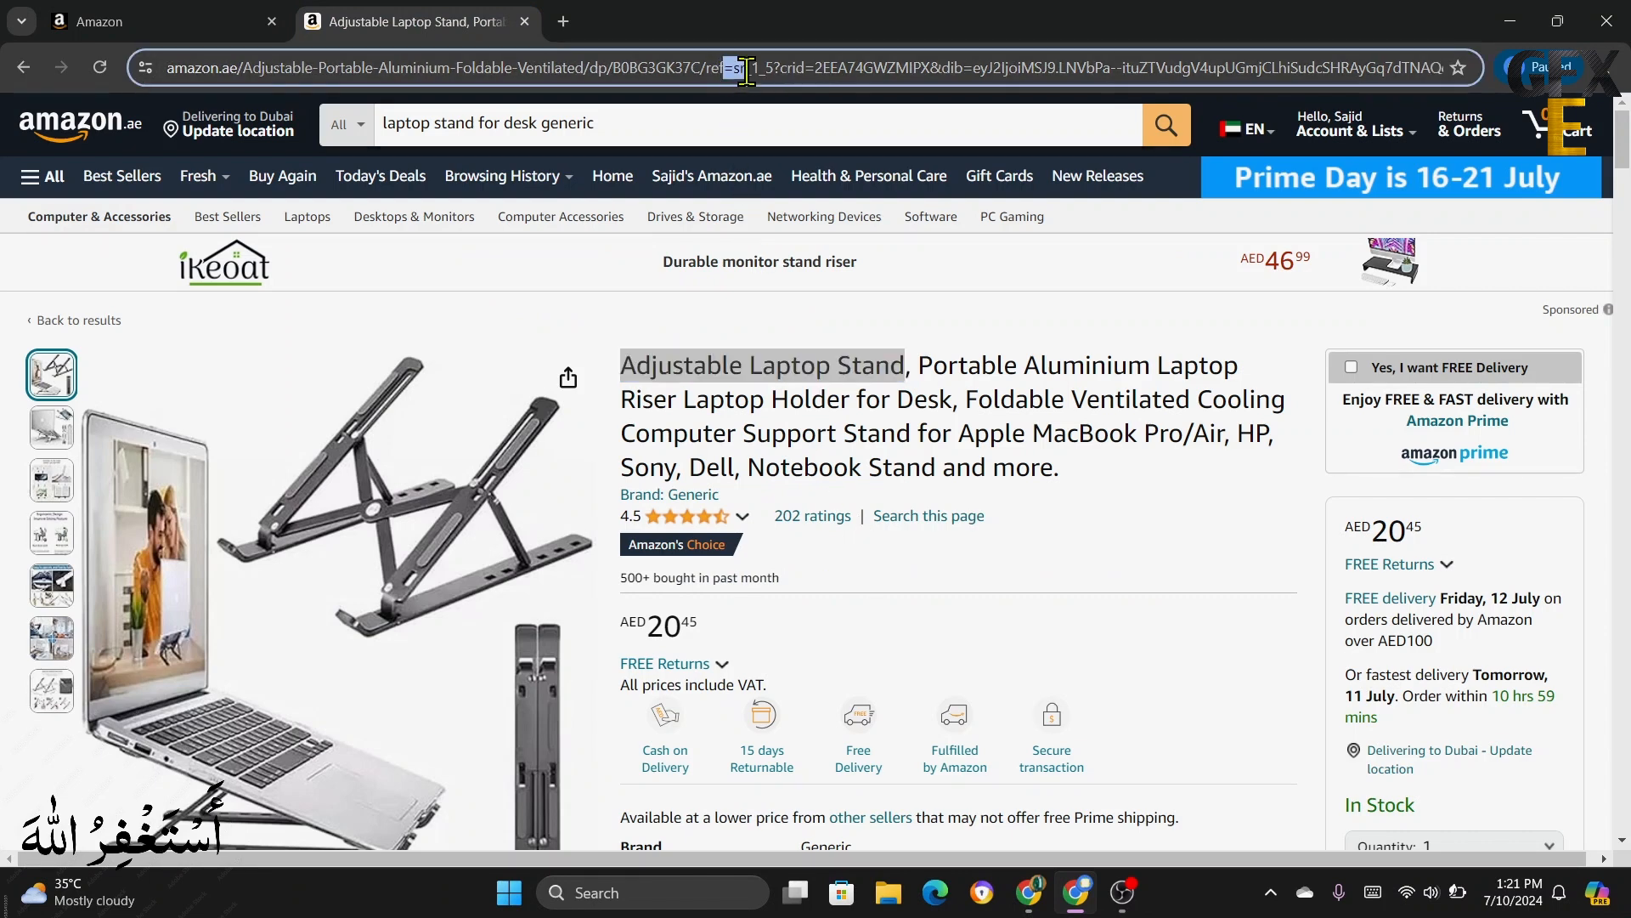
left_click_drag(1234, 71, 1532, 99)
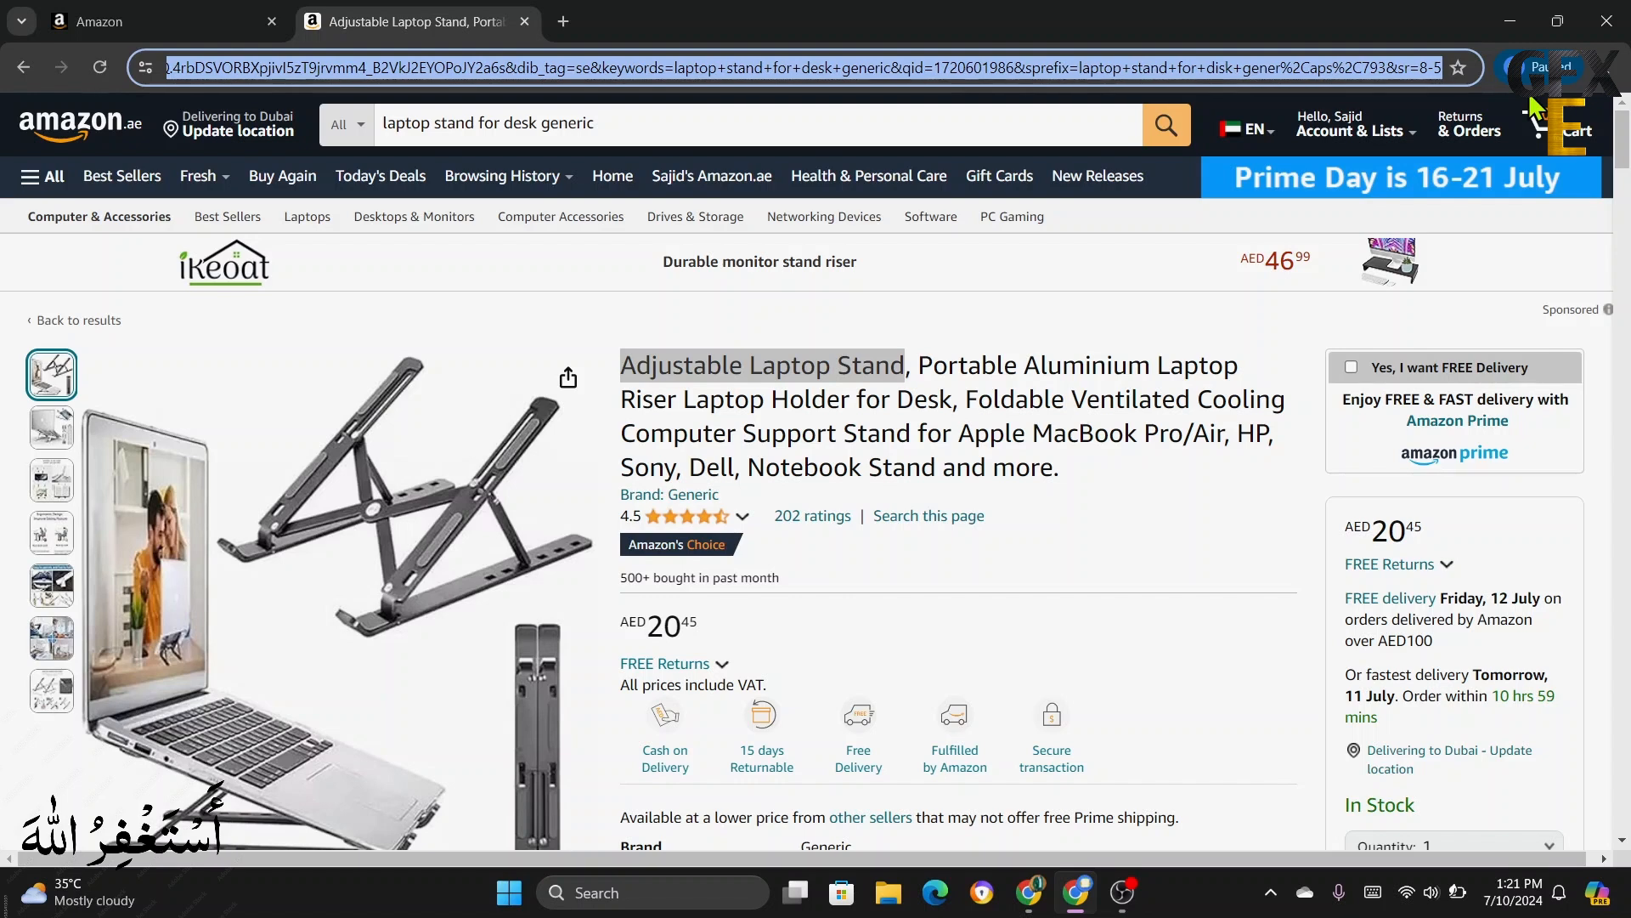
key("BackSpace")
key("Return")
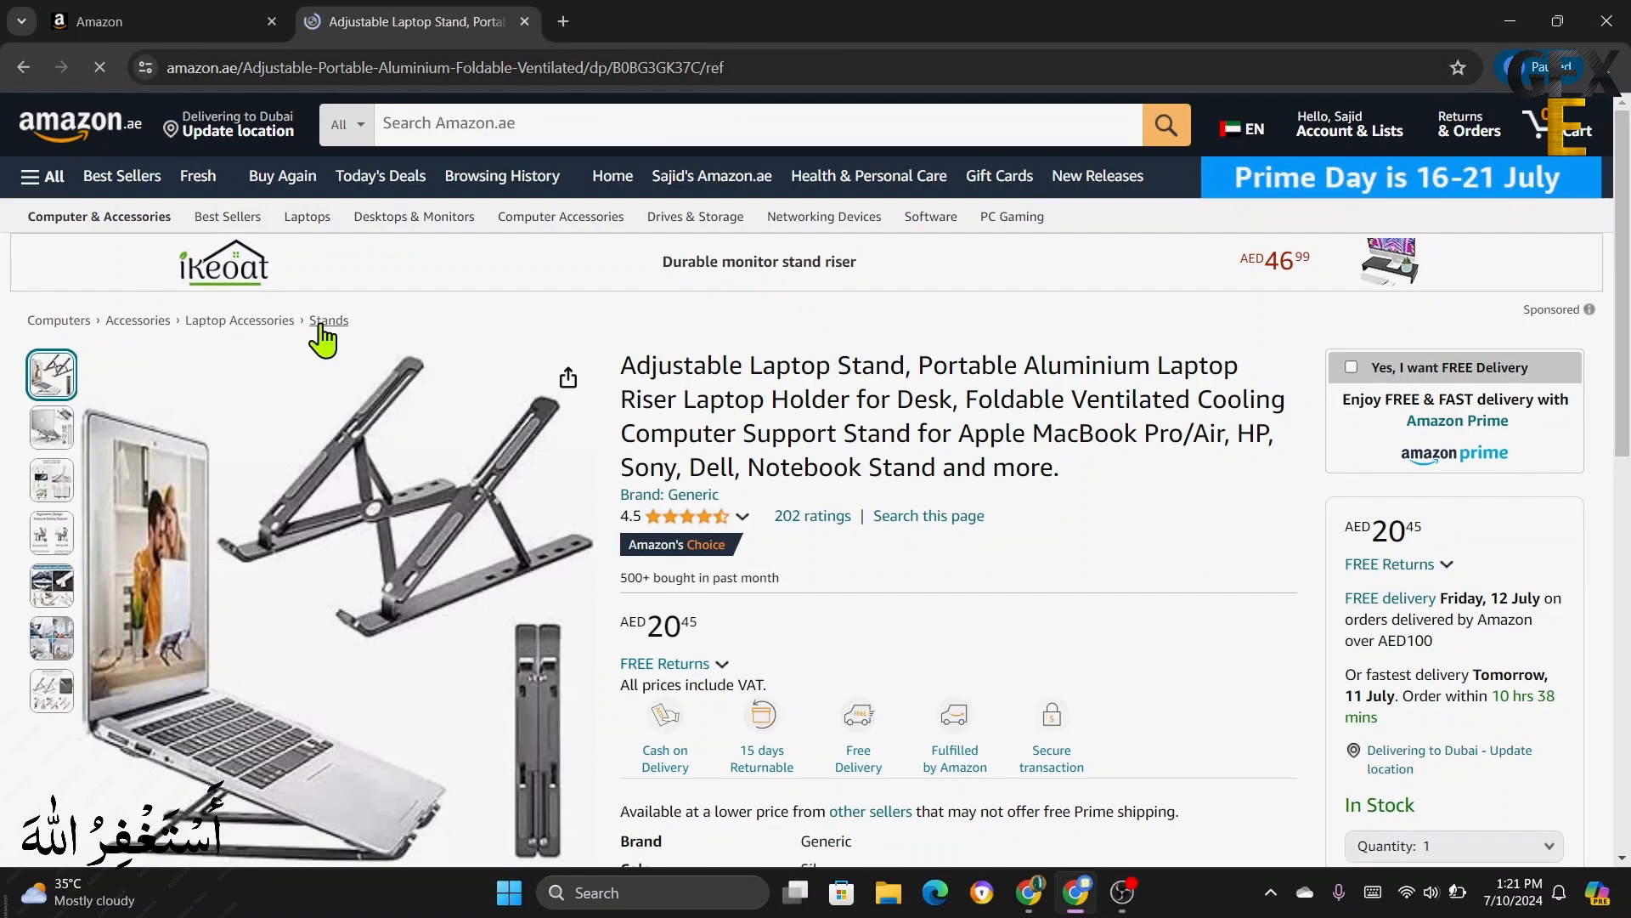
mouse_move(180, 373)
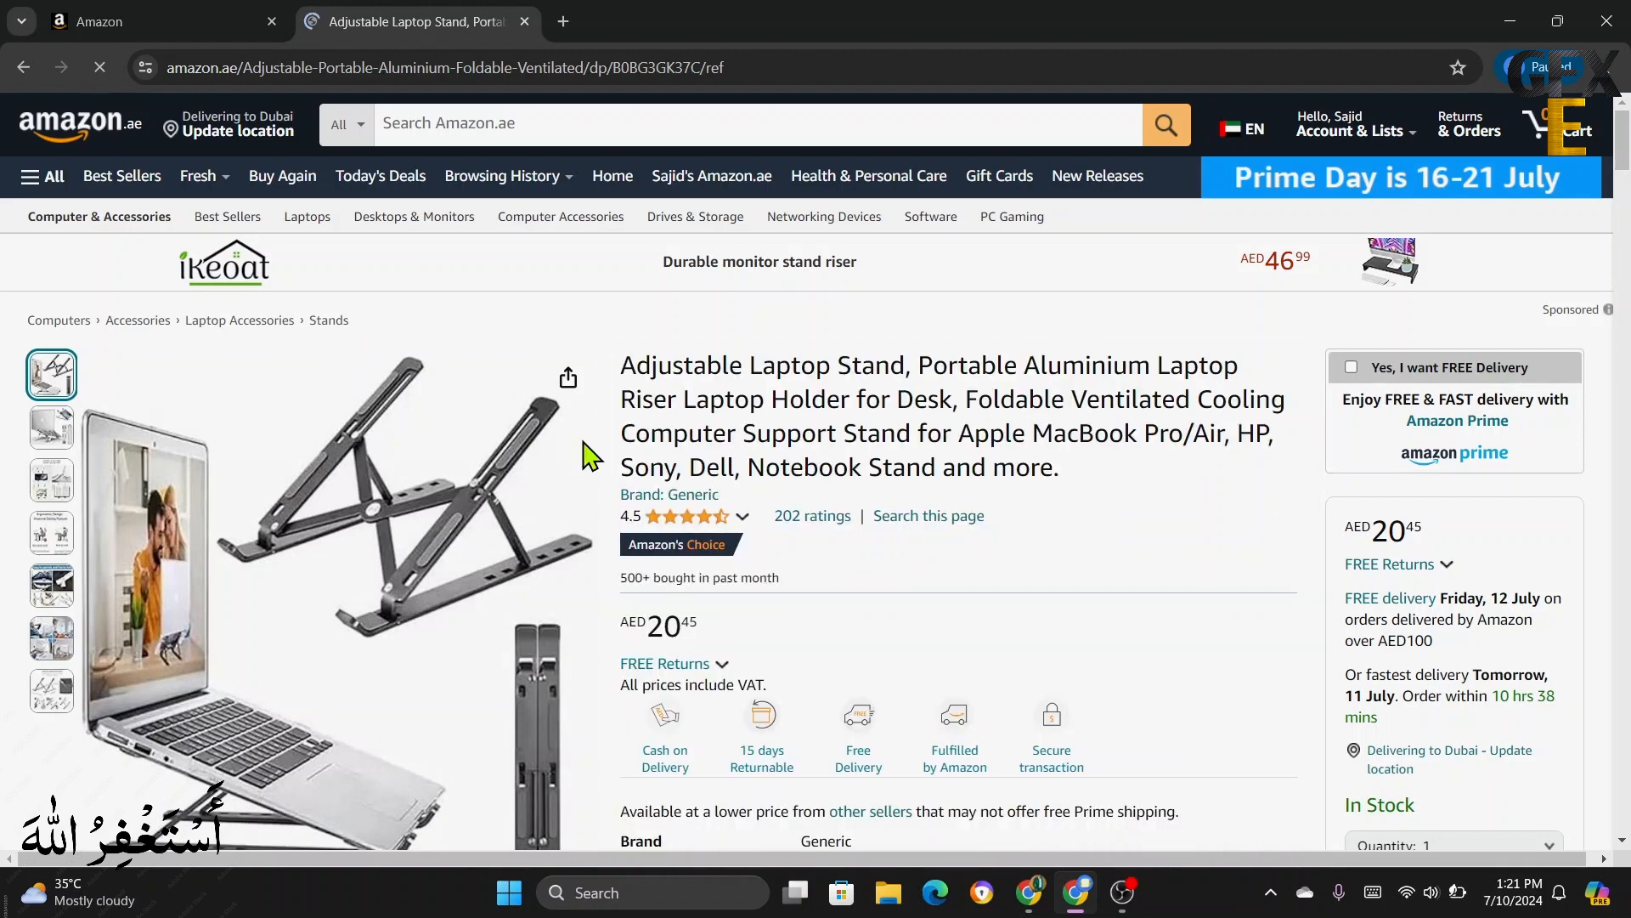
- Open the selection of a different product type for the new listing, checking the category path on the laptop stand's product page
left_click(170, 23)
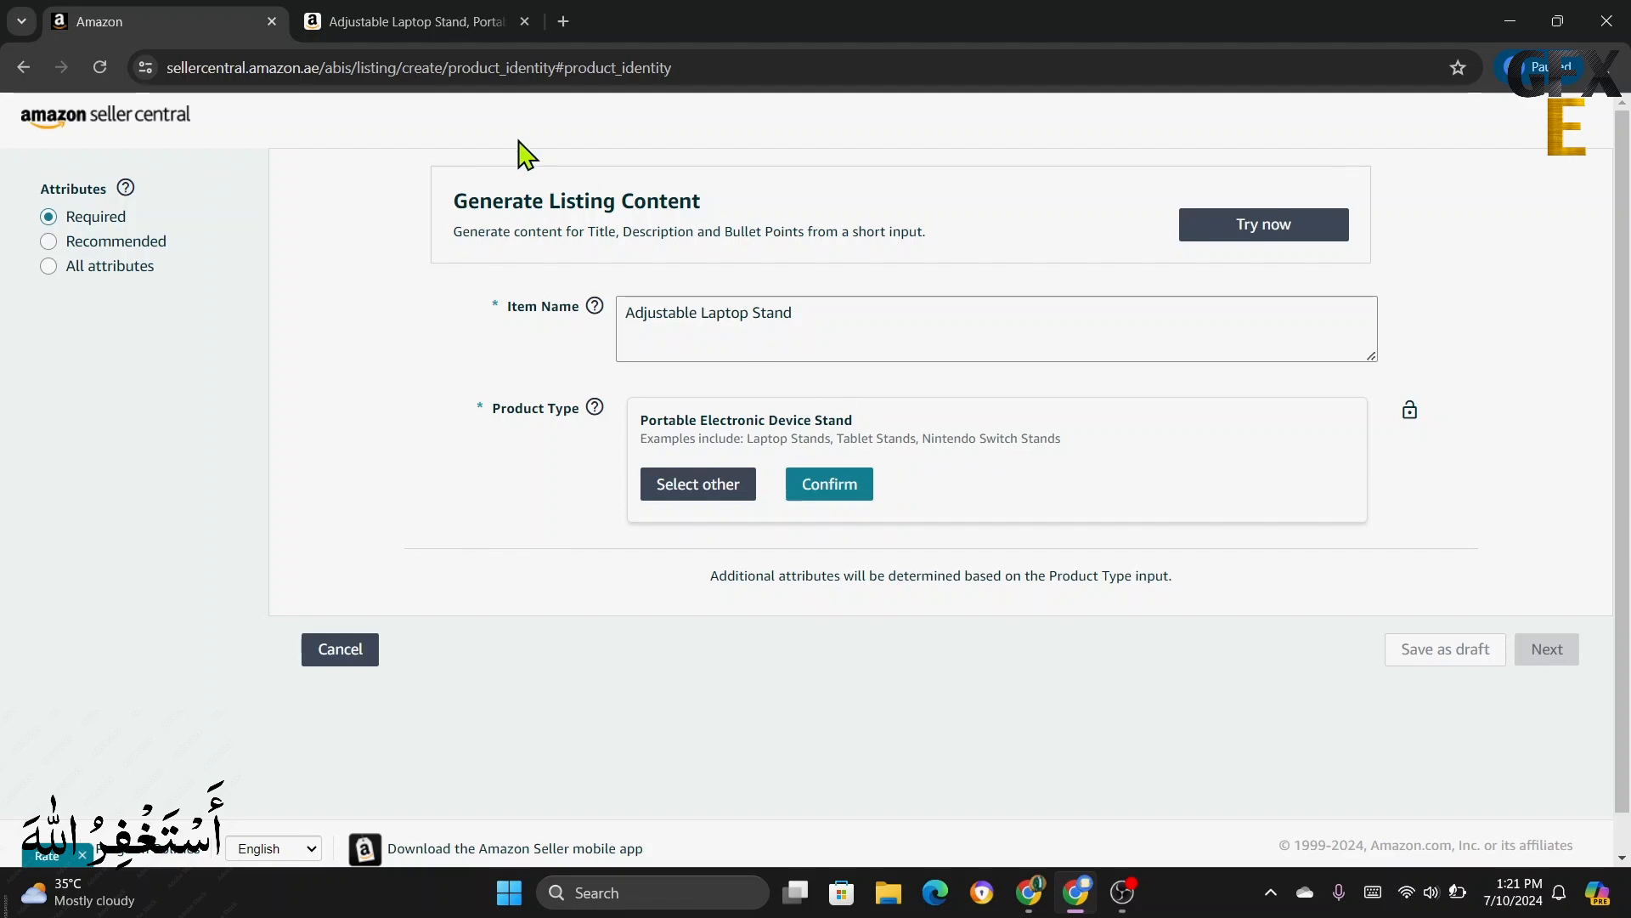
left_click(405, 34)
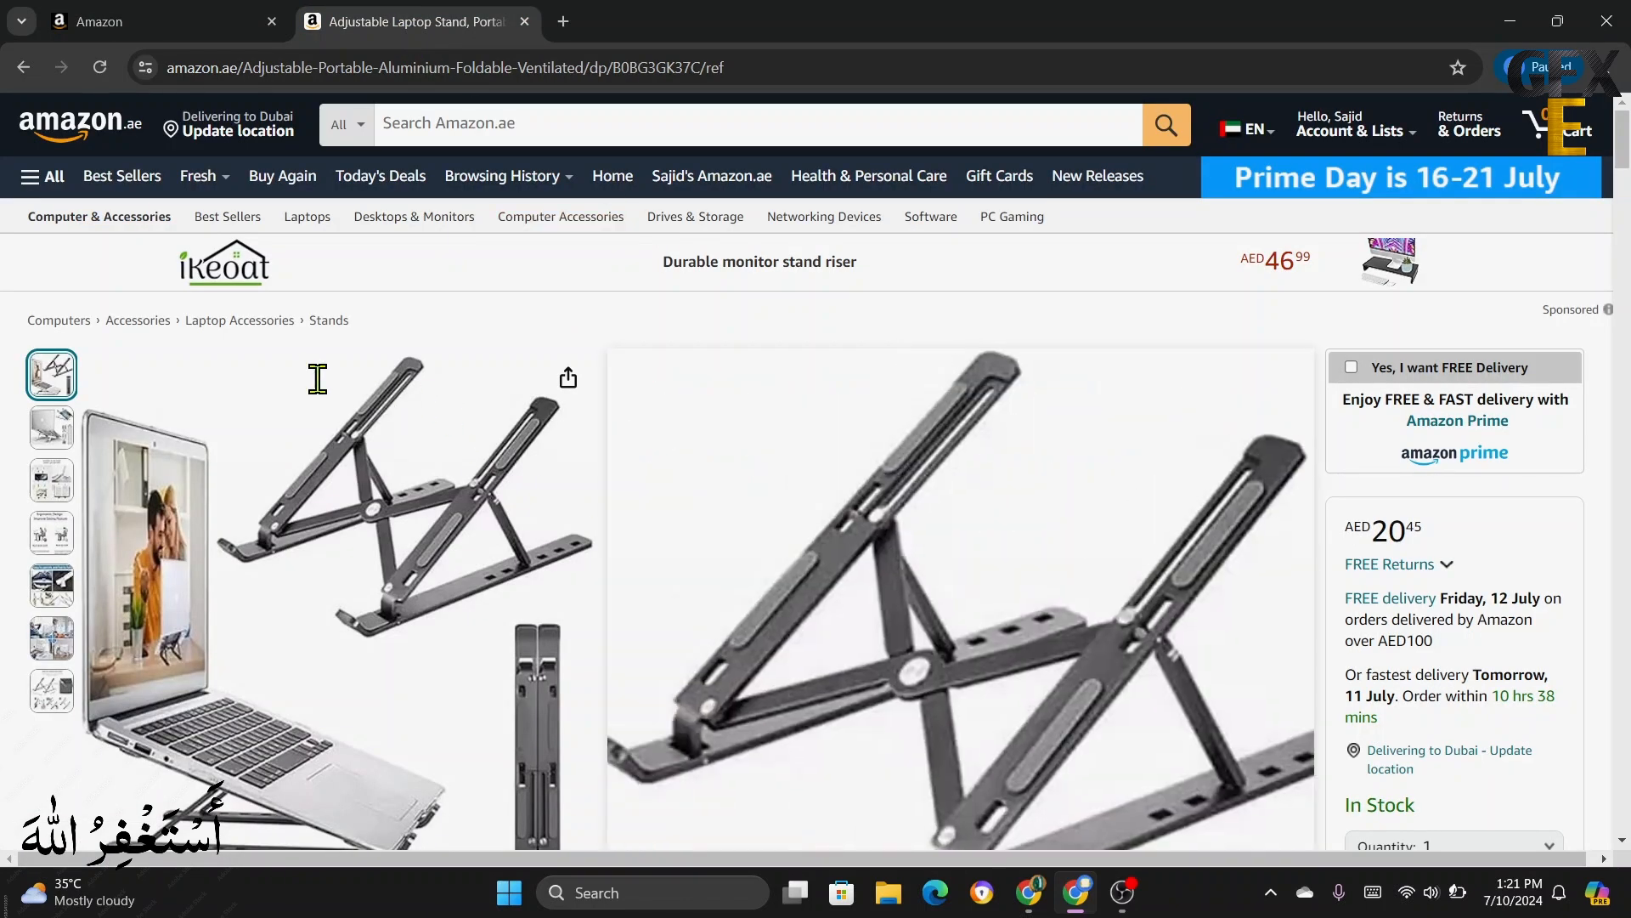
left_click(175, 23)
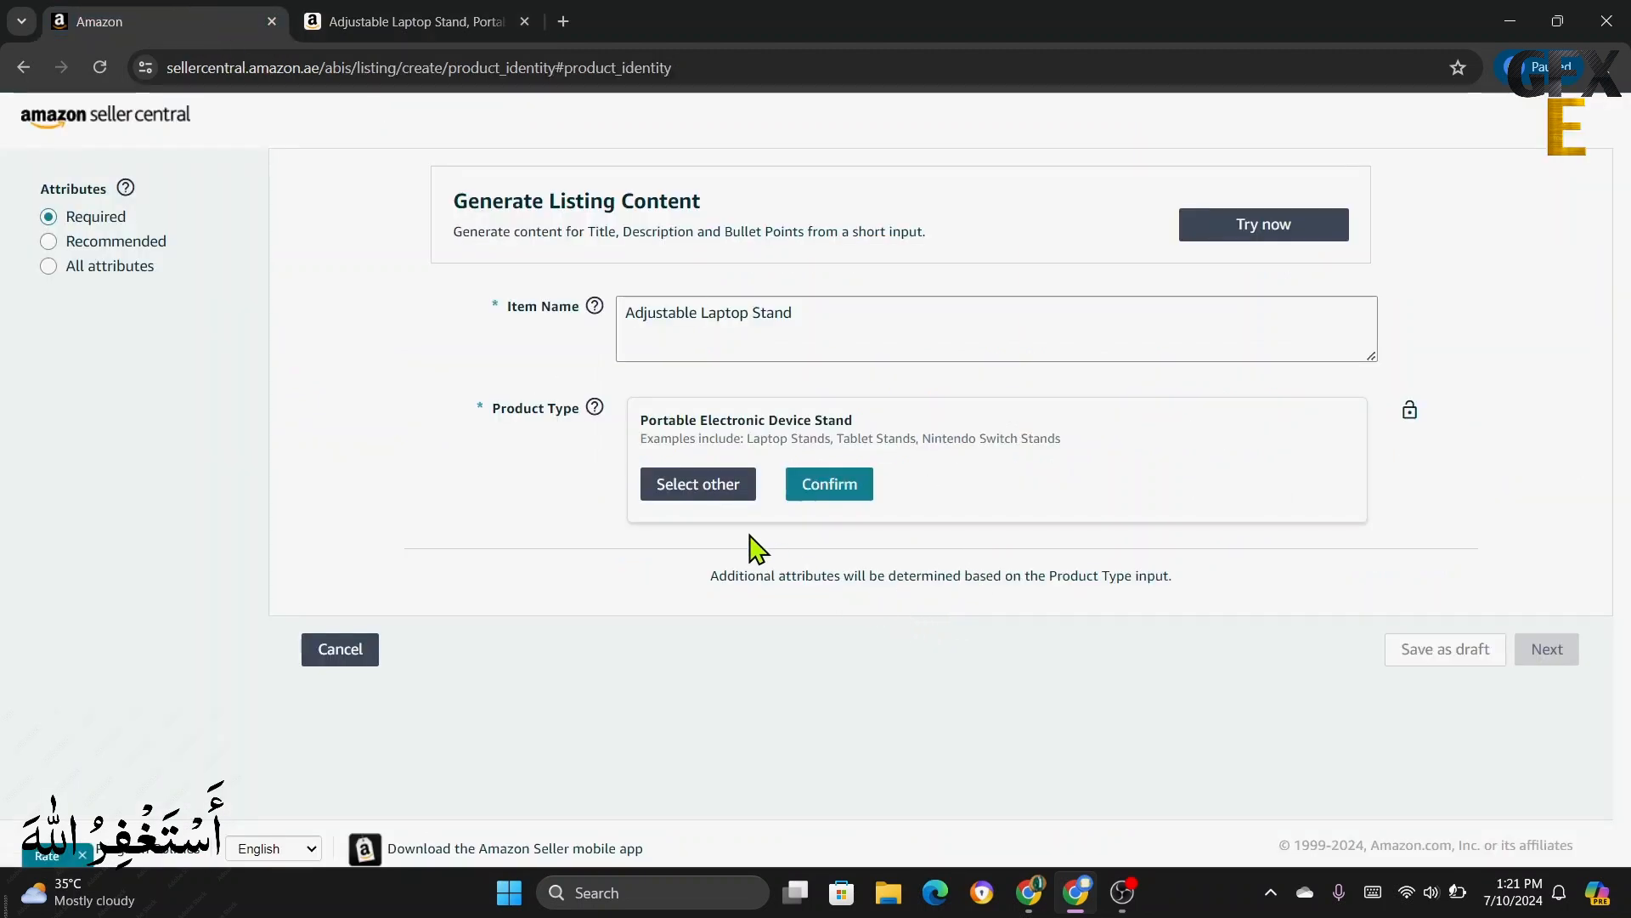
left_click(696, 486)
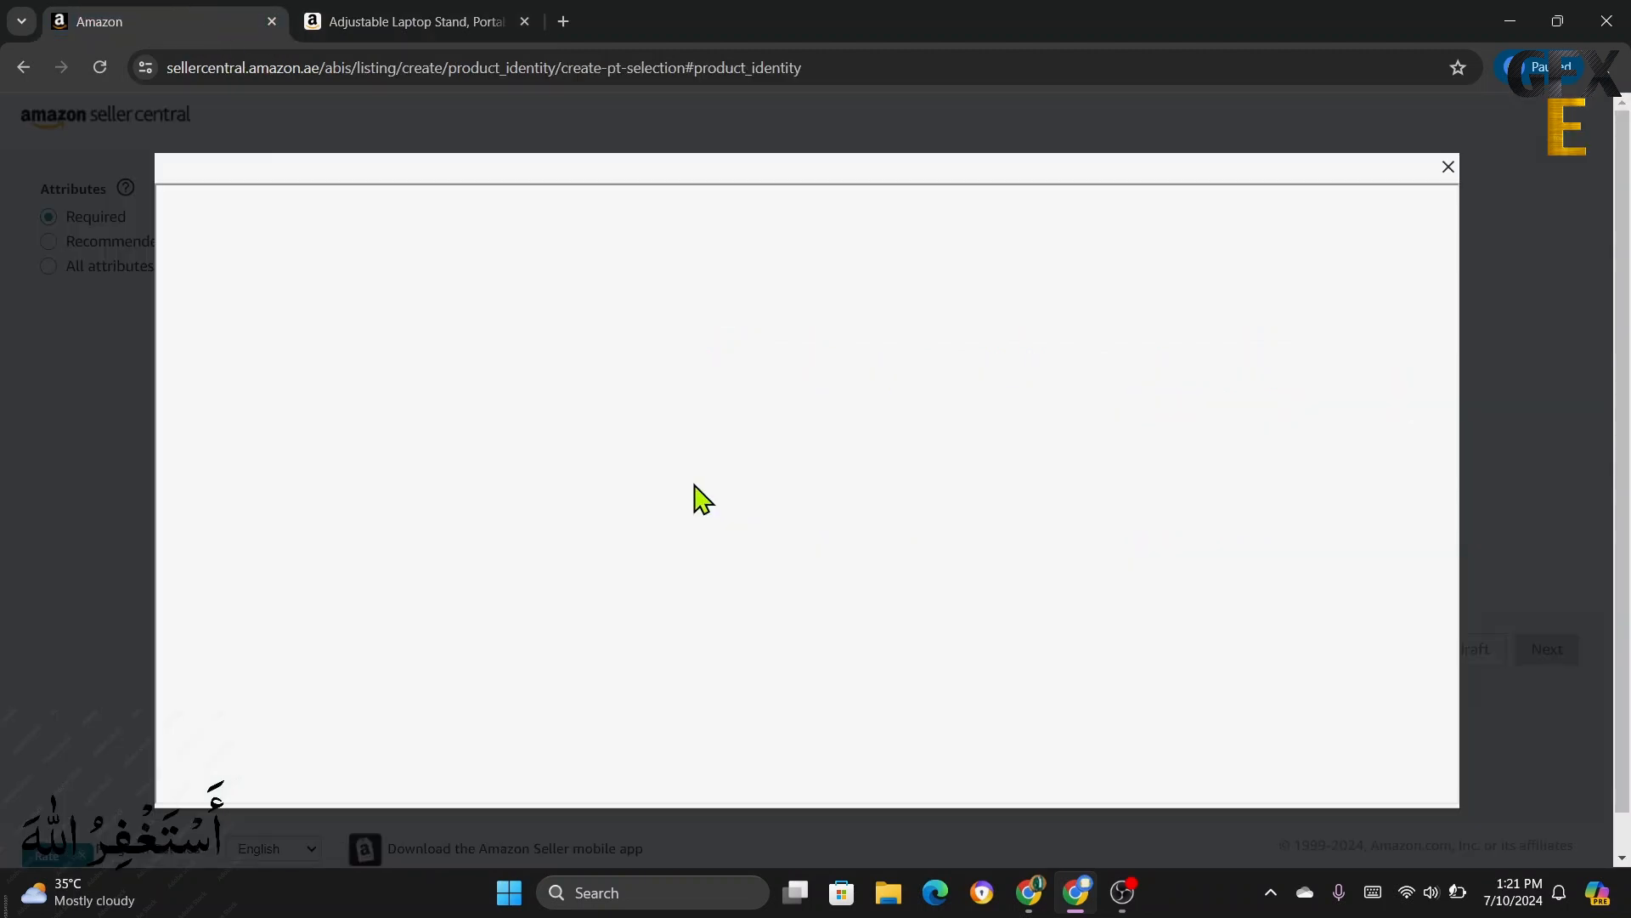
left_click(421, 28)
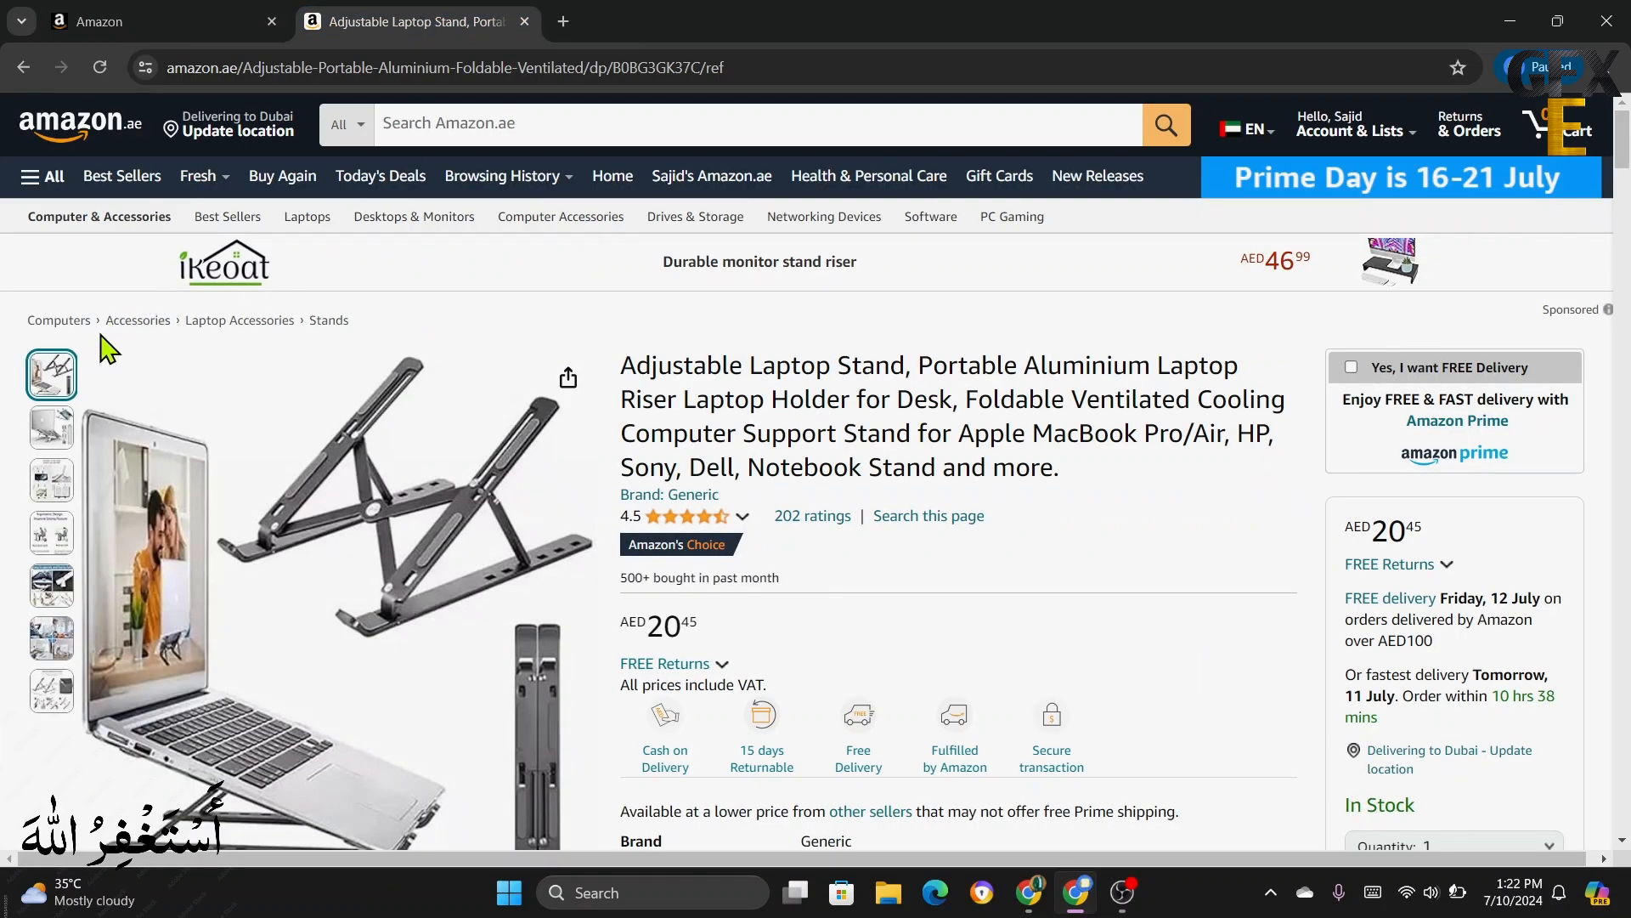
left_click(175, 25)
- Browse the product categories for the new listing and open Computers > Accessories
scroll(634, 436, "down", 1)
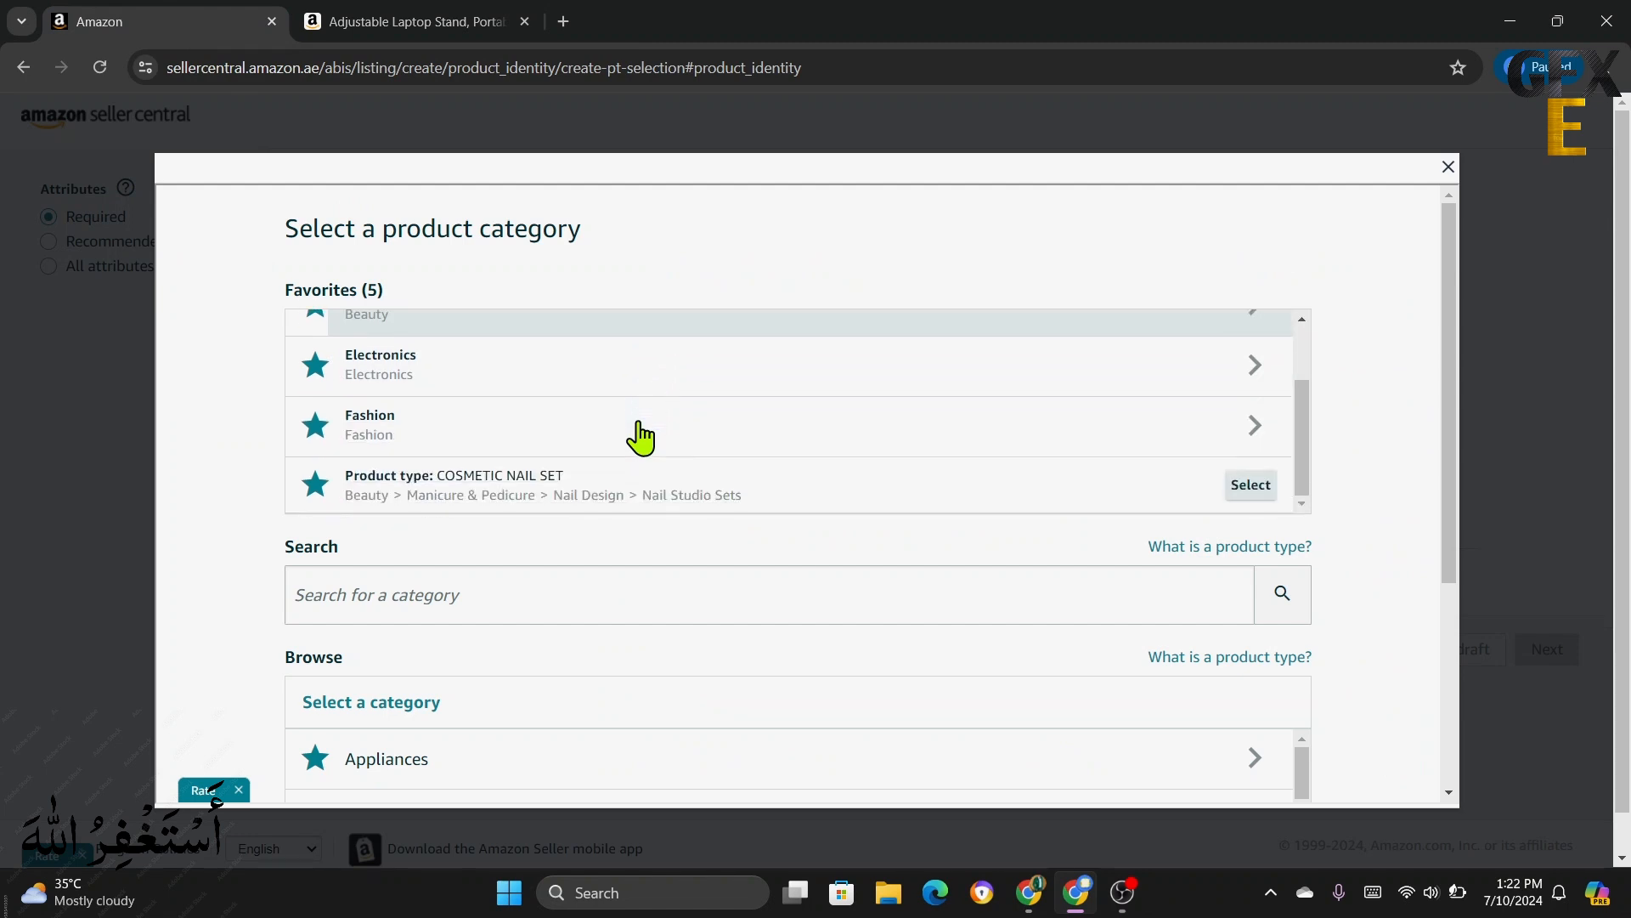
scroll(640, 437, "up", 1)
scroll(674, 430, "down", 1)
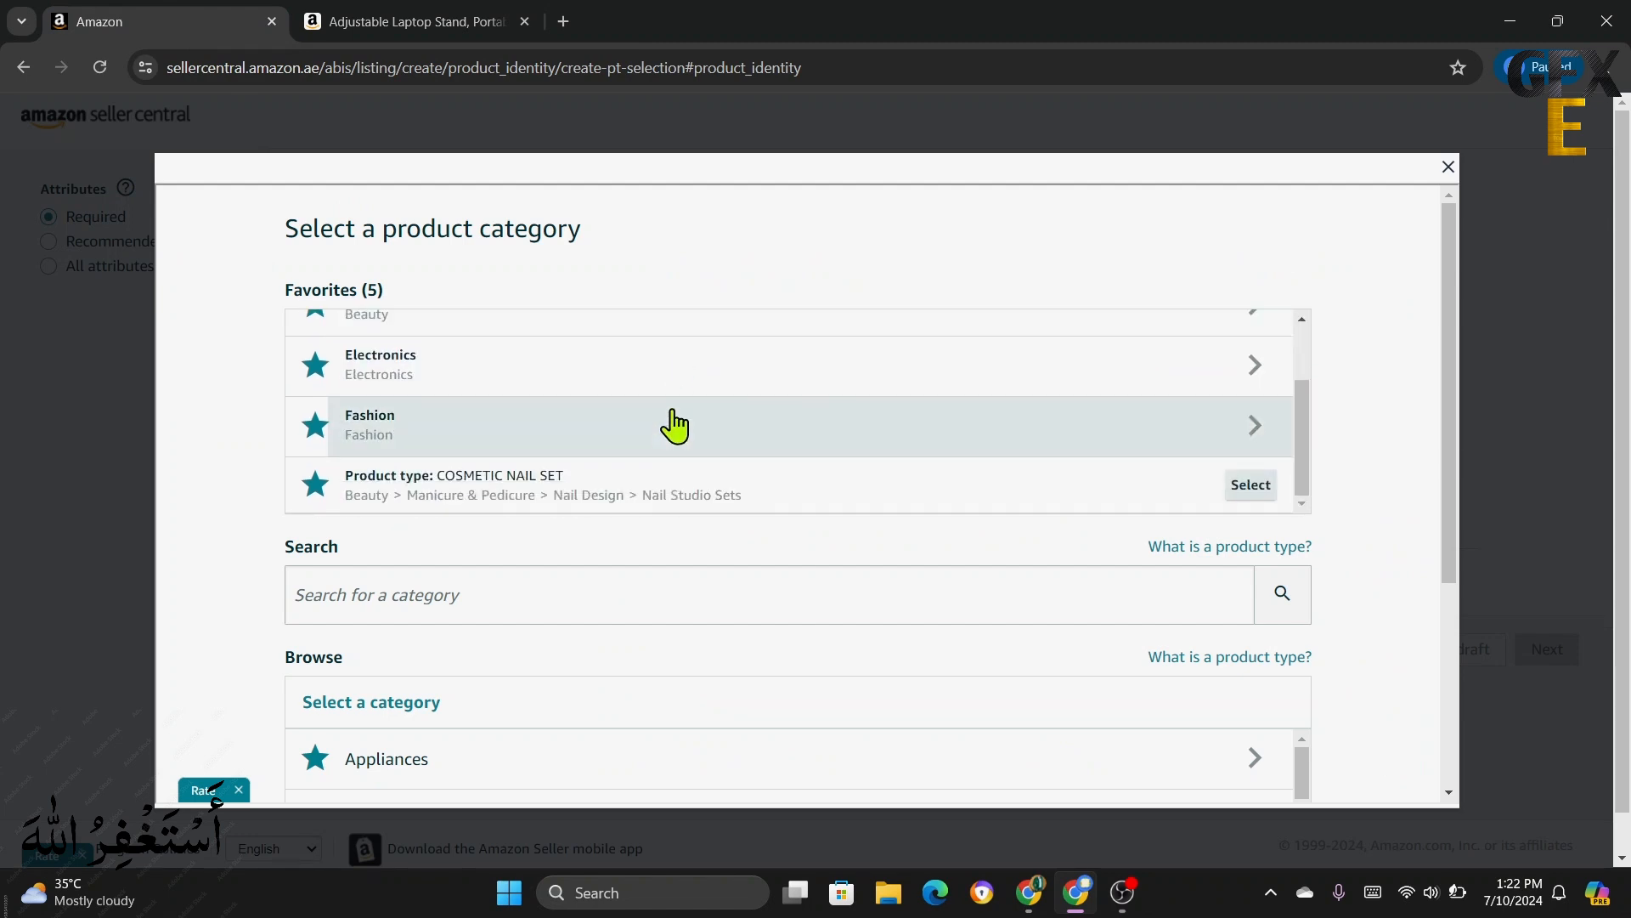
scroll(674, 427, "down", 1)
scroll(671, 463, "down", 2)
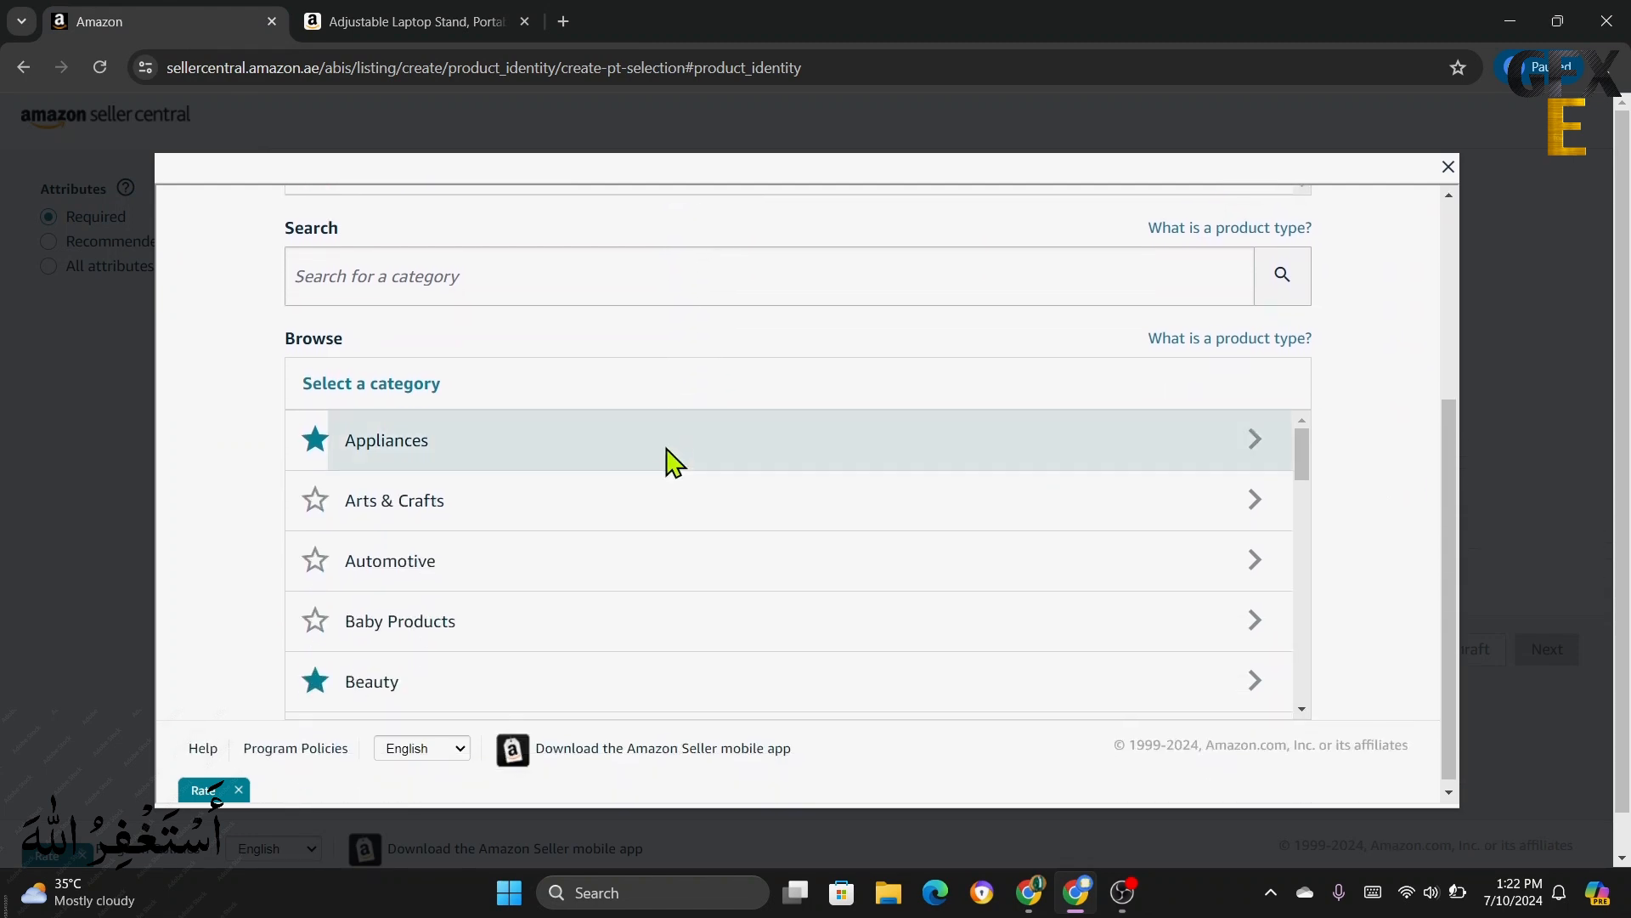
scroll(659, 527, "down", 1)
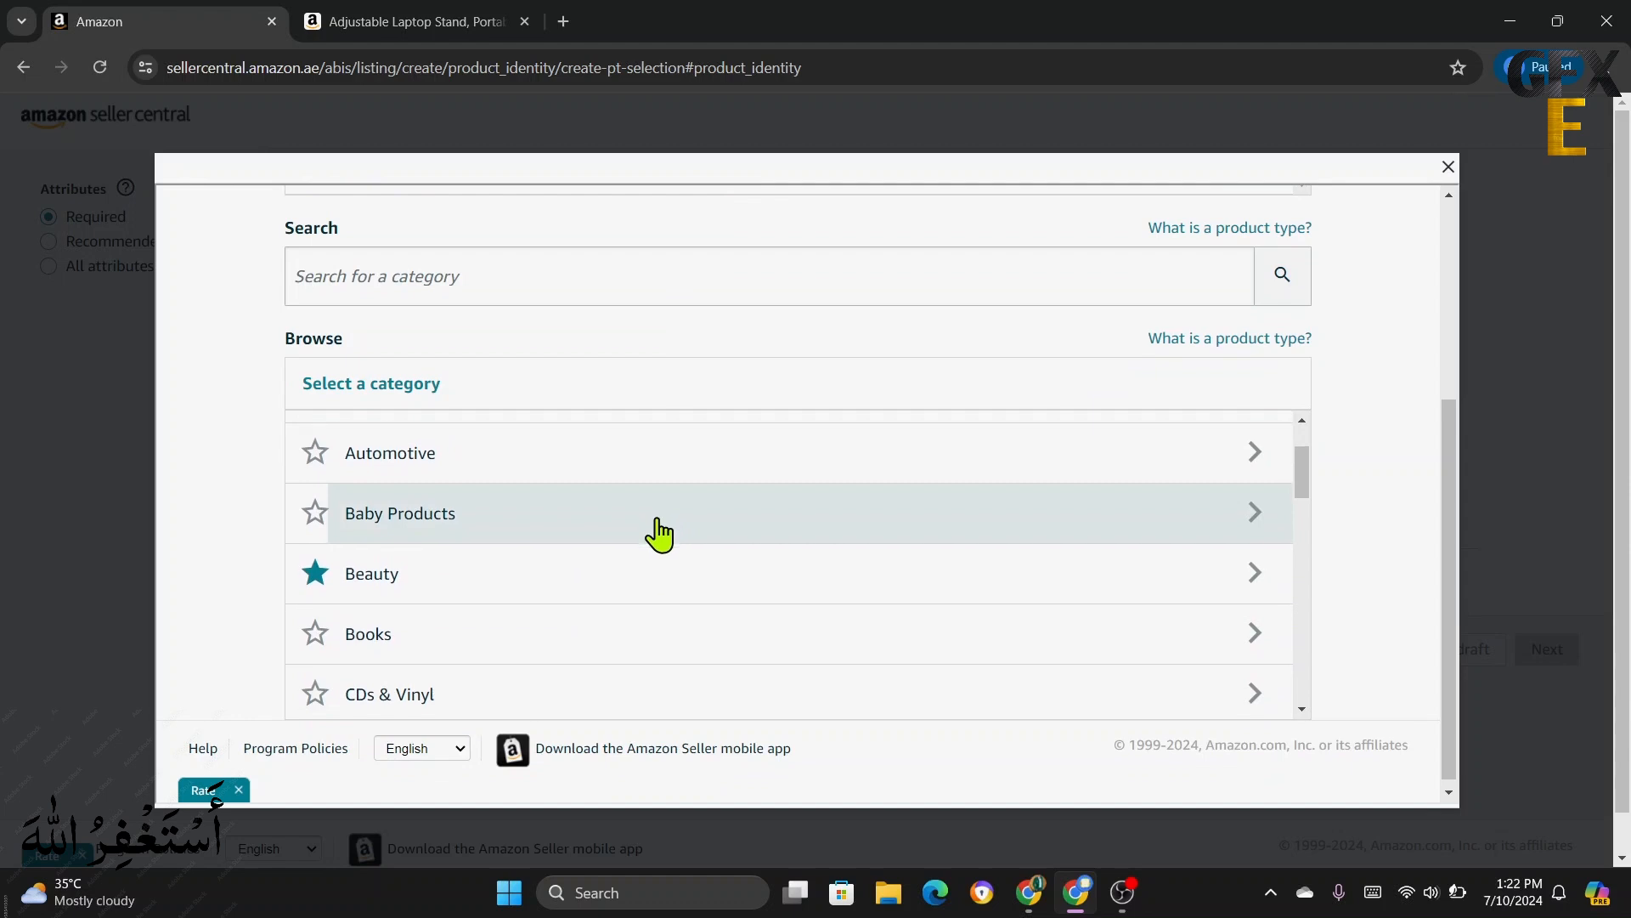
scroll(657, 535, "down", 2)
left_click(499, 557)
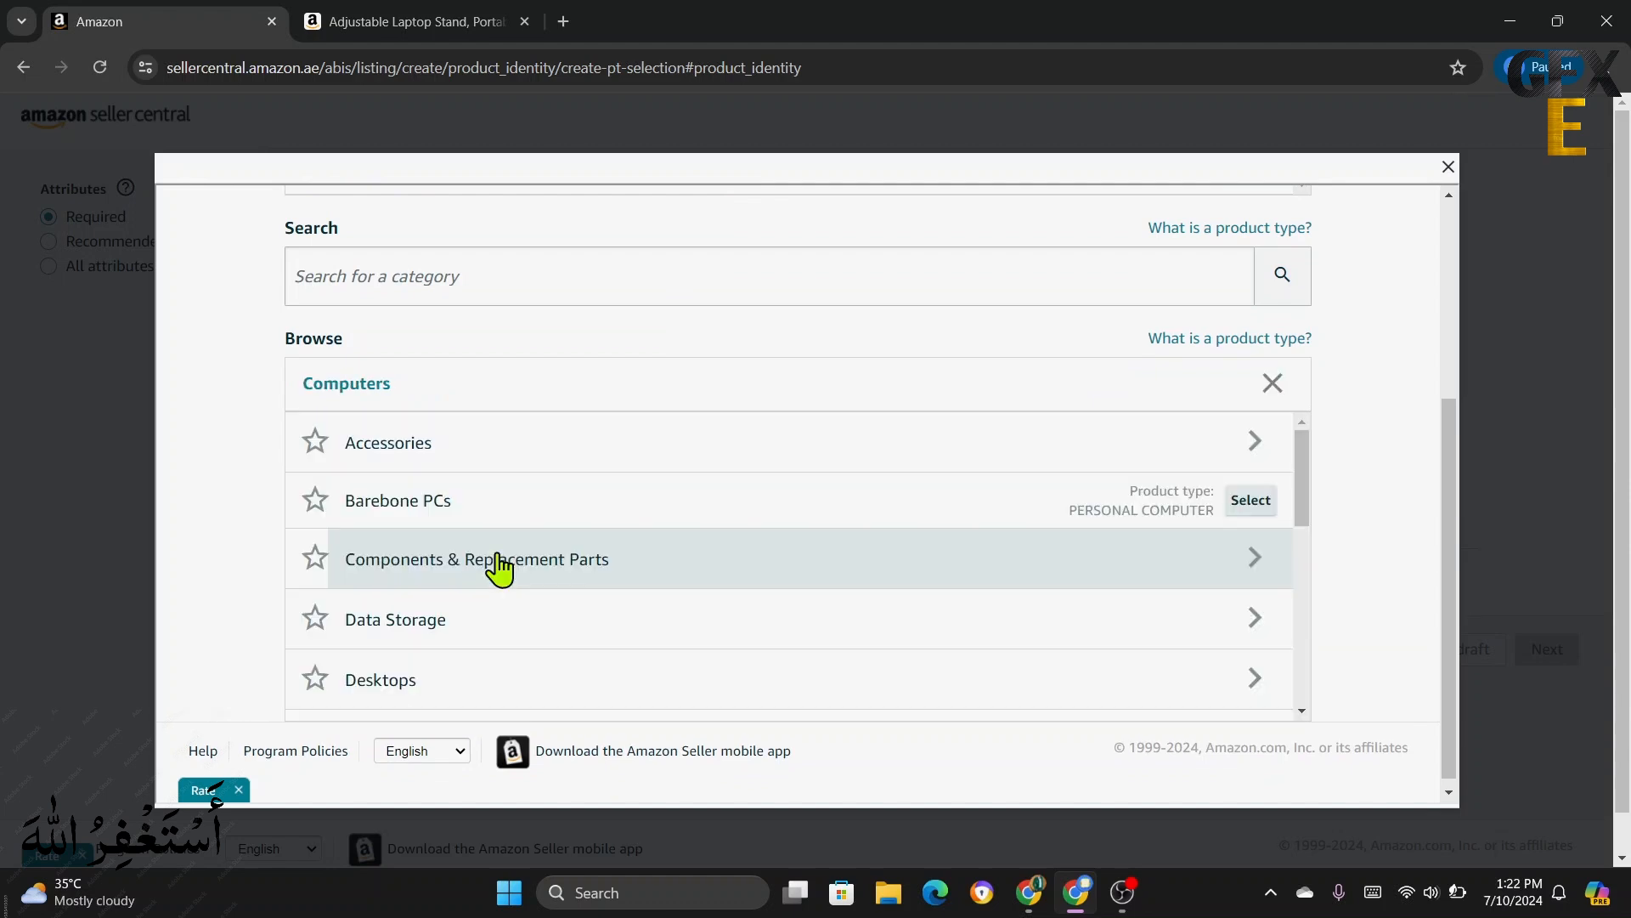
left_click(539, 461)
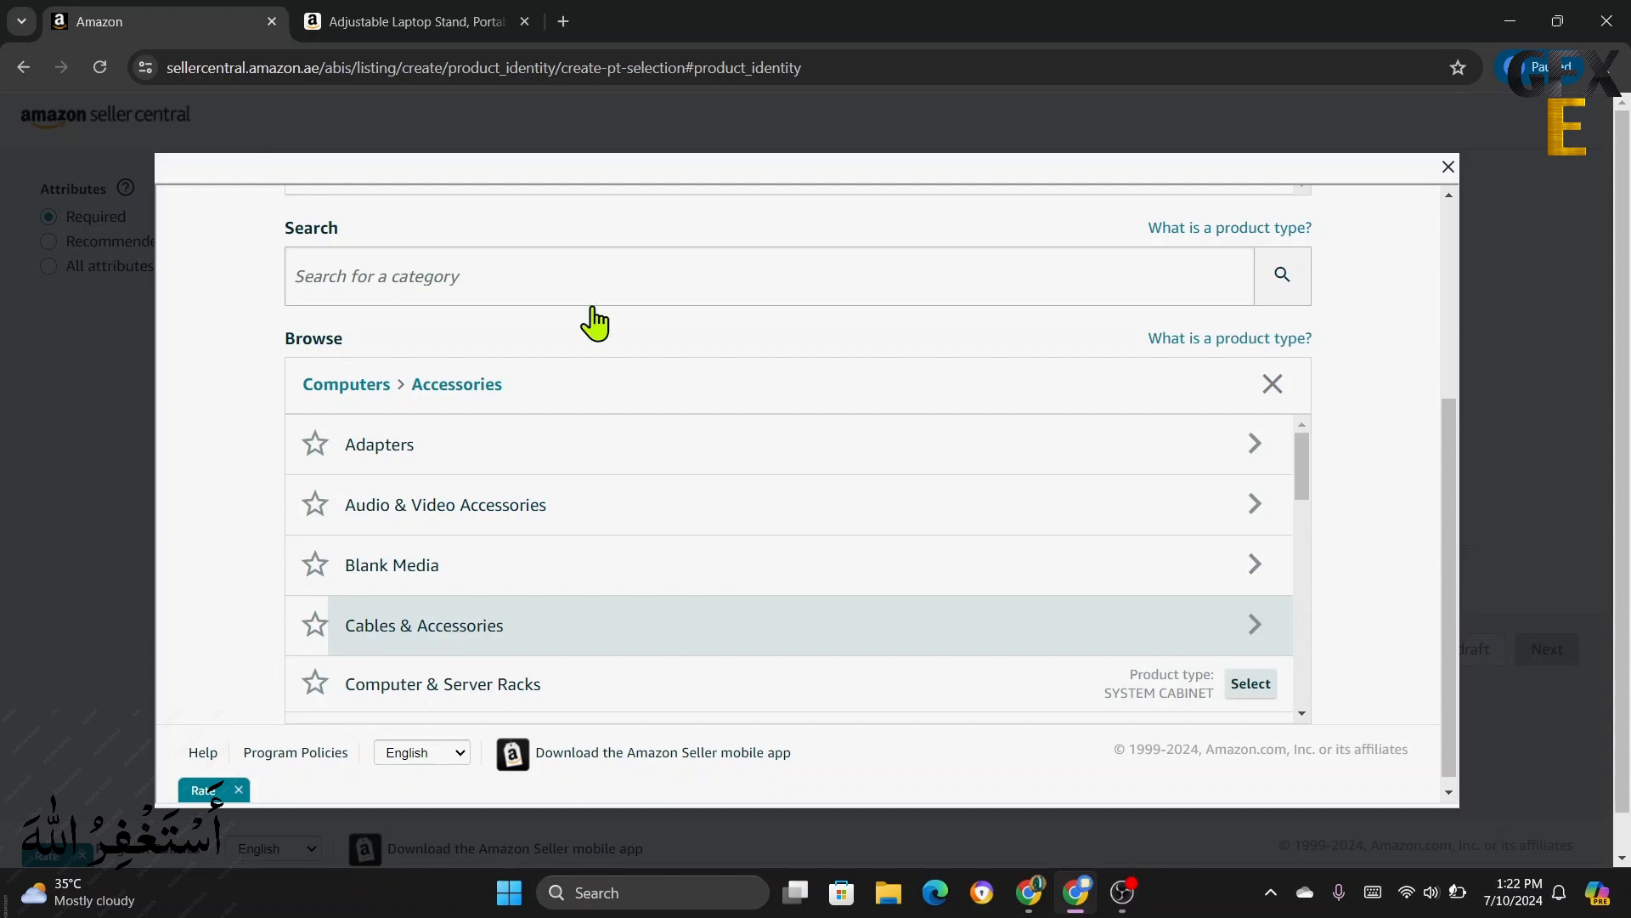
- Check the category path on the laptop stand's product page and select Laptop Accessories > Stands as the listing's product type
left_click(417, 23)
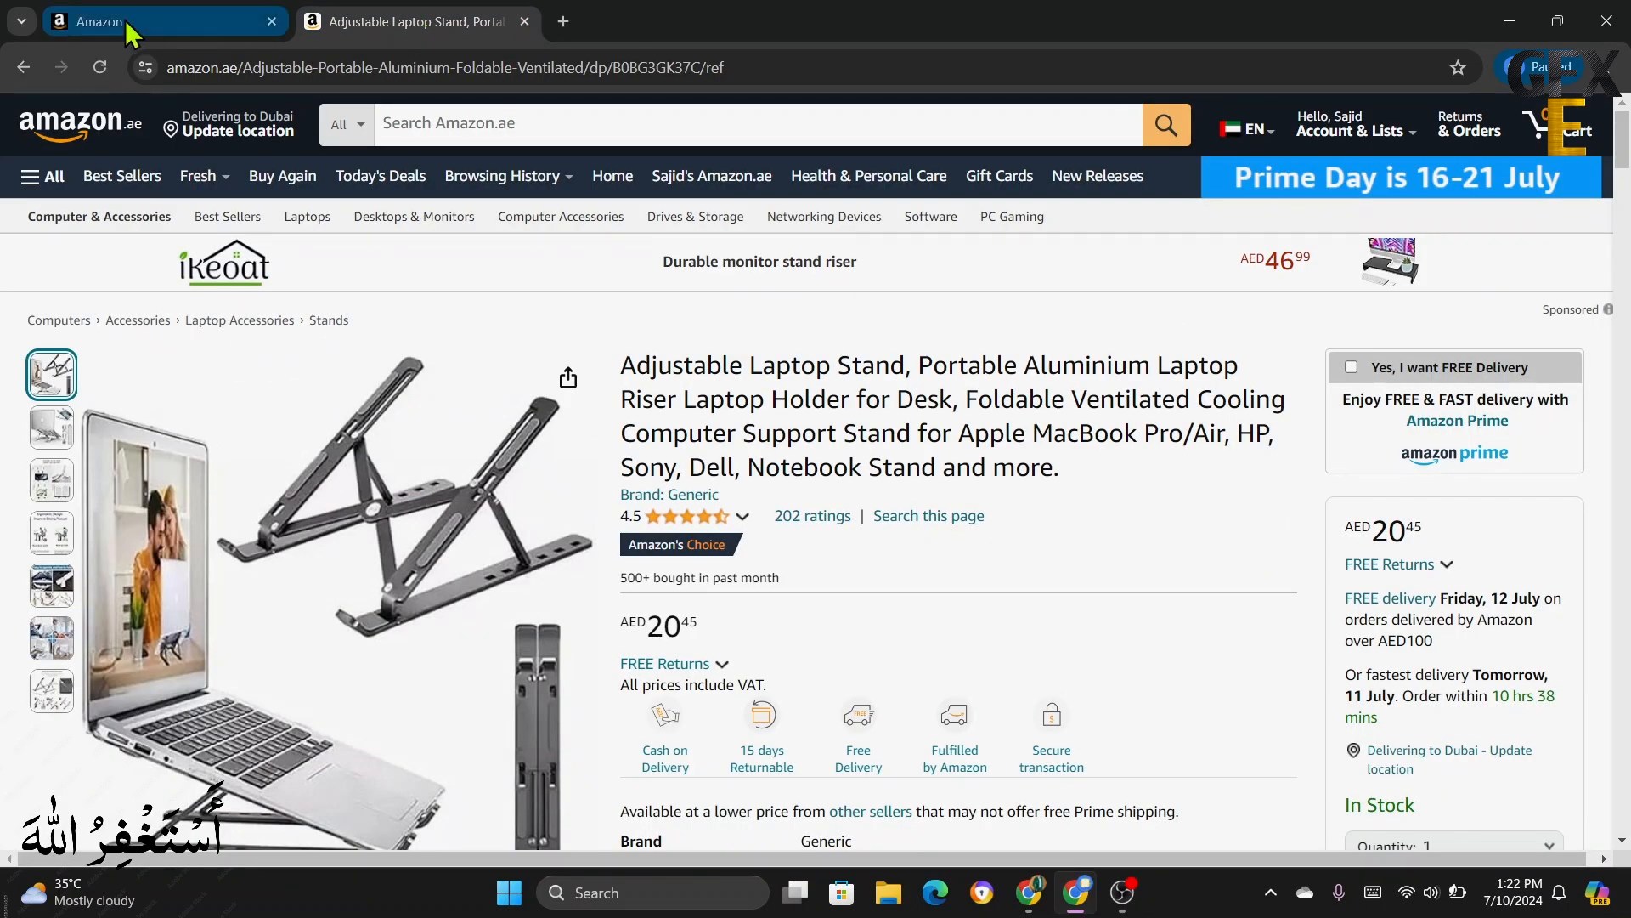
left_click(159, 30)
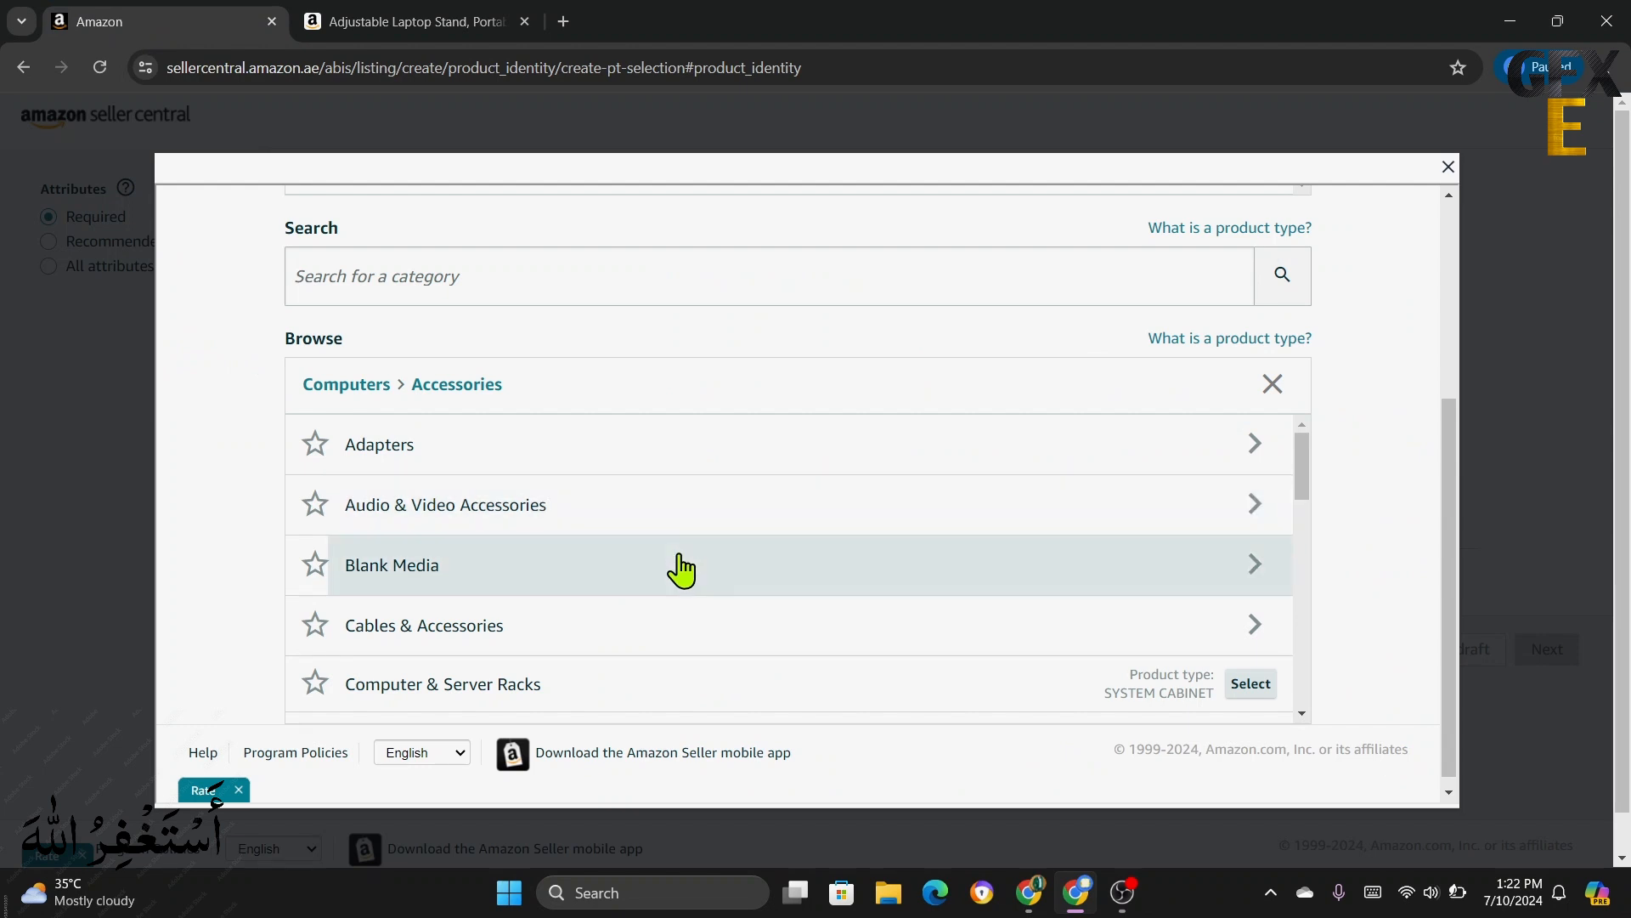
scroll(688, 557, "down", 1)
scroll(688, 573, "down", 2)
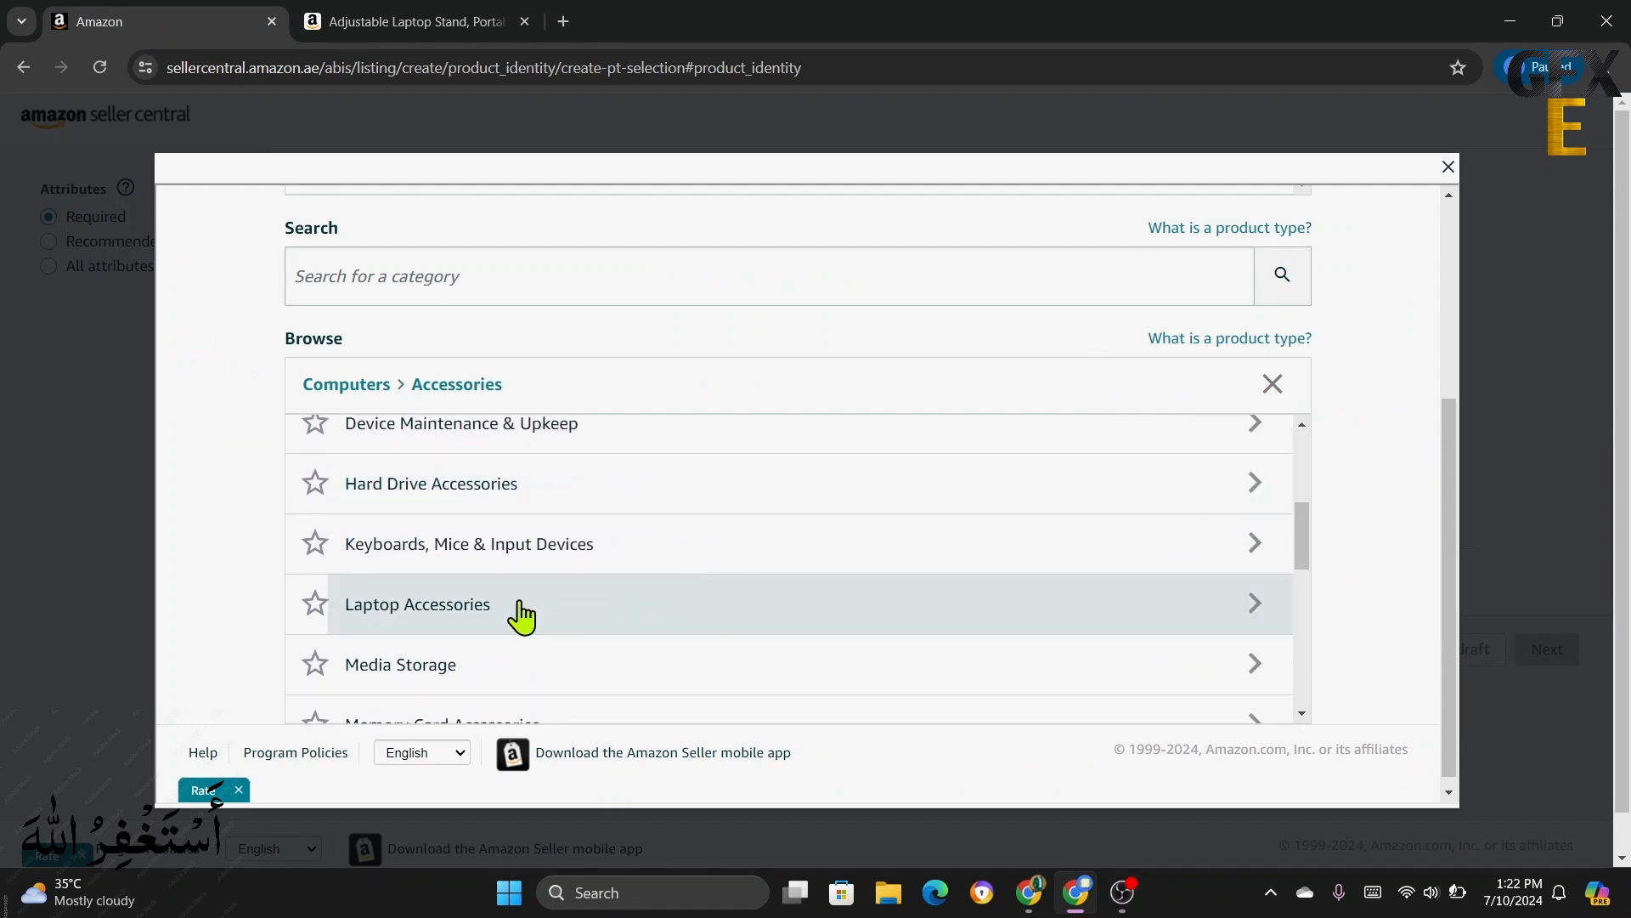
left_click(520, 616)
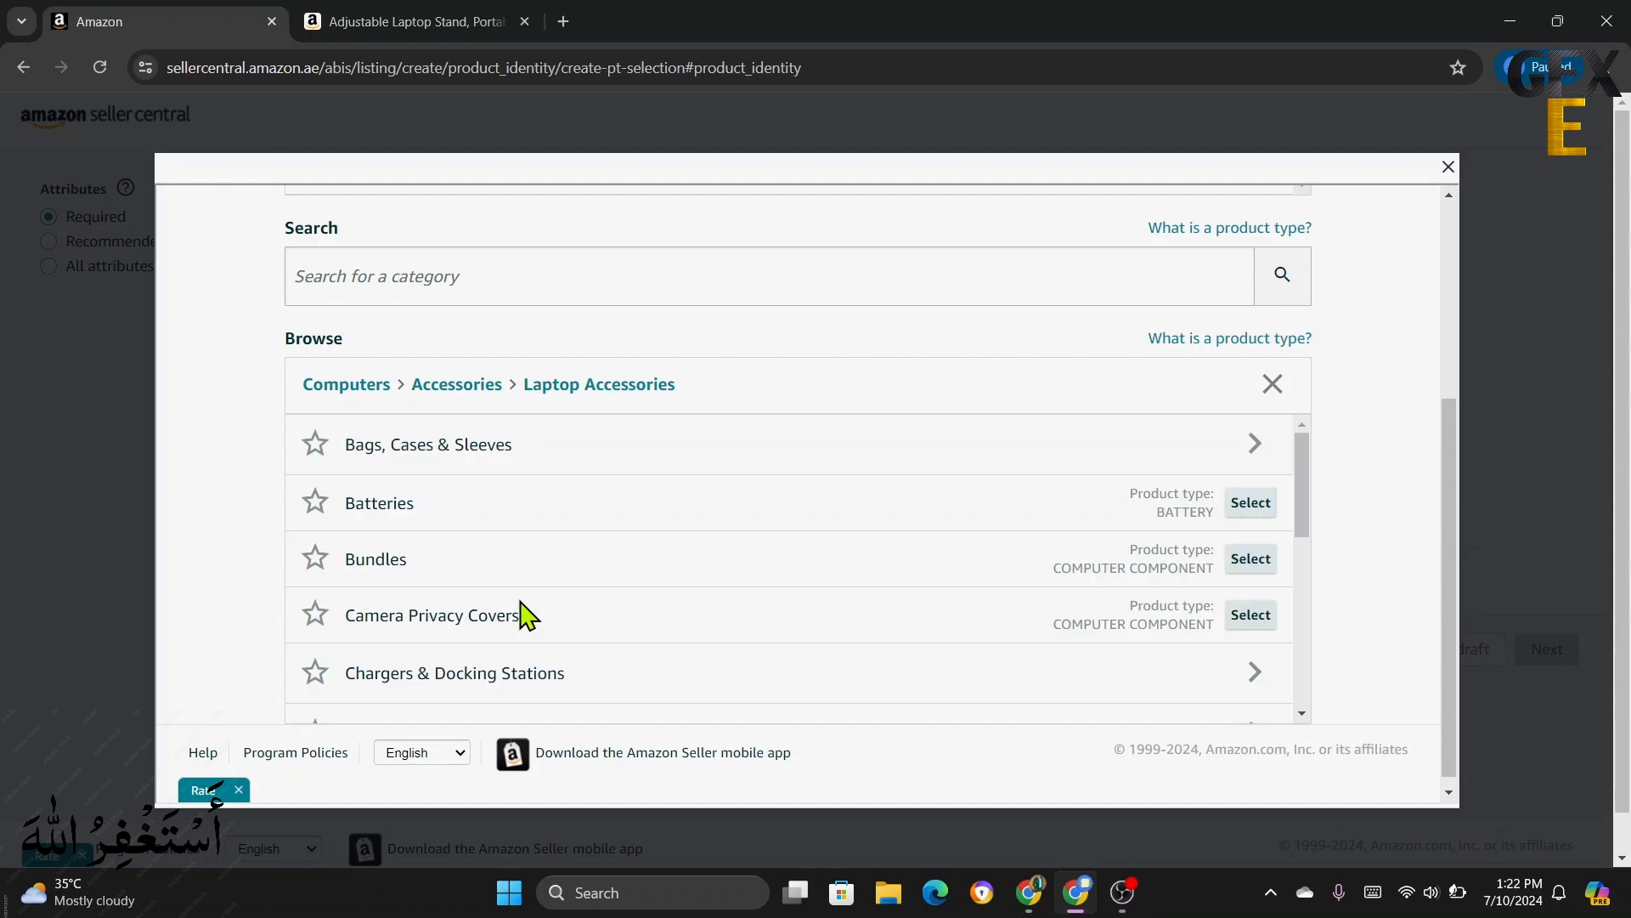
scroll(586, 582, "down", 3)
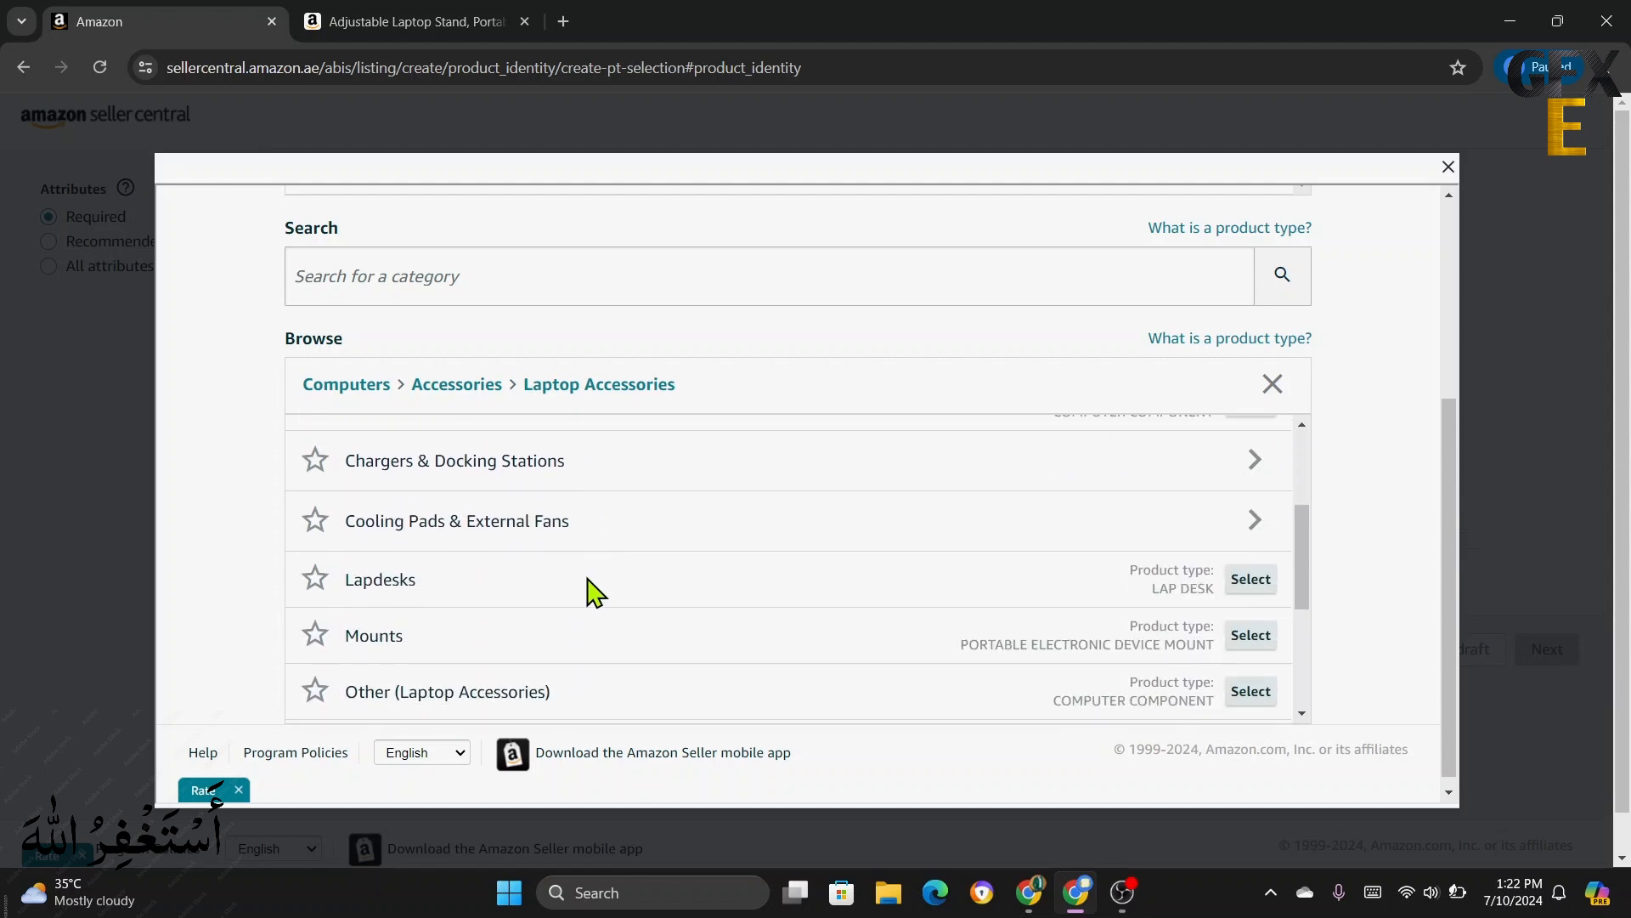
scroll(575, 599, "down", 2)
scroll(565, 610, "down", 4)
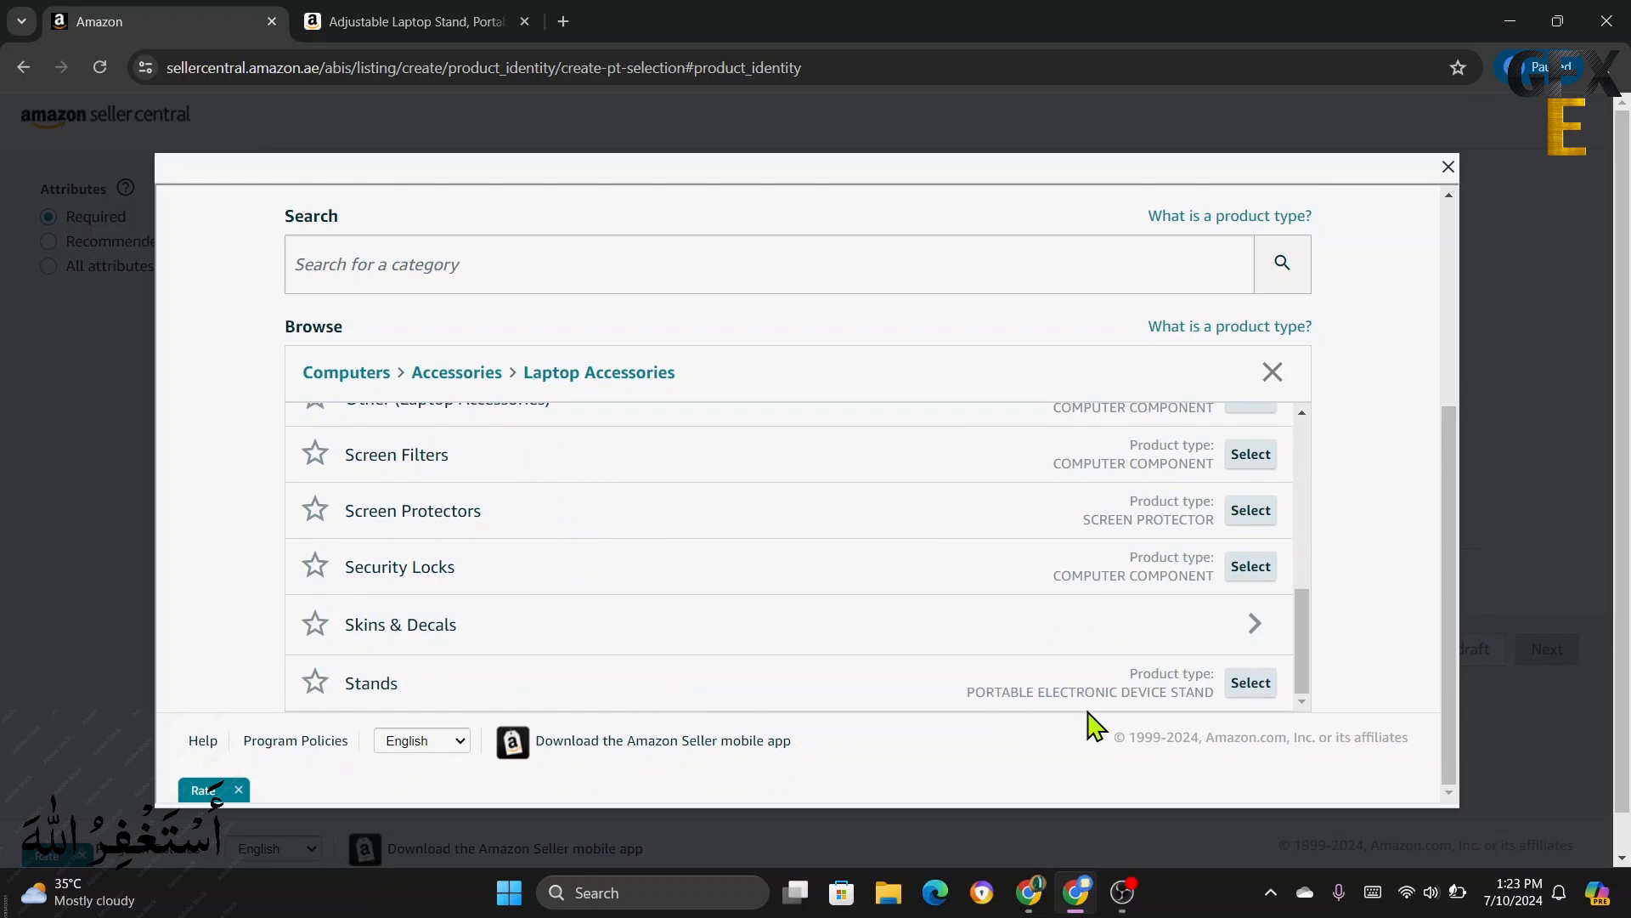
left_click(1249, 688)
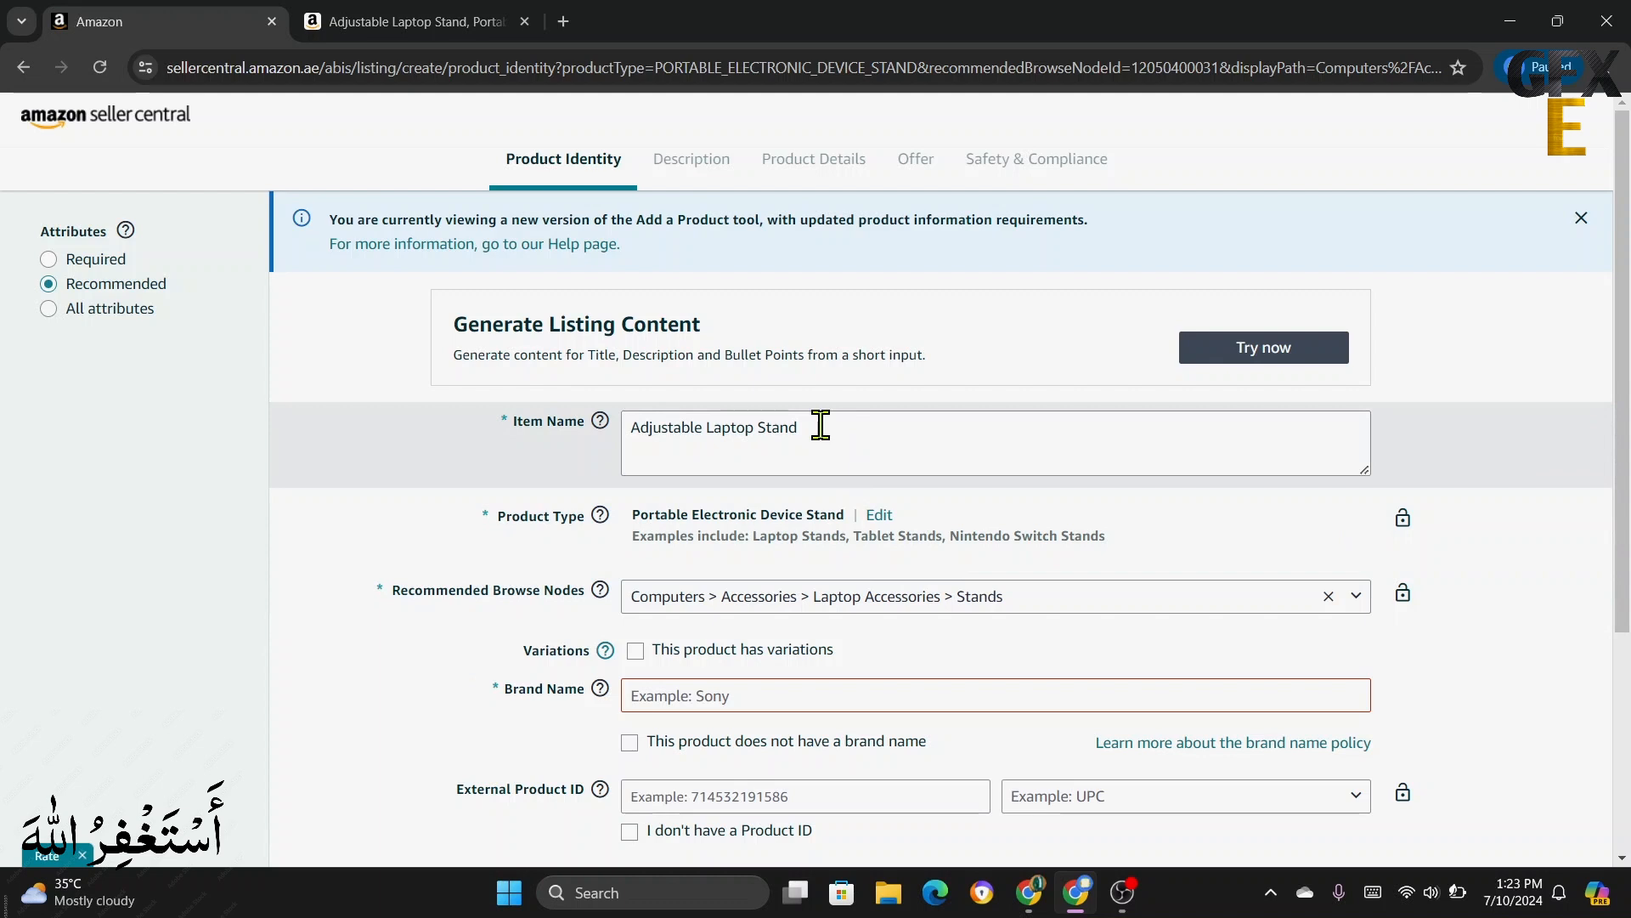
- Clear the short item name from the new listing
left_click(821, 424)
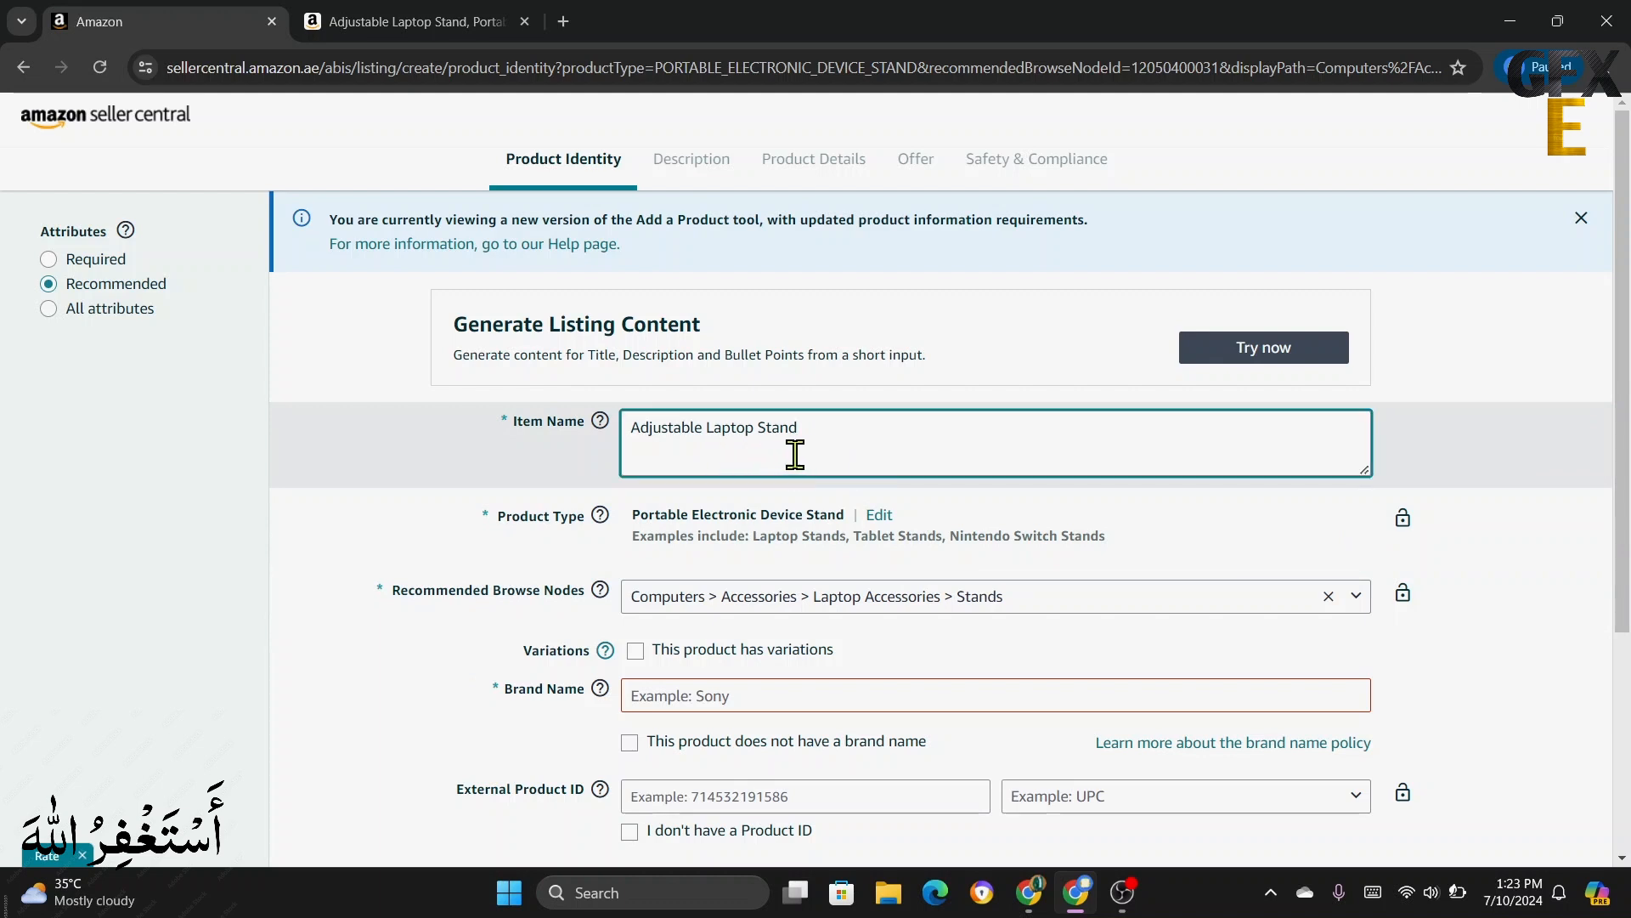
left_click_drag(811, 431, 629, 437)
key("BackSpace")
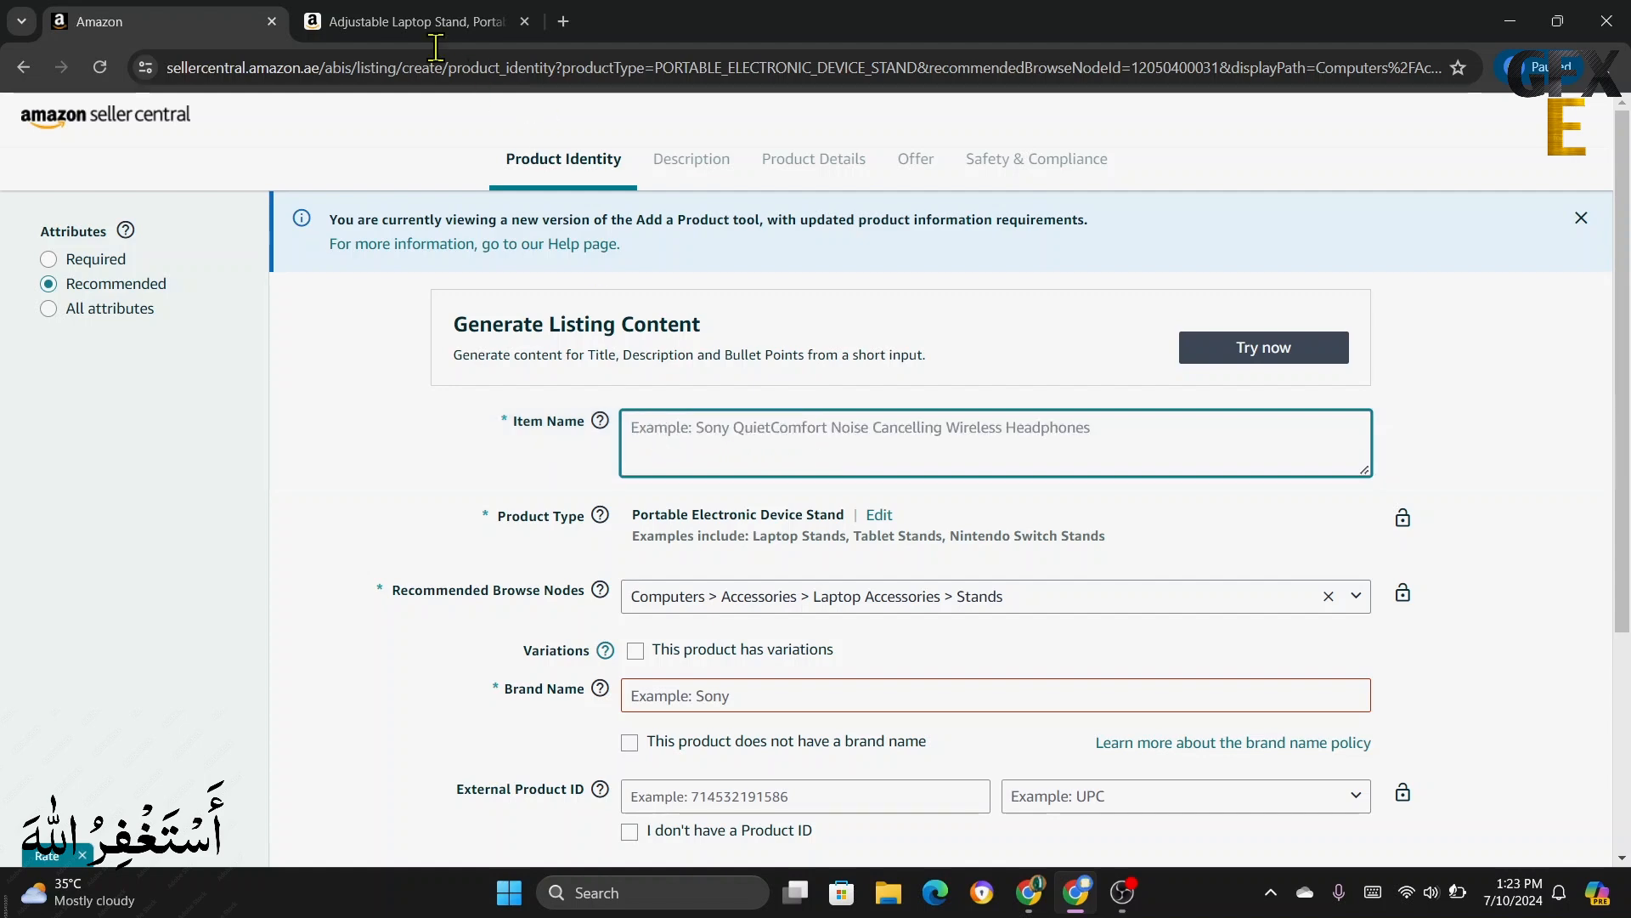
- Copy the product page's title from "Adjustable Laptop Stand" through "Sony," and paste it as the new listing's item name
left_click(410, 23)
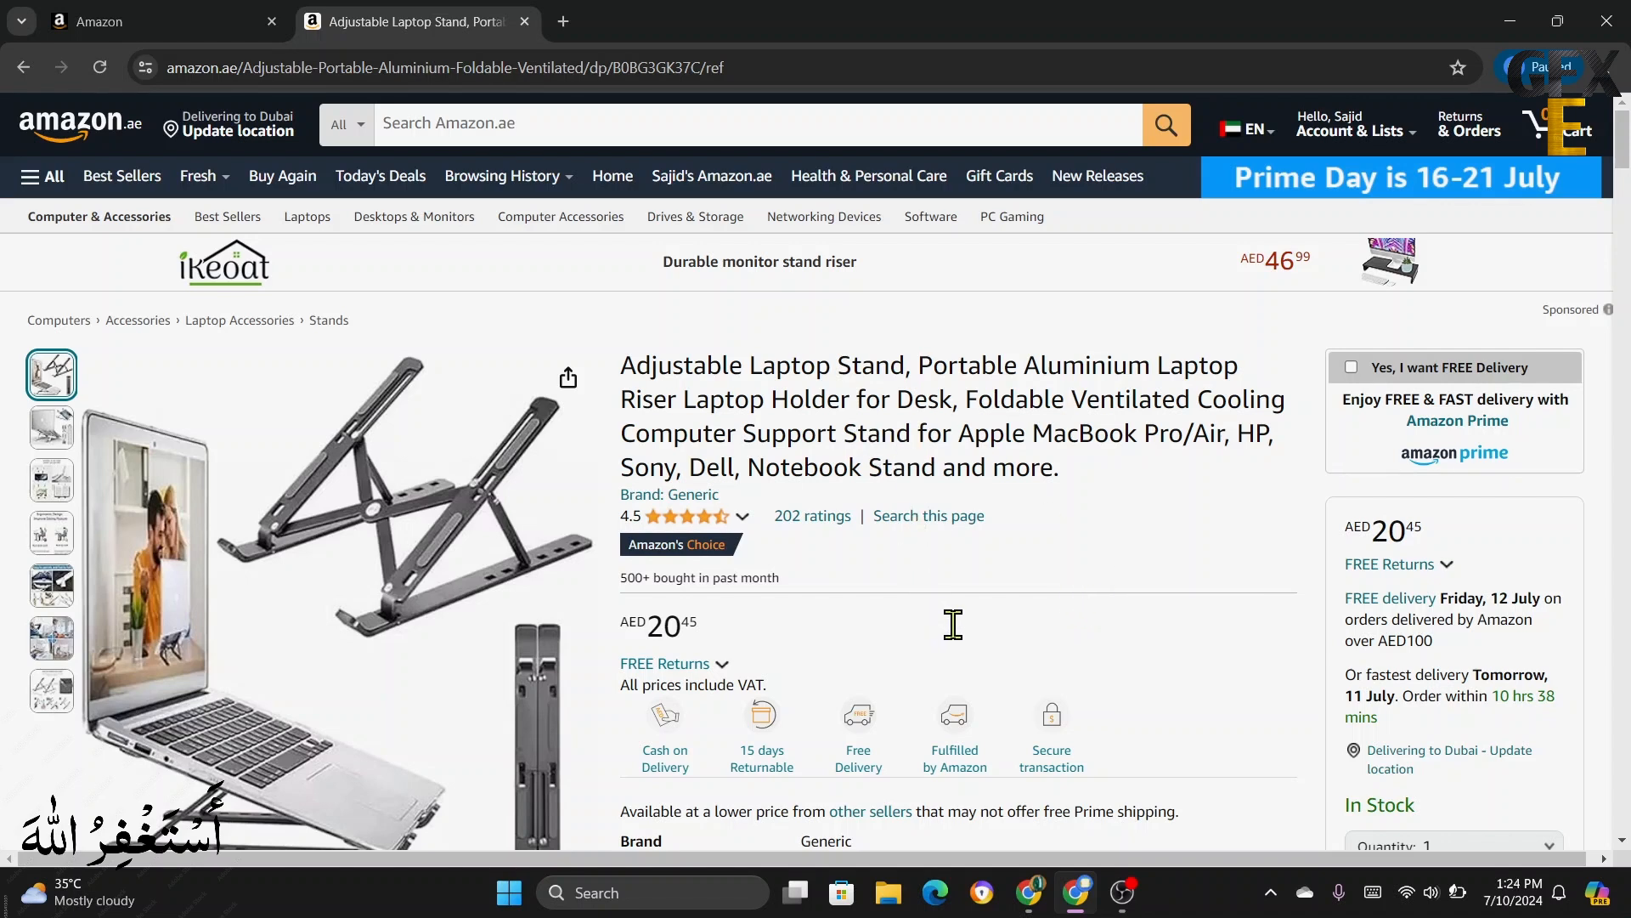
scroll(969, 637, "down", 10)
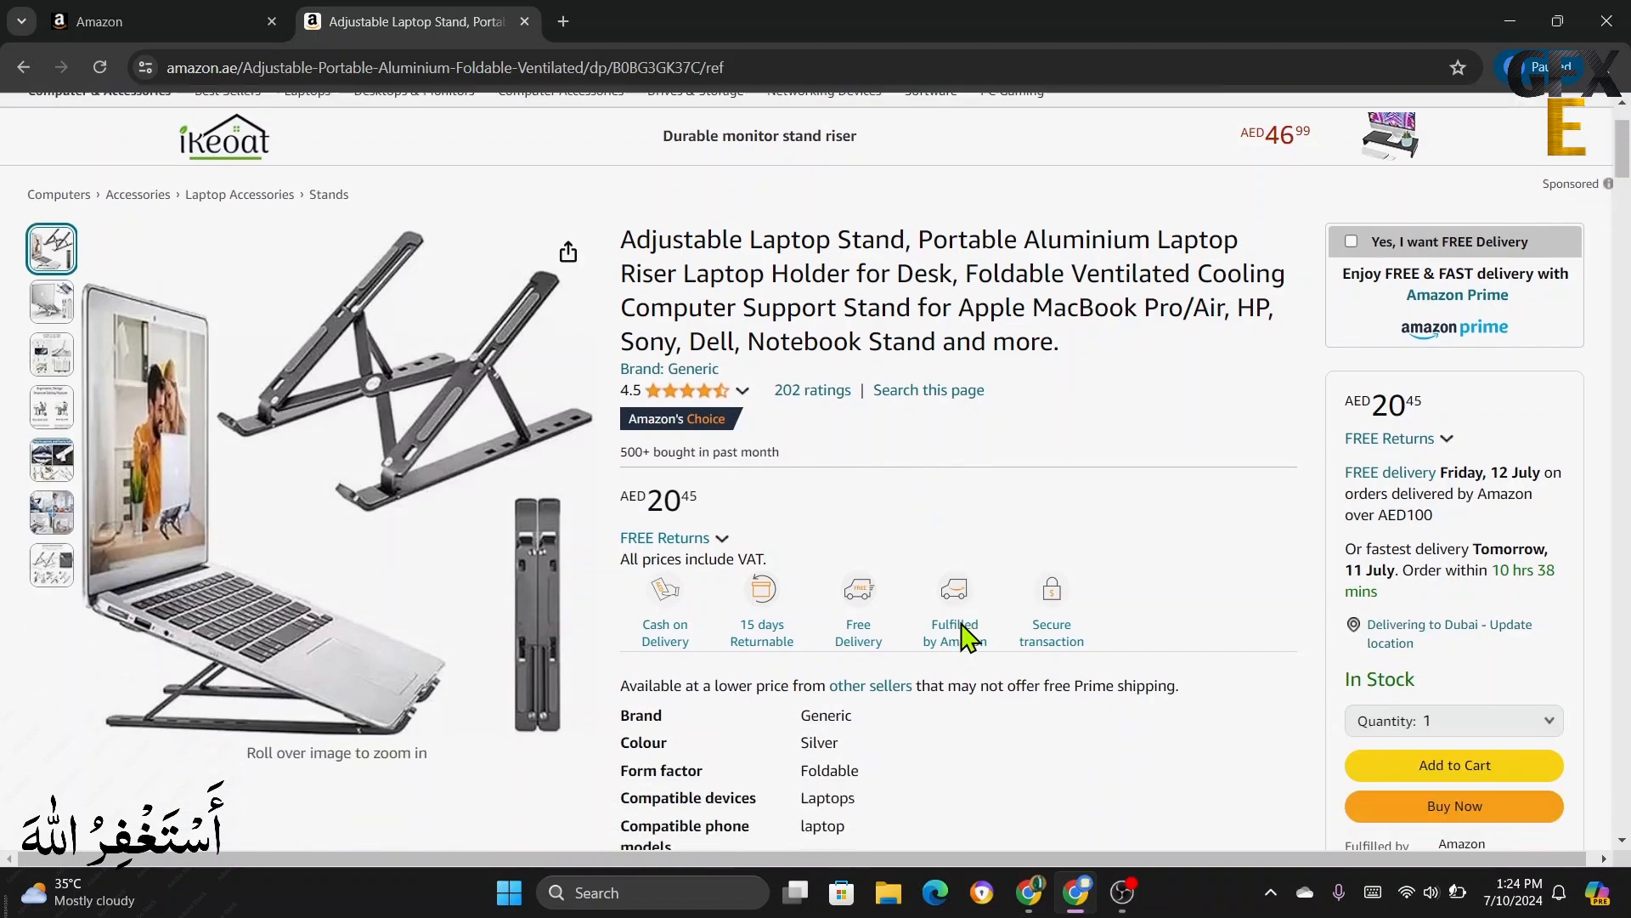
scroll(962, 622, "down", 6)
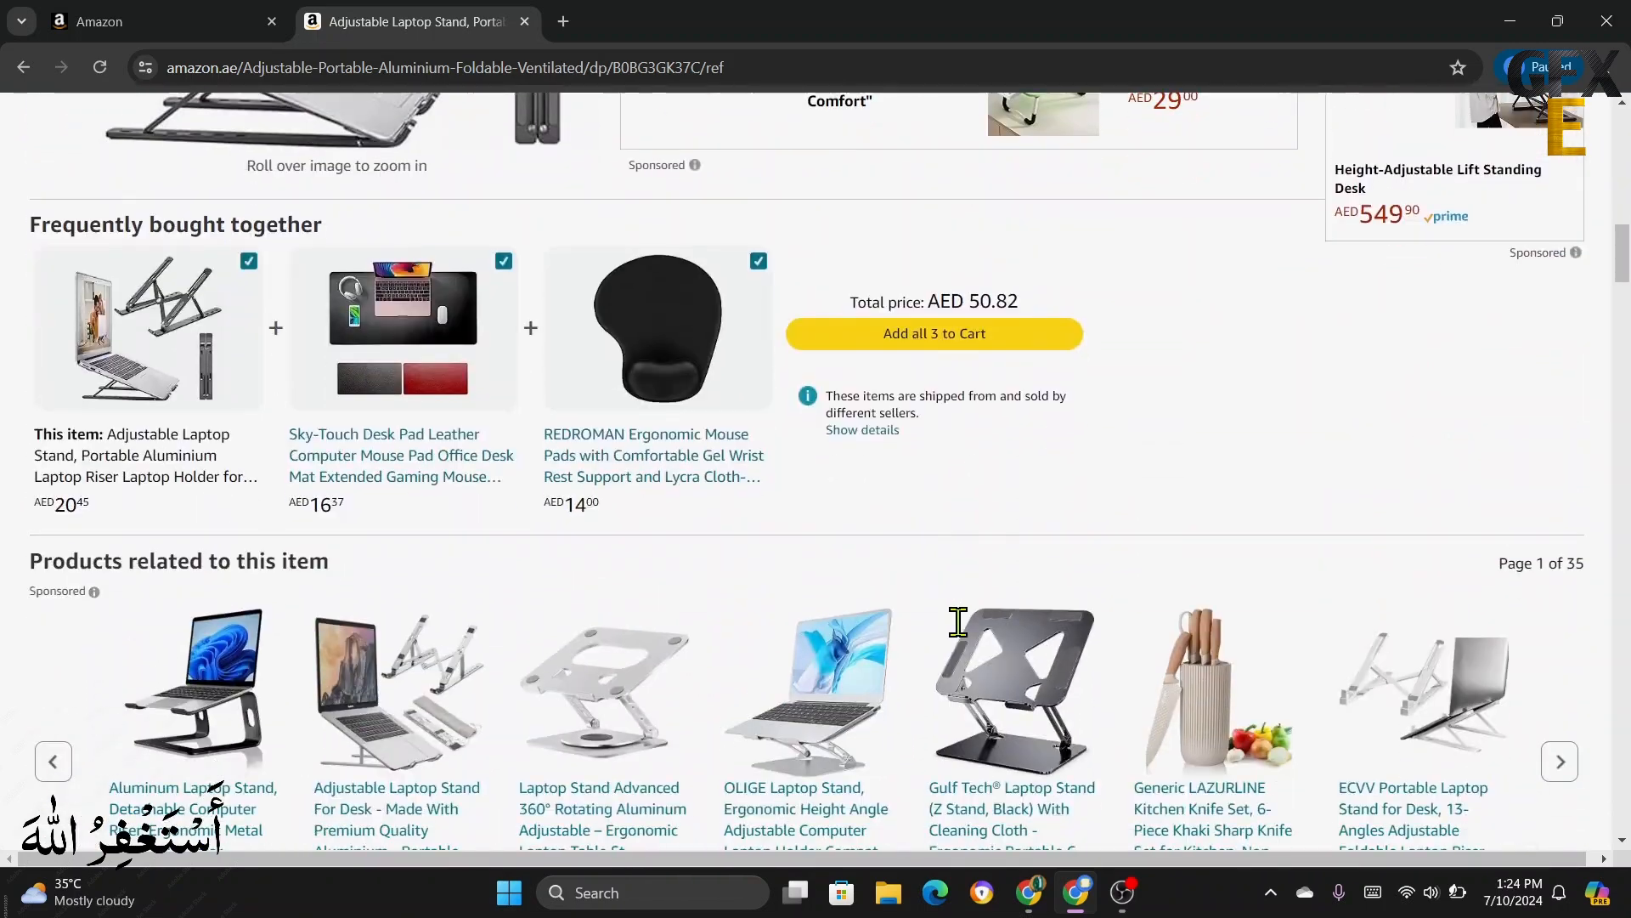
scroll(962, 629, "up", 15)
scroll(962, 639, "up", 2)
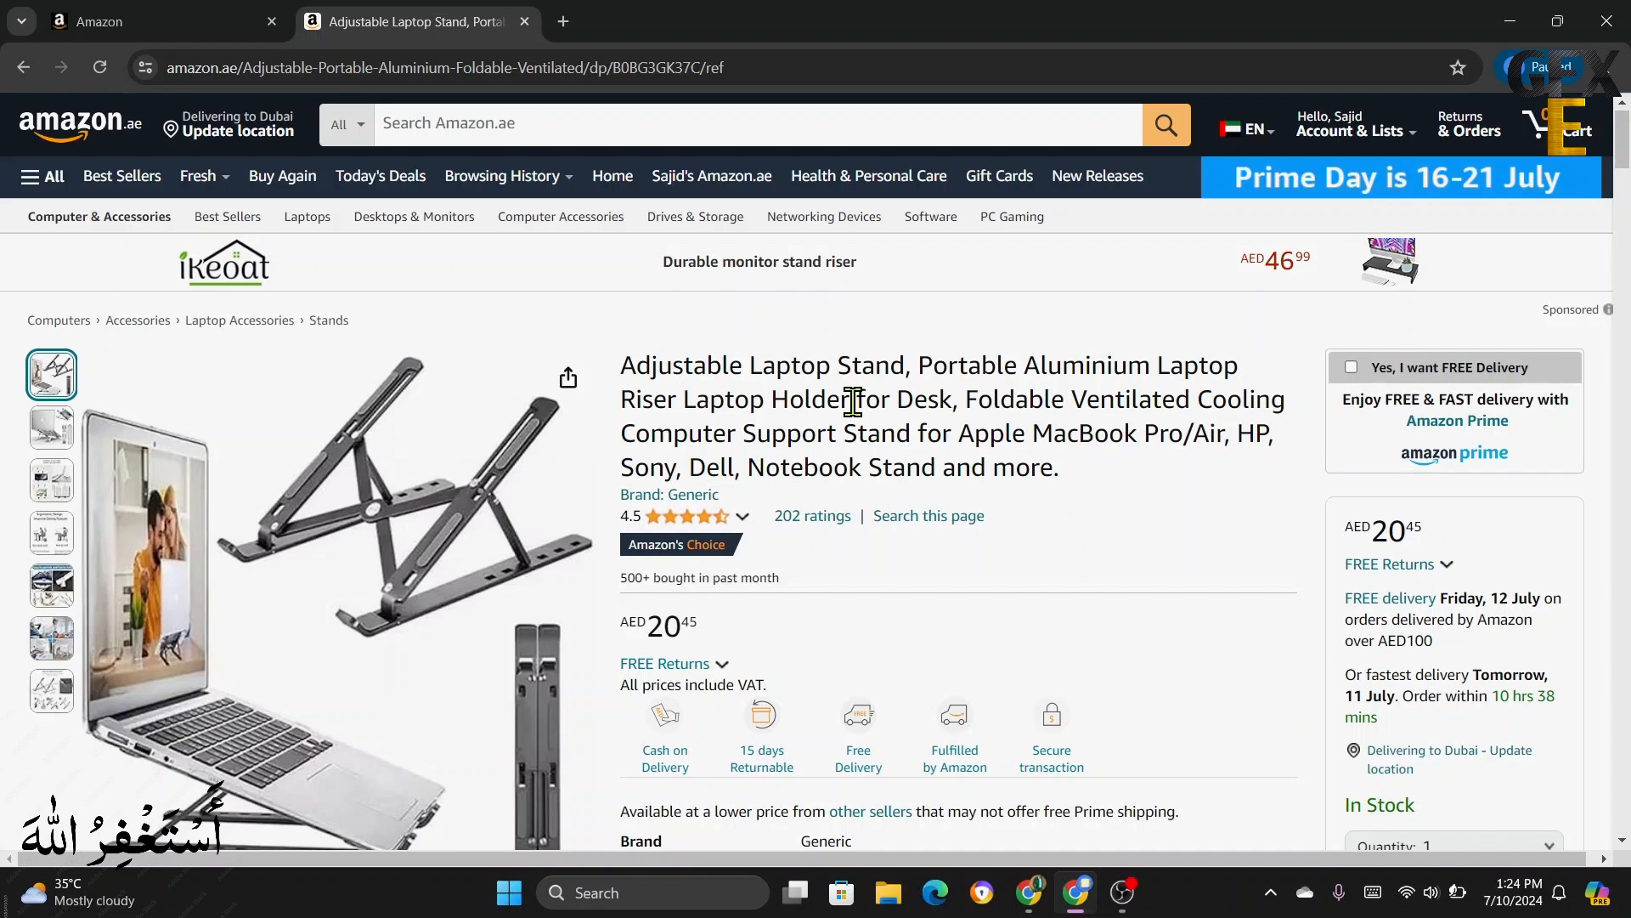
left_click_drag(624, 370, 1198, 398)
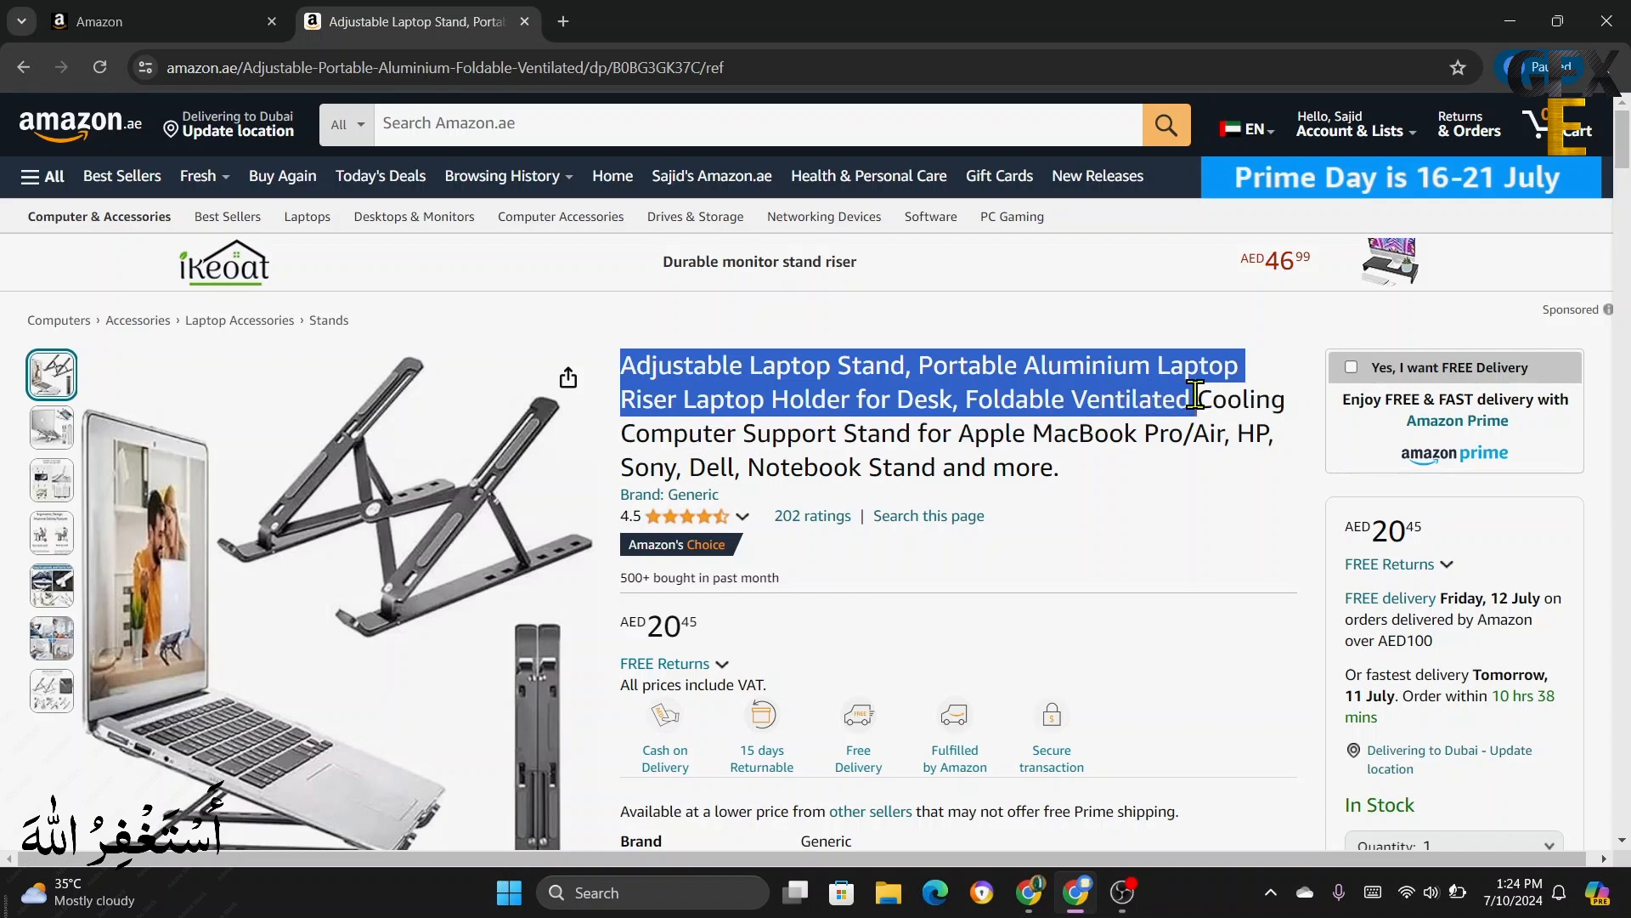
left_click_drag(1197, 394, 687, 467)
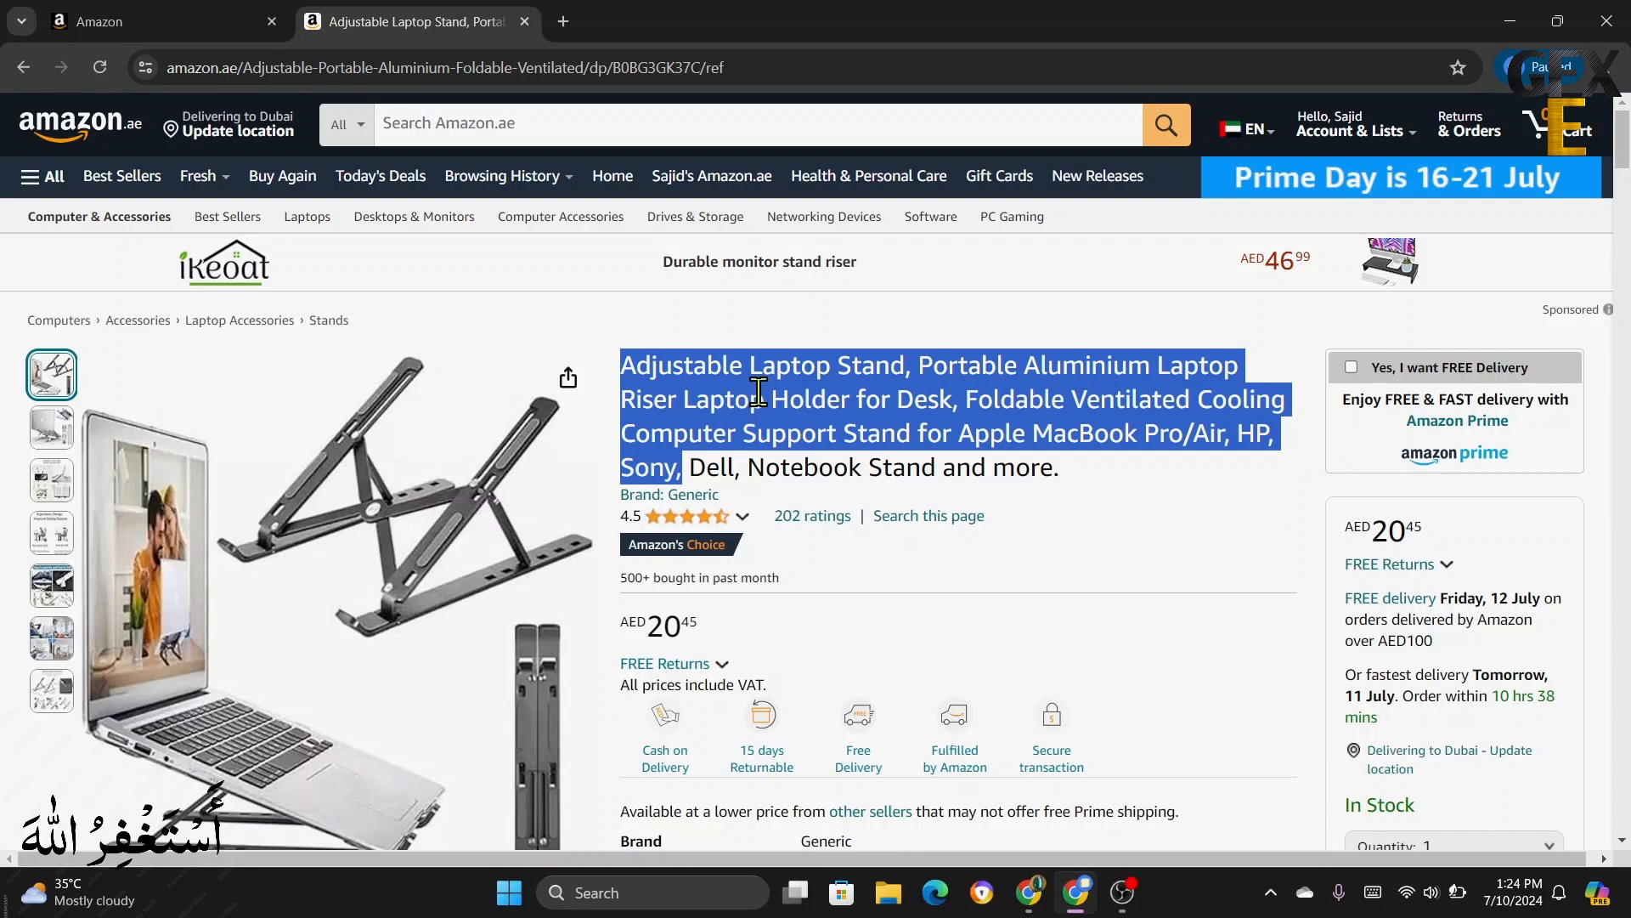
right_click(758, 392)
left_click(775, 425)
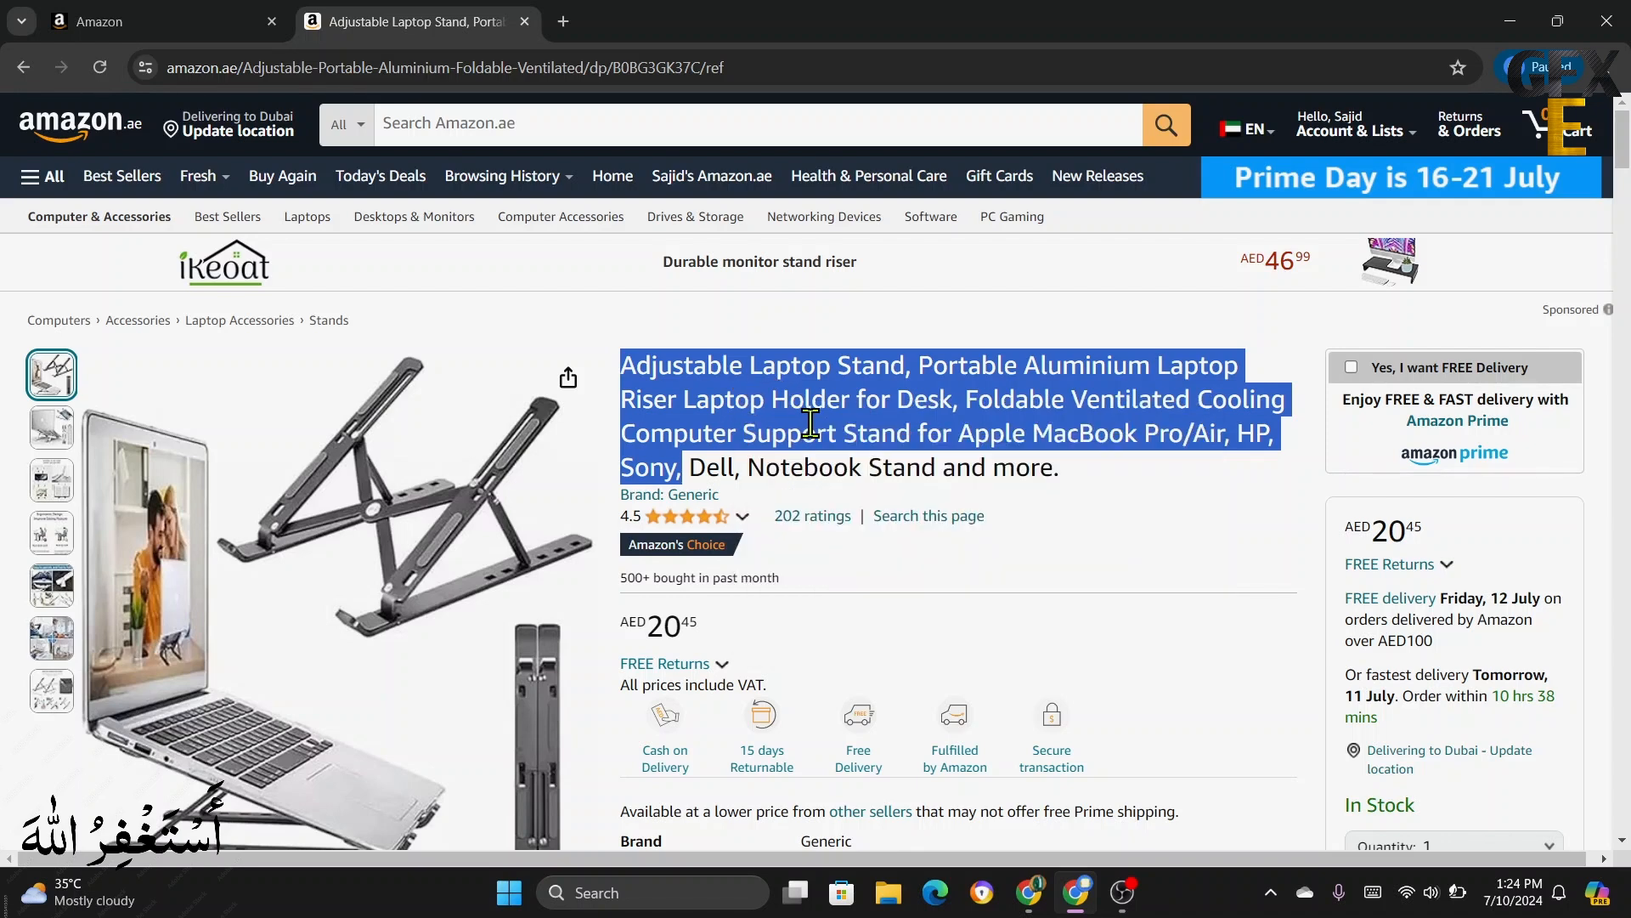
left_click(157, 15)
right_click(680, 428)
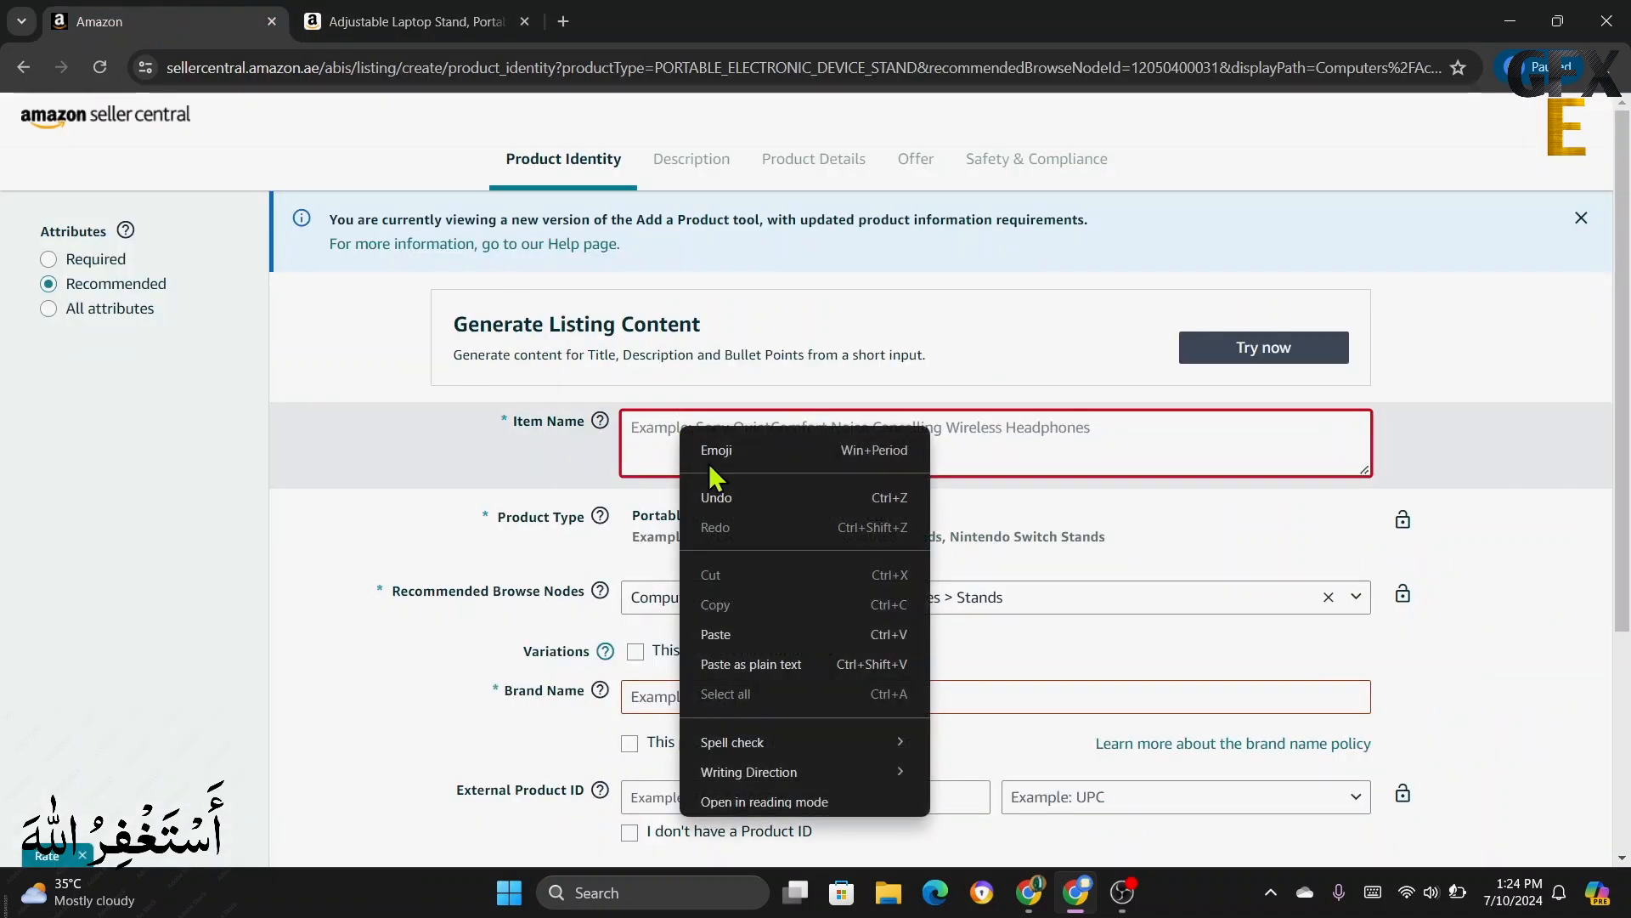
left_click(731, 636)
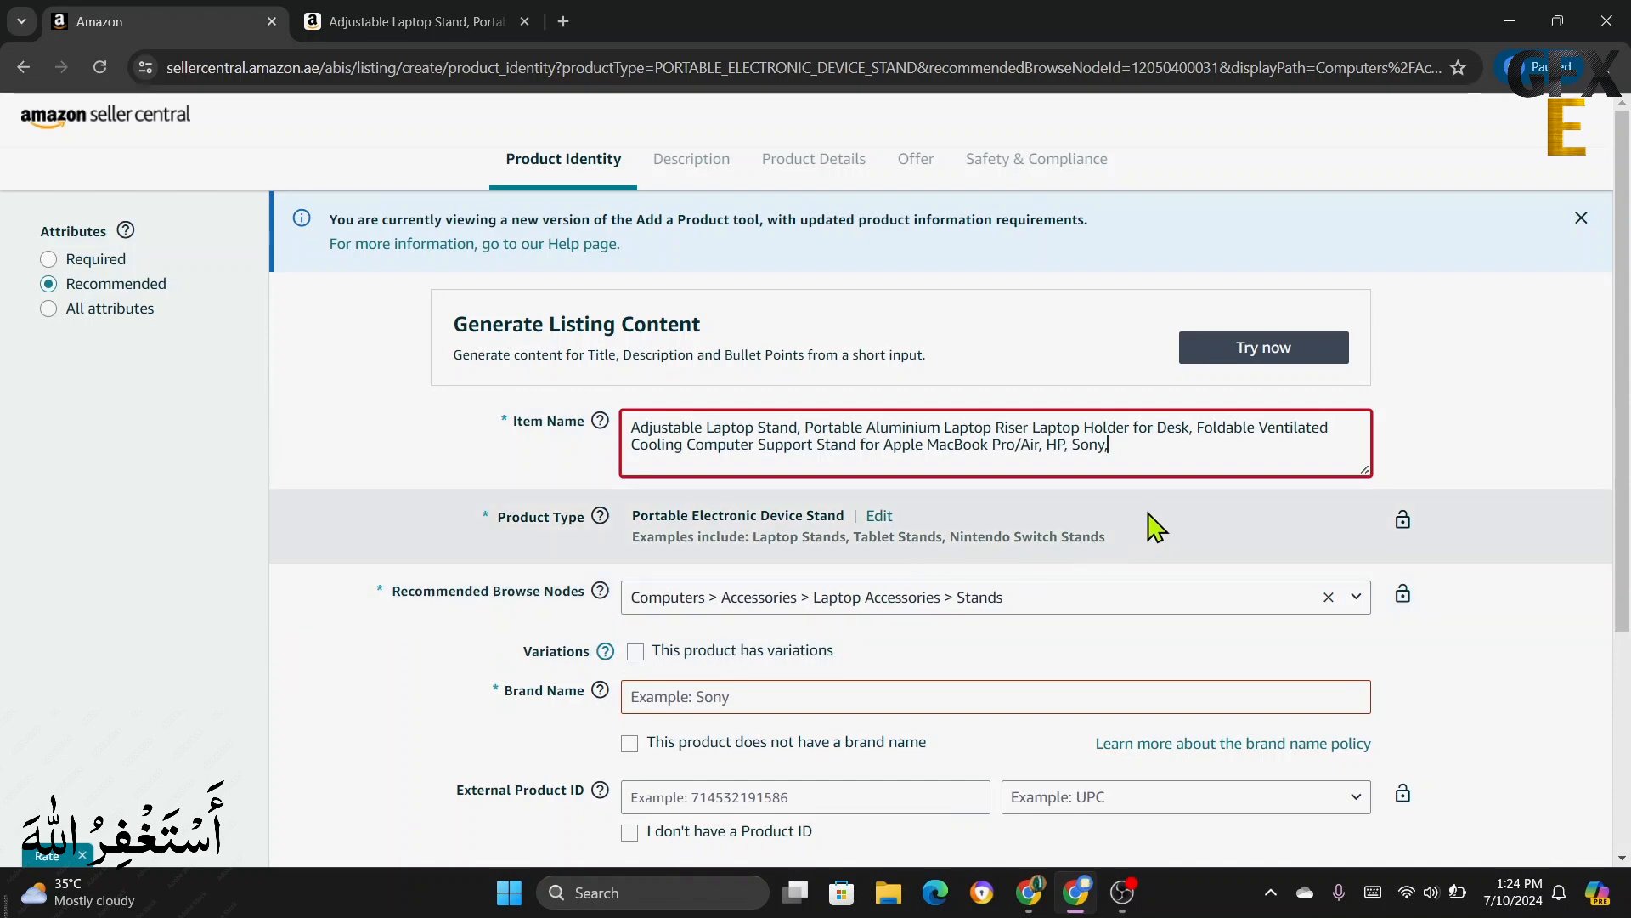
- Limit the listing form to the required attributes only
scroll(1151, 520, "down", 3)
scroll(1041, 483, "up", 3)
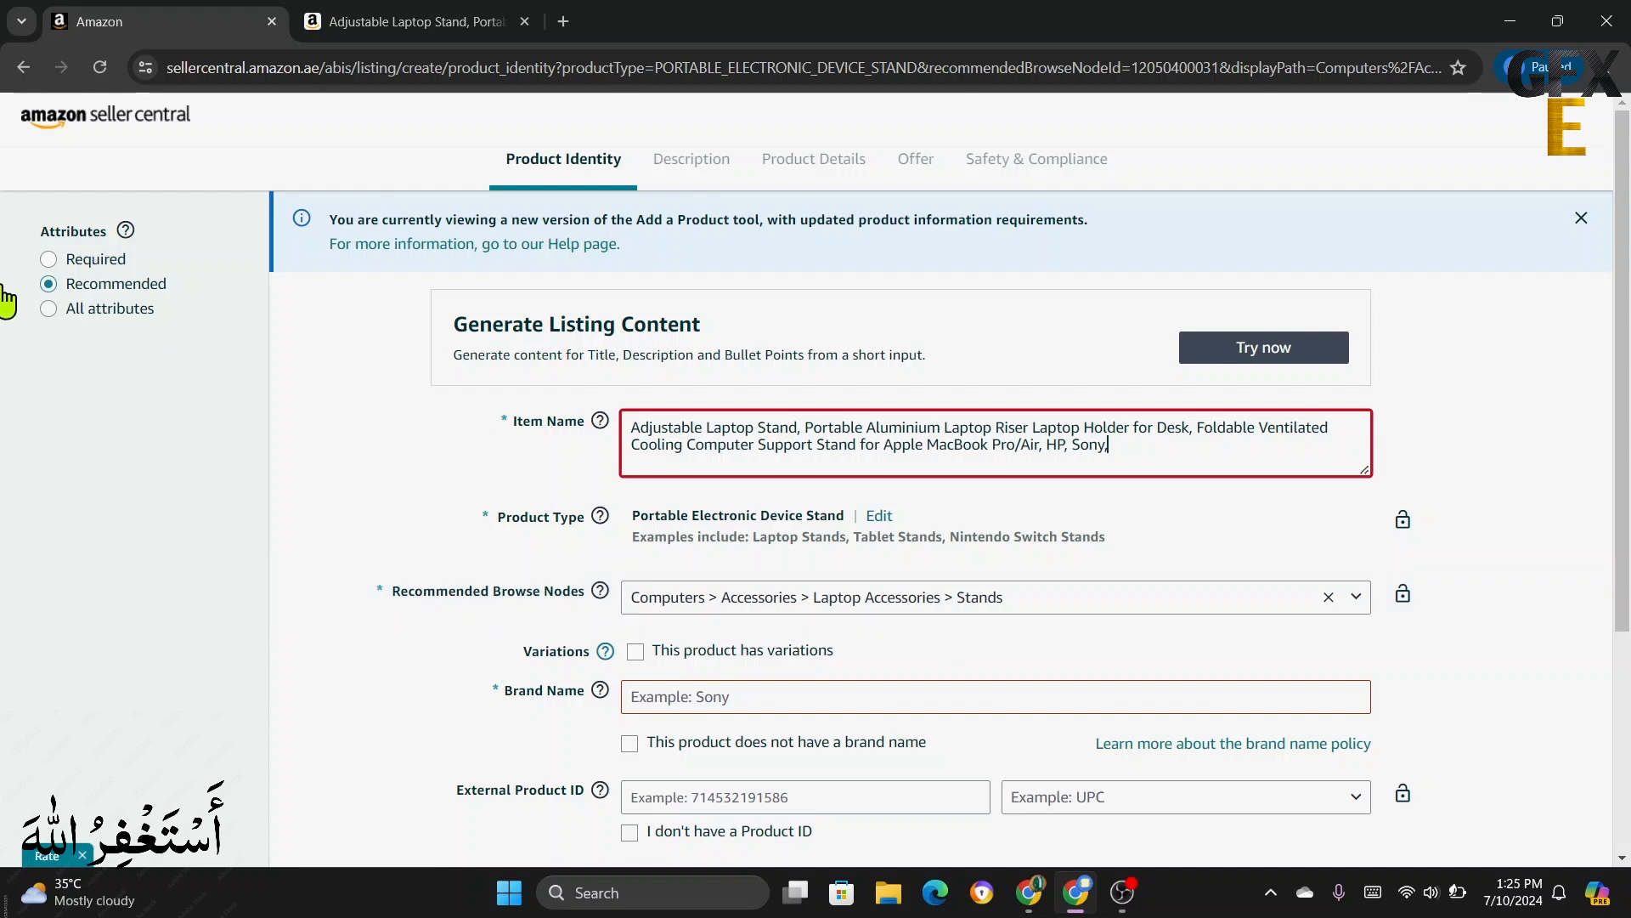
left_click(49, 260)
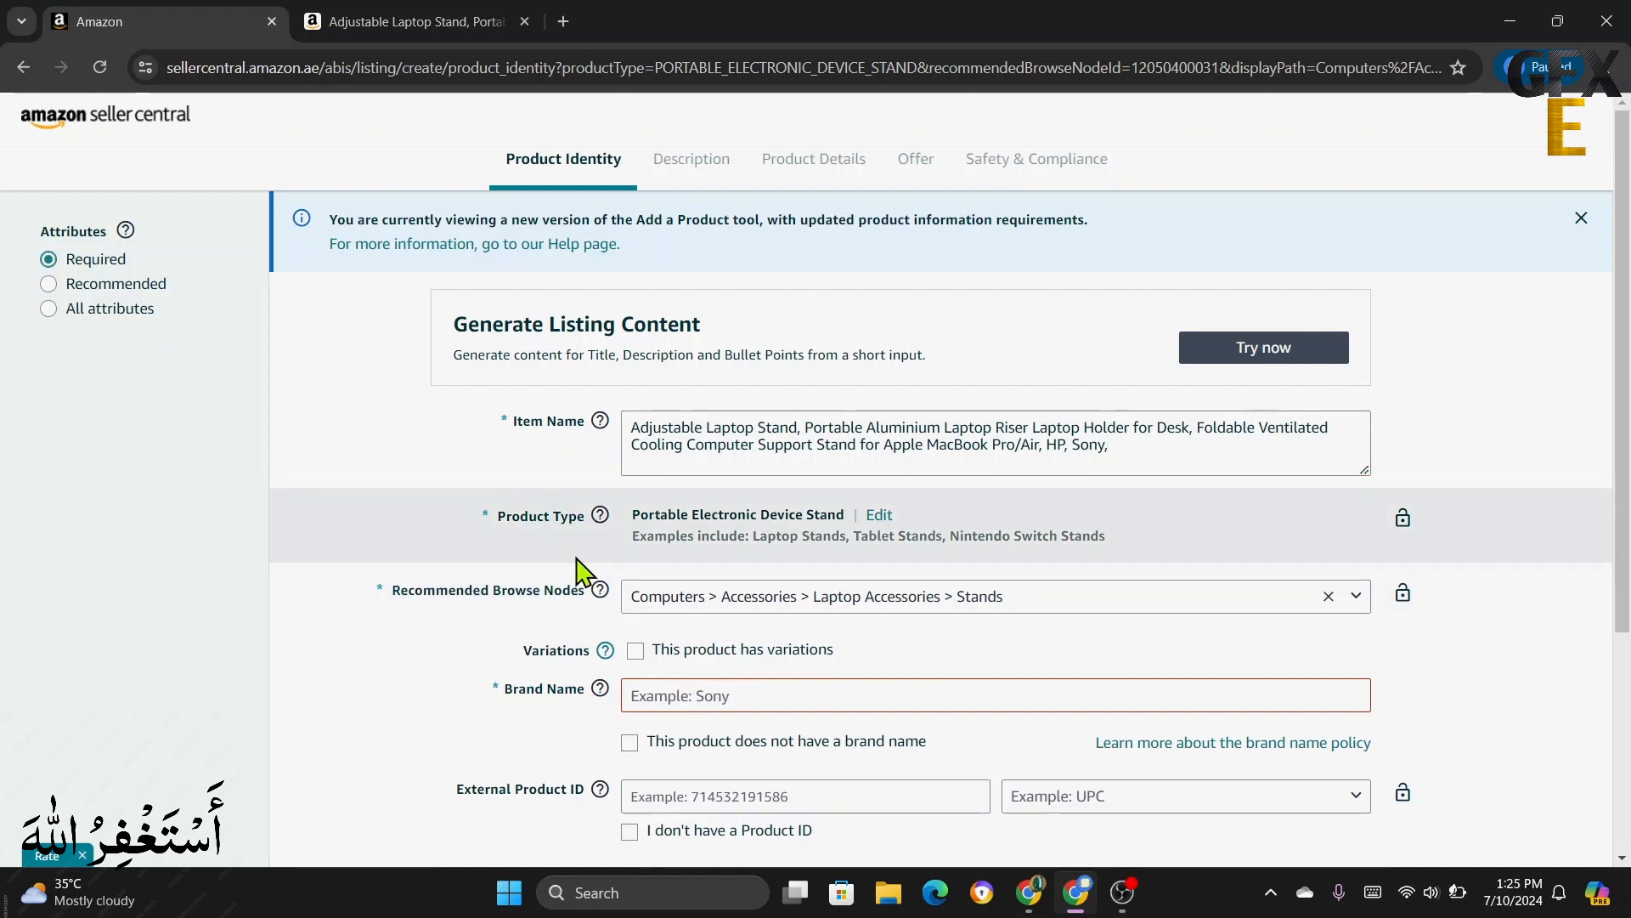
- Mark the product as having no brand name and no product ID, and continue to the listing's description section
scroll(592, 565, "down", 2)
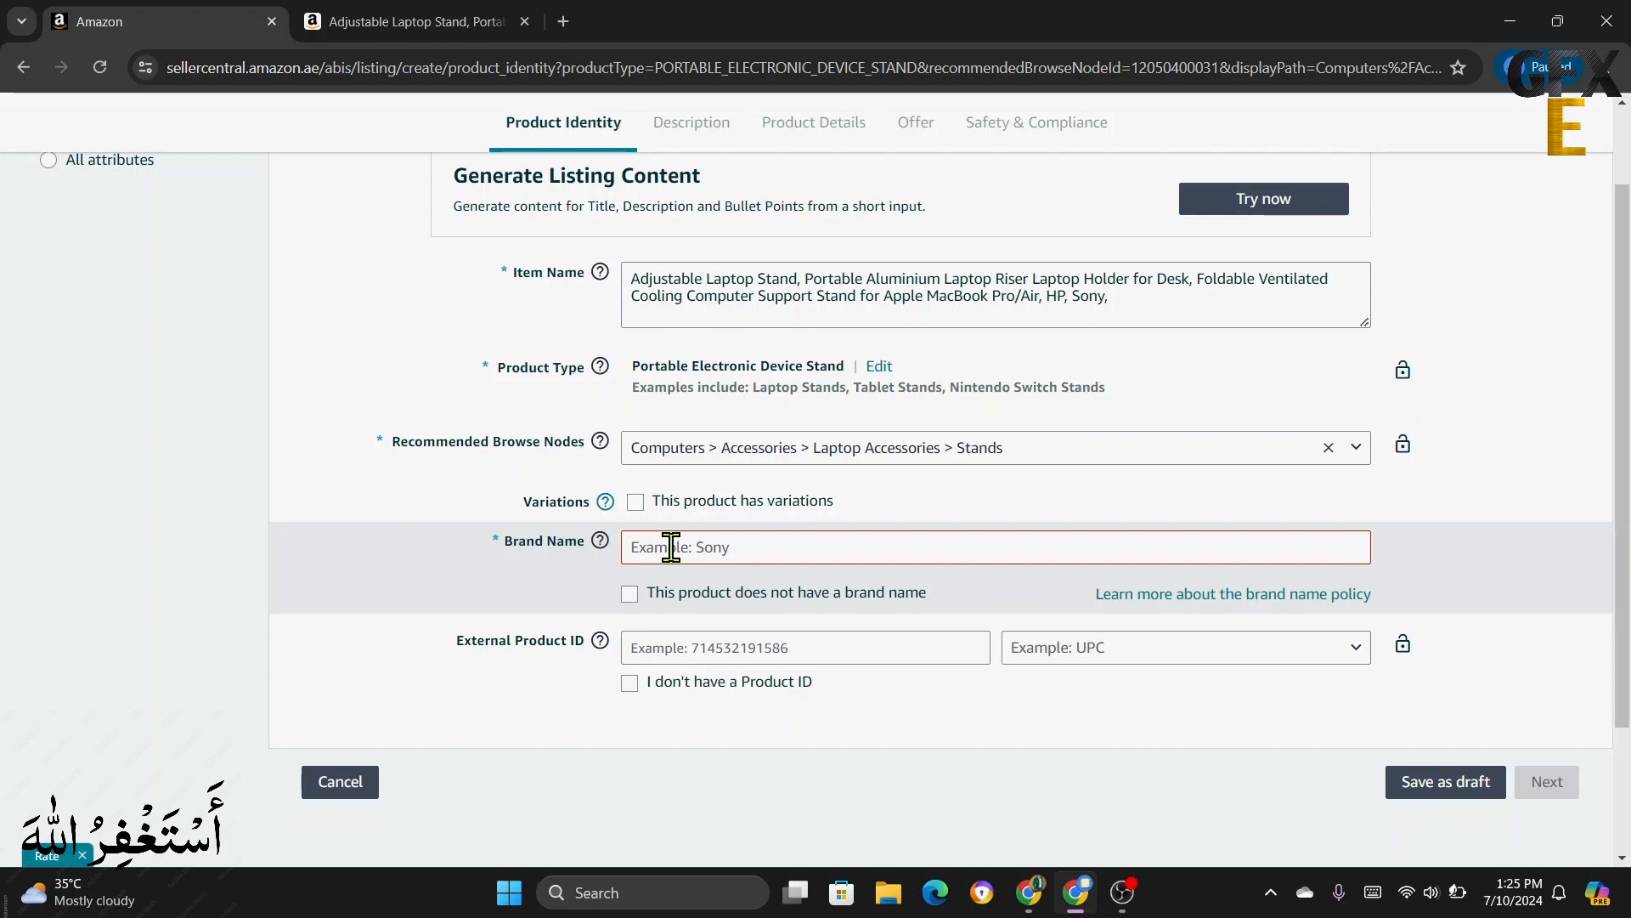
left_click(629, 593)
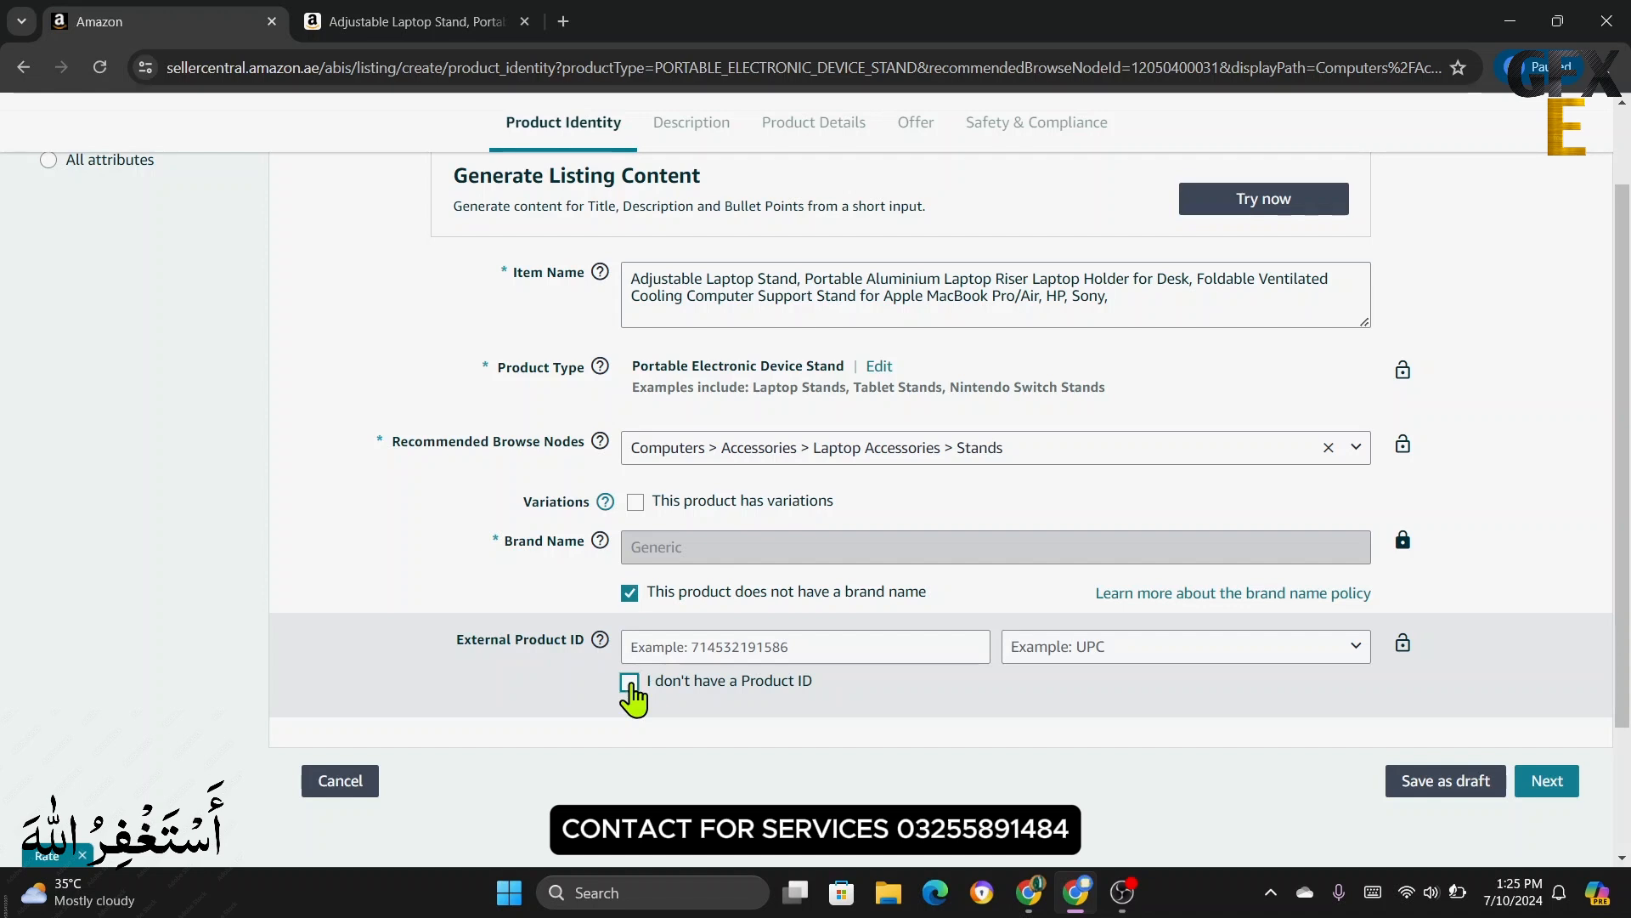
left_click(630, 683)
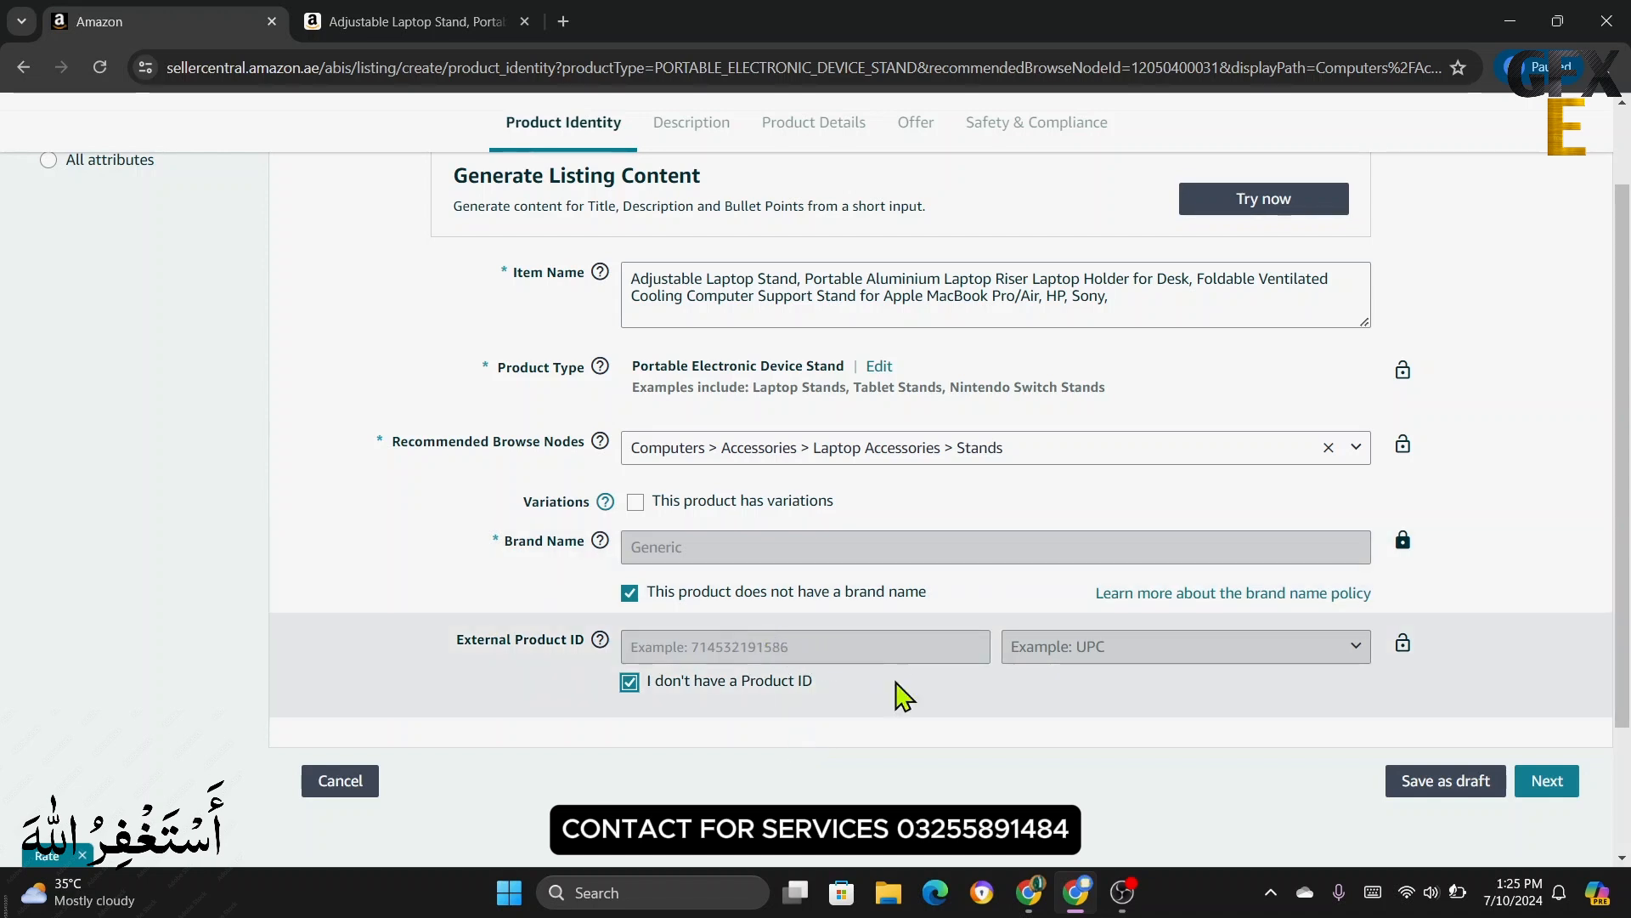
left_click(1546, 783)
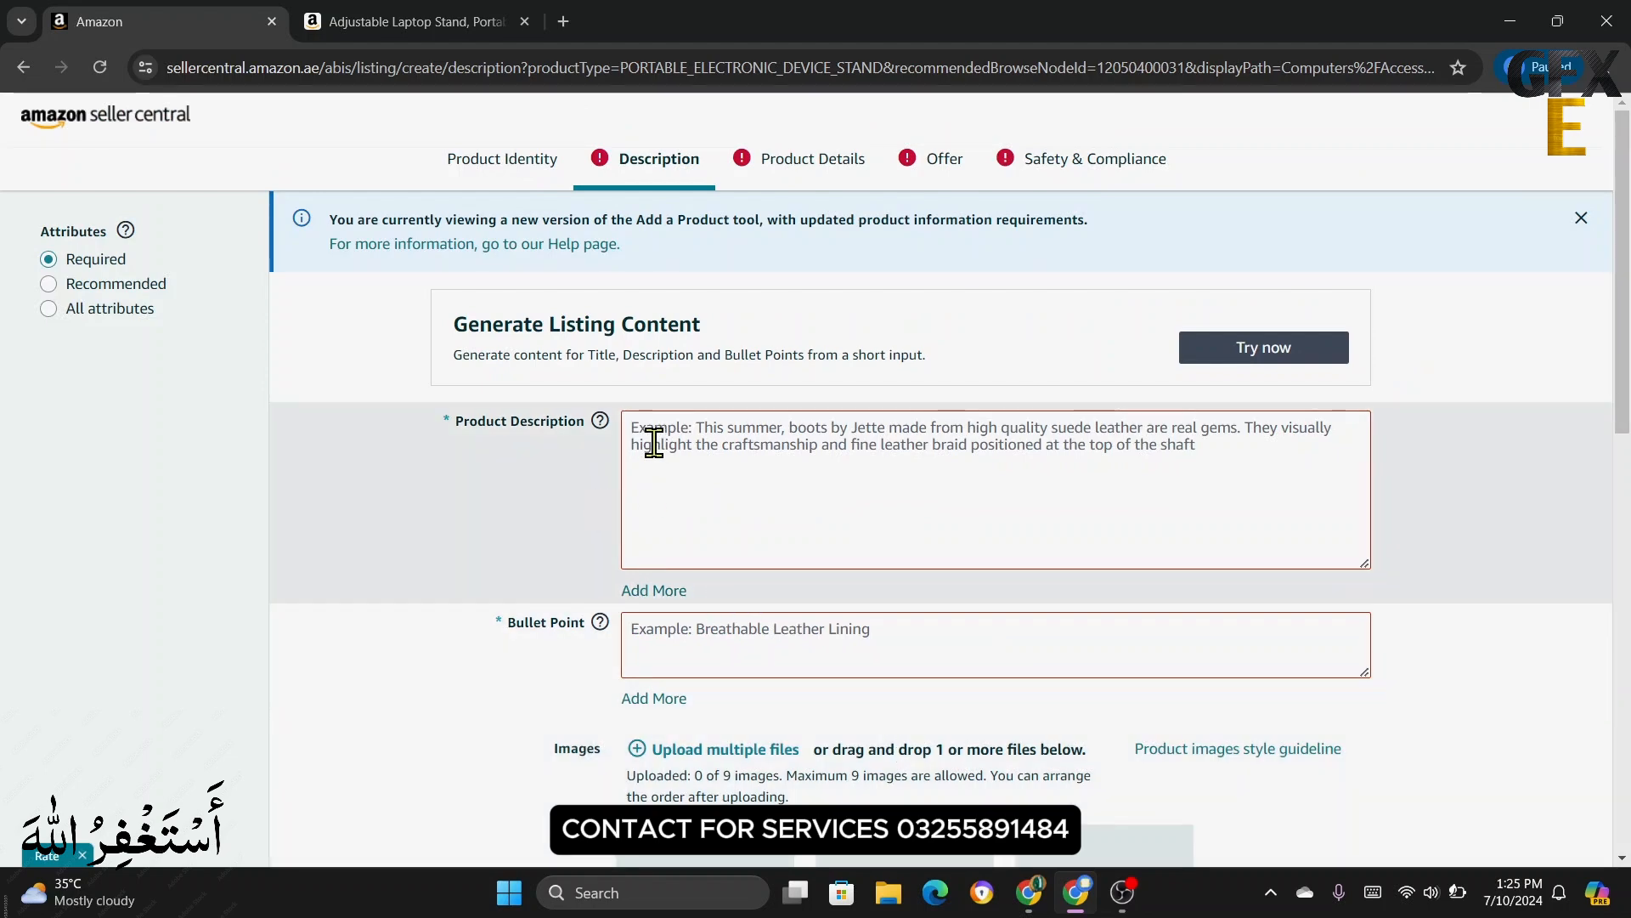
- Copy the product page's description from "Laptop users are often found" through "heat-dissipating adjustable laptop holder:"
left_click(661, 432)
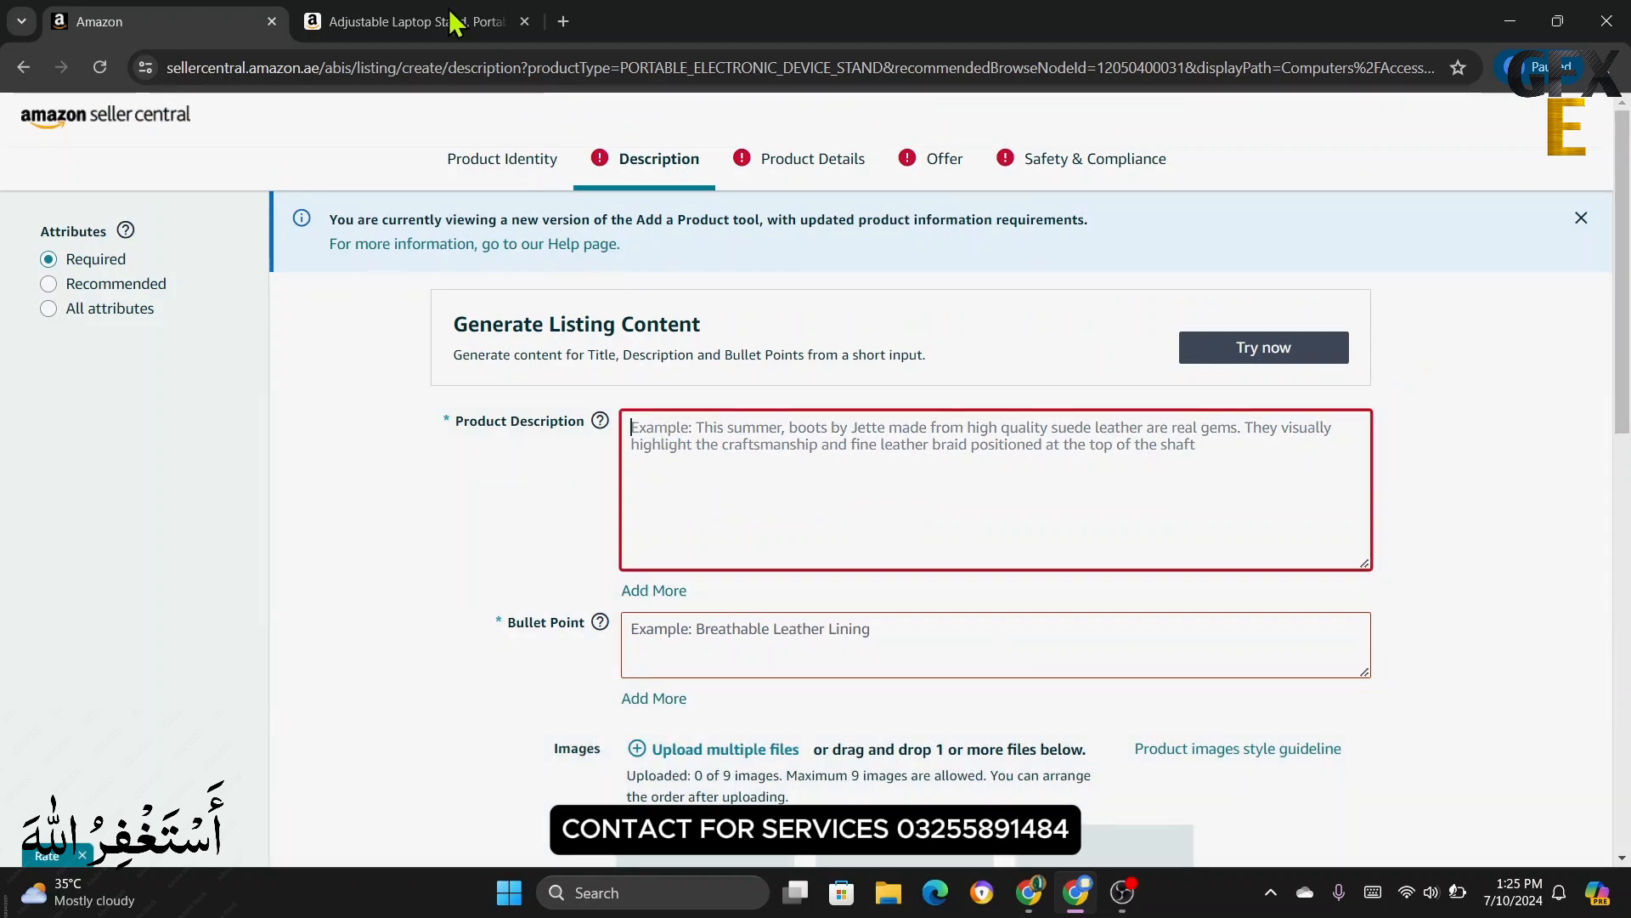
left_click(440, 23)
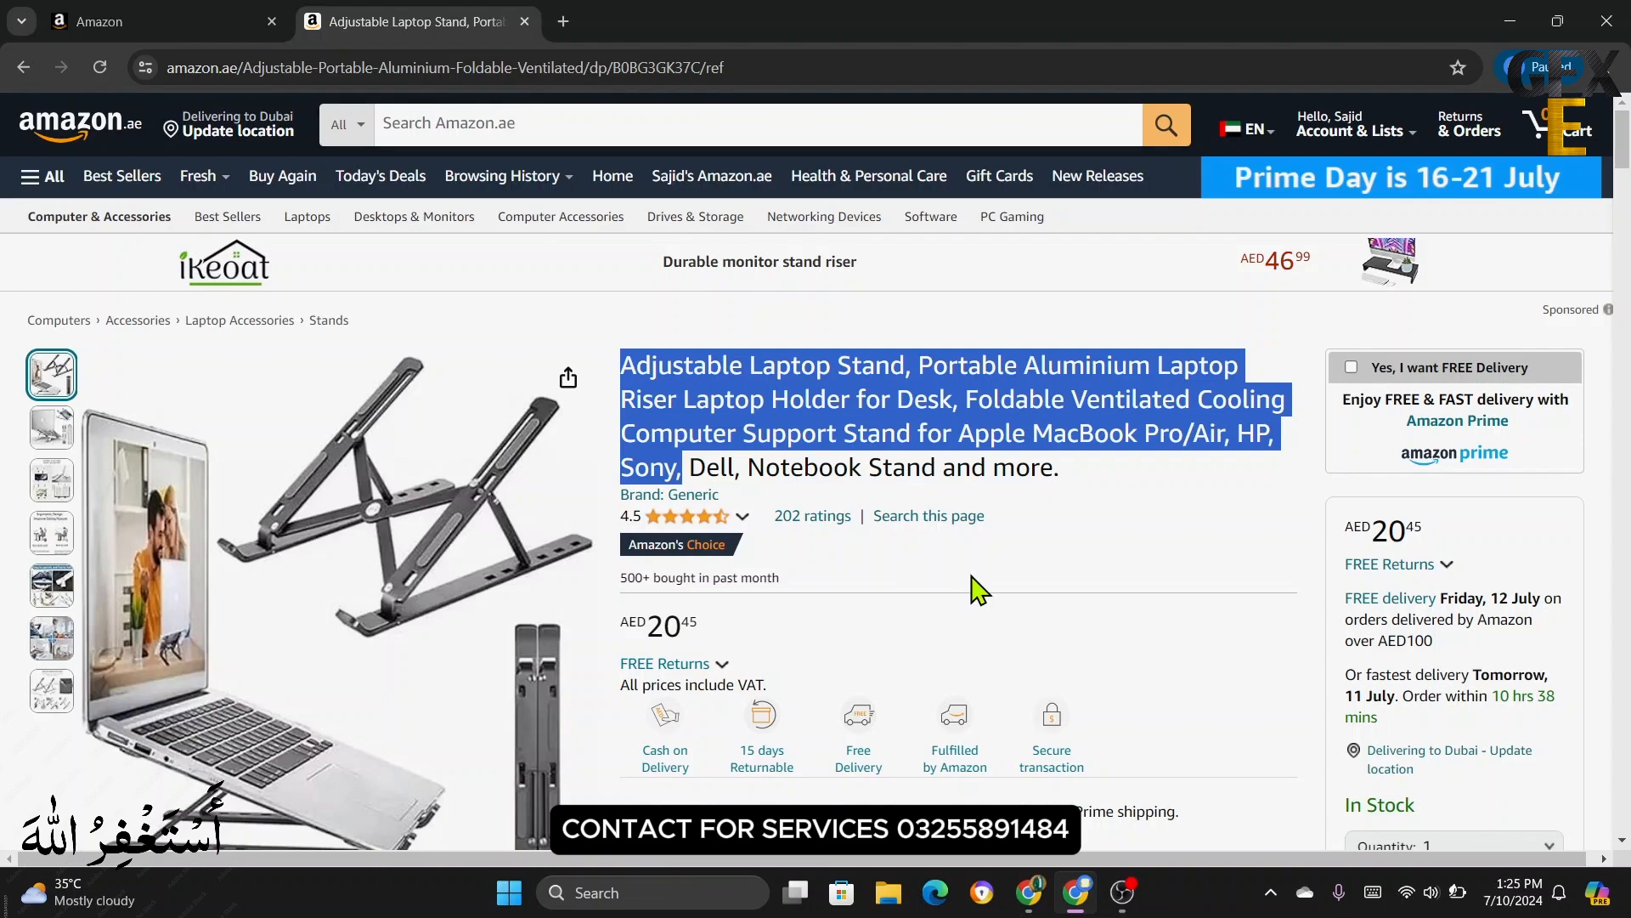
left_click(977, 588)
scroll(879, 574, "down", 6)
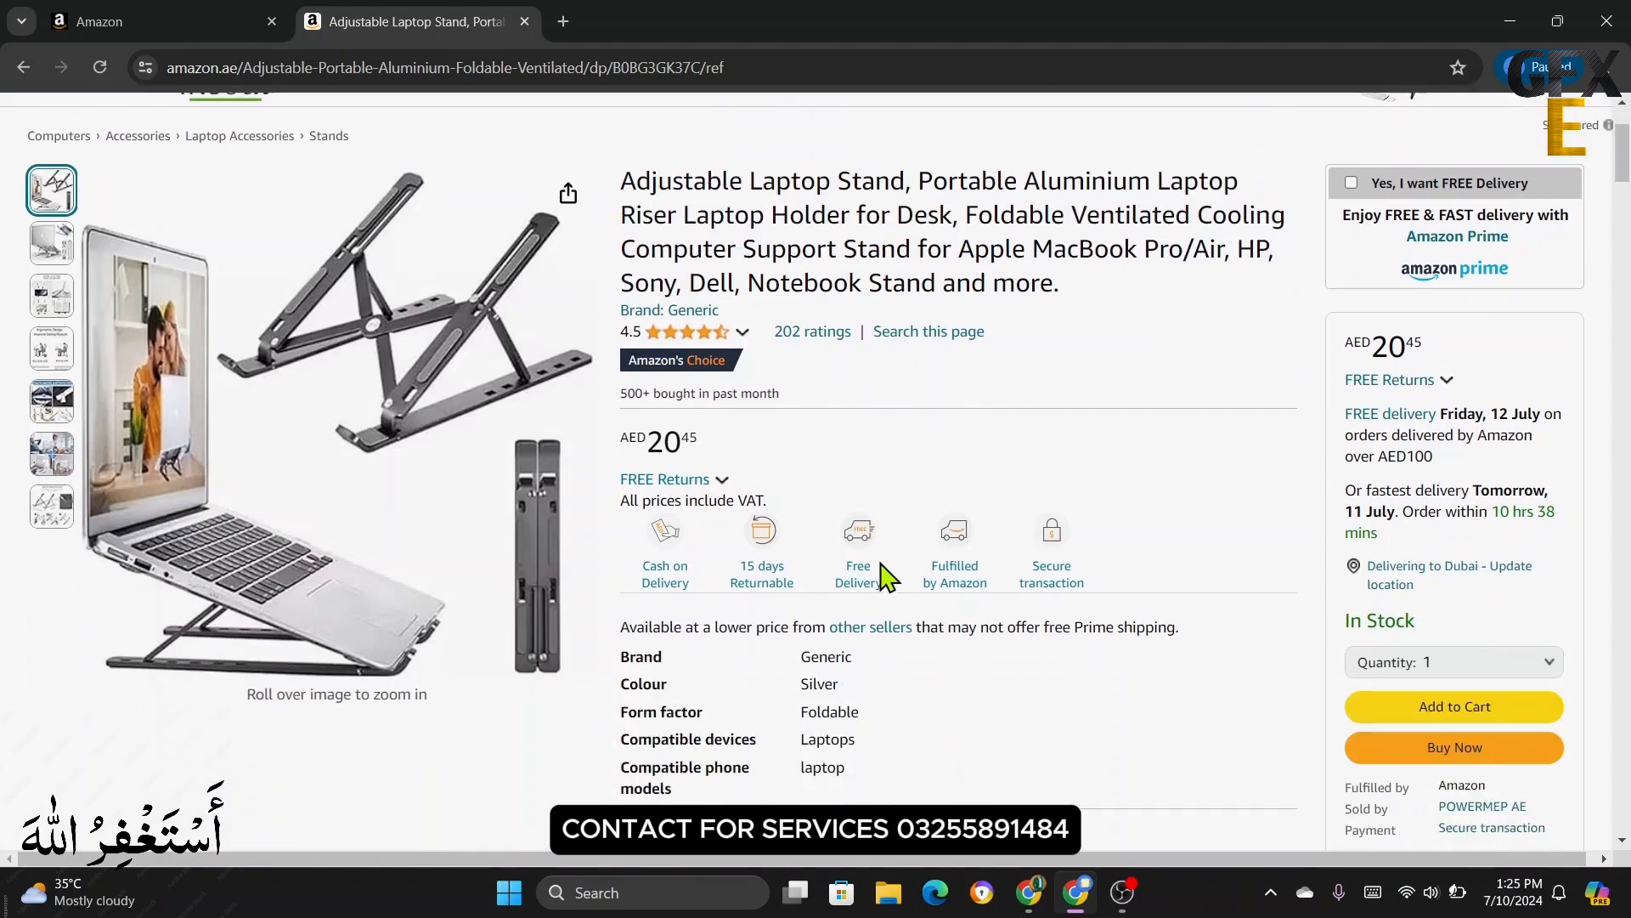
scroll(884, 578, "down", 15)
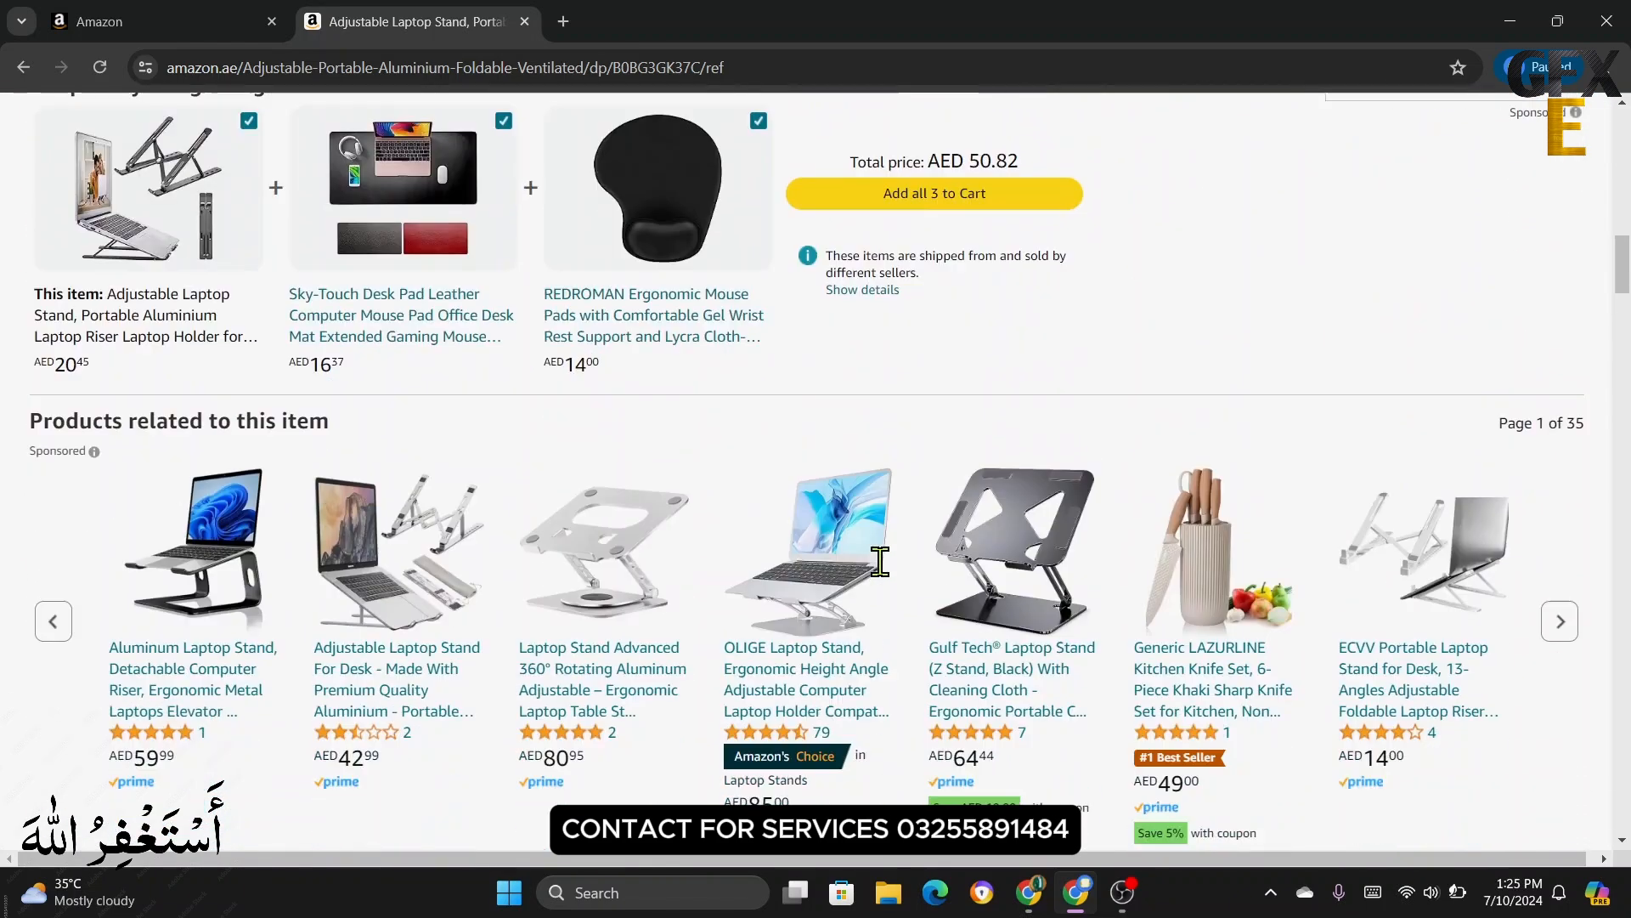
scroll(882, 580, "down", 10)
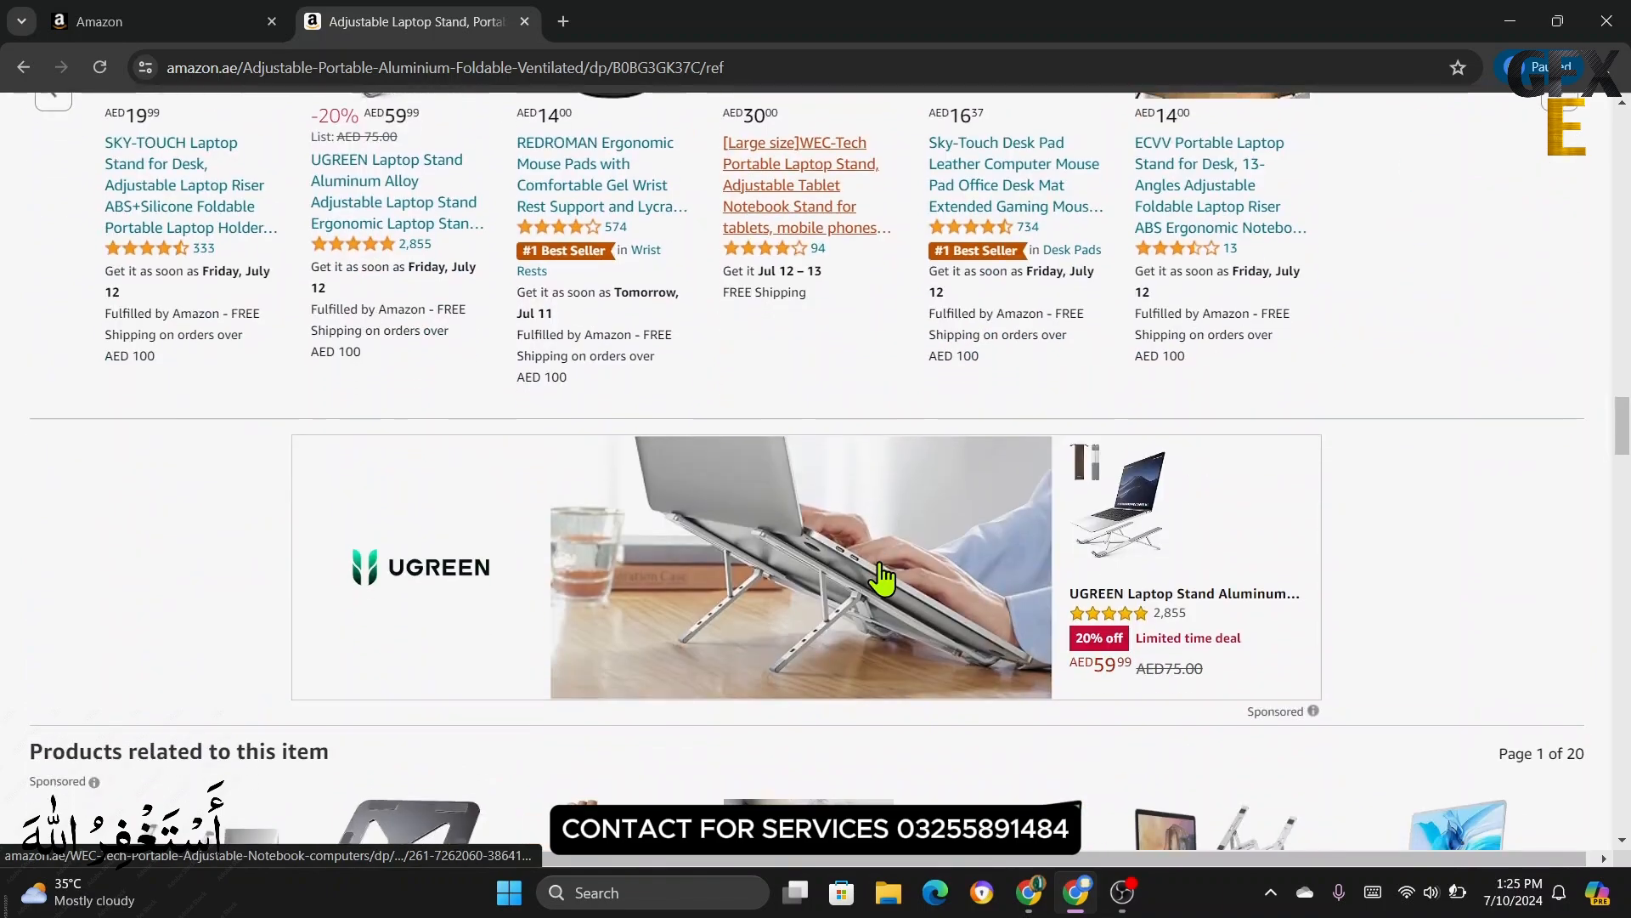
scroll(882, 577, "down", 8)
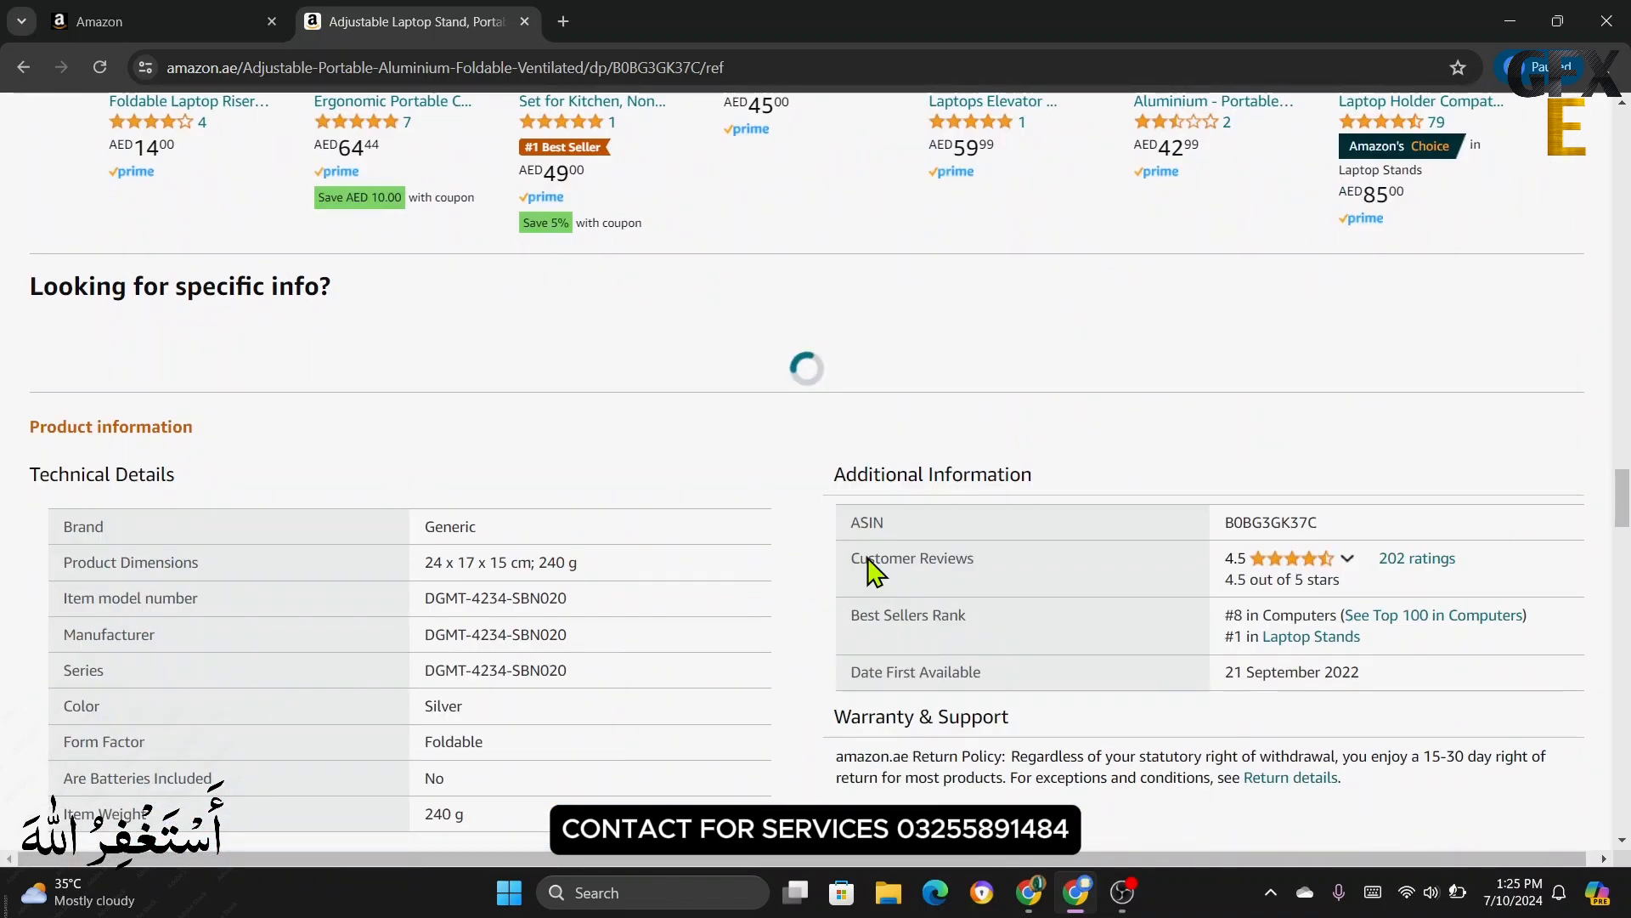
scroll(874, 573, "down", 5)
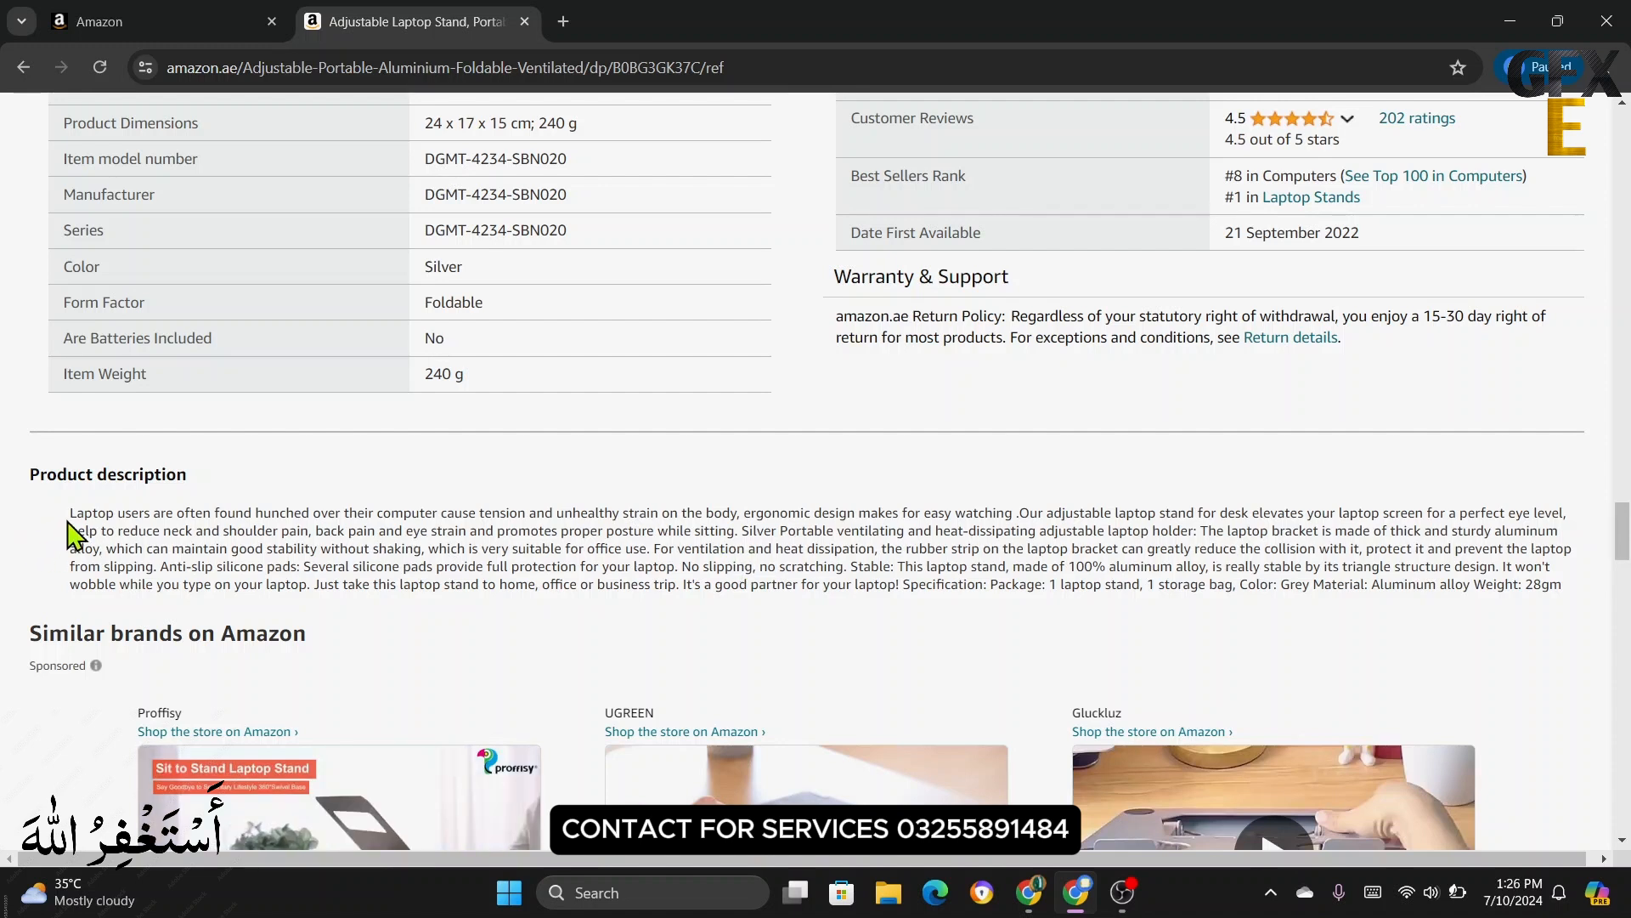
left_click_drag(69, 513, 1002, 510)
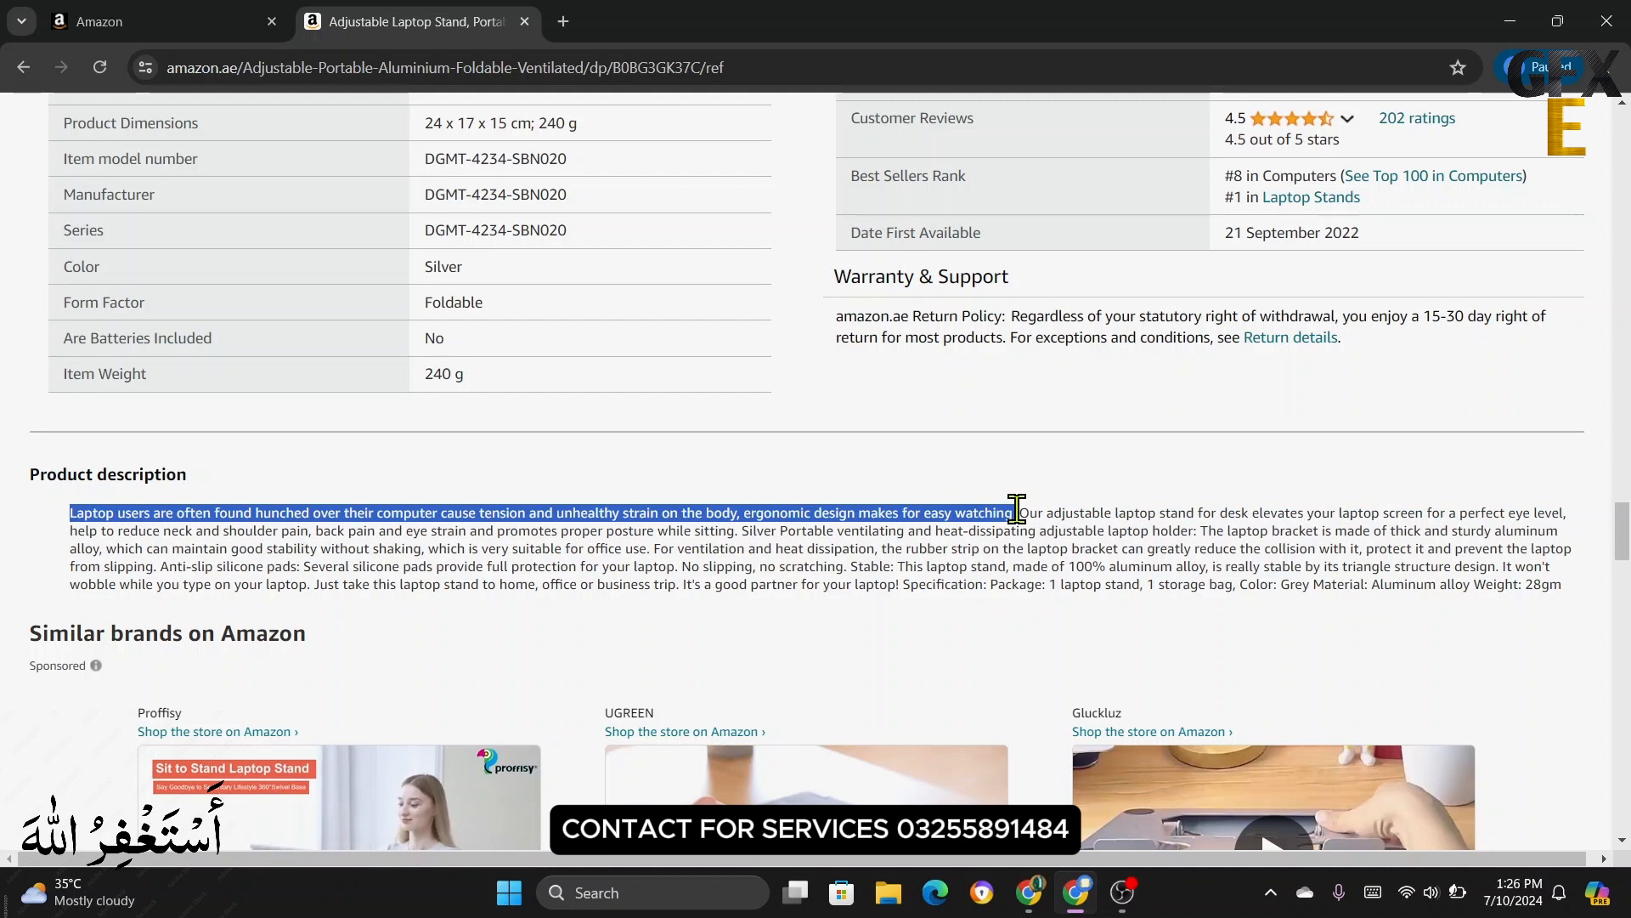
left_click_drag(1018, 508, 1187, 533)
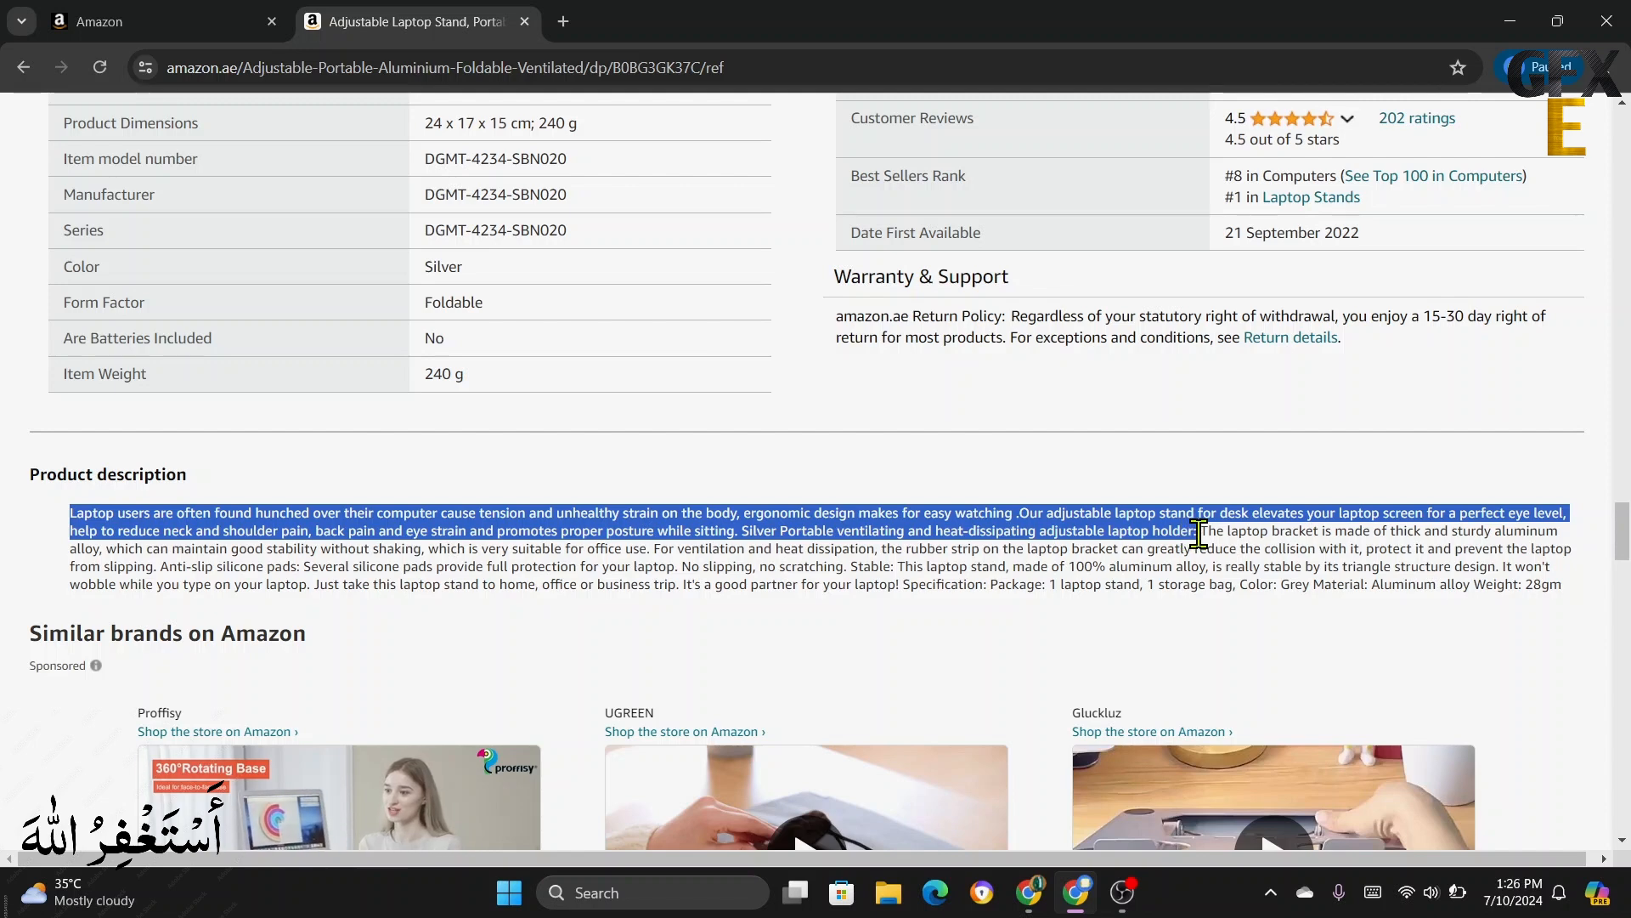
right_click(1089, 520)
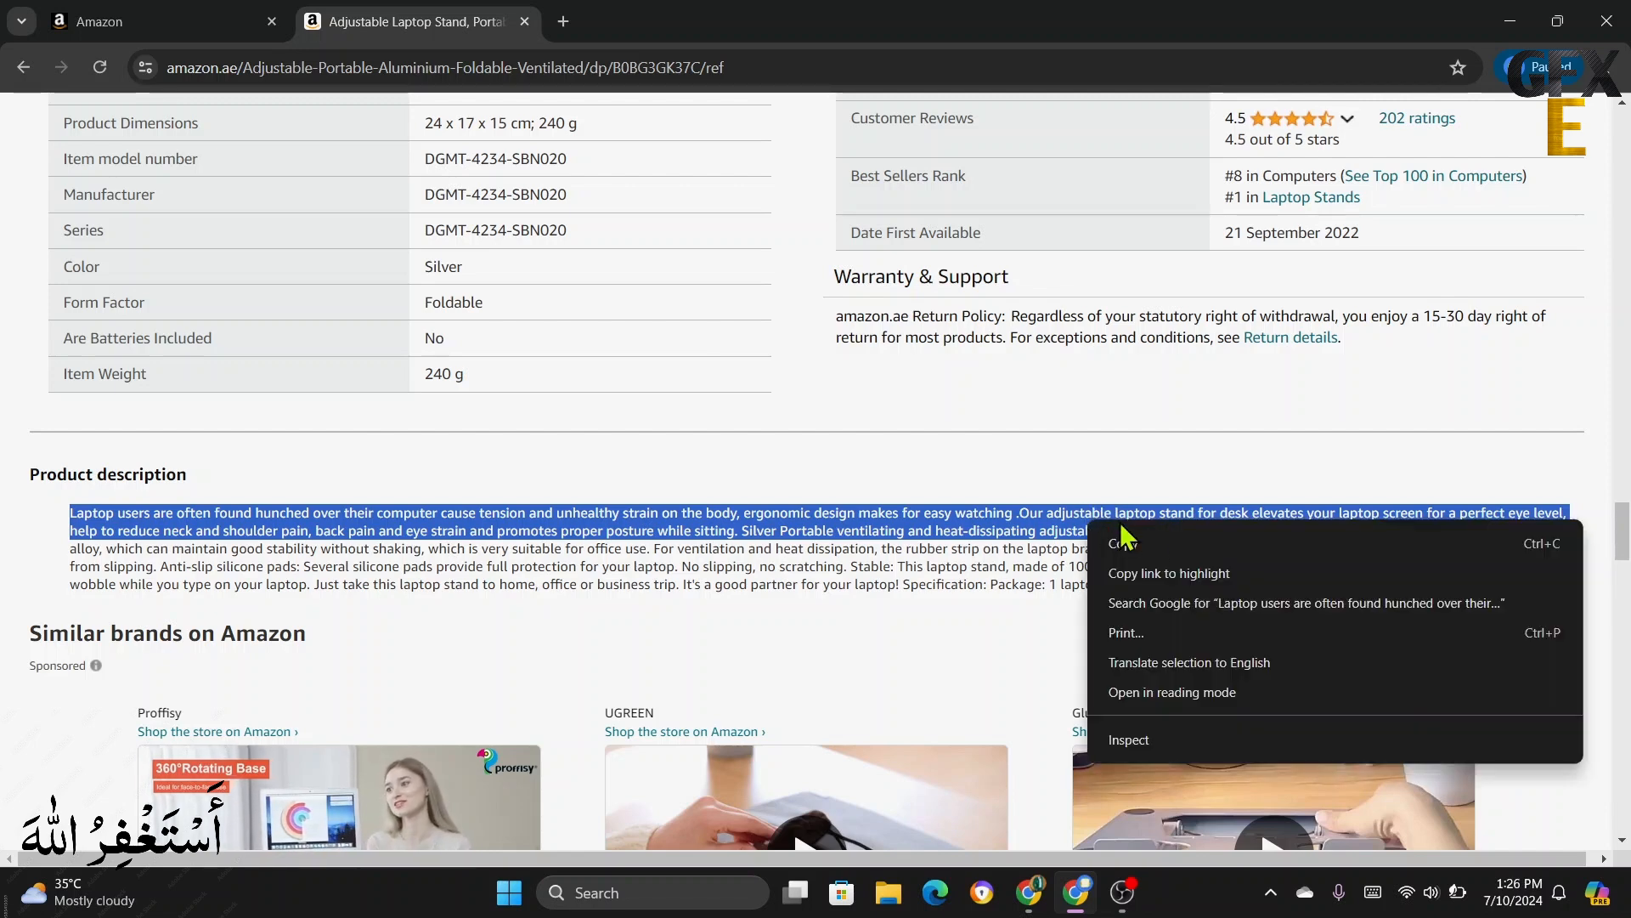
left_click(1163, 535)
- Paste the copied description text into the new listing's product description
left_click(161, 22)
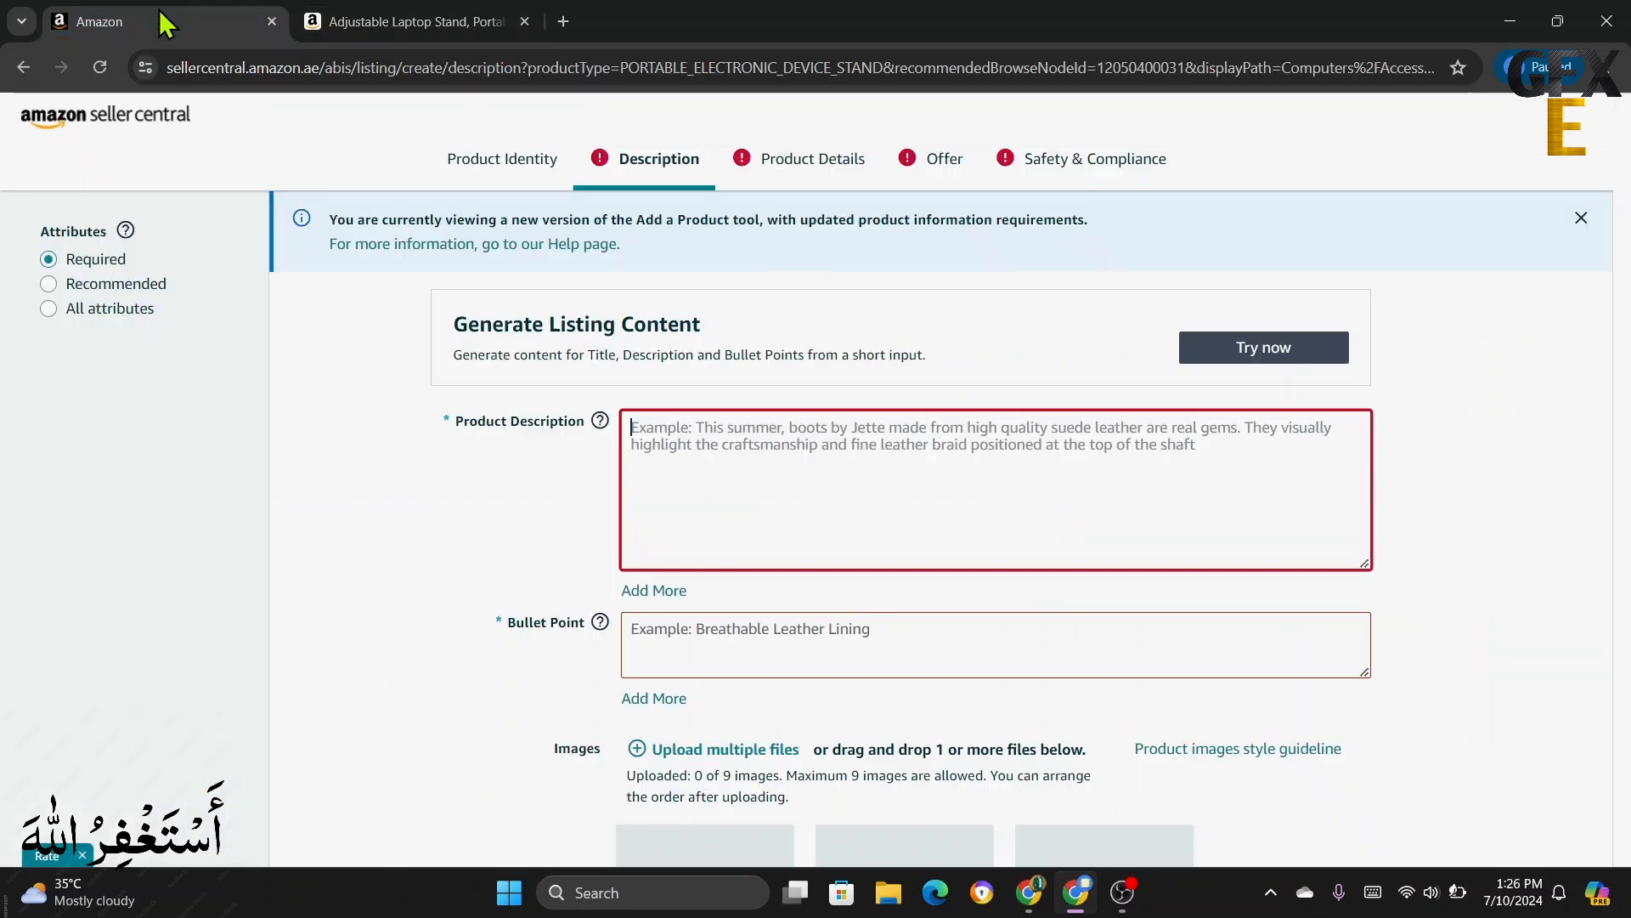
left_click(666, 430)
right_click(666, 430)
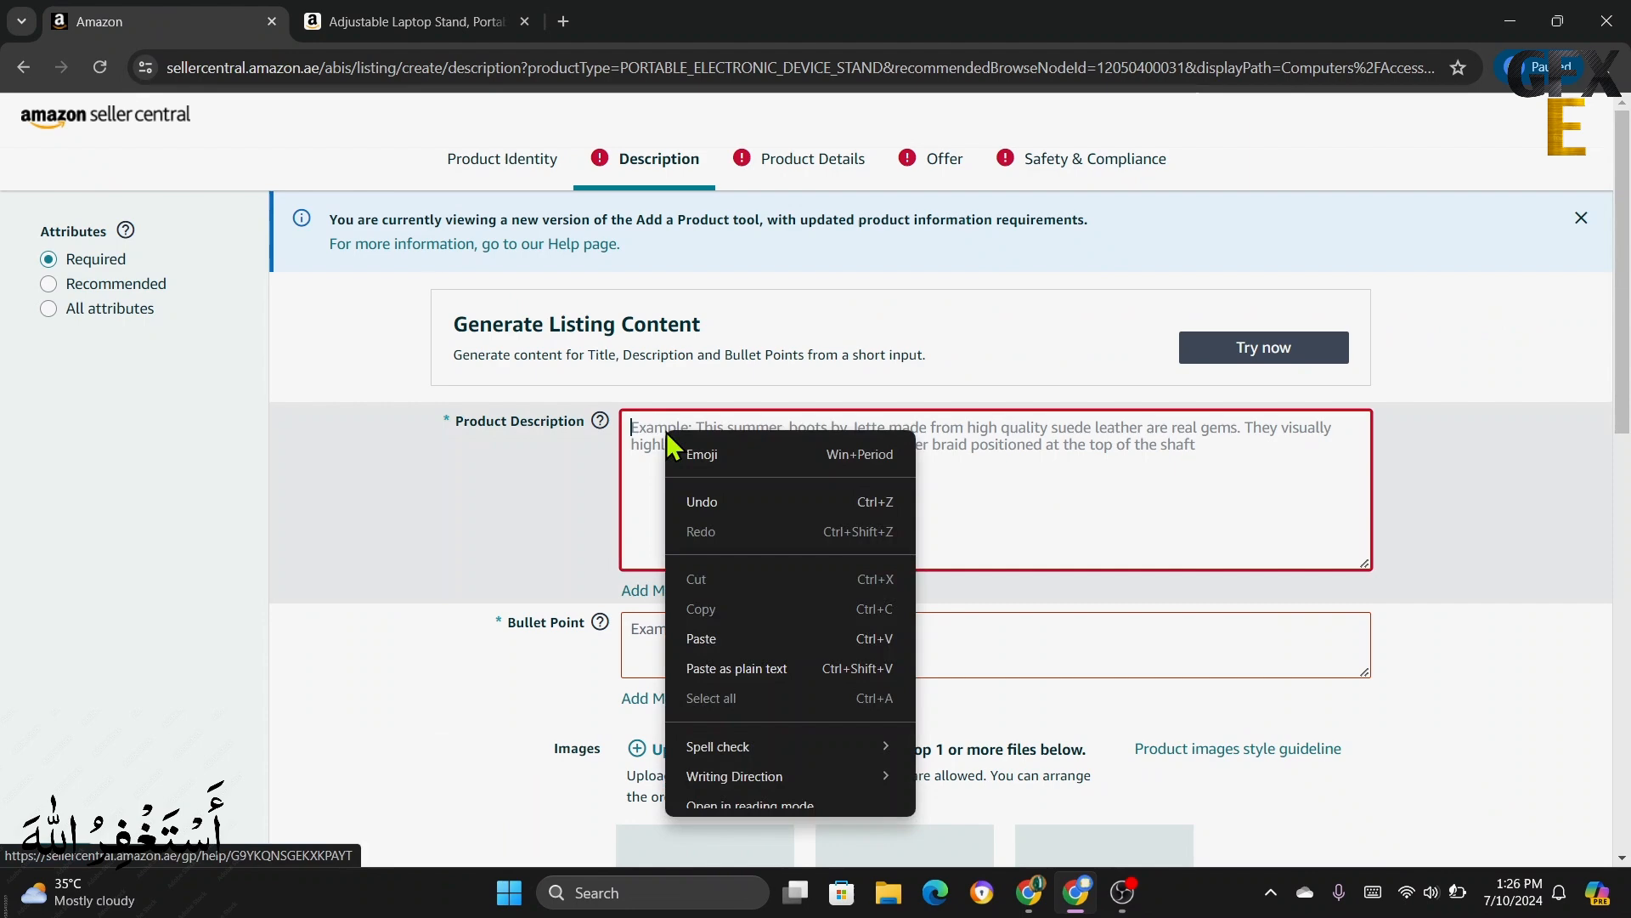
left_click(724, 639)
- Copy the product page's description from "This laptop stand, made of 100% aluminum alloy" through "Weight: 28gm" and append it to the listing's product description
left_click(417, 22)
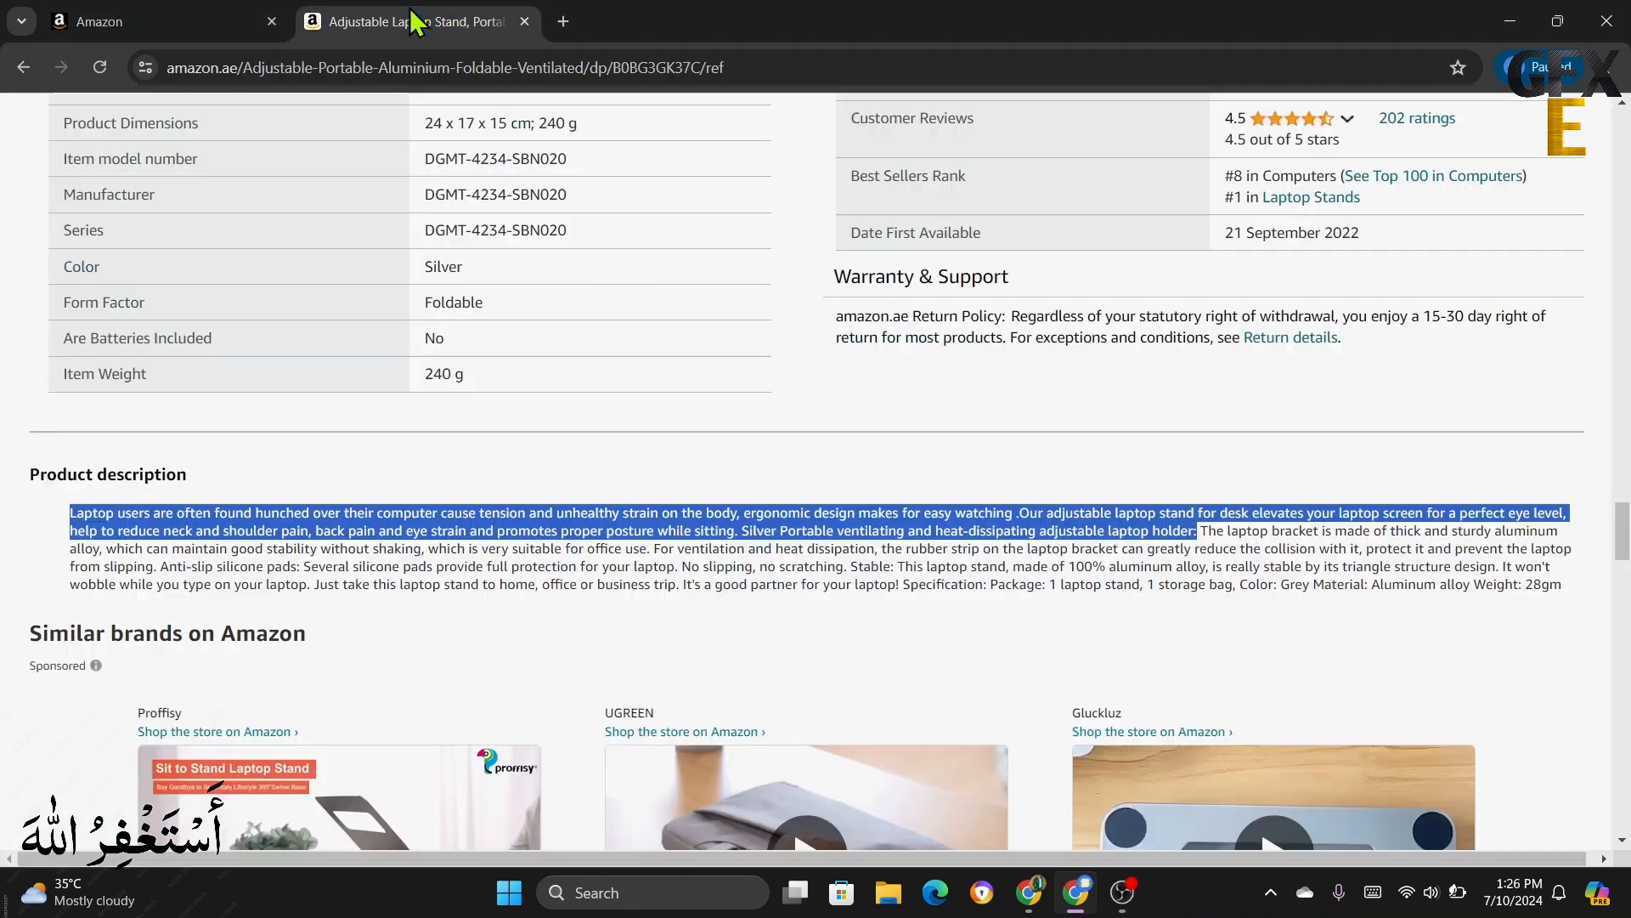
left_click(819, 633)
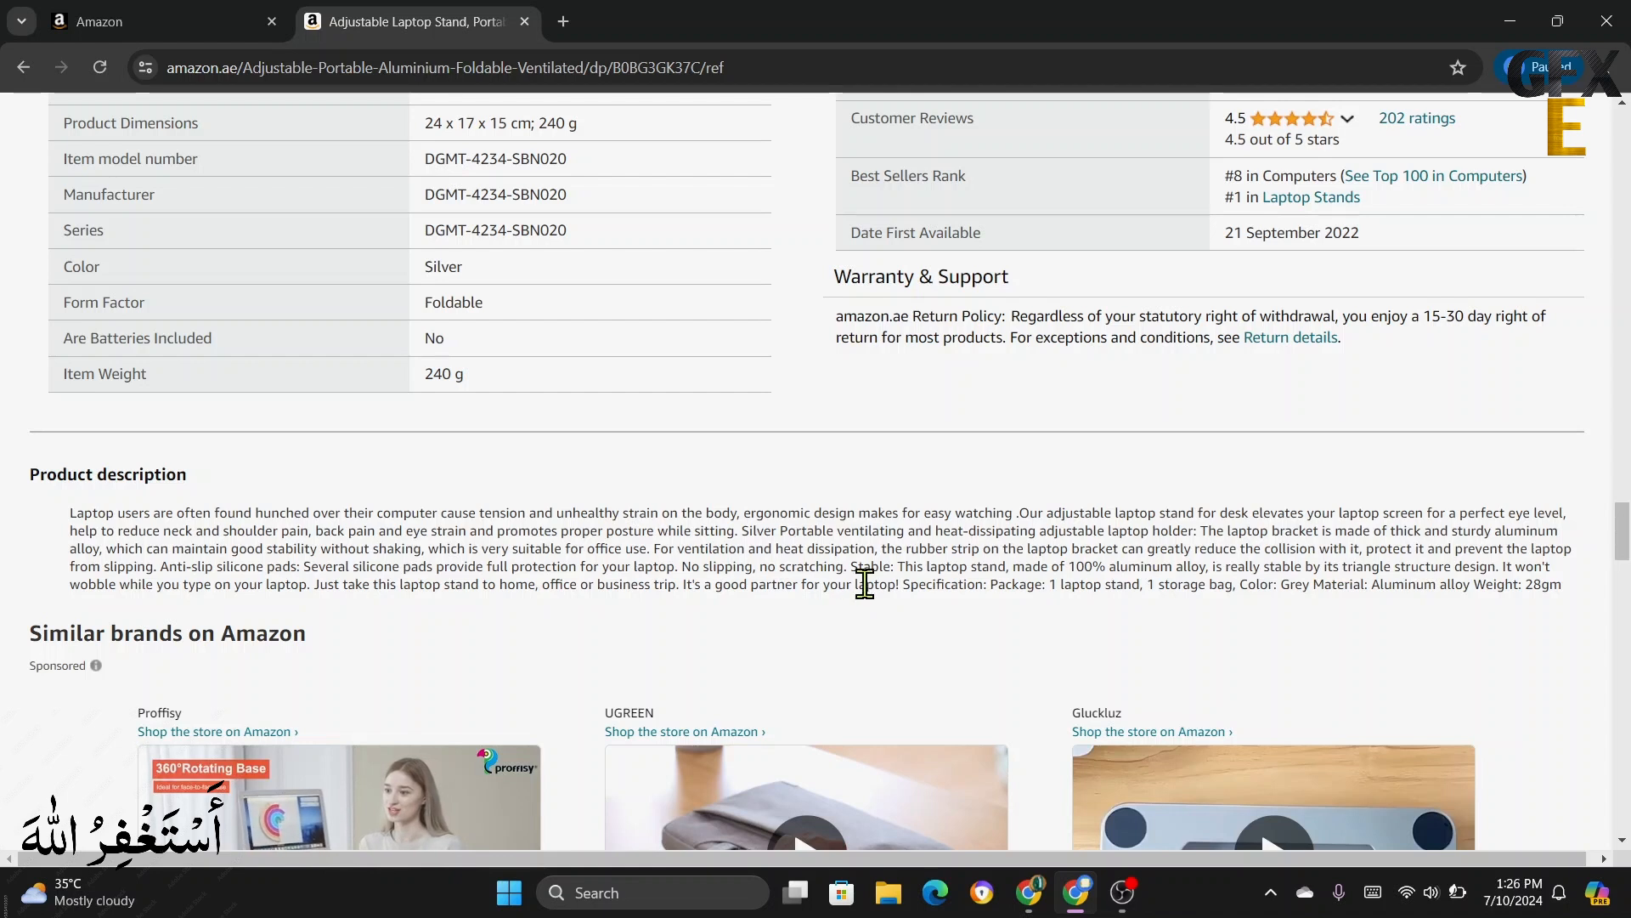
left_click_drag(899, 568, 1584, 597)
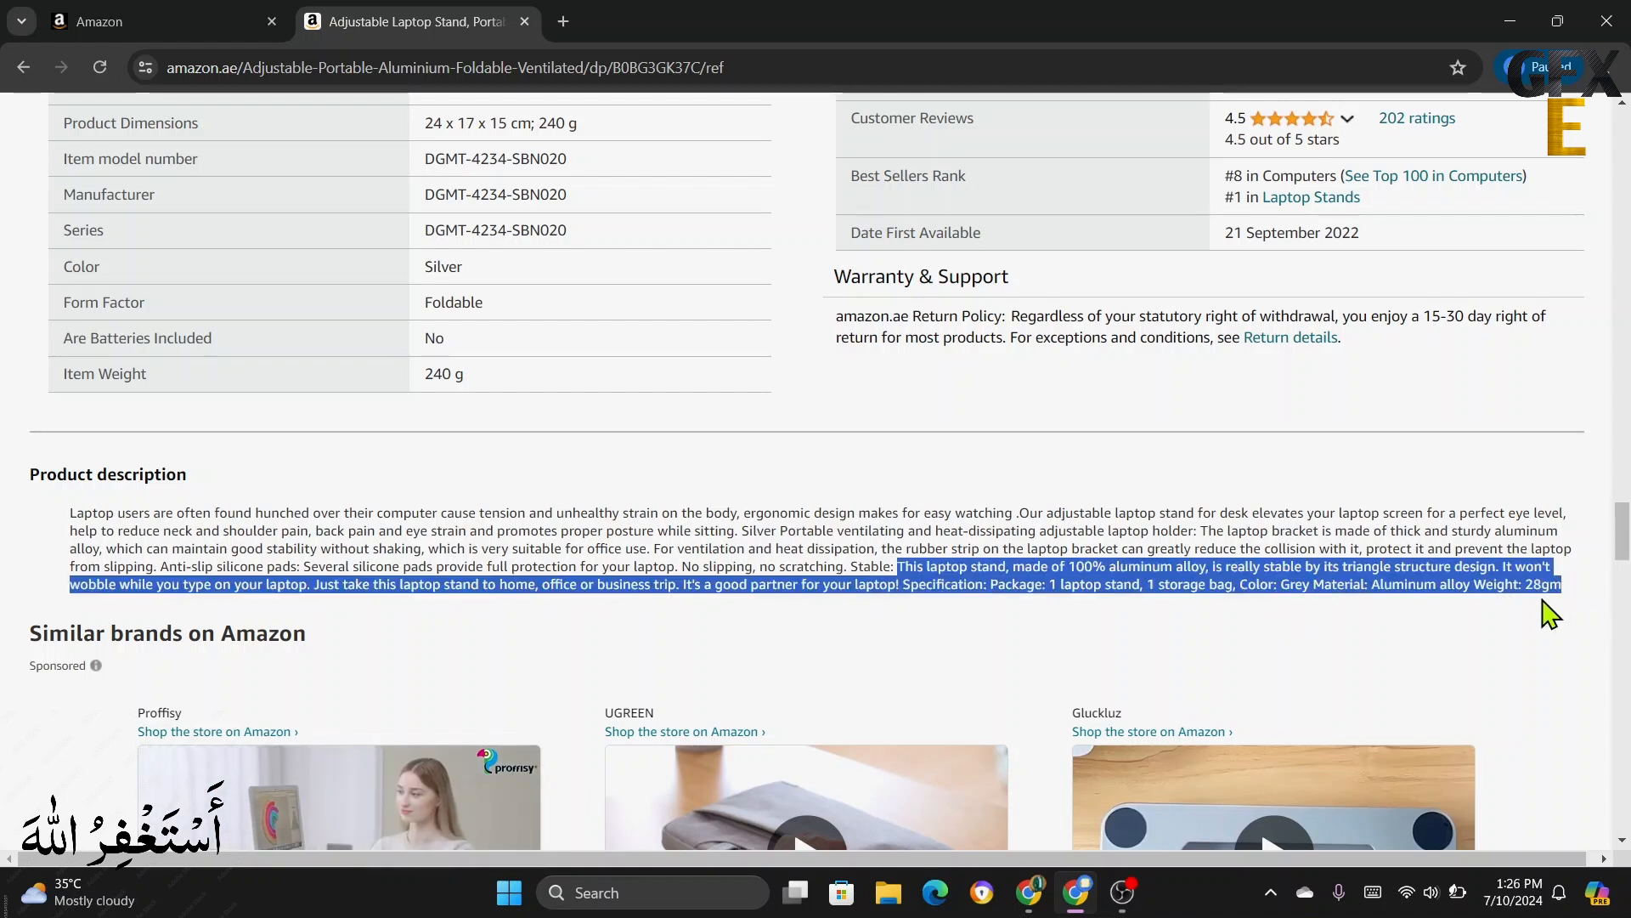
right_click(1421, 577)
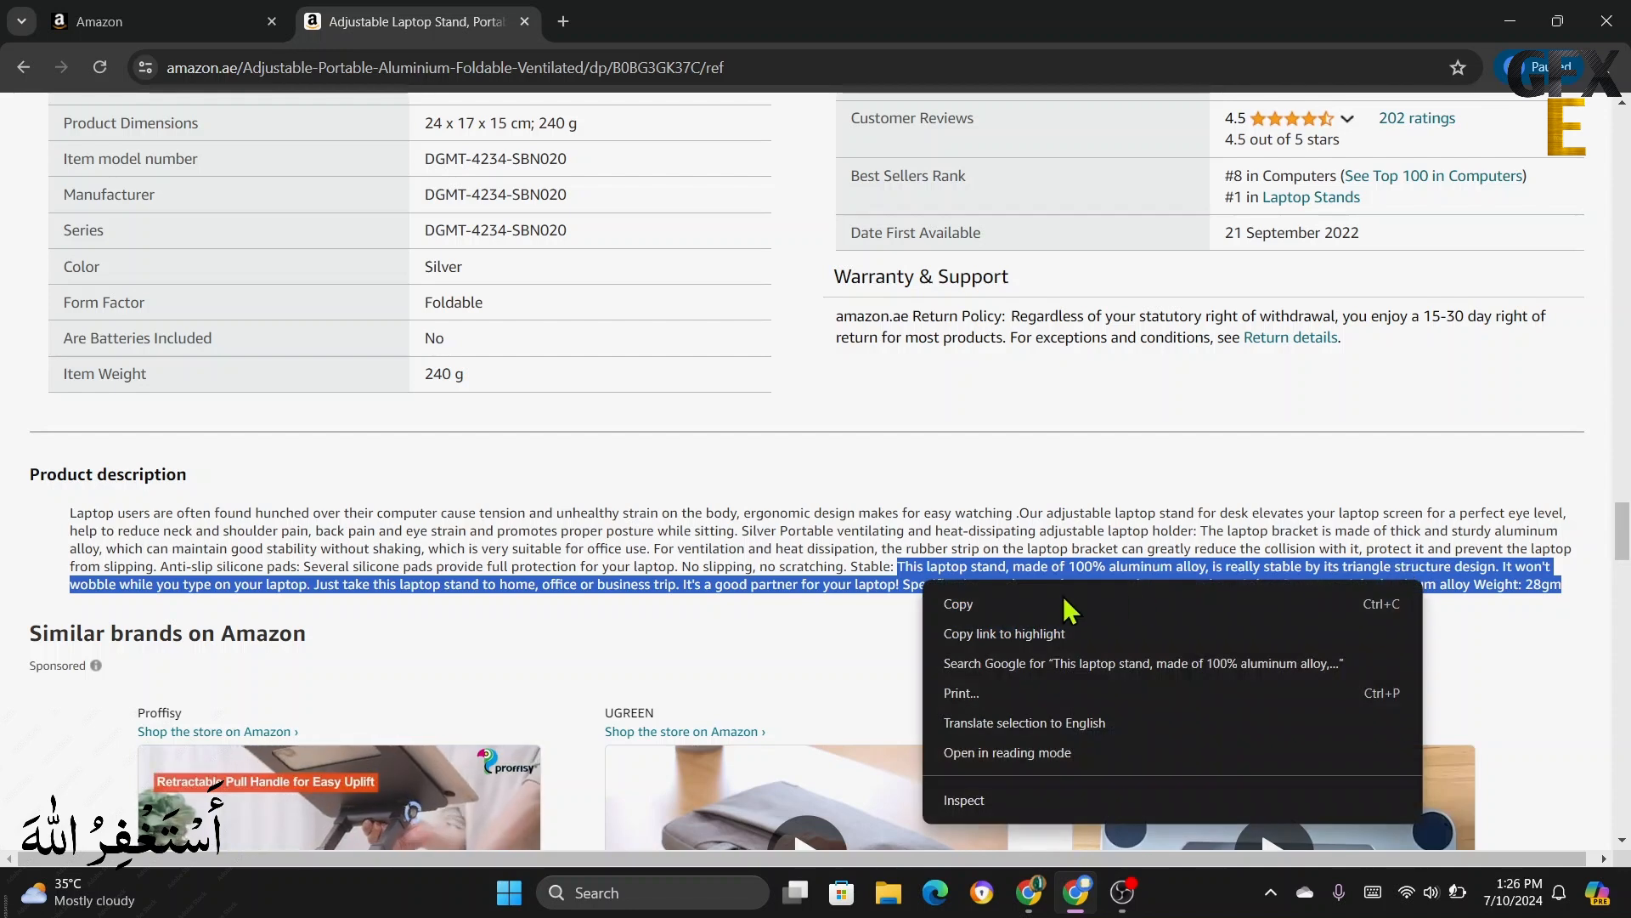
left_click(1033, 605)
key("ctrl+Tab")
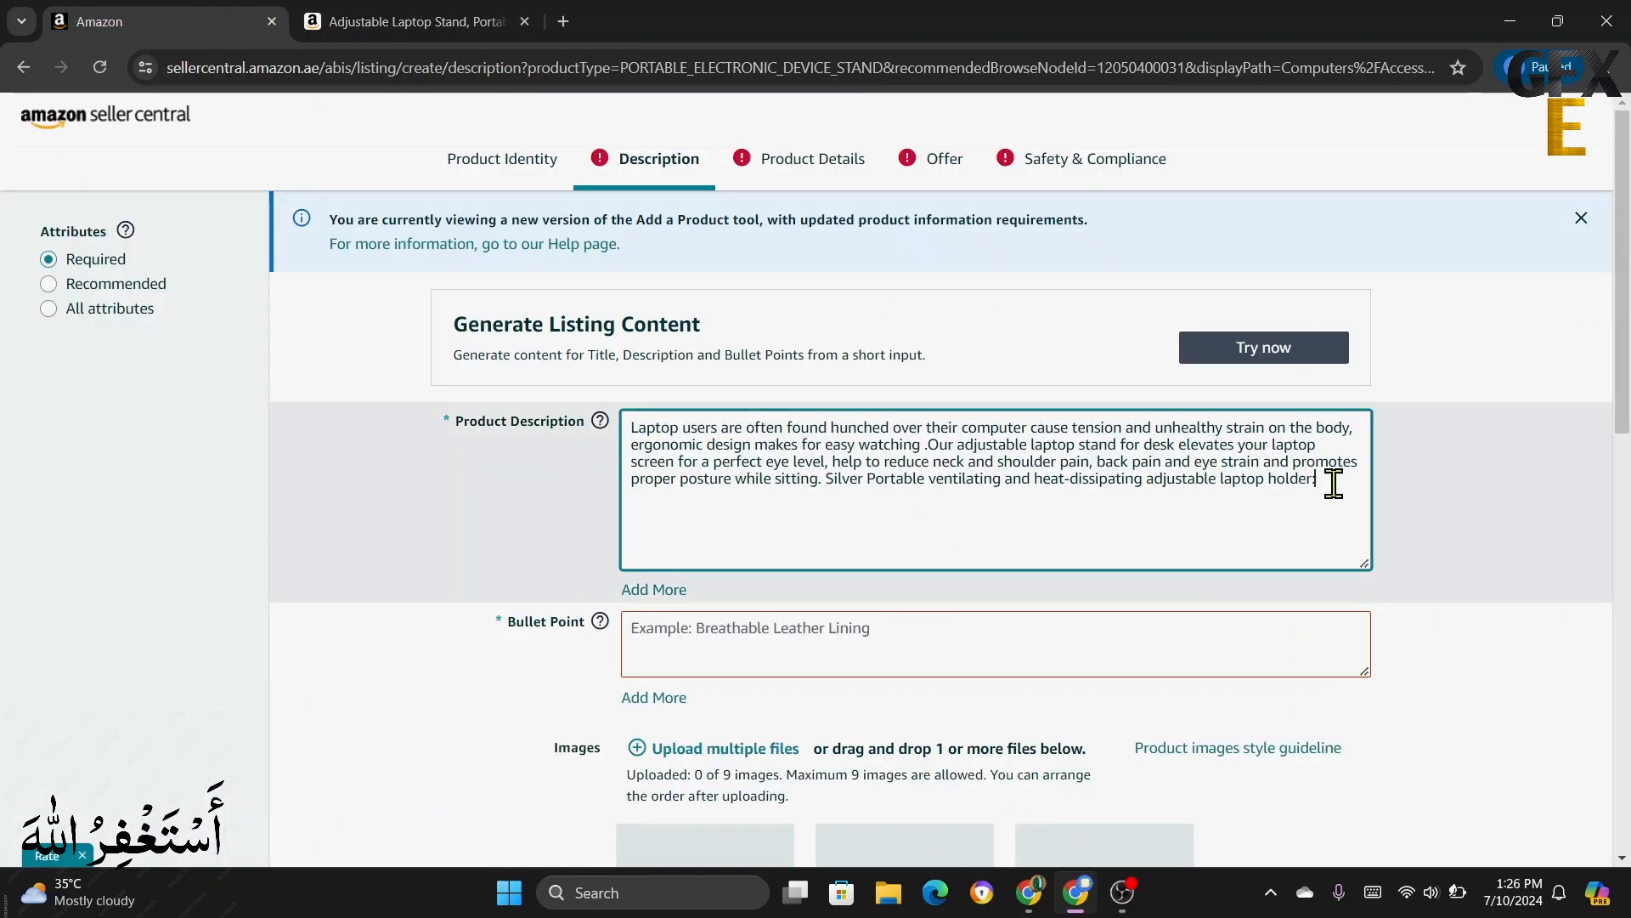
right_click(1334, 482)
left_click(1396, 254)
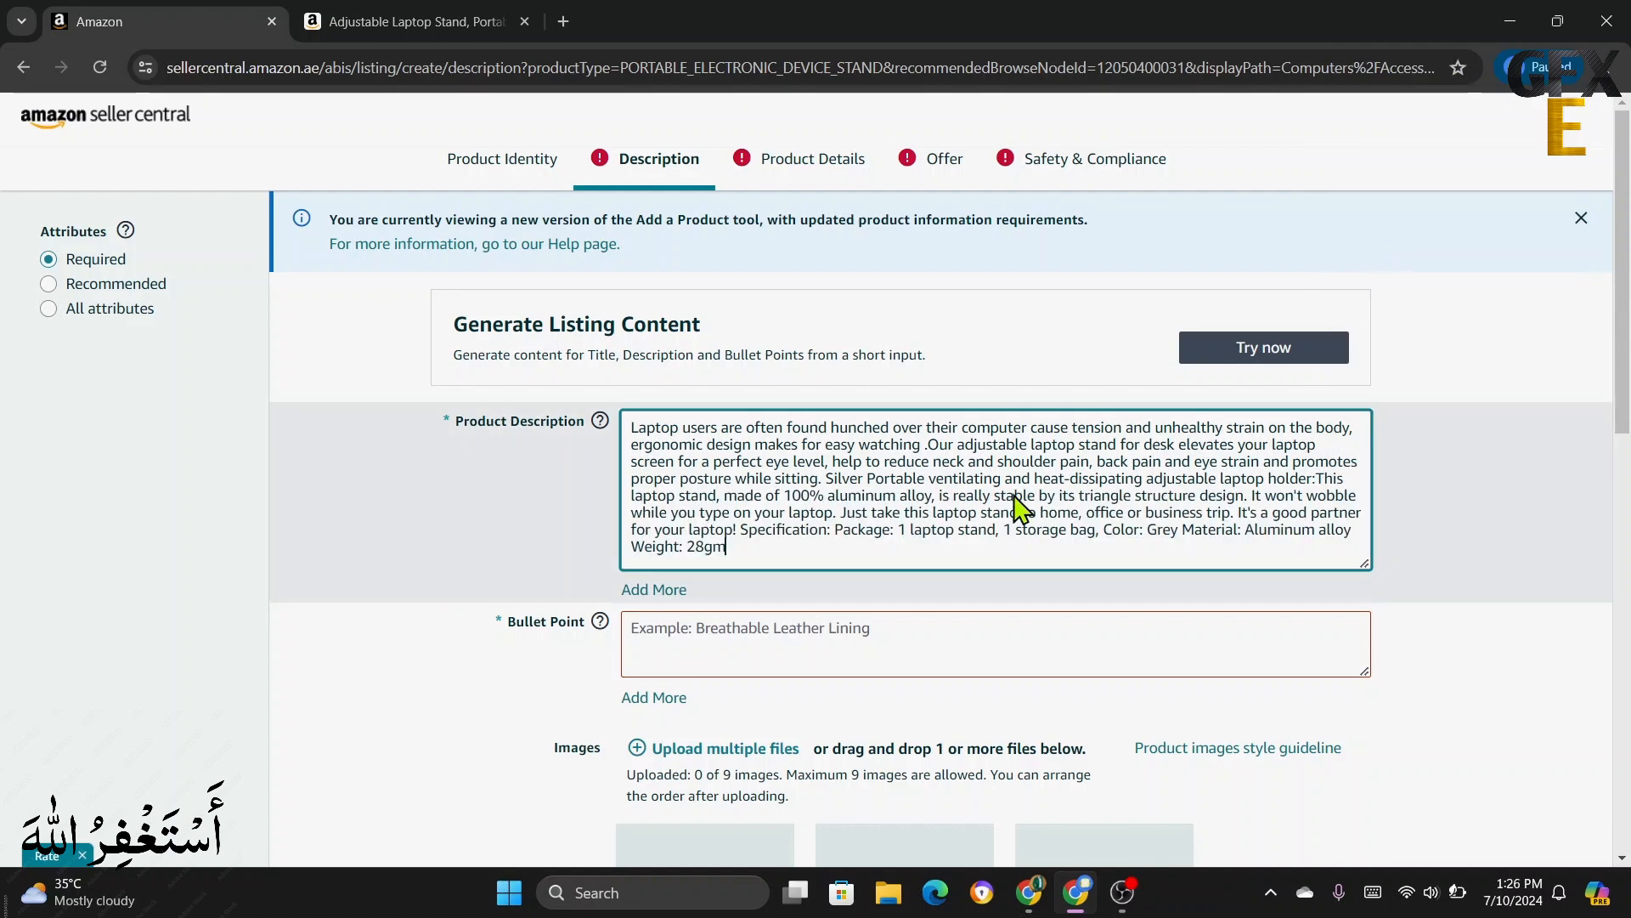
- Copy the "[Adjustable Angle]" point from the product page's About this item list for the listing's bullet point
scroll(862, 548, "down", 2)
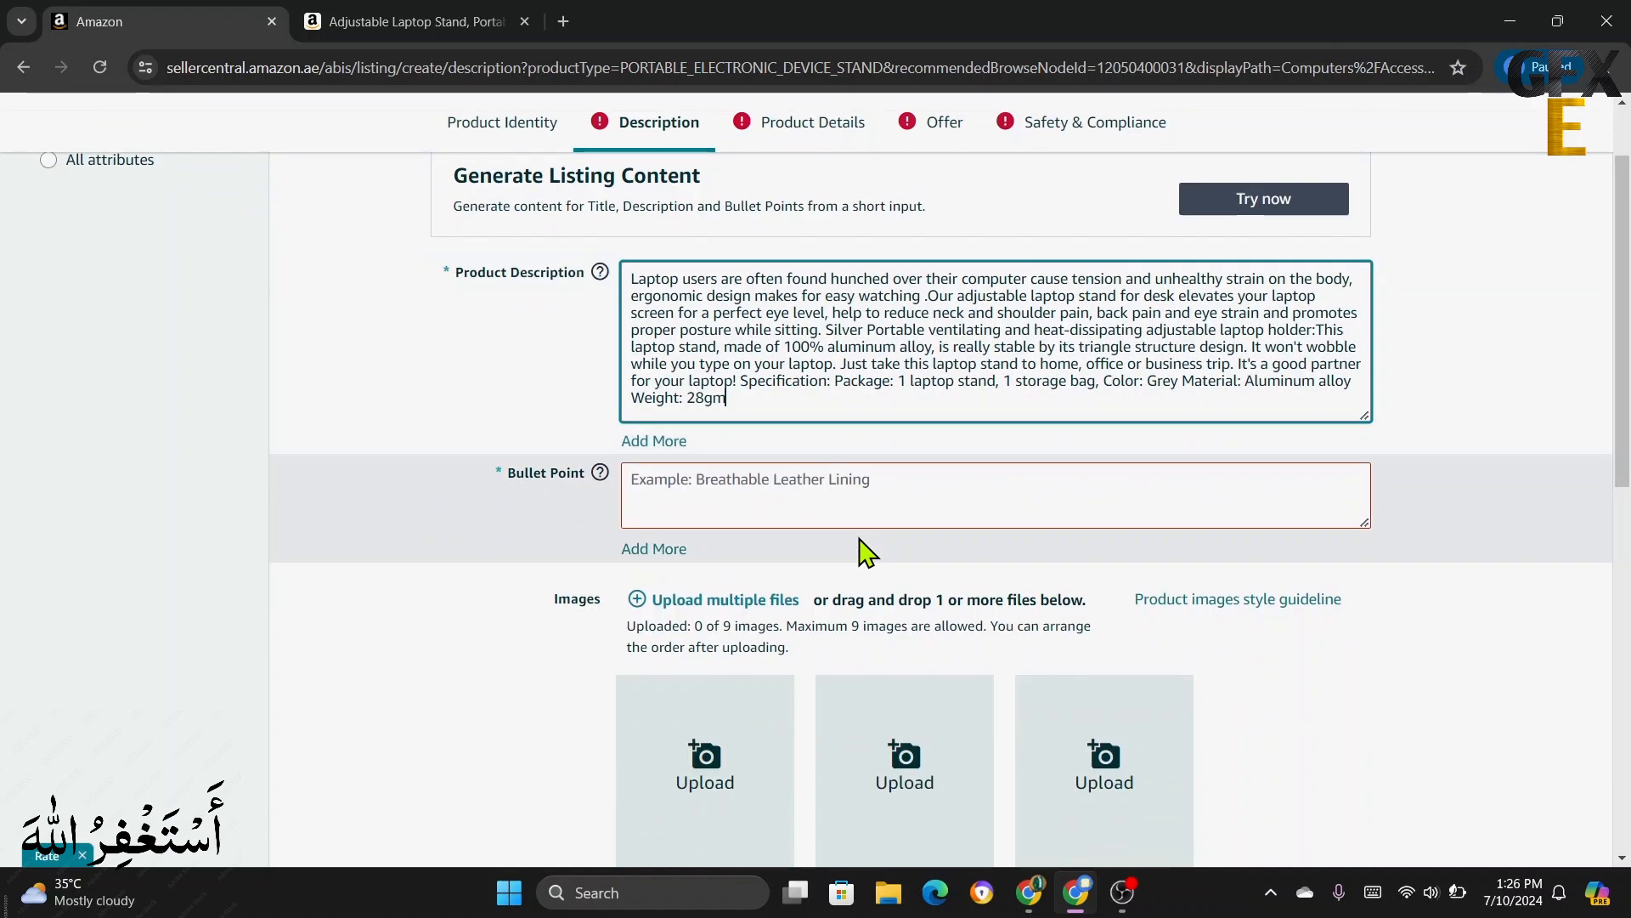
left_click(718, 477)
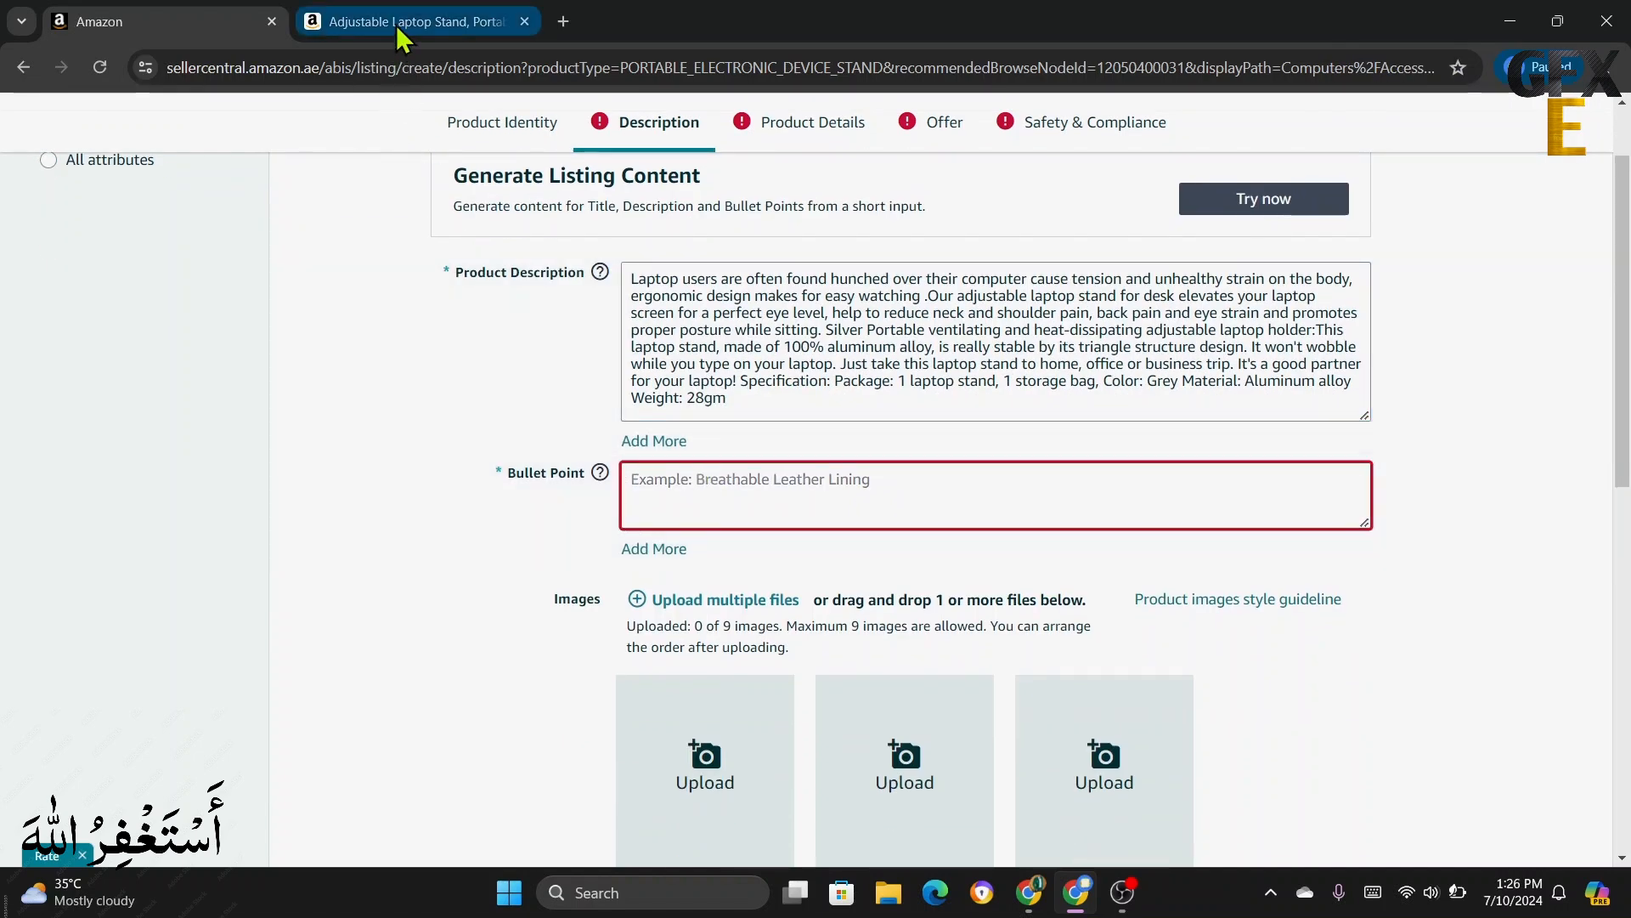
left_click(399, 39)
scroll(874, 626, "up", 15)
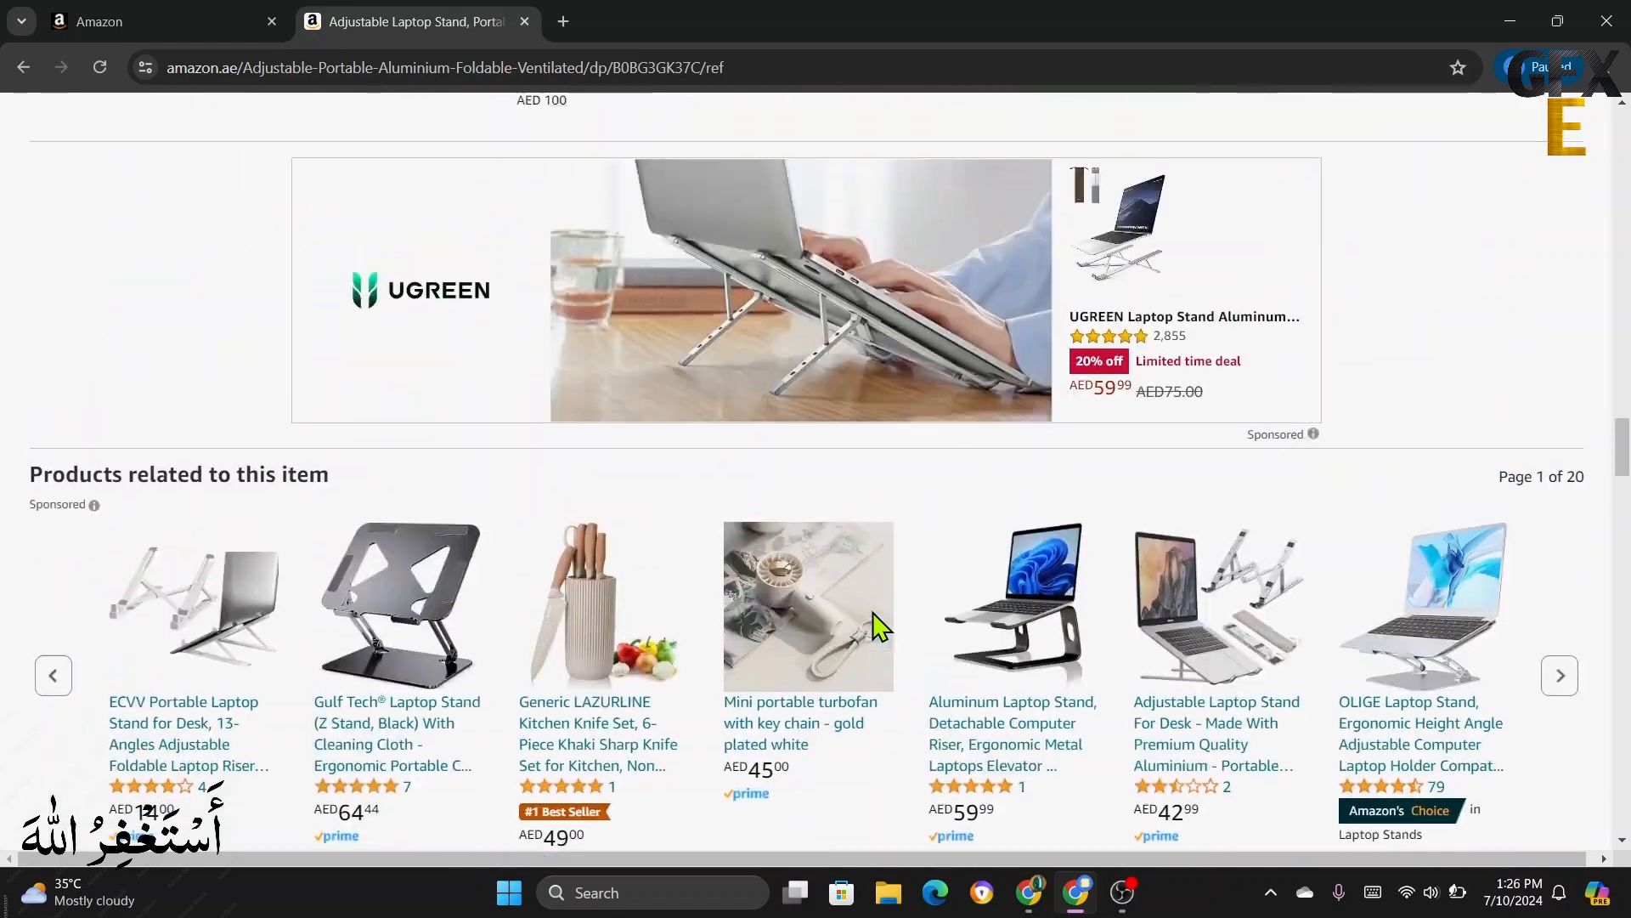
scroll(875, 626, "up", 20)
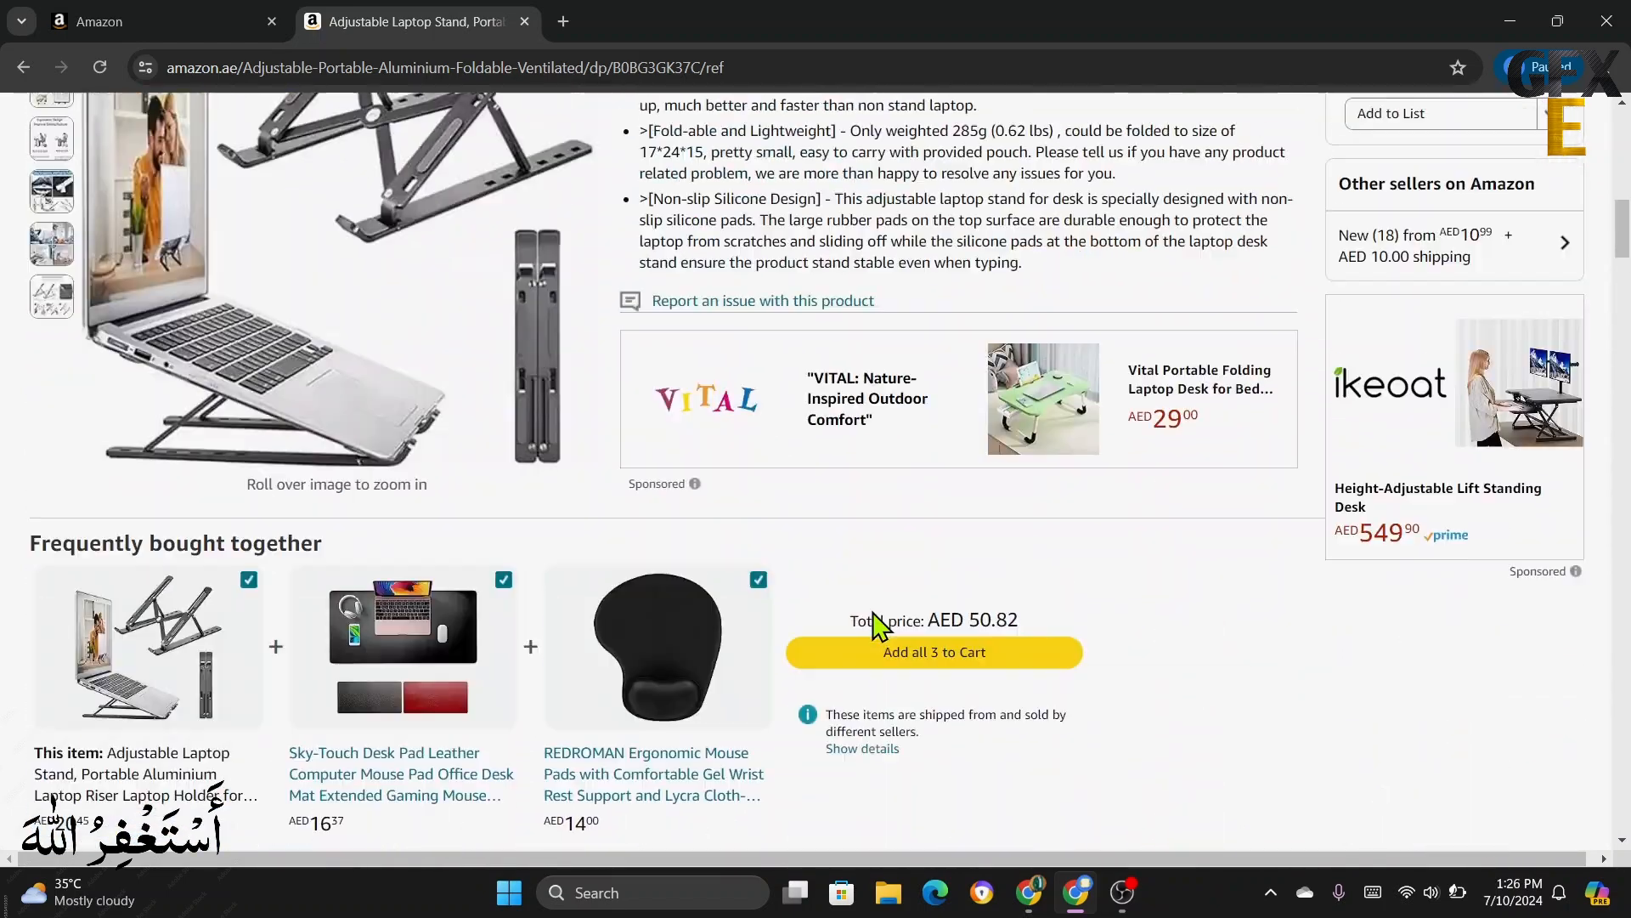
scroll(875, 627, "up", 8)
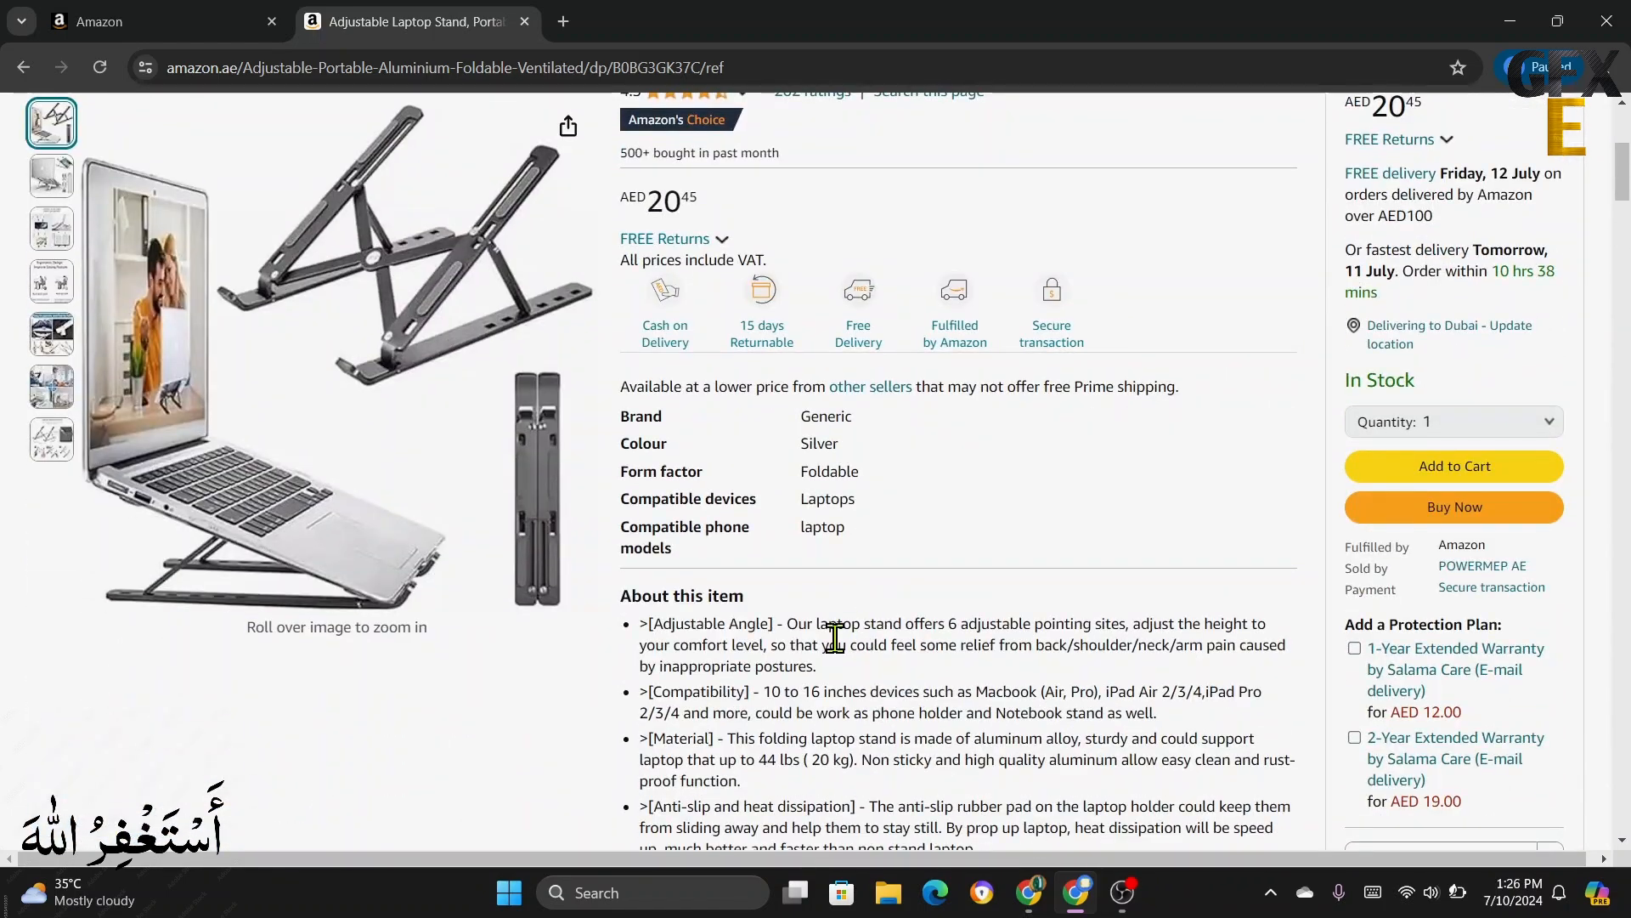
scroll(835, 637, "down", 2)
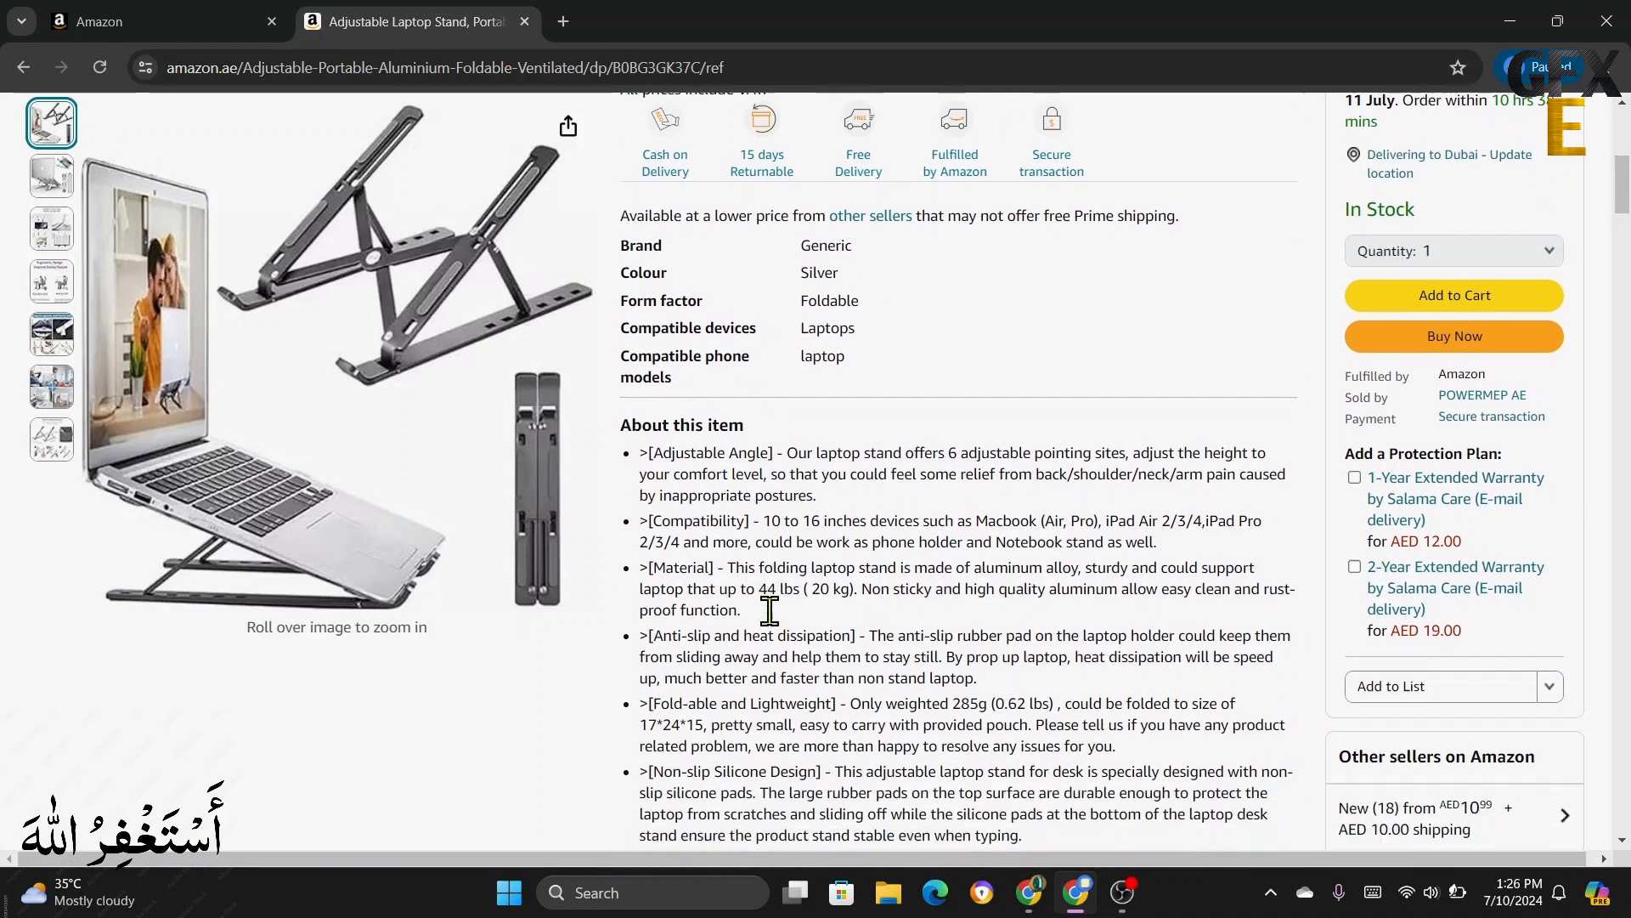
scroll(769, 610, "down", 2)
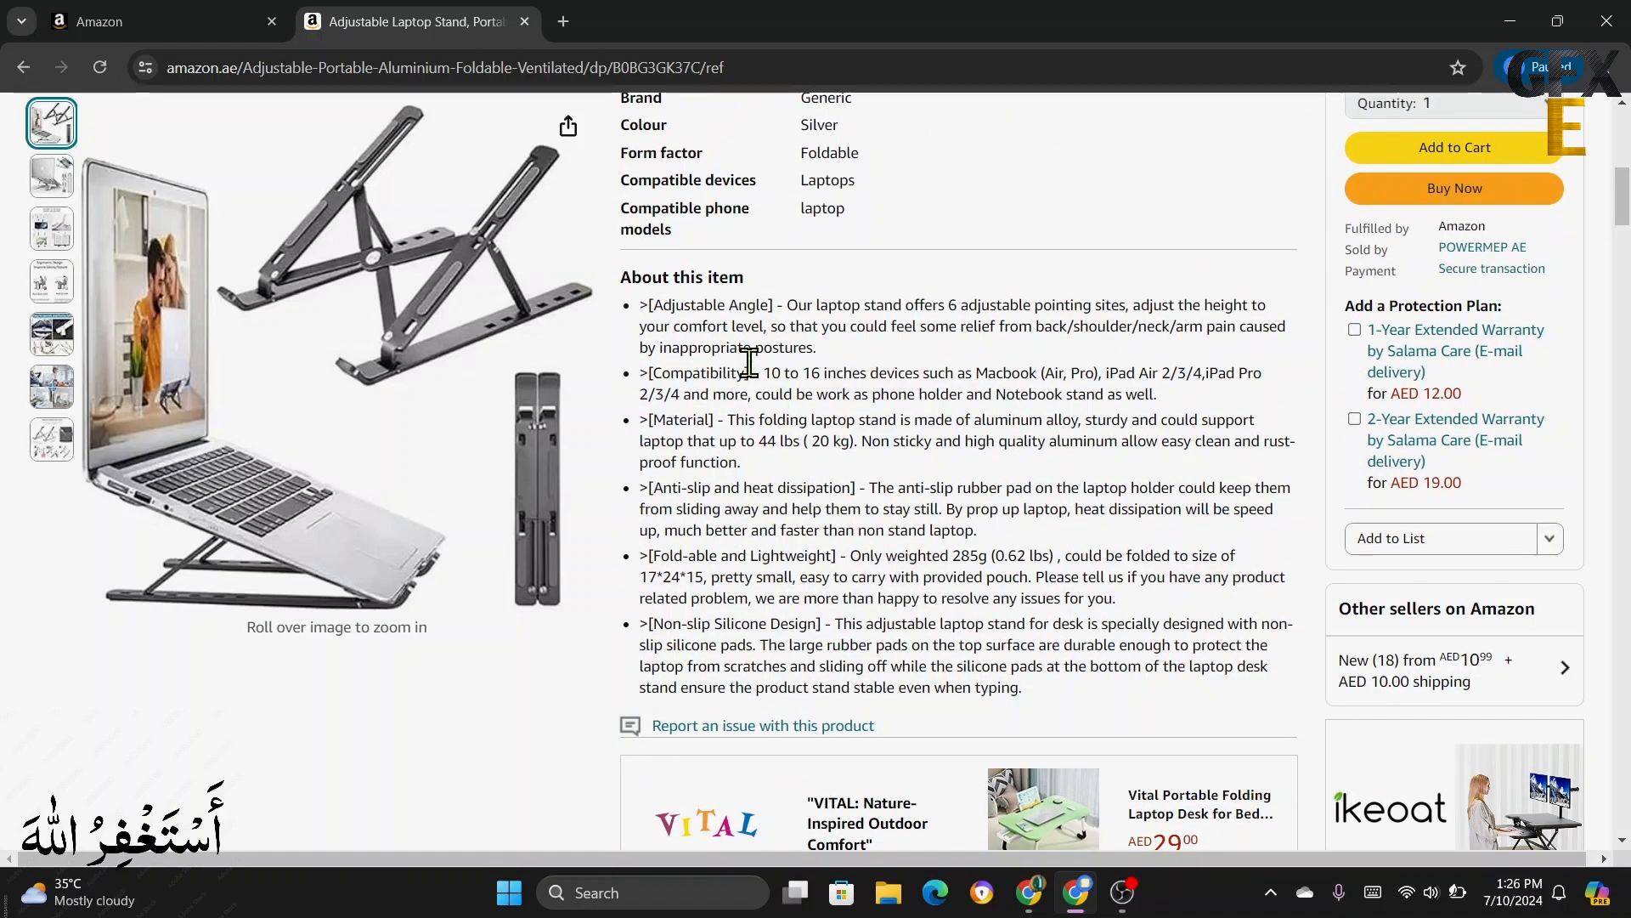
triple_click(722, 314)
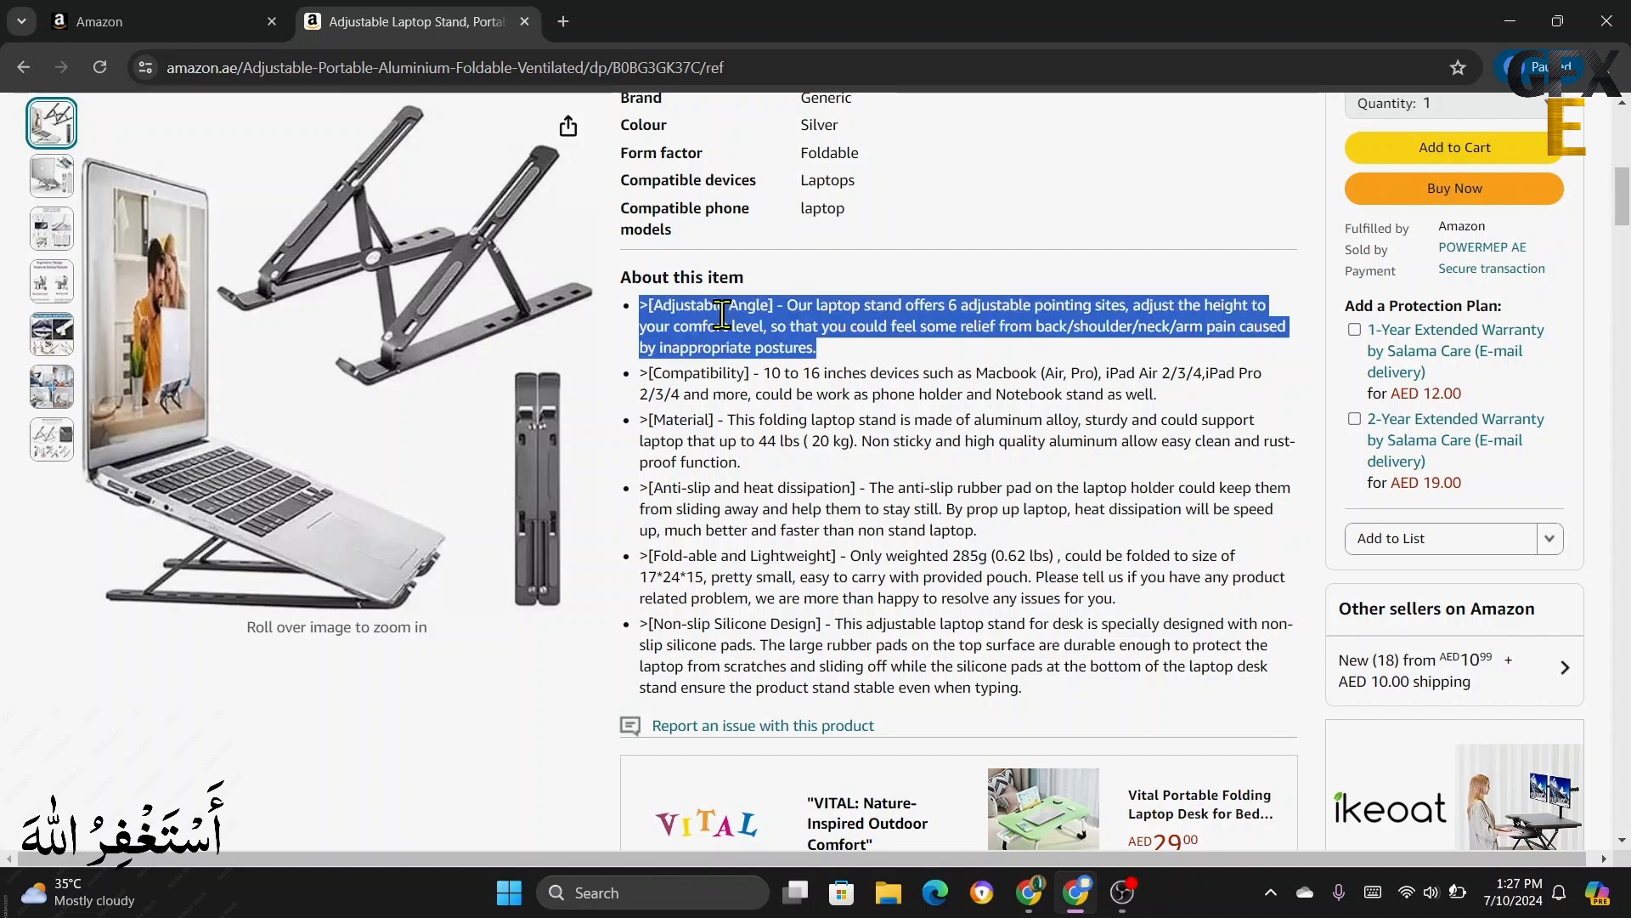
right_click(721, 315)
left_click(739, 322)
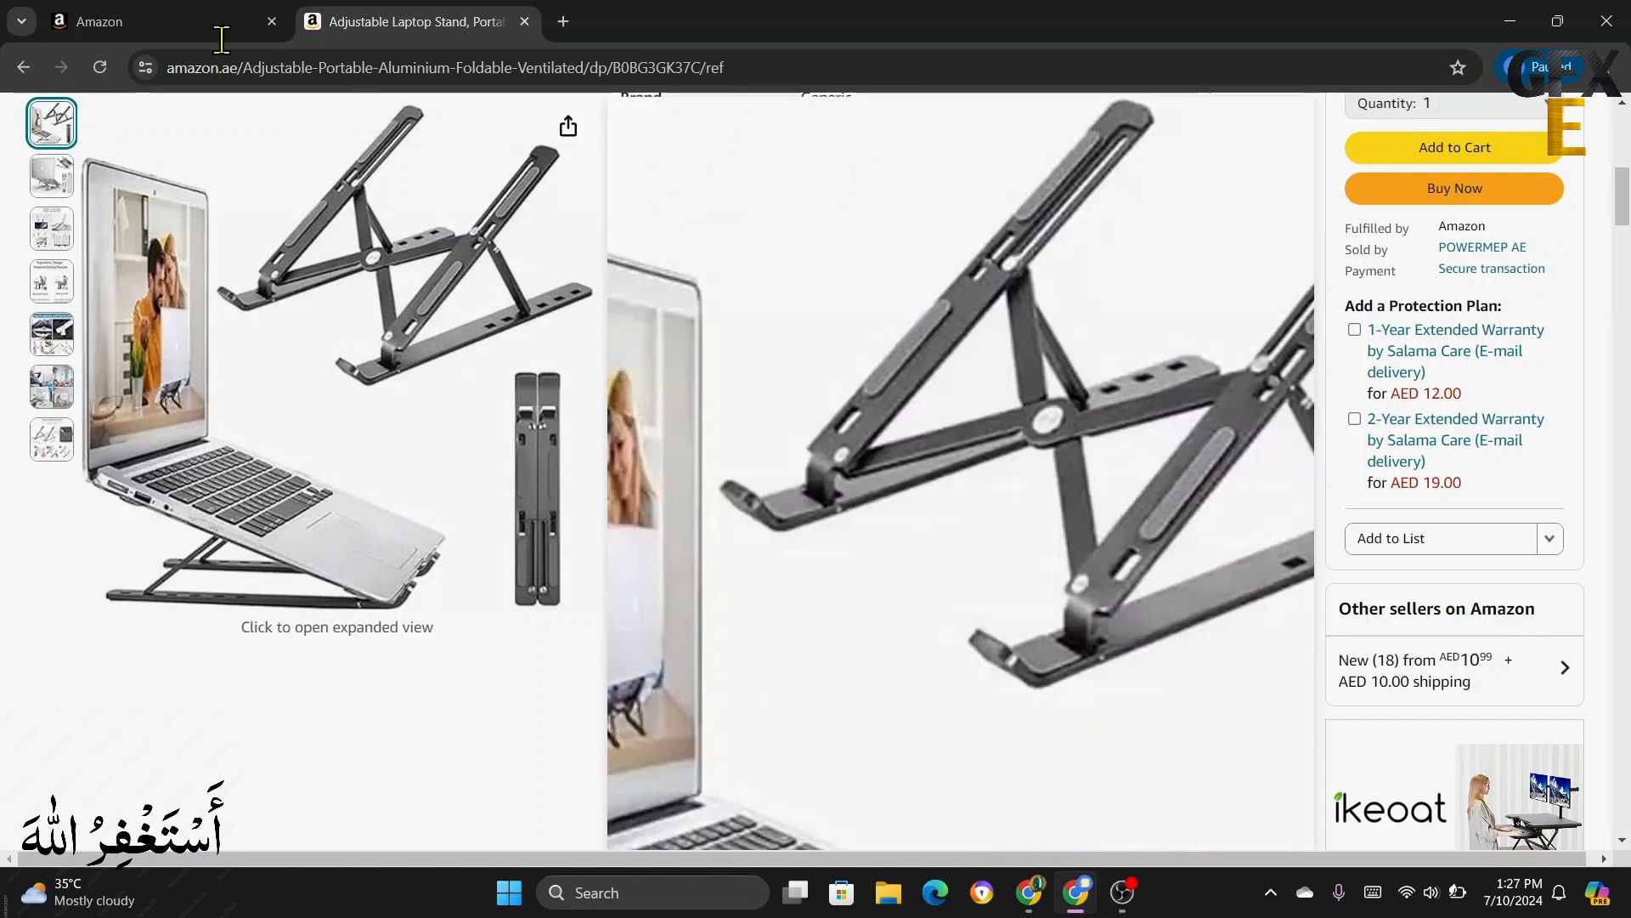
- Paste the copied "[Adjustable Angle]" text as the listing's first bullet point
left_click(168, 14)
right_click(688, 478)
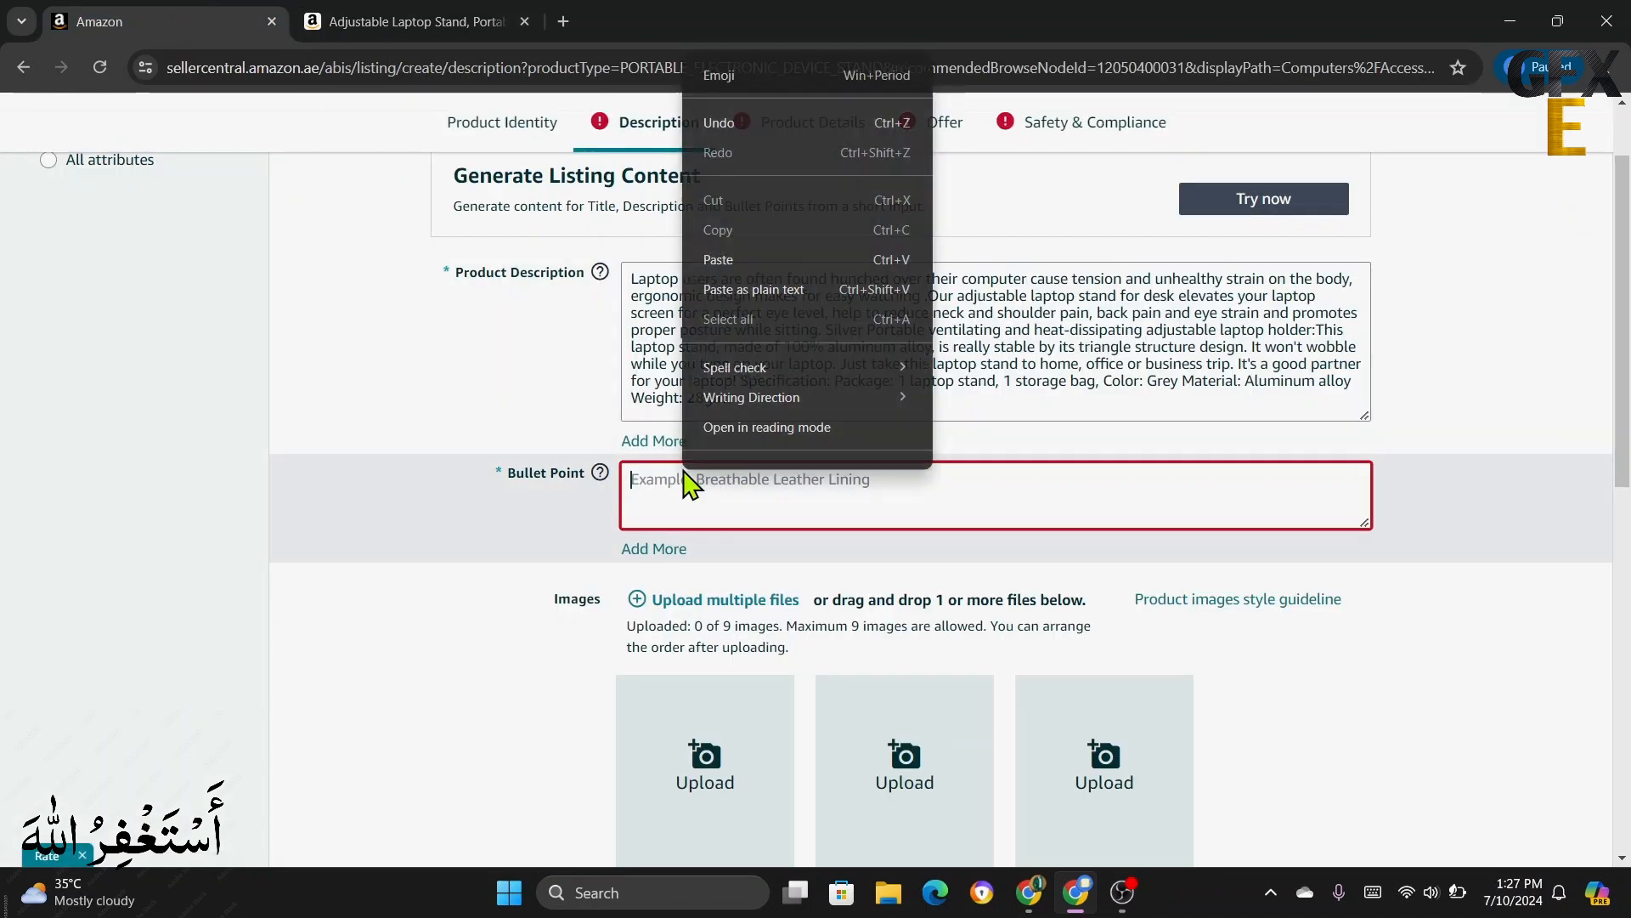
left_click(718, 260)
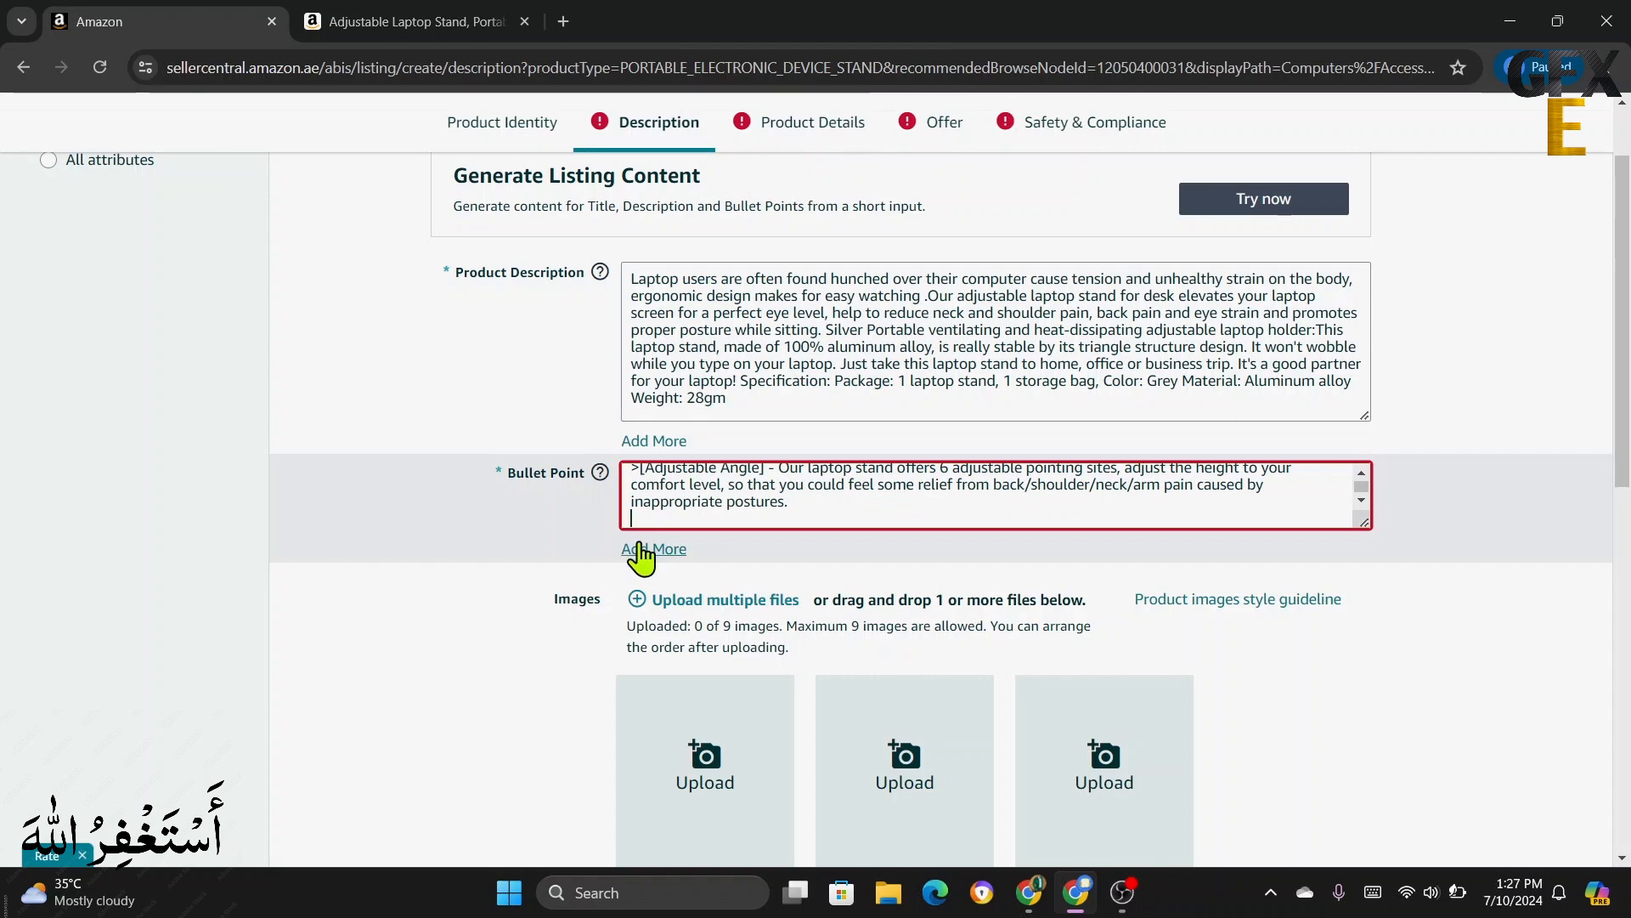
- Add a second bullet point field to the listing and copy the "[Material]" point from the product page's About this item list
left_click(641, 549)
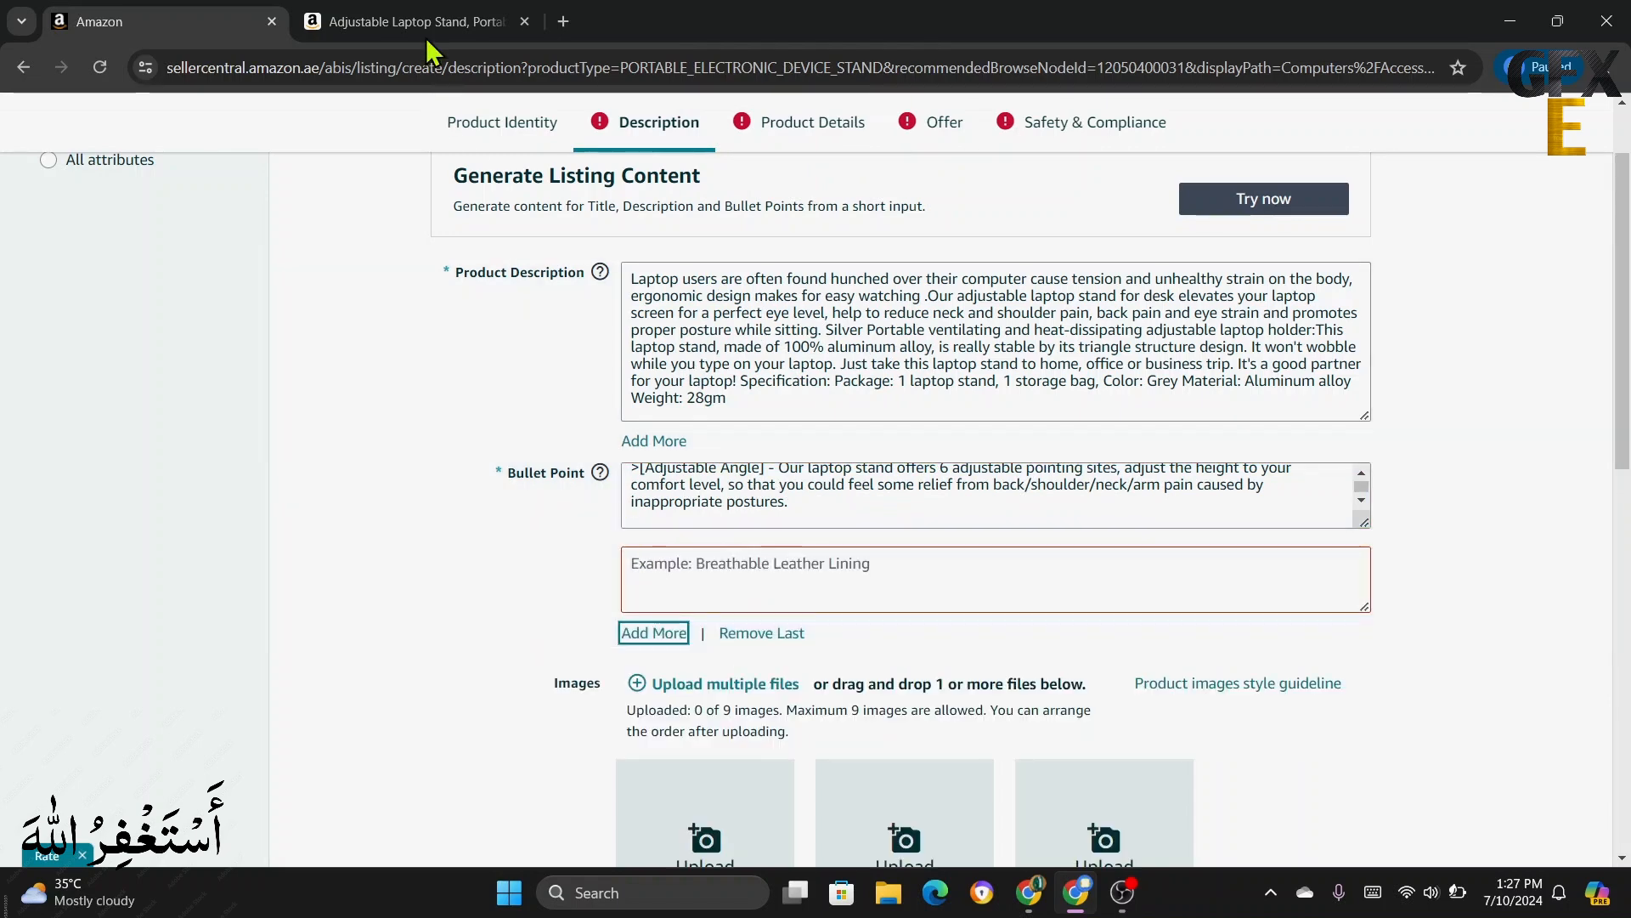
left_click(418, 25)
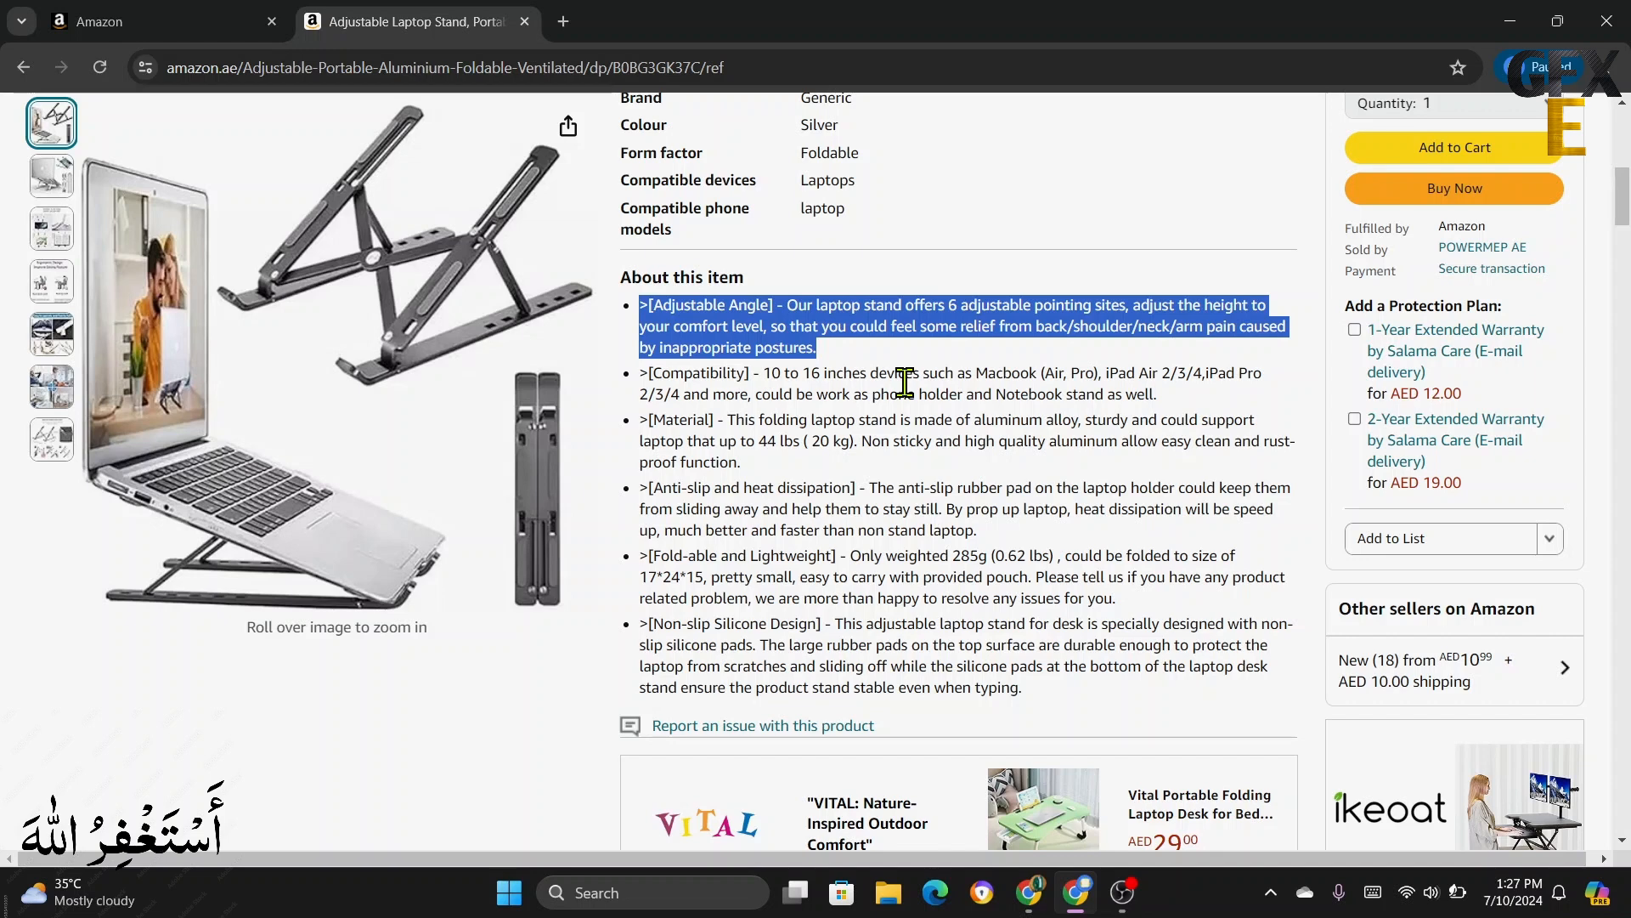
left_click(904, 382)
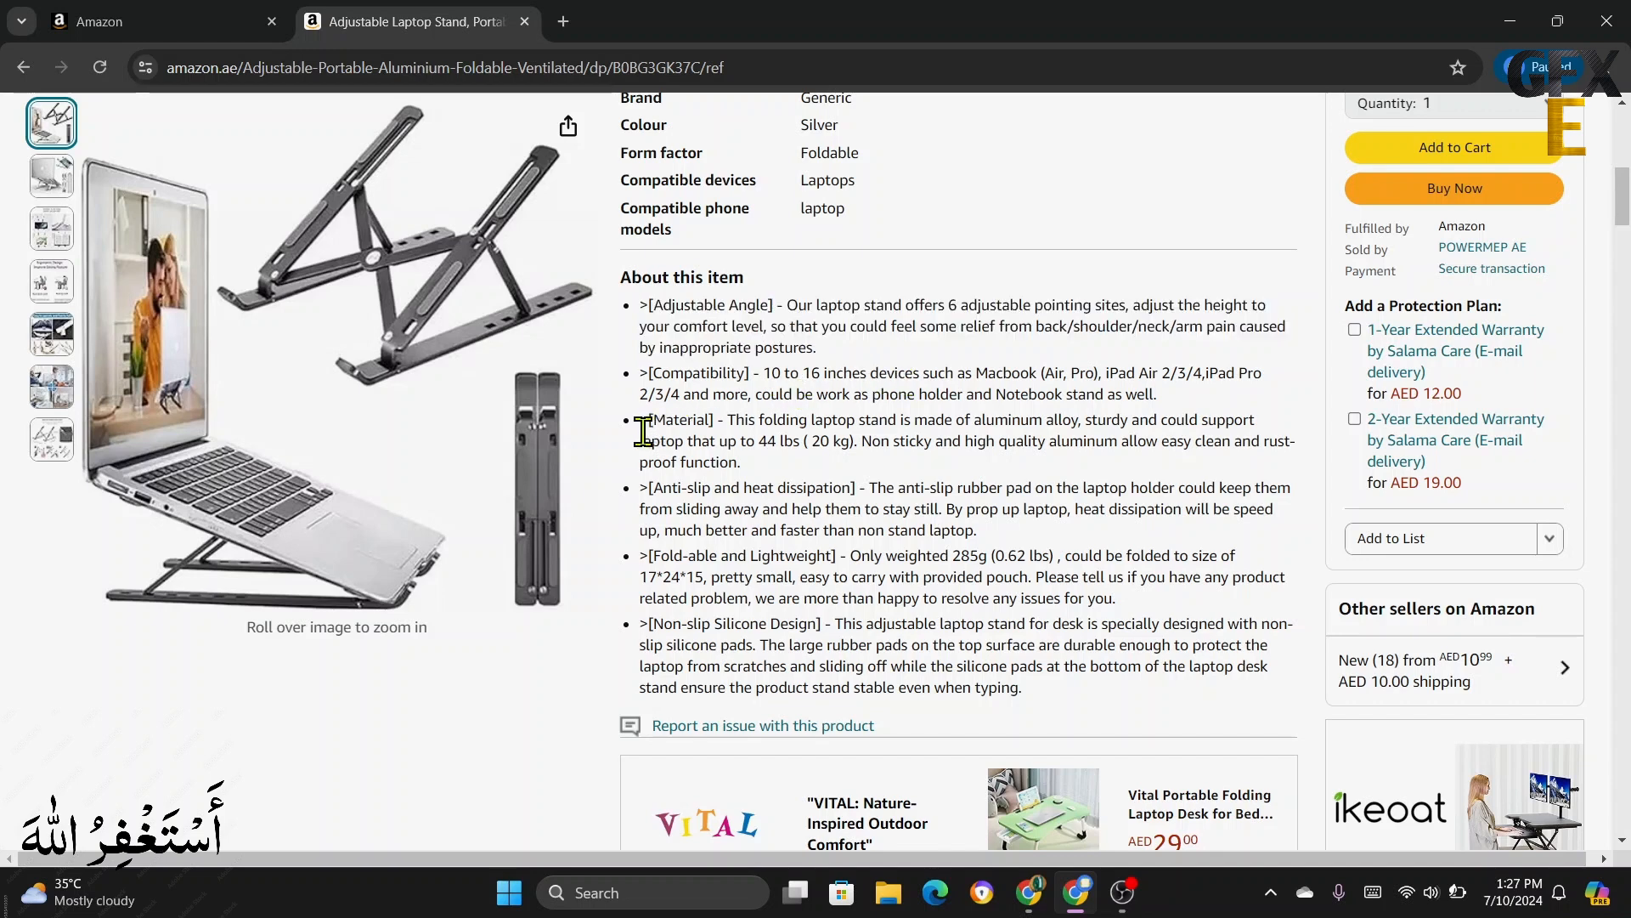
triple_click(721, 433)
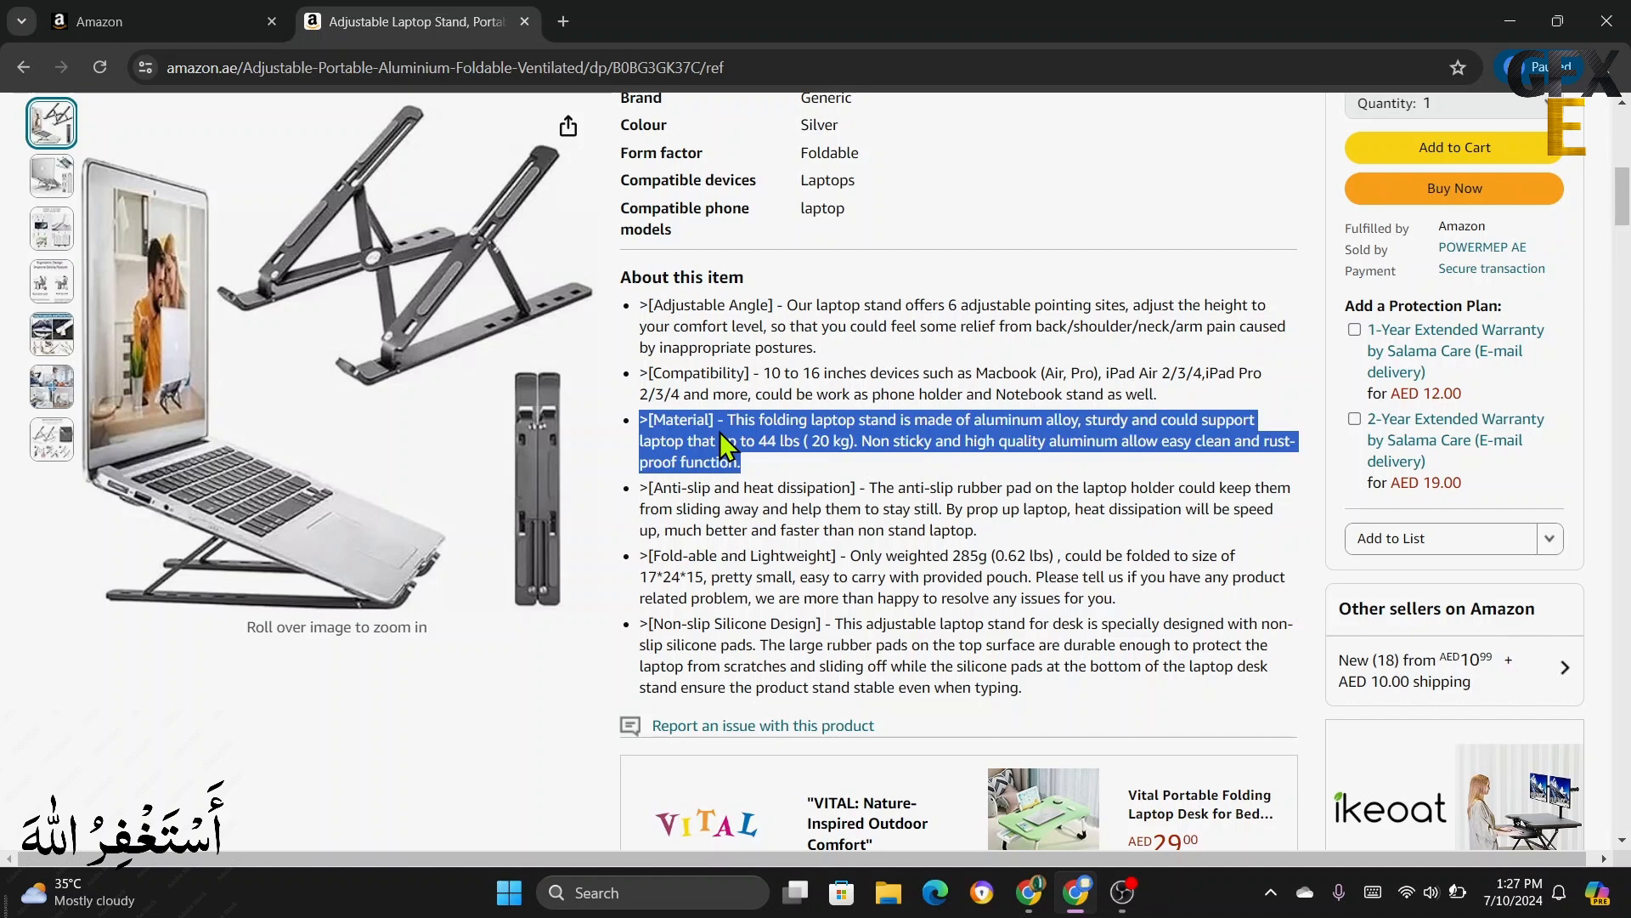
right_click(722, 432)
left_click(793, 453)
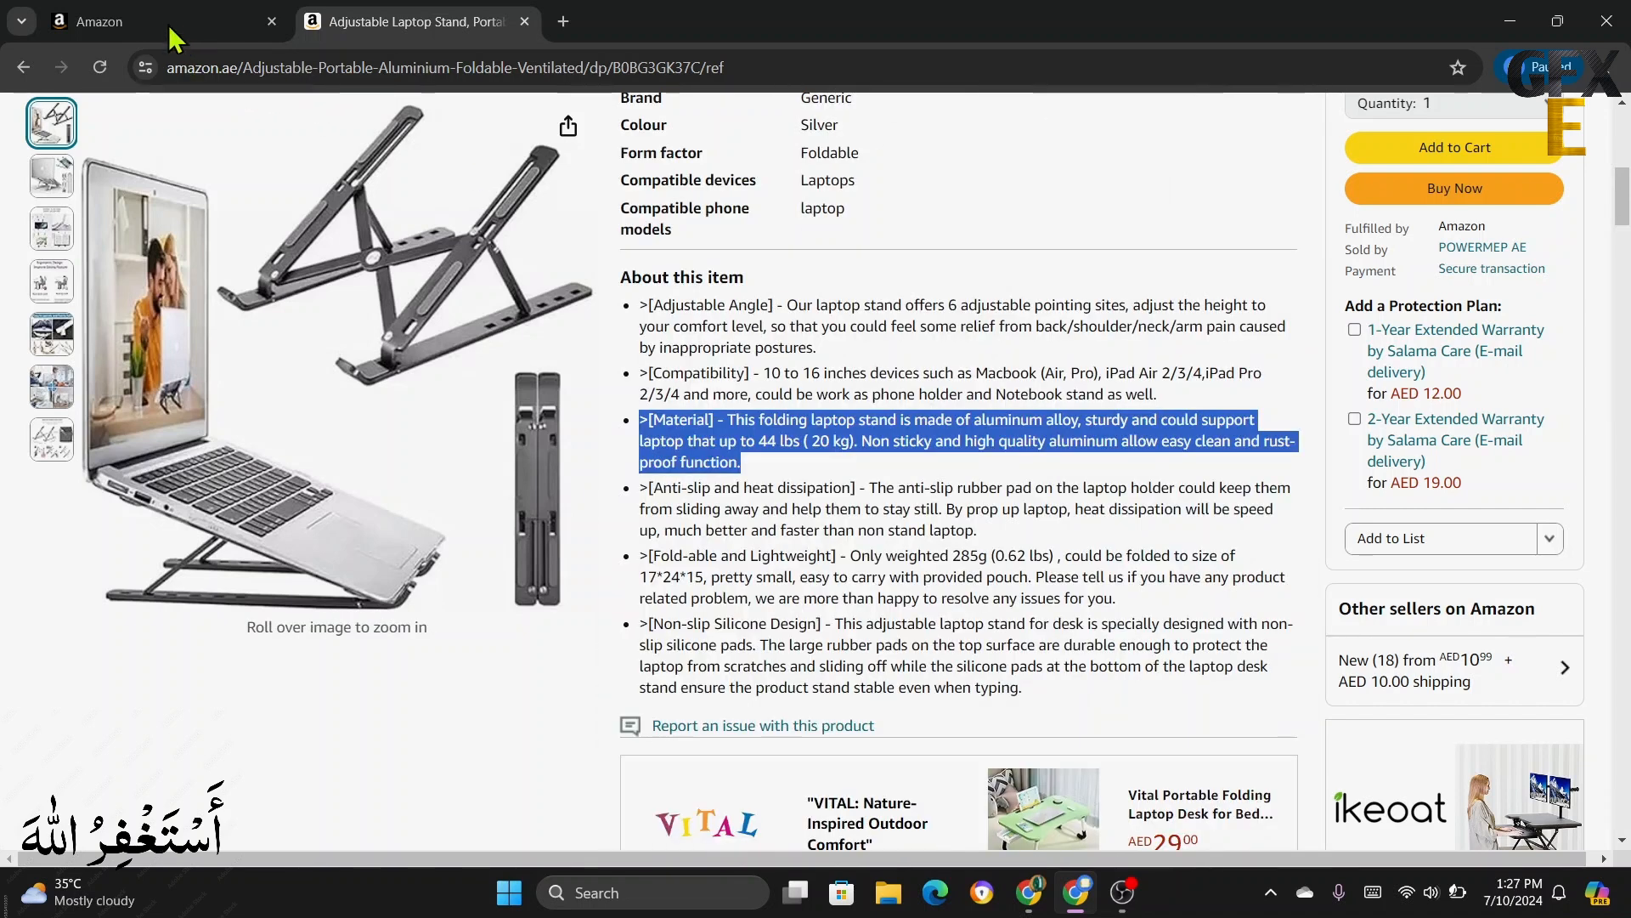
- Paste the copied "[Material]" text as the listing's second bullet point
left_click(111, 22)
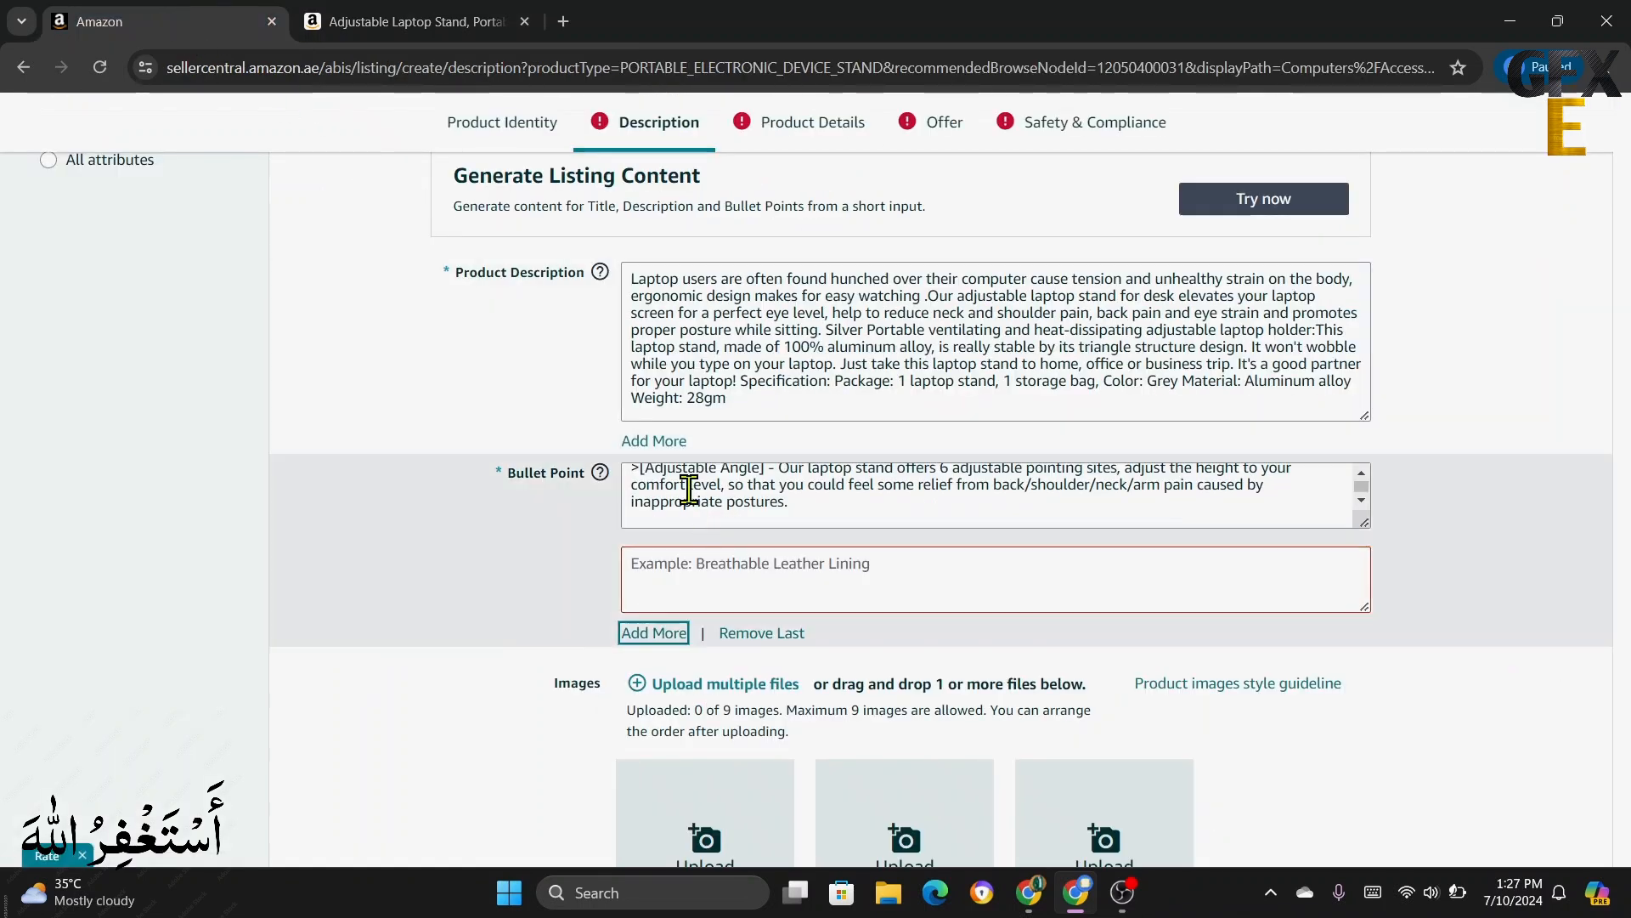
left_click(688, 577)
right_click(688, 577)
left_click(723, 340)
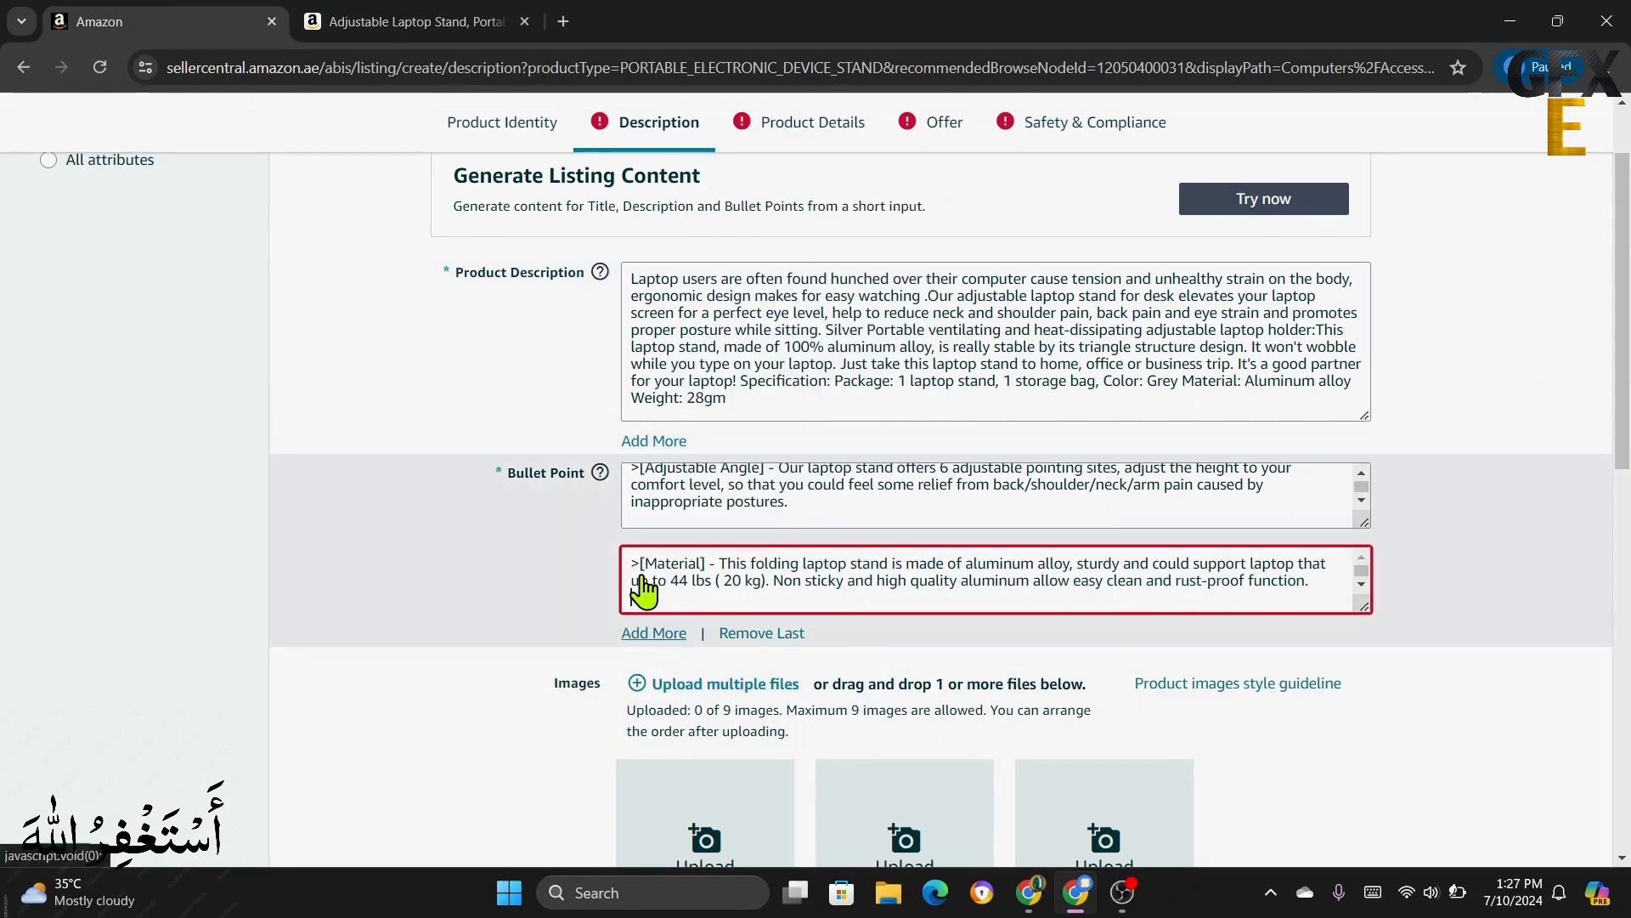
- Add a third bullet point field and copy the product page's "[Anti-slip and heat dissipation]" point
left_click(652, 635)
left_click(422, 24)
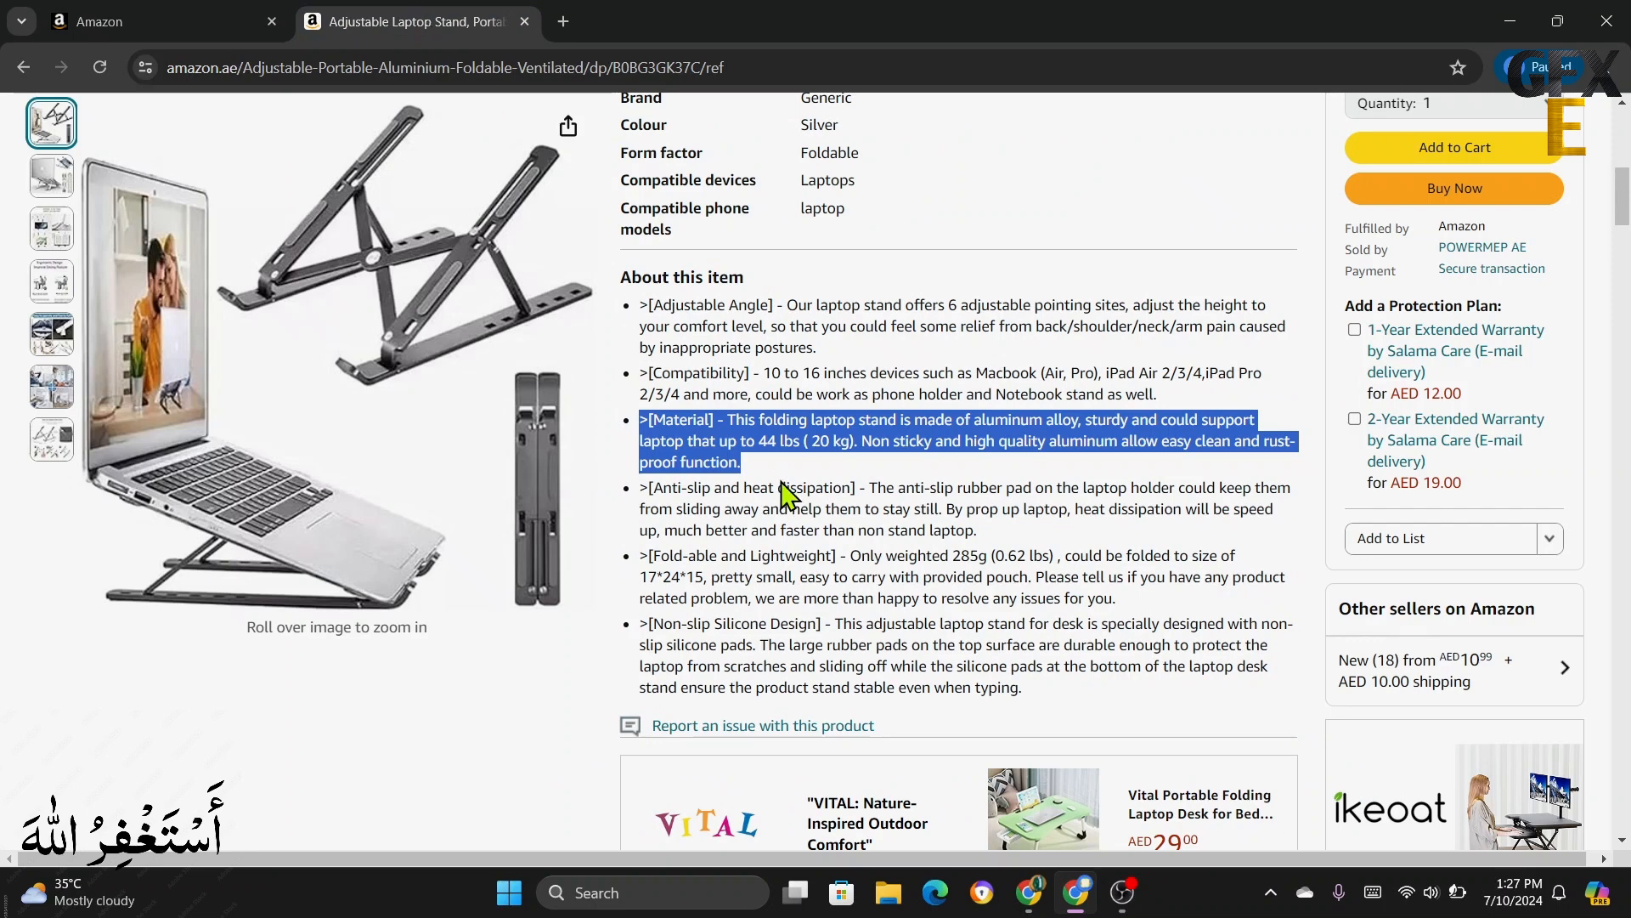
triple_click(765, 515)
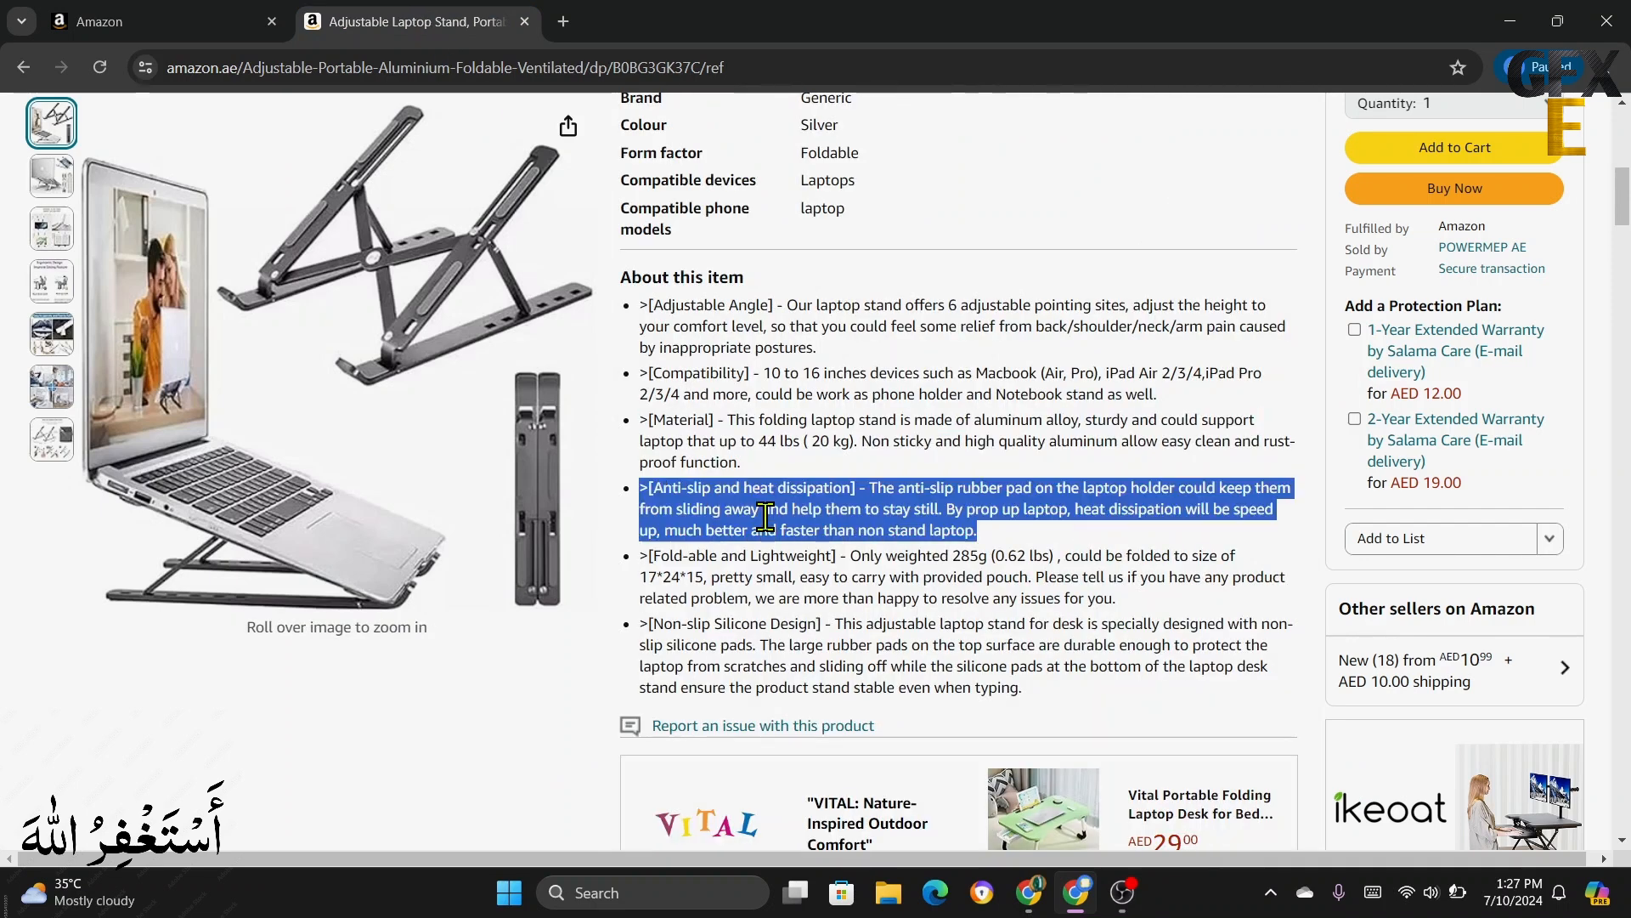
right_click(765, 516)
left_click(811, 532)
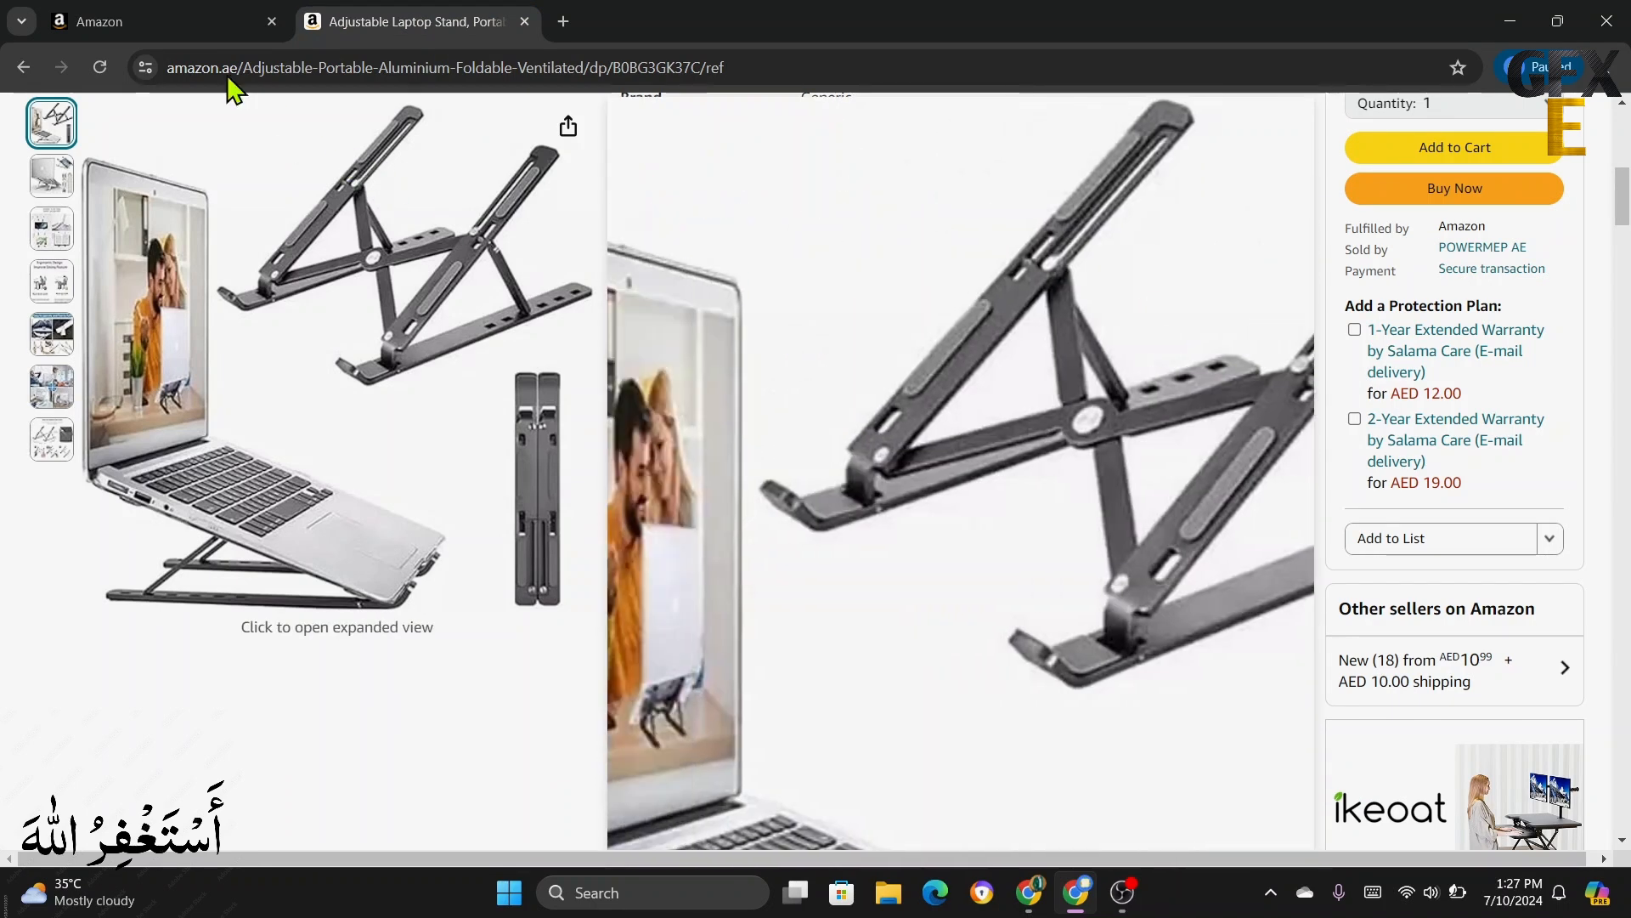
- Paste the copied "[Anti-slip and heat dissipation]" text as the listing's third bullet point
left_click(174, 32)
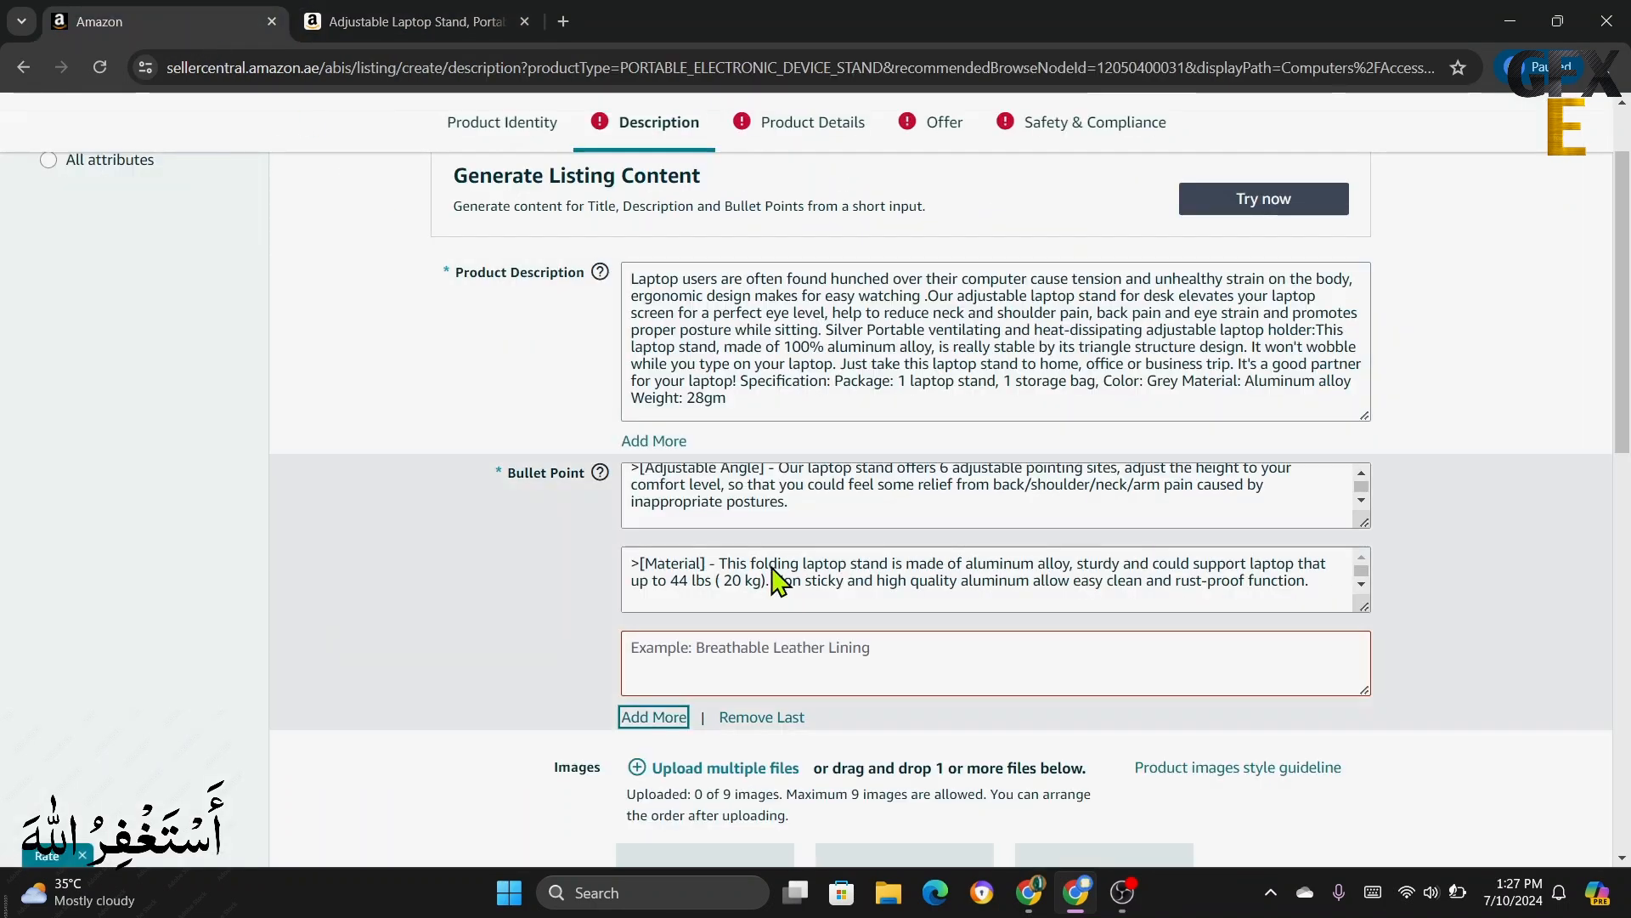
left_click(677, 653)
right_click(671, 654)
left_click(748, 408)
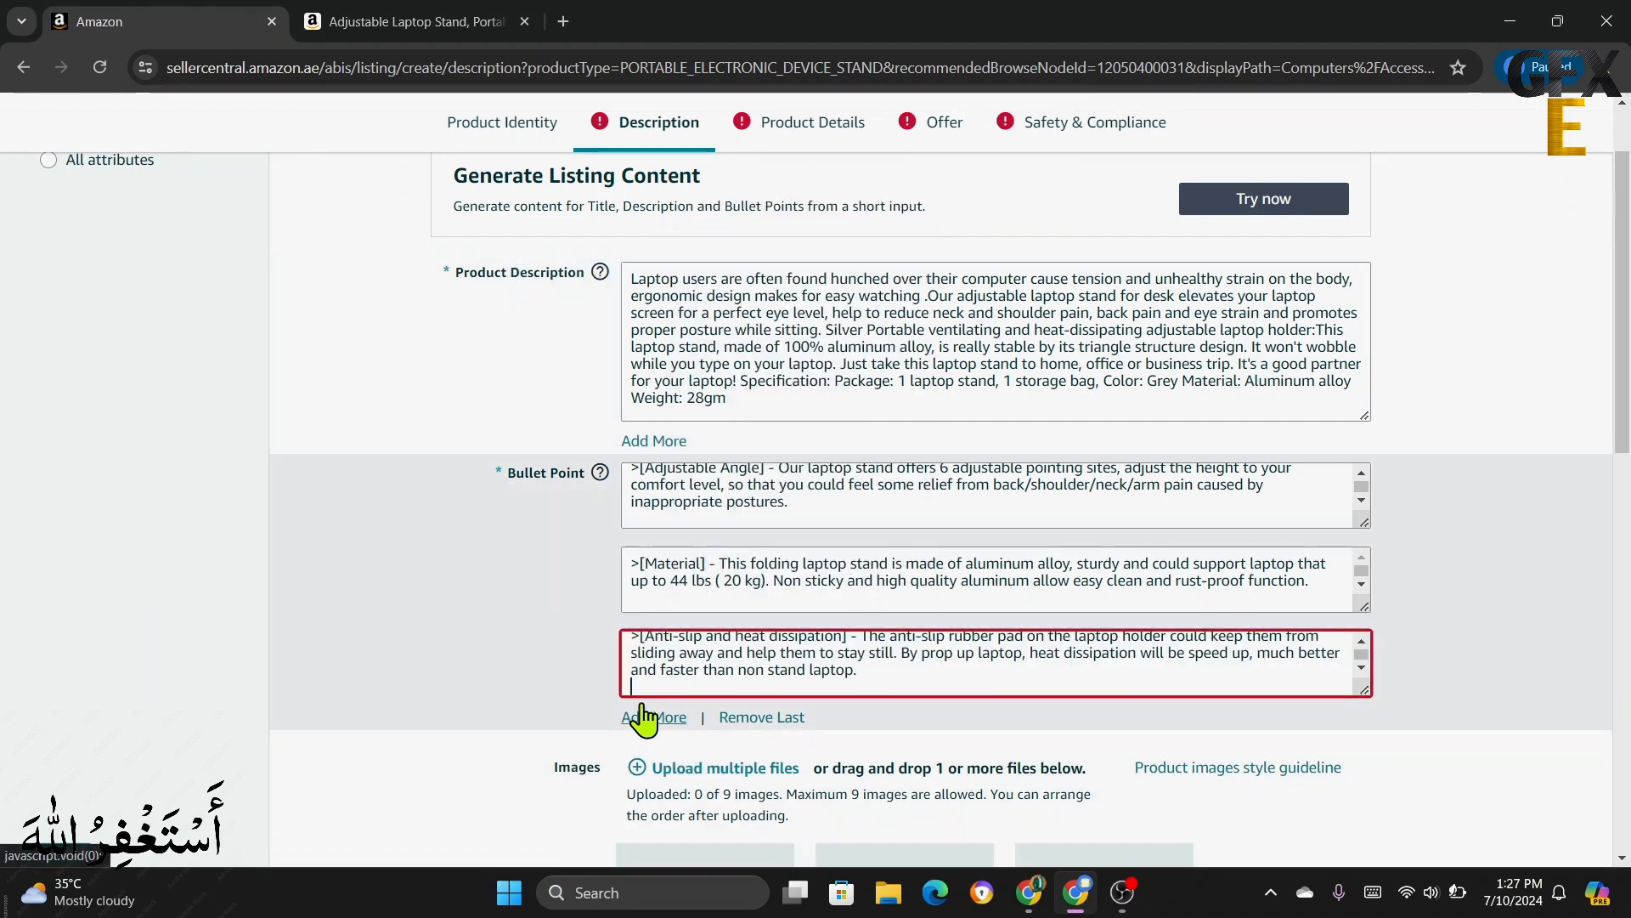
- Add a fourth bullet point field and copy the product page's "[Compatibility]" point
left_click(653, 717)
left_click(416, 22)
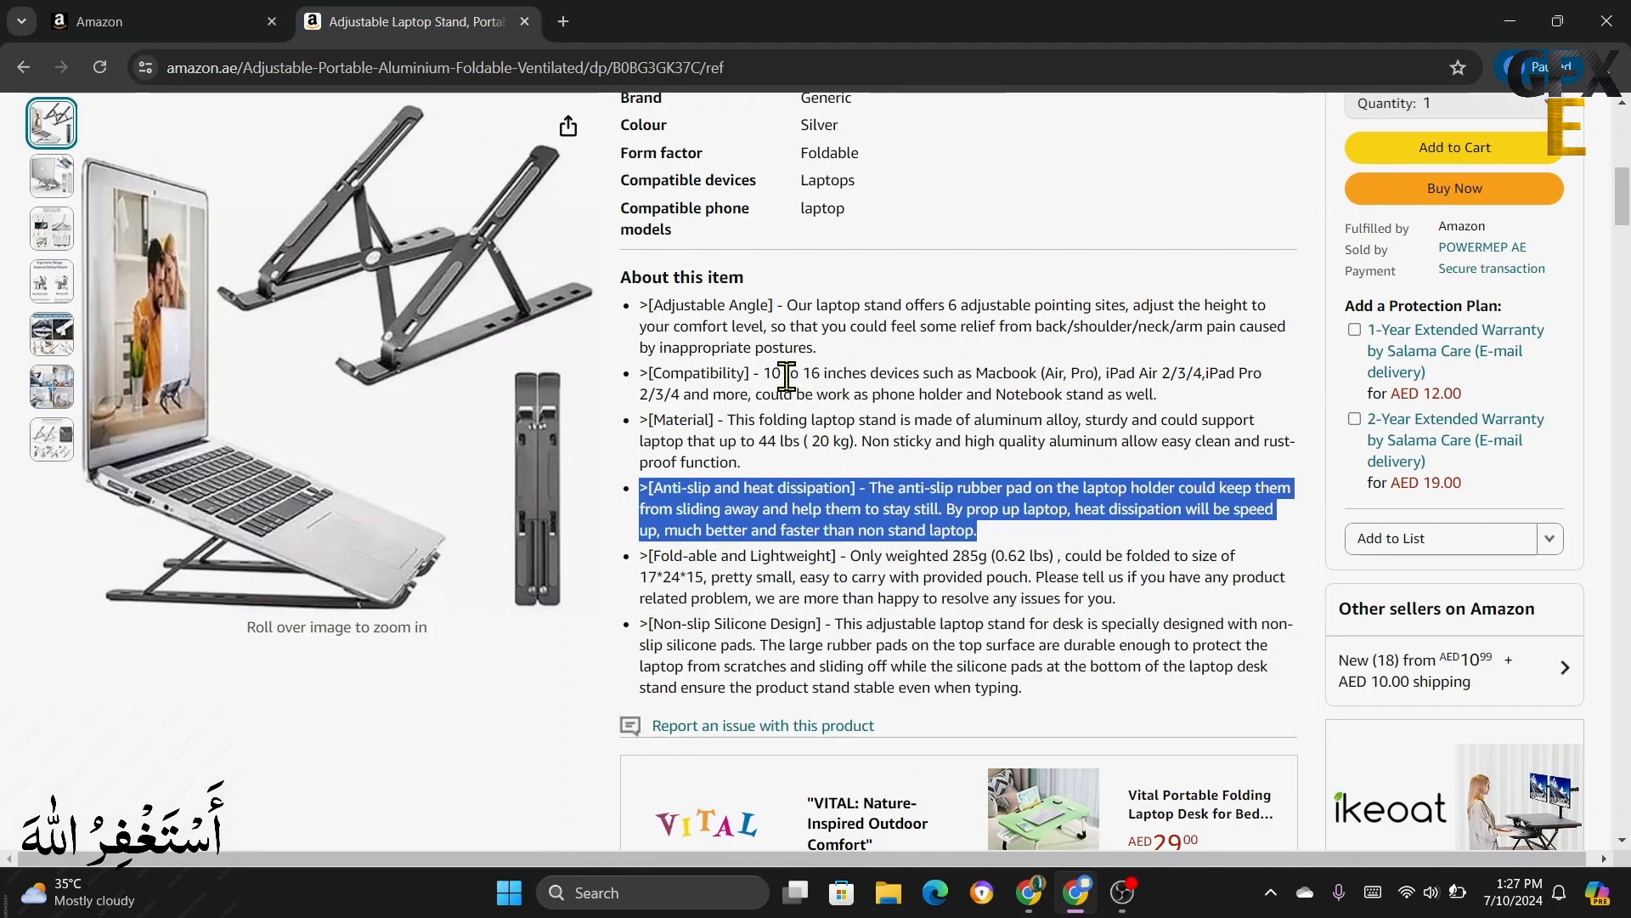
triple_click(788, 387)
right_click(792, 389)
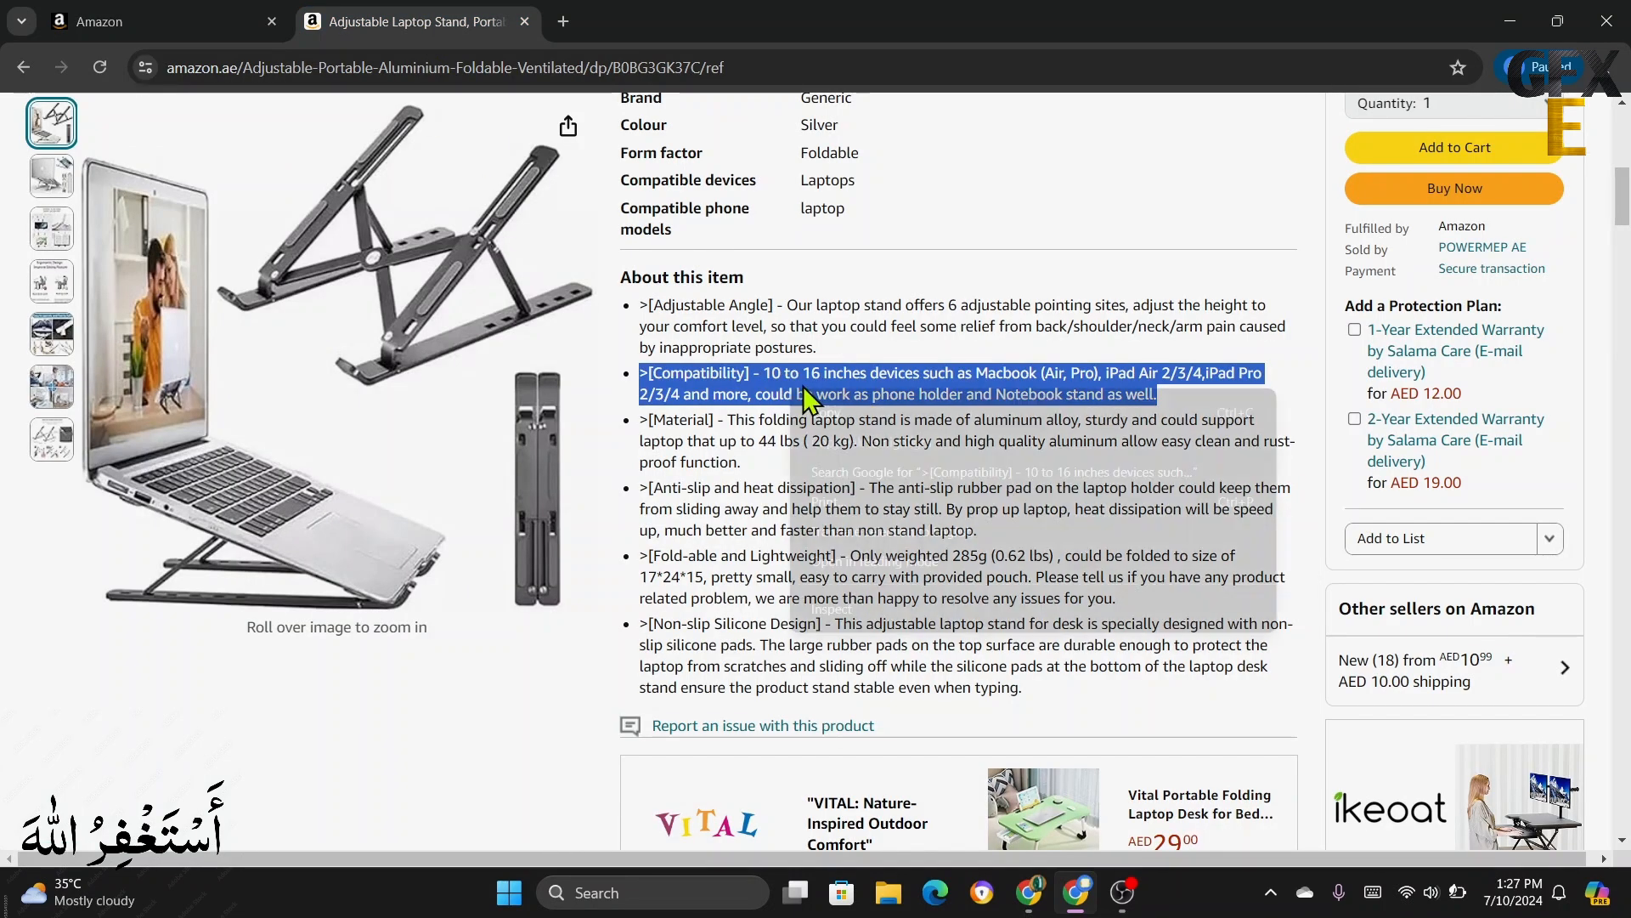
left_click(853, 415)
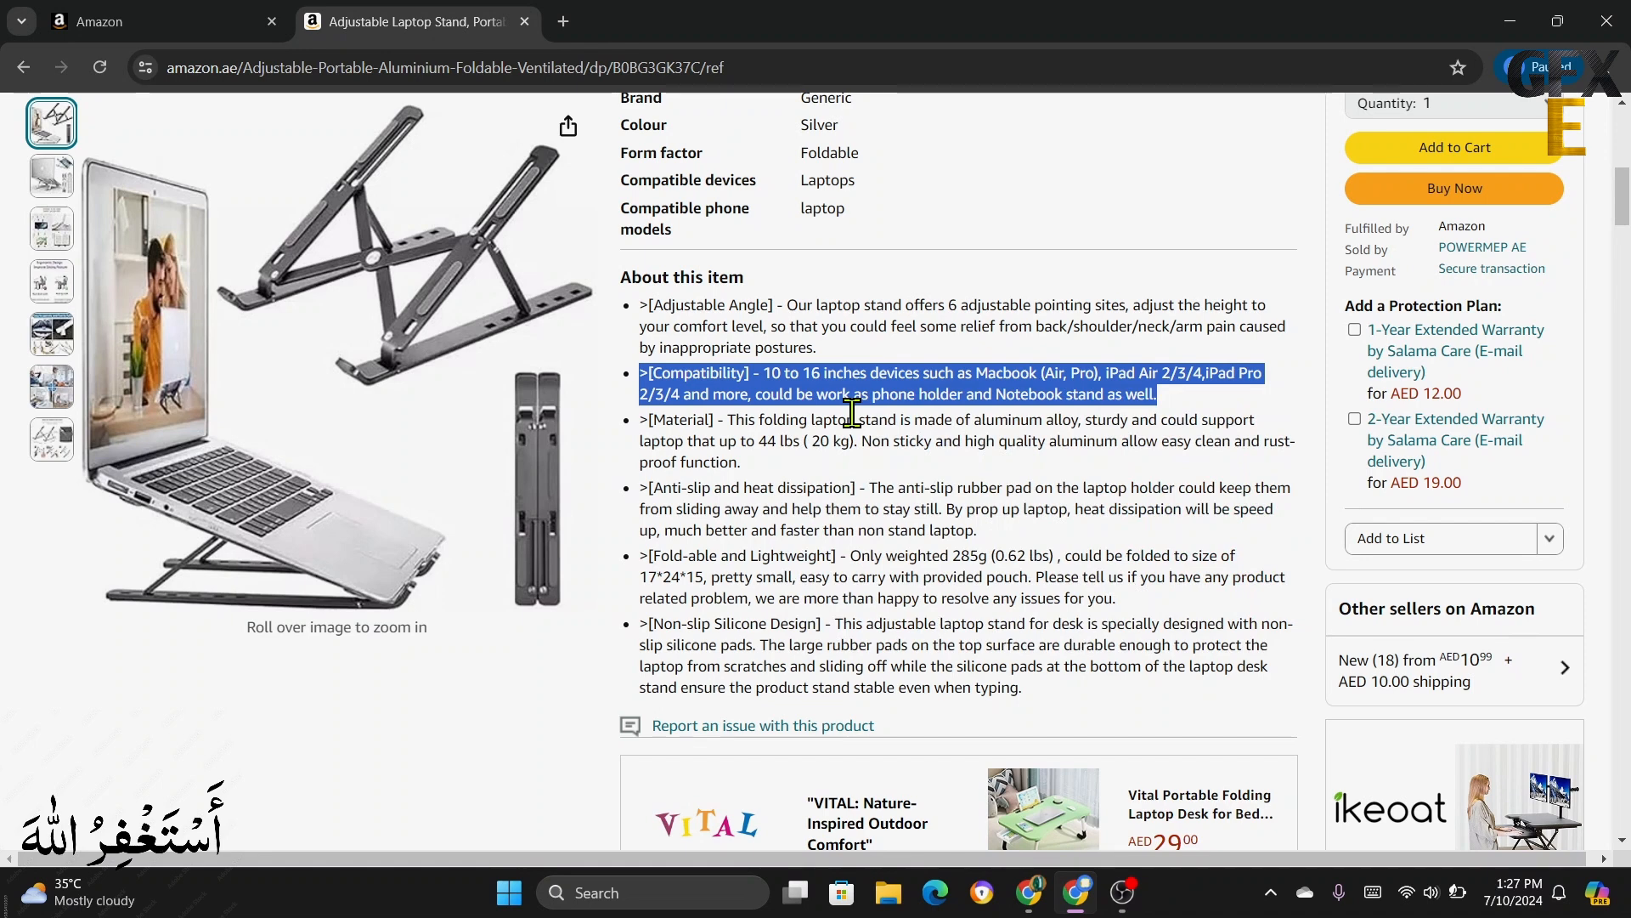
- Paste the copied "[Compatibility]" text as the listing's fourth bullet point
left_click(127, 22)
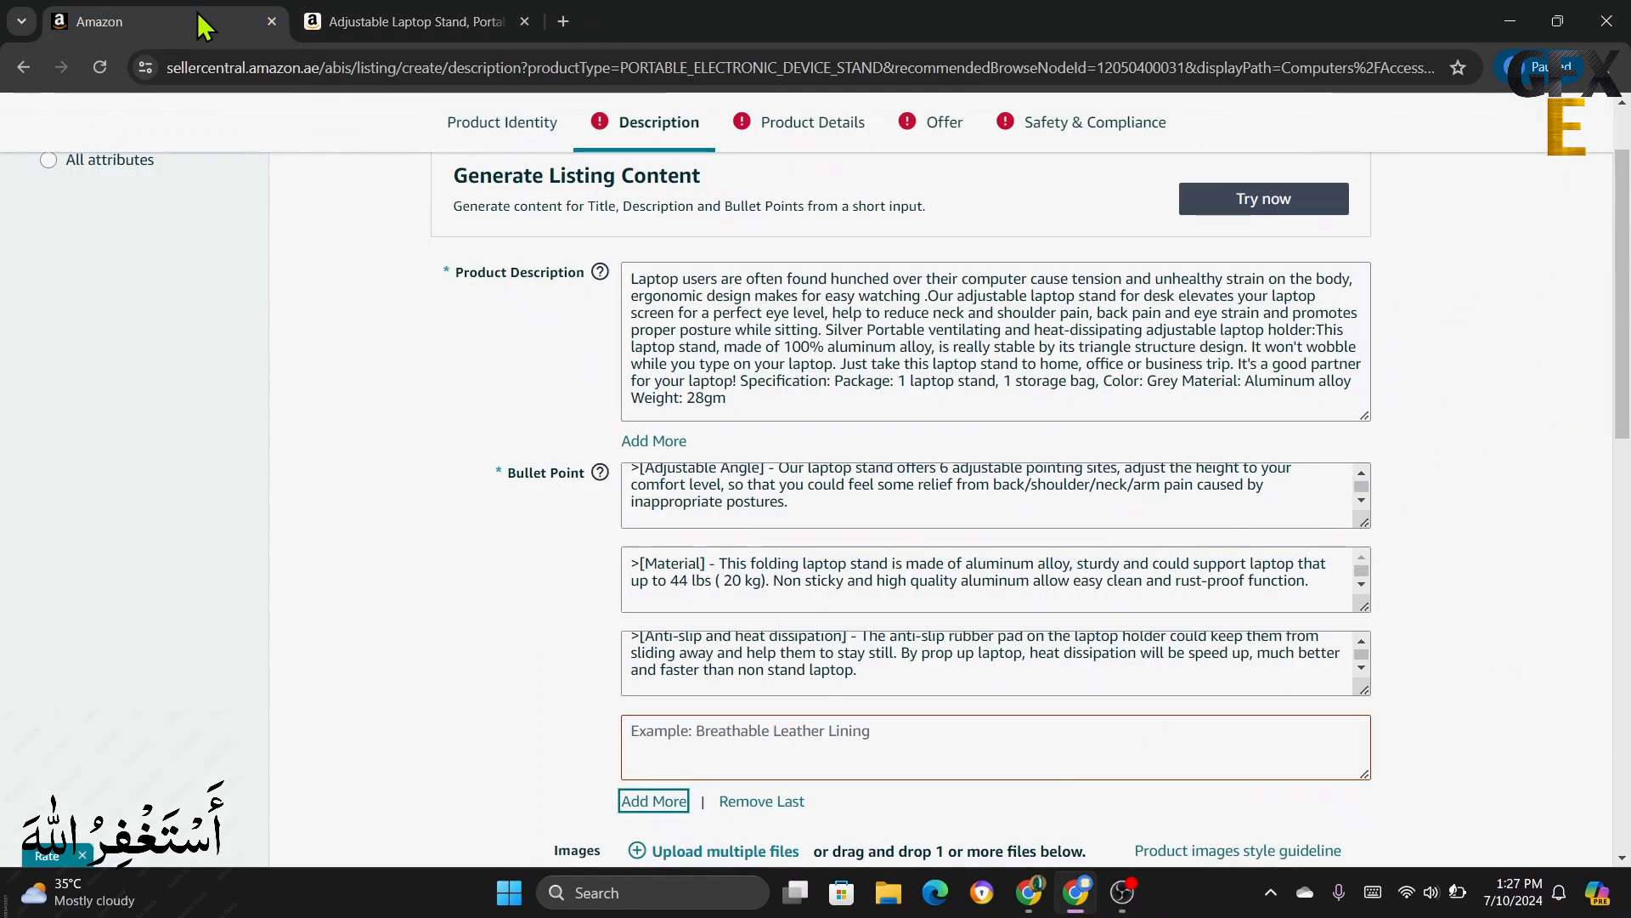
scroll(739, 568, "down", 1)
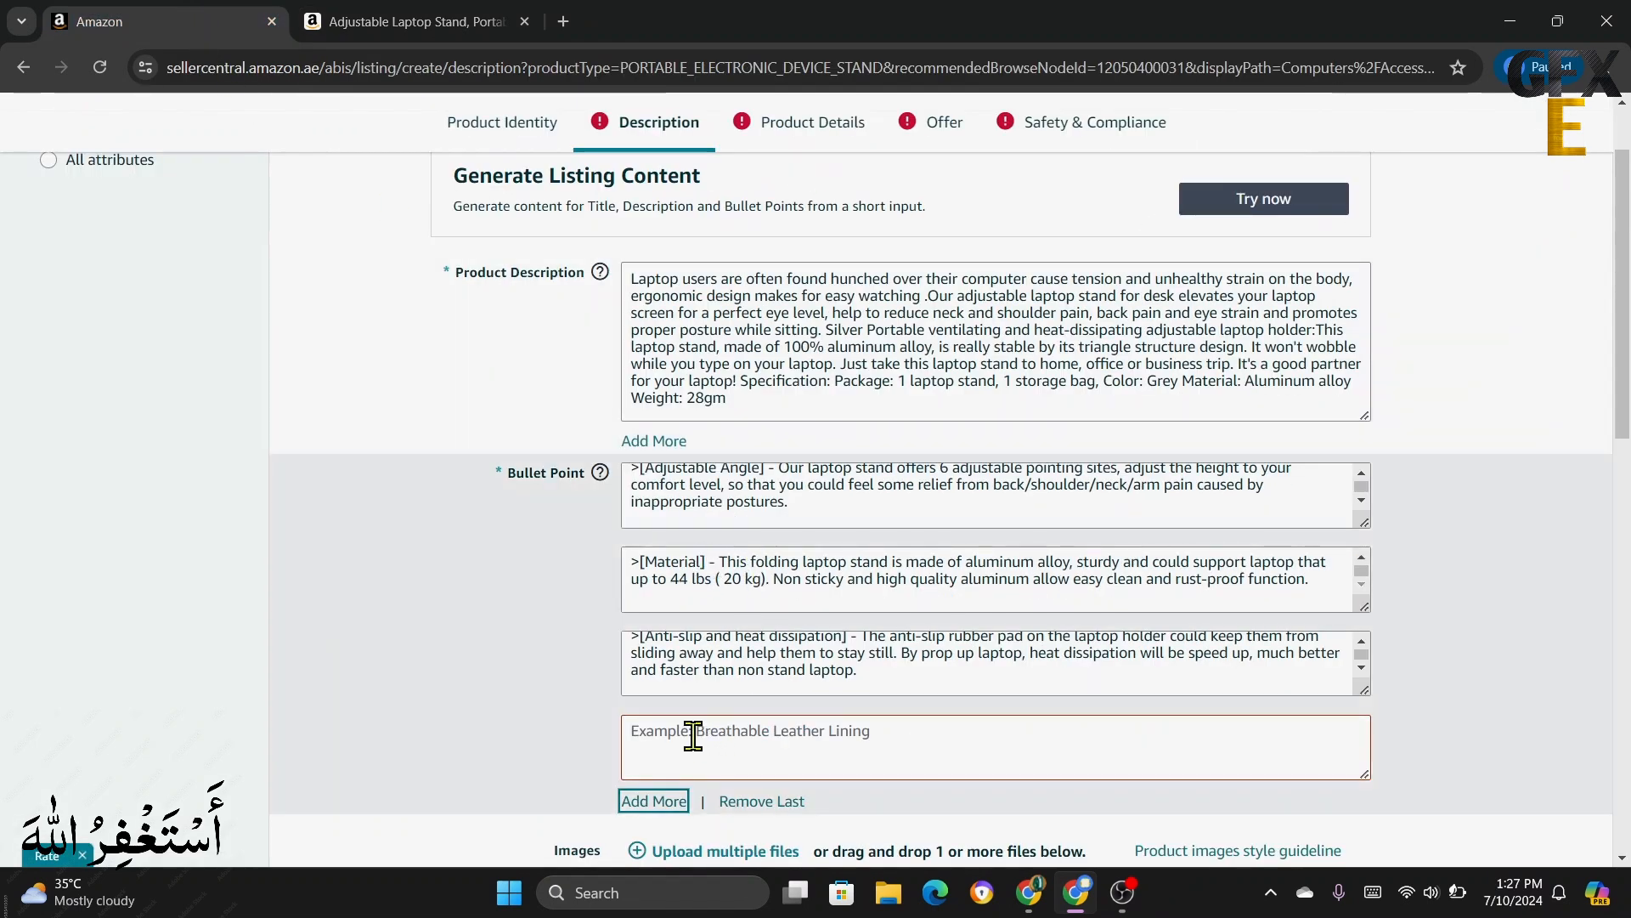
right_click(673, 763)
left_click(722, 488)
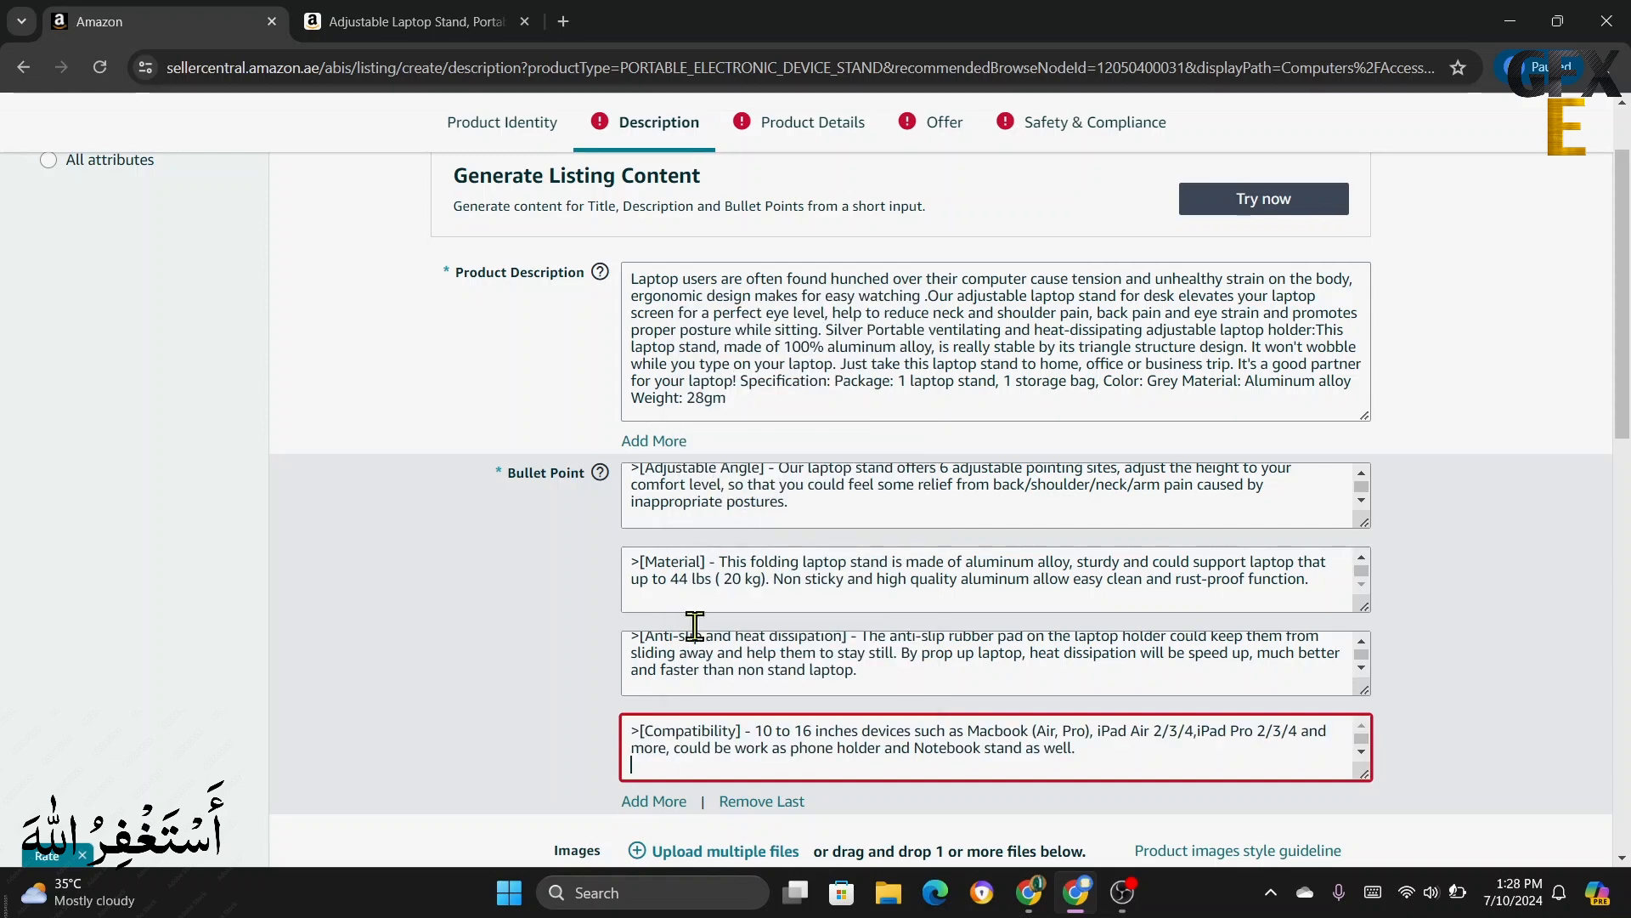
- Add a fifth bullet point field and copy the product page's "[Non-slip Silicone Design]" point
left_click(650, 803)
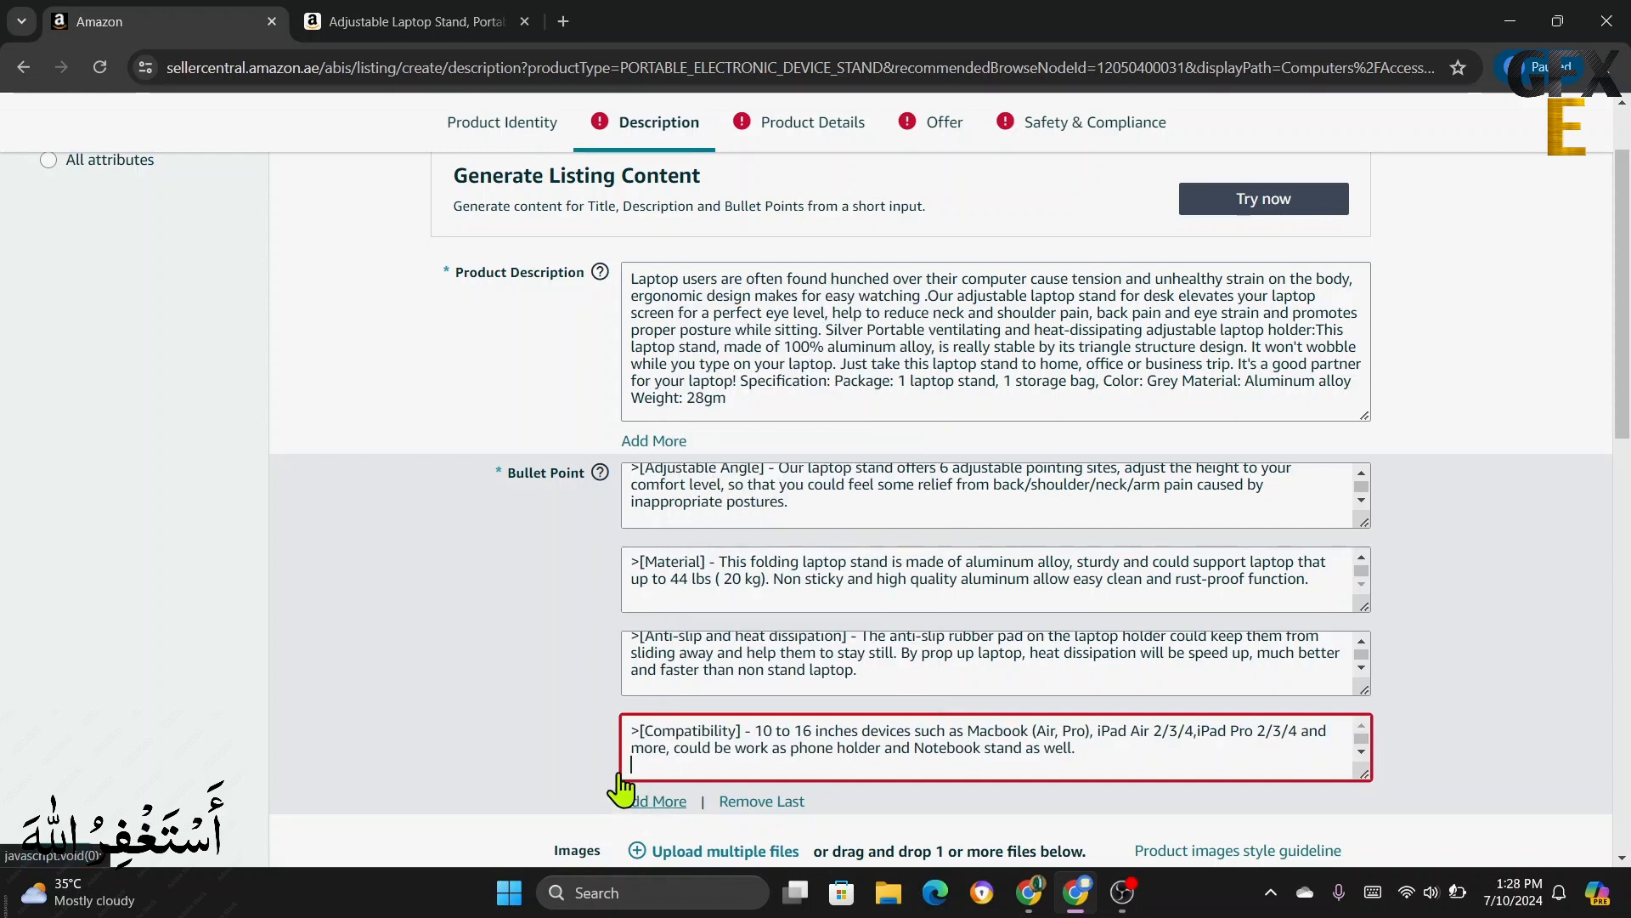
scroll(597, 684, "down", 3)
scroll(599, 682, "down", 2)
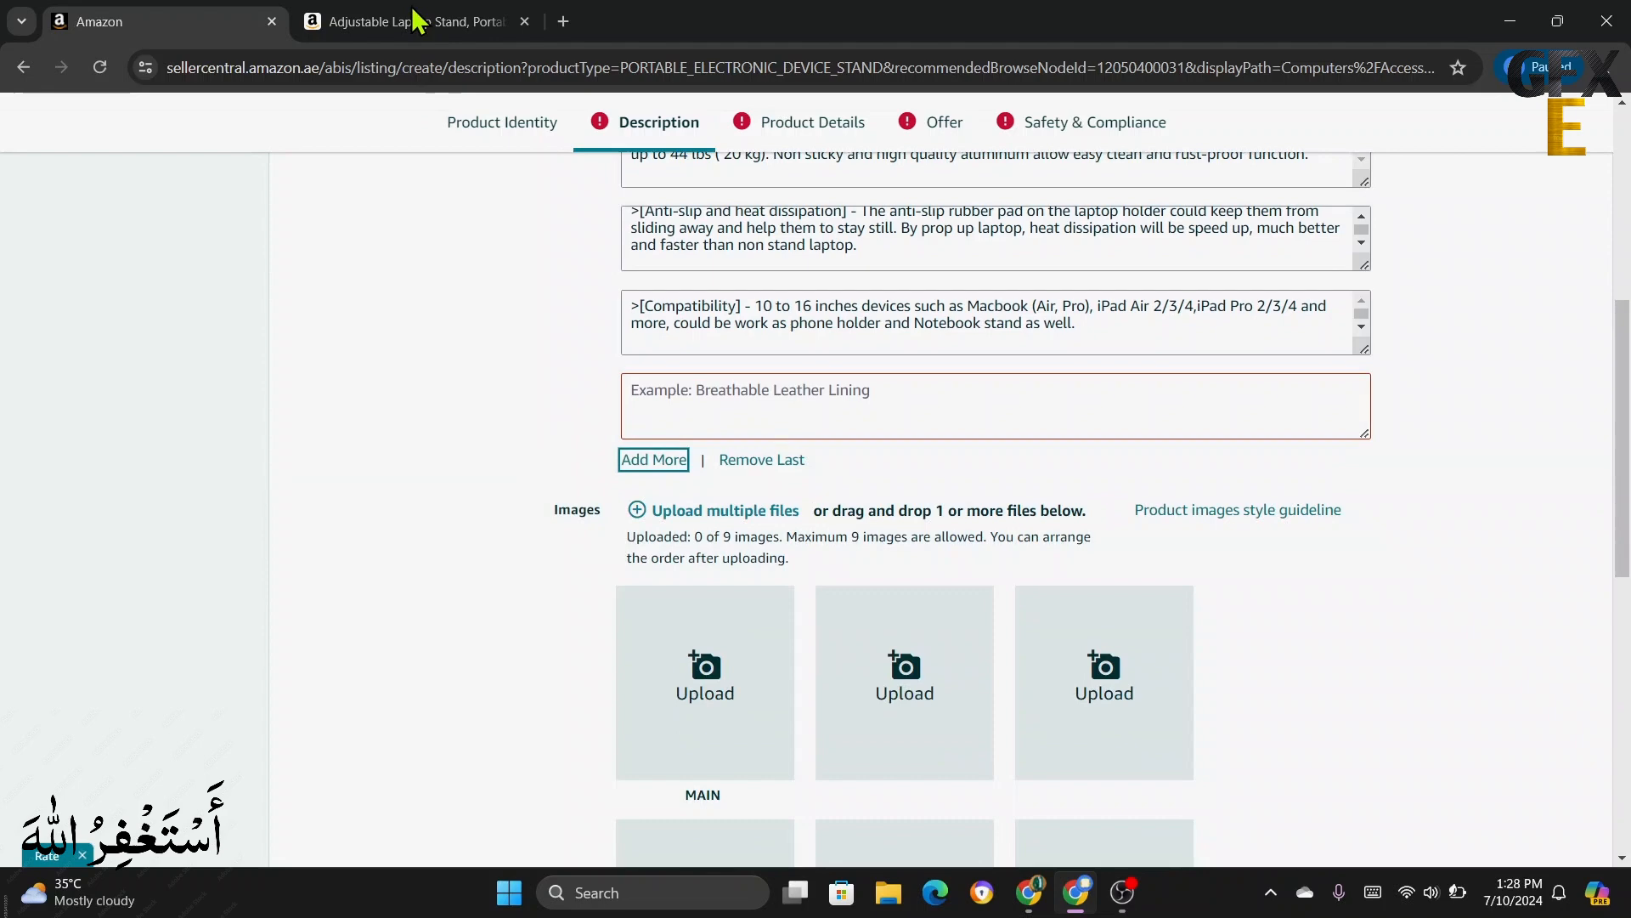
left_click(416, 19)
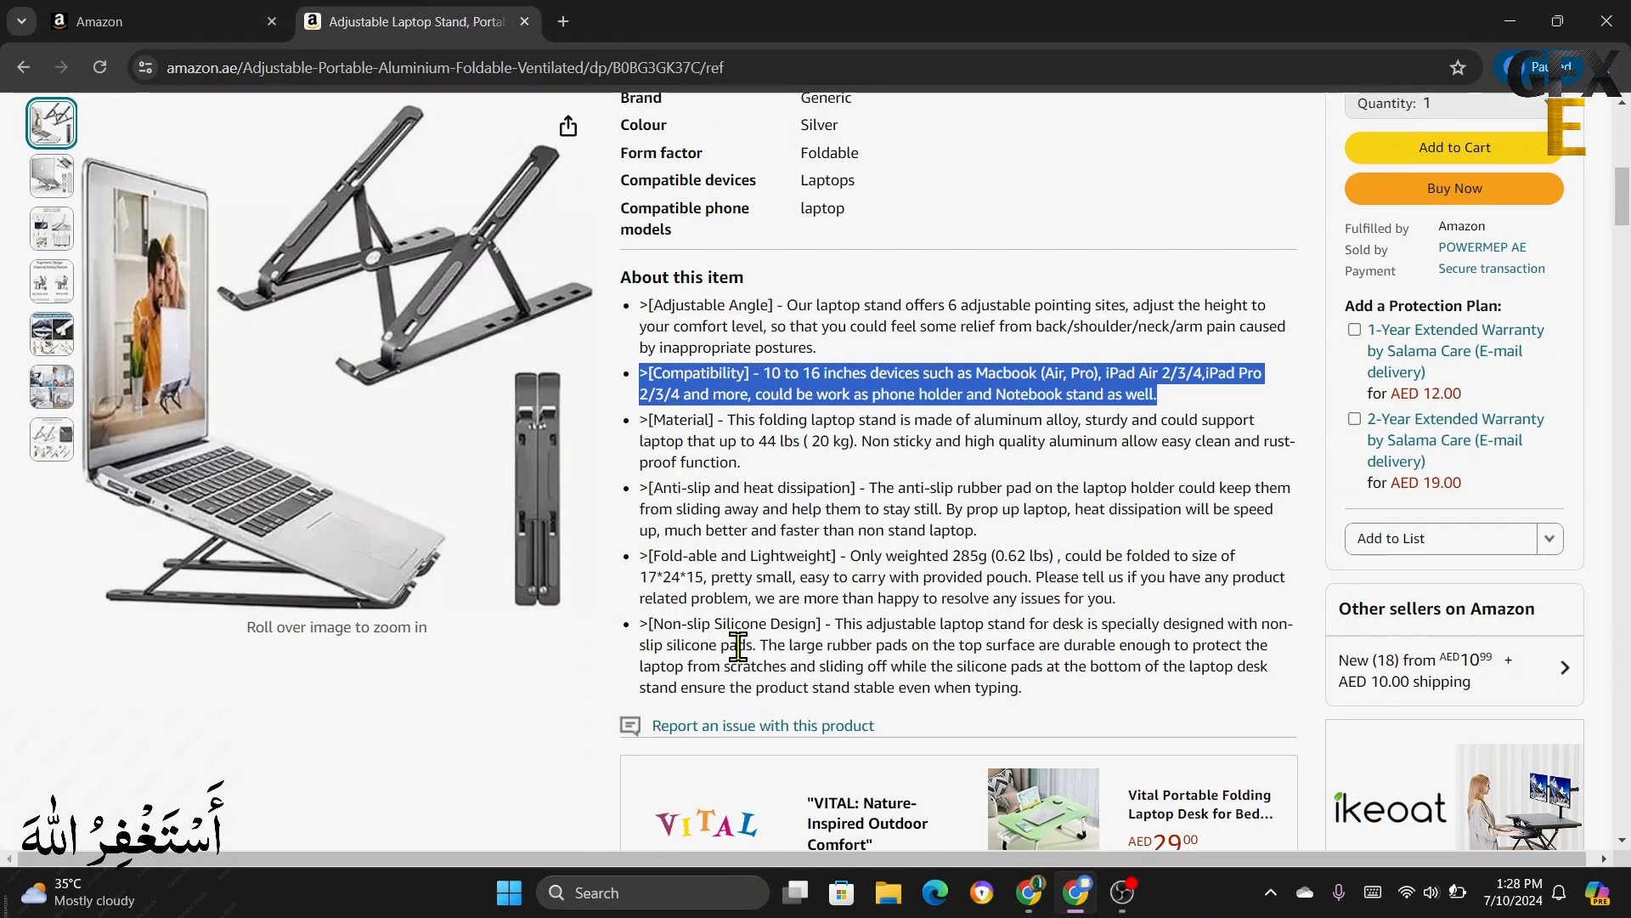
triple_click(731, 646)
right_click(758, 636)
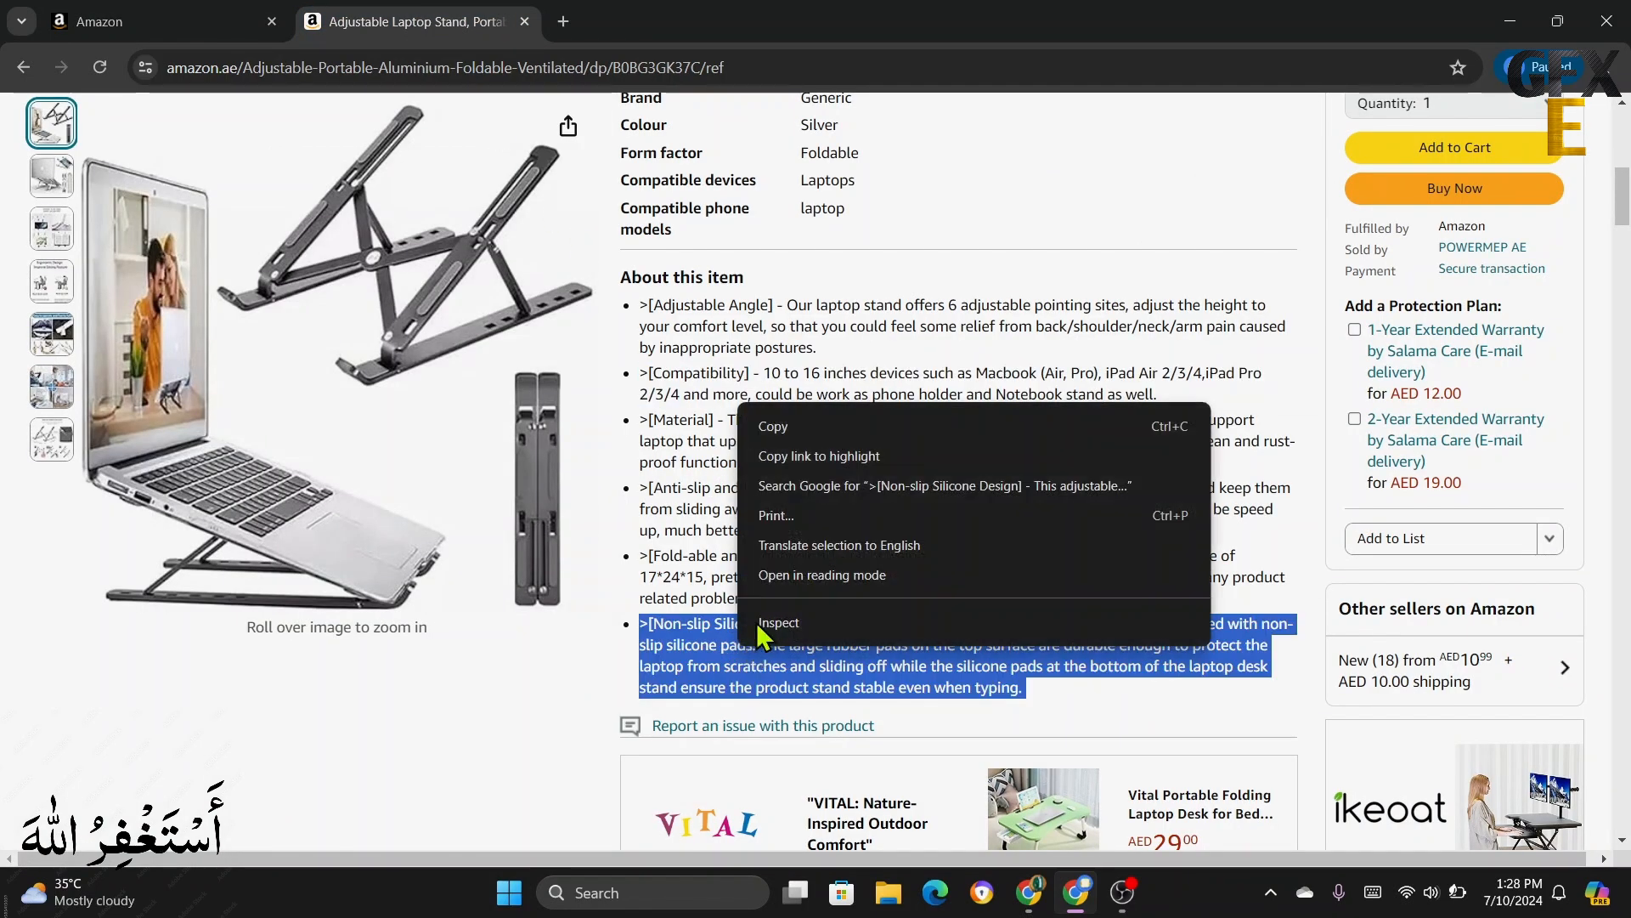
left_click(795, 427)
- Paste the copied "[Non-slip Silicone Design]" text as the listing's fifth bullet point and review the filled-in bullet points
left_click(208, 21)
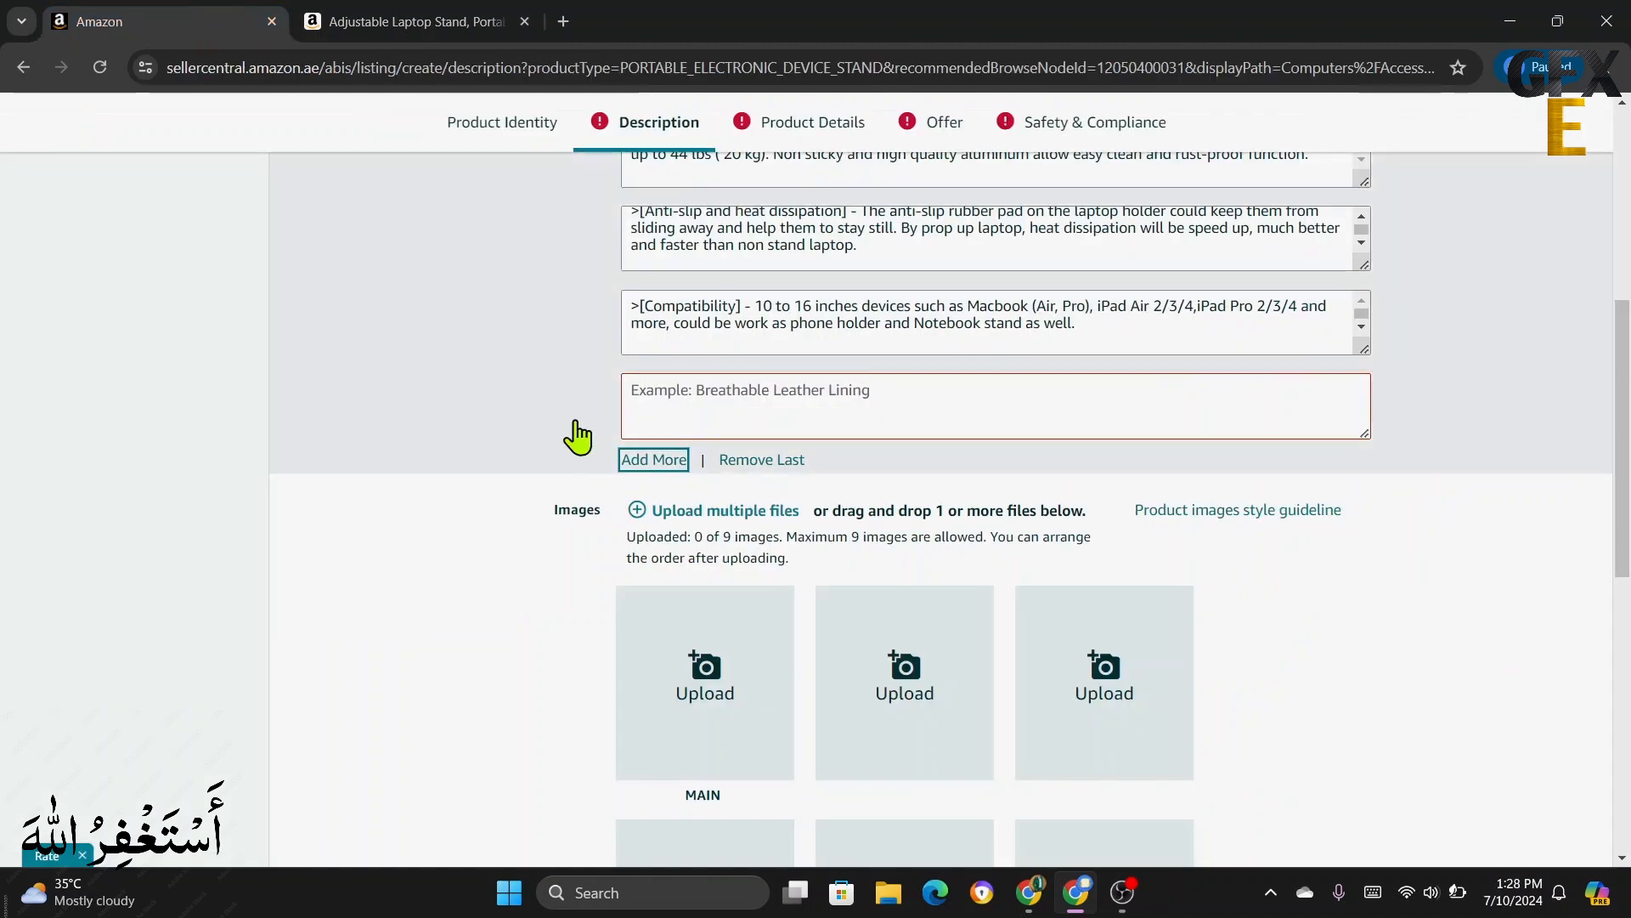
right_click(727, 390)
left_click(798, 584)
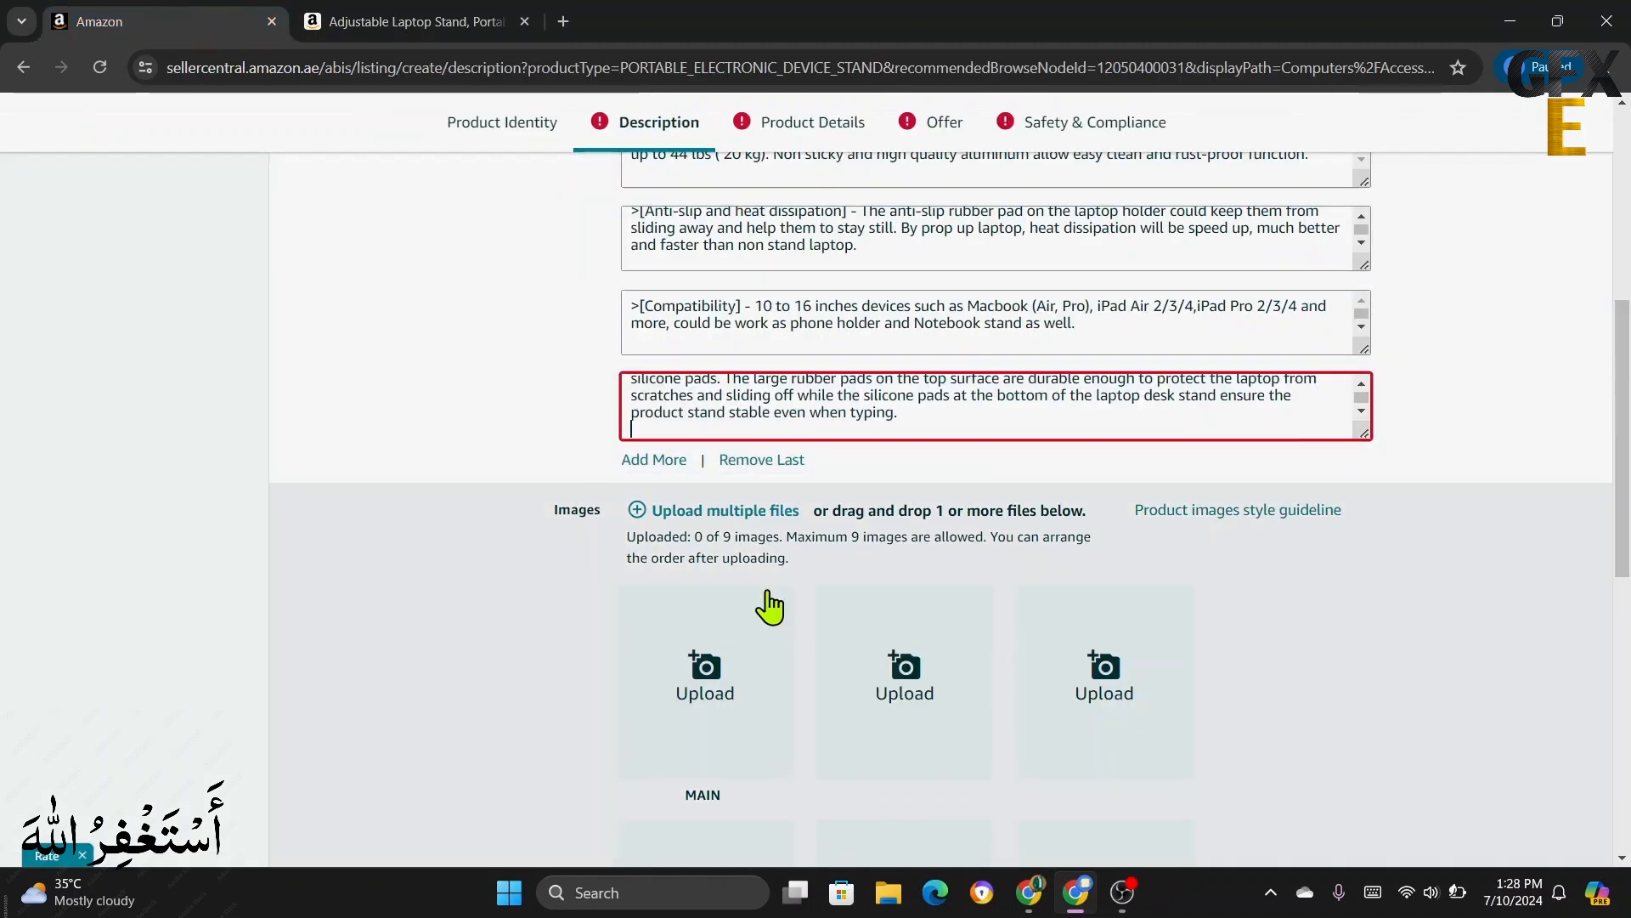
scroll(770, 607, "up", 5)
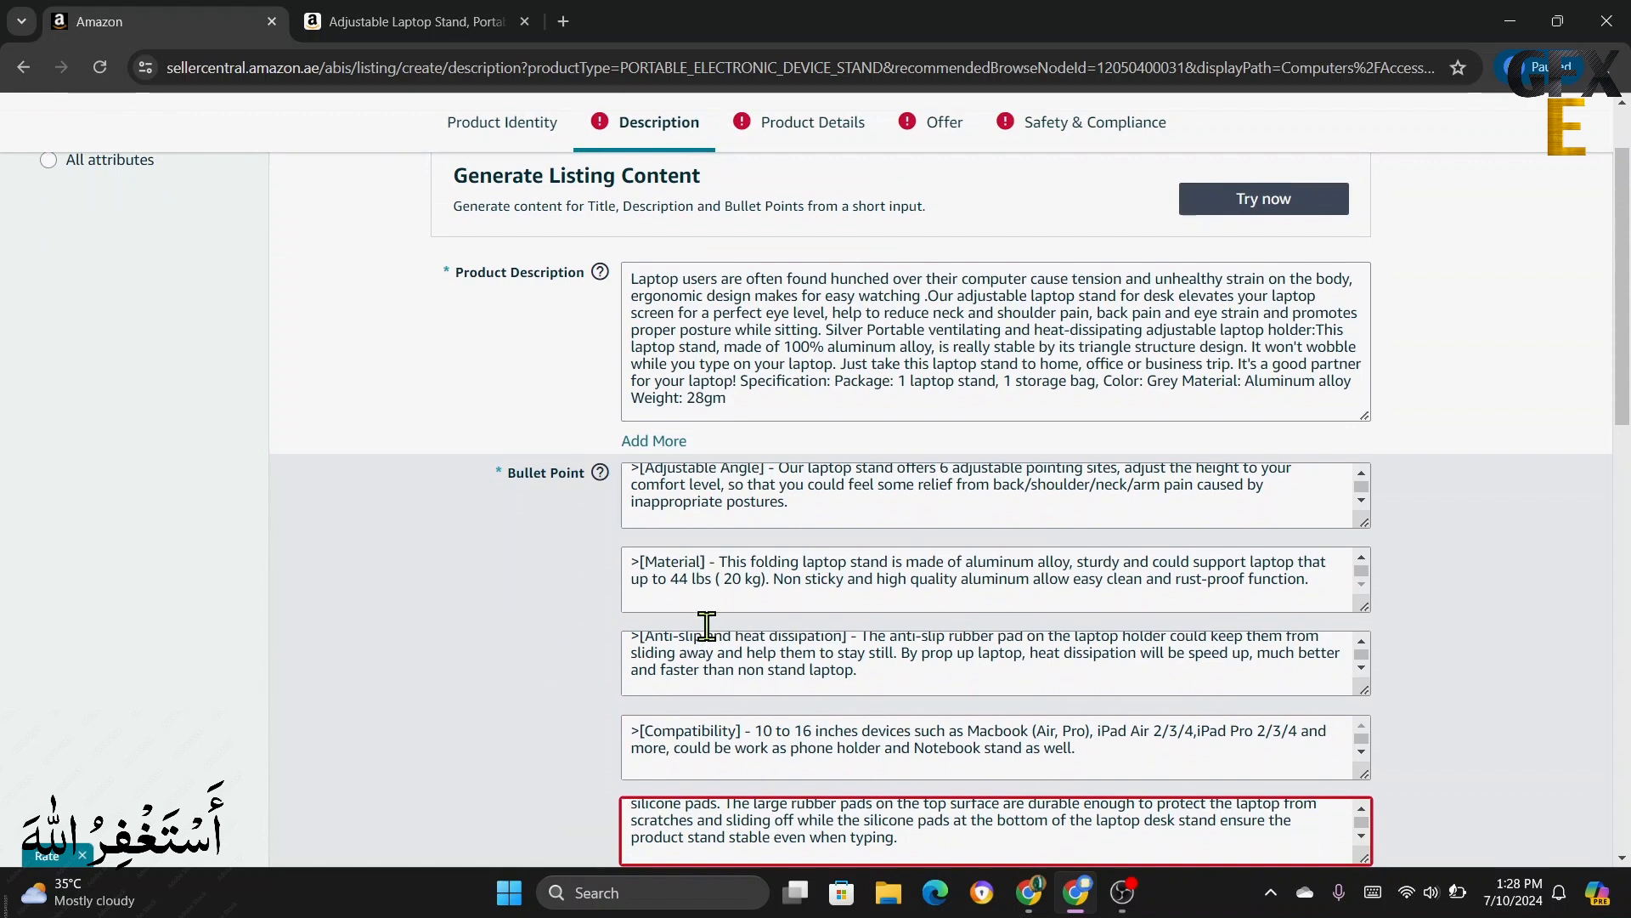
scroll(645, 765, "down", 1)
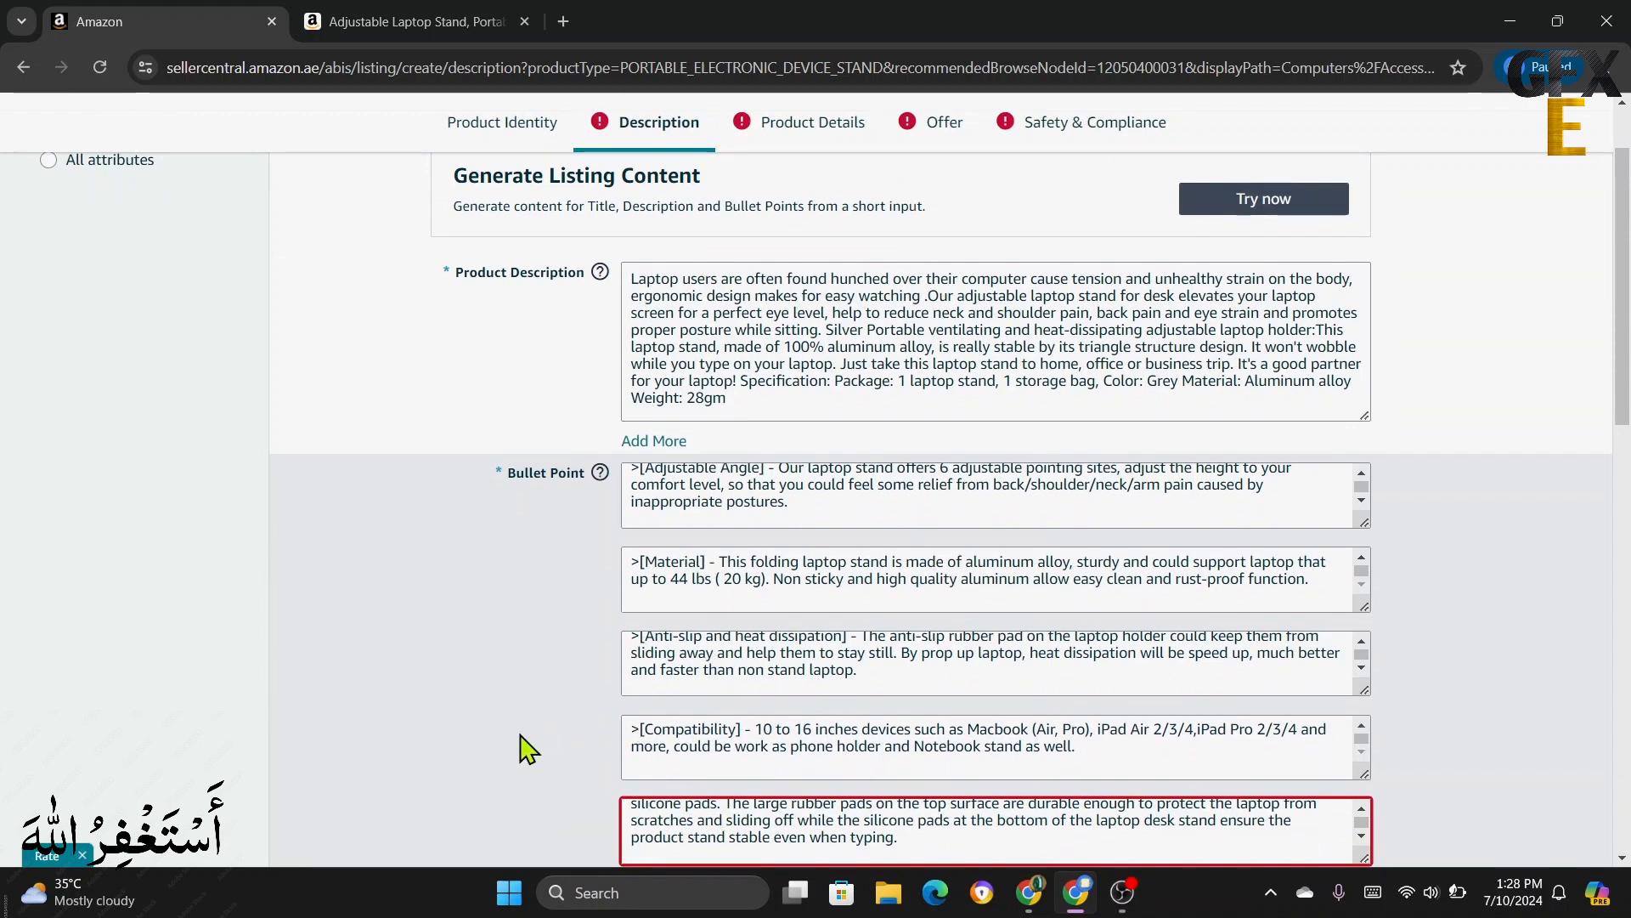
scroll(527, 748, "down", 1)
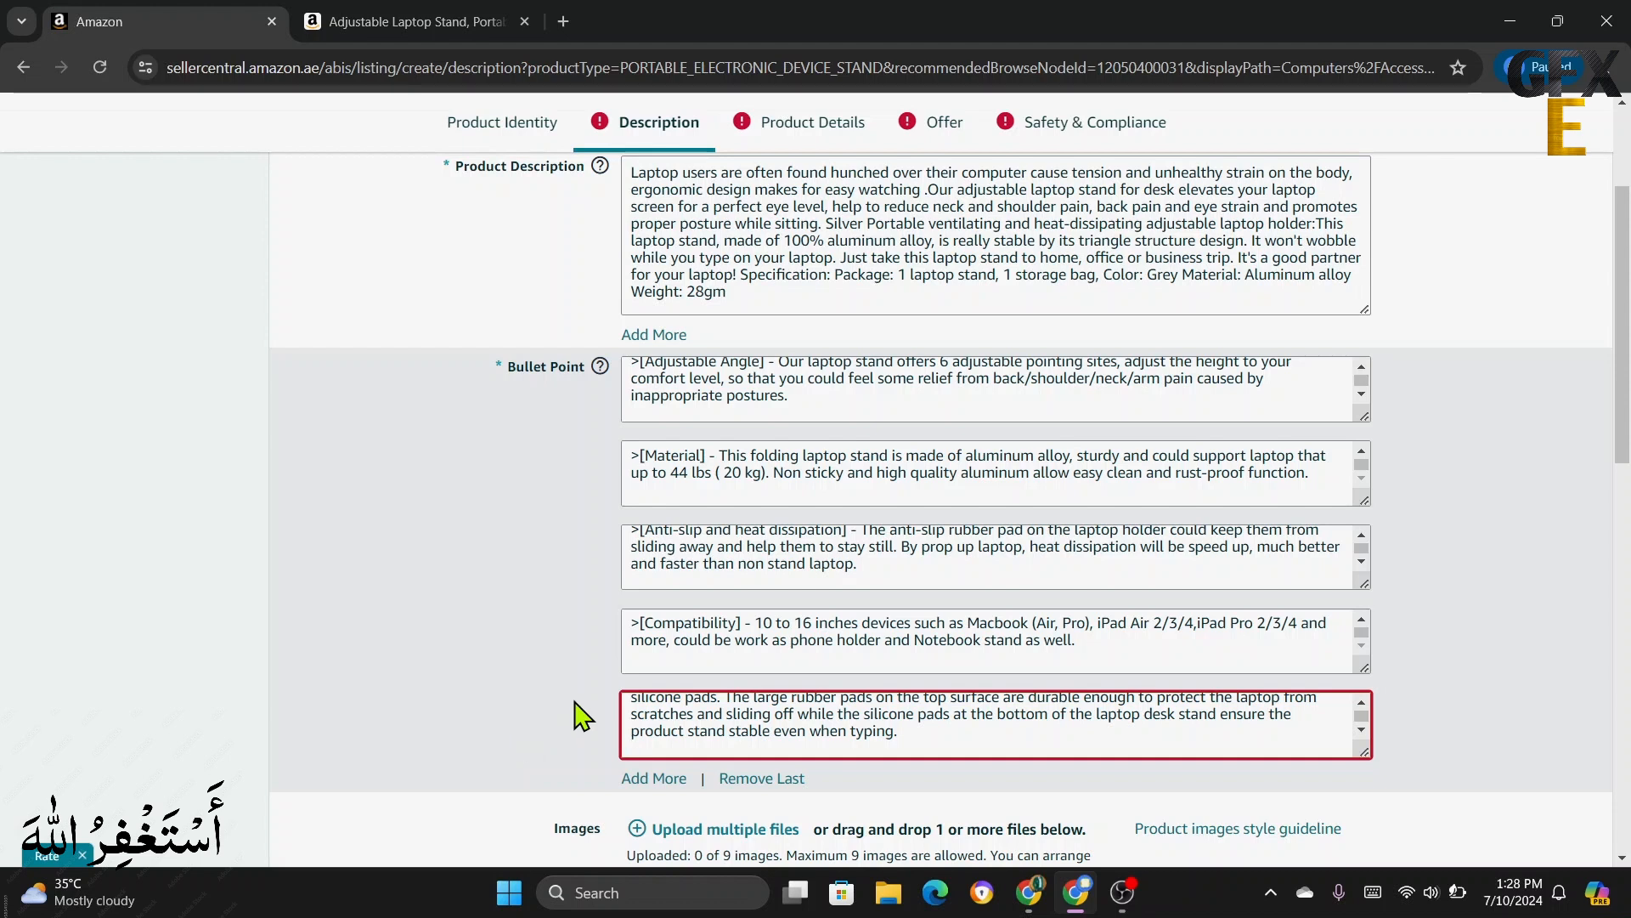
- Return to the top of the laptop stand's product page and open the Amazon.ae store in a new browser window
scroll(569, 709, "down", 3)
scroll(554, 685, "down", 3)
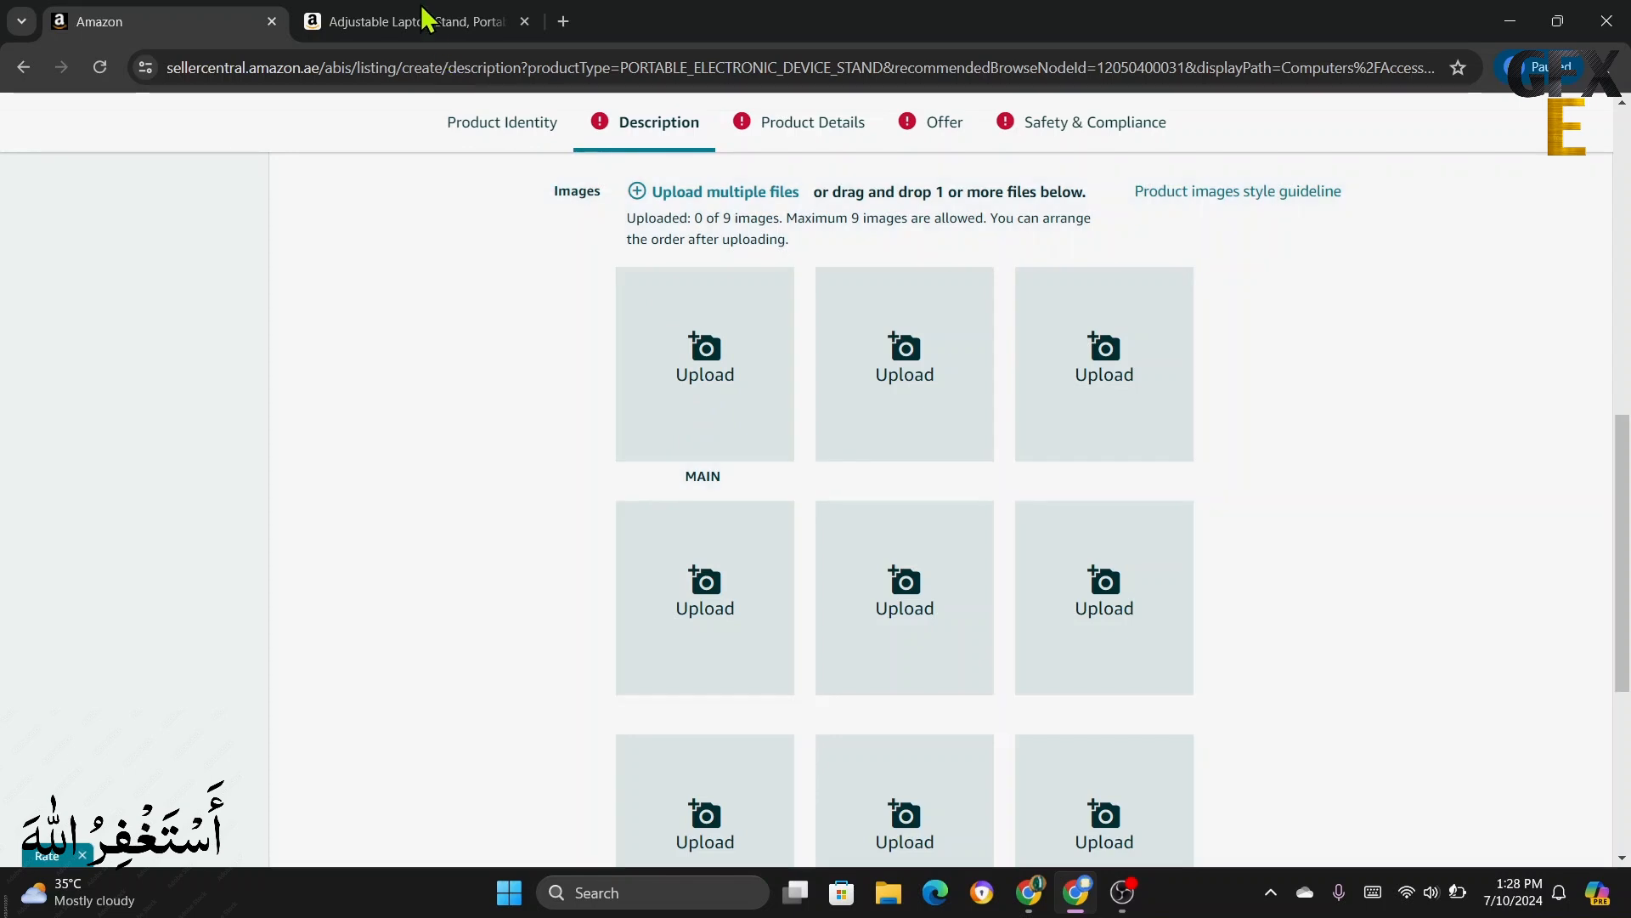
left_click(429, 21)
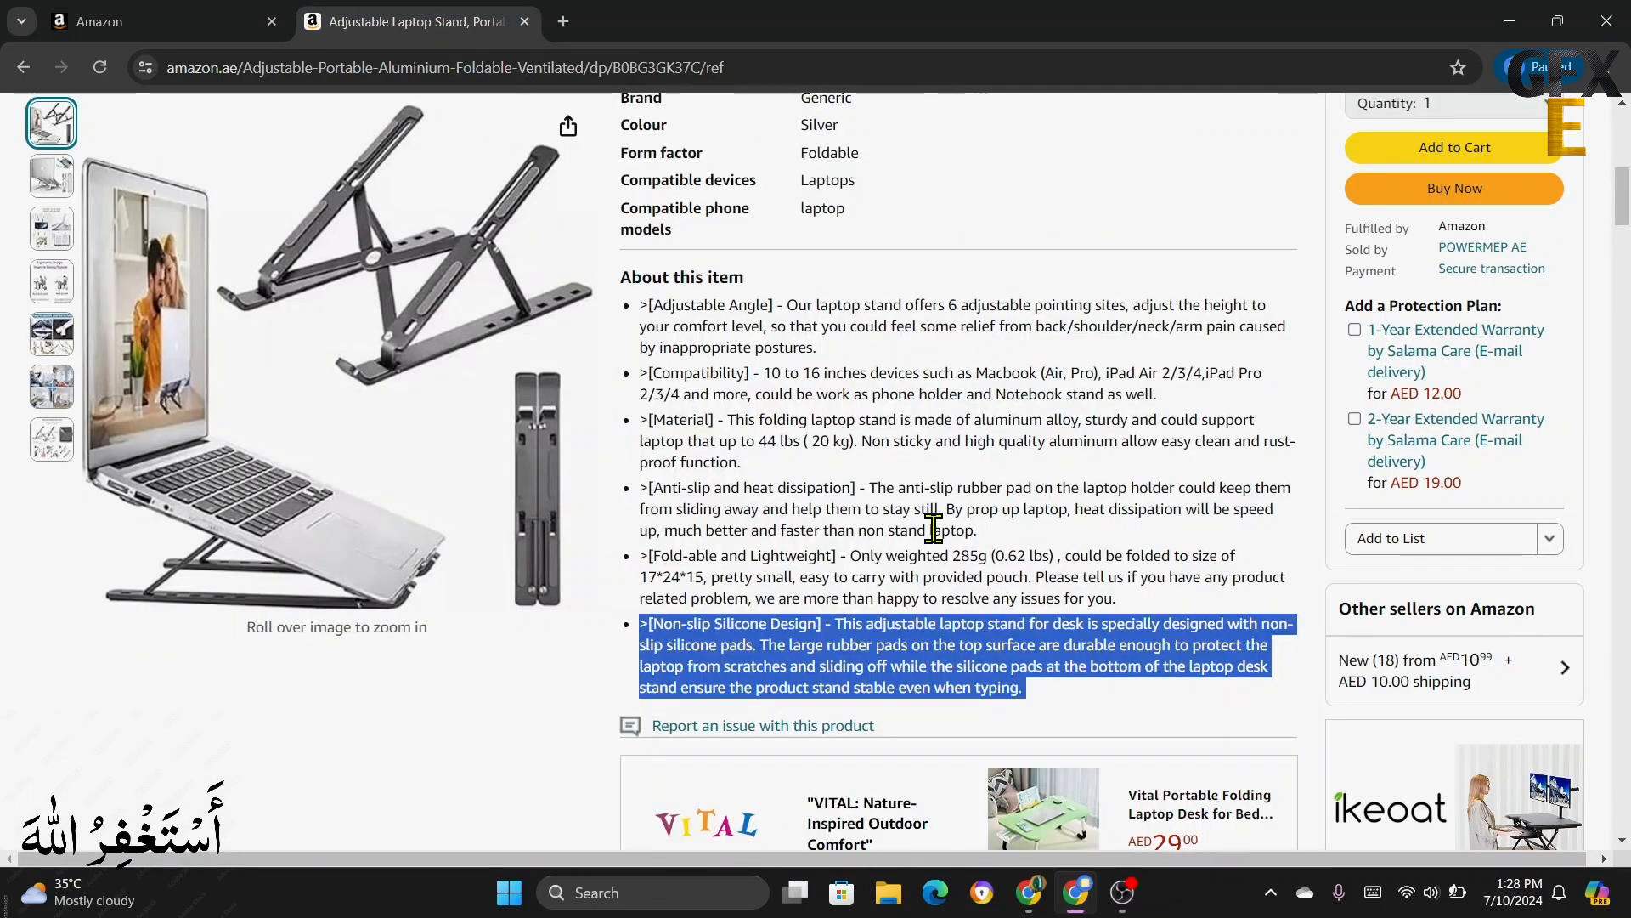
left_click(932, 529)
scroll(932, 529, "up", 5)
scroll(932, 530, "up", 1)
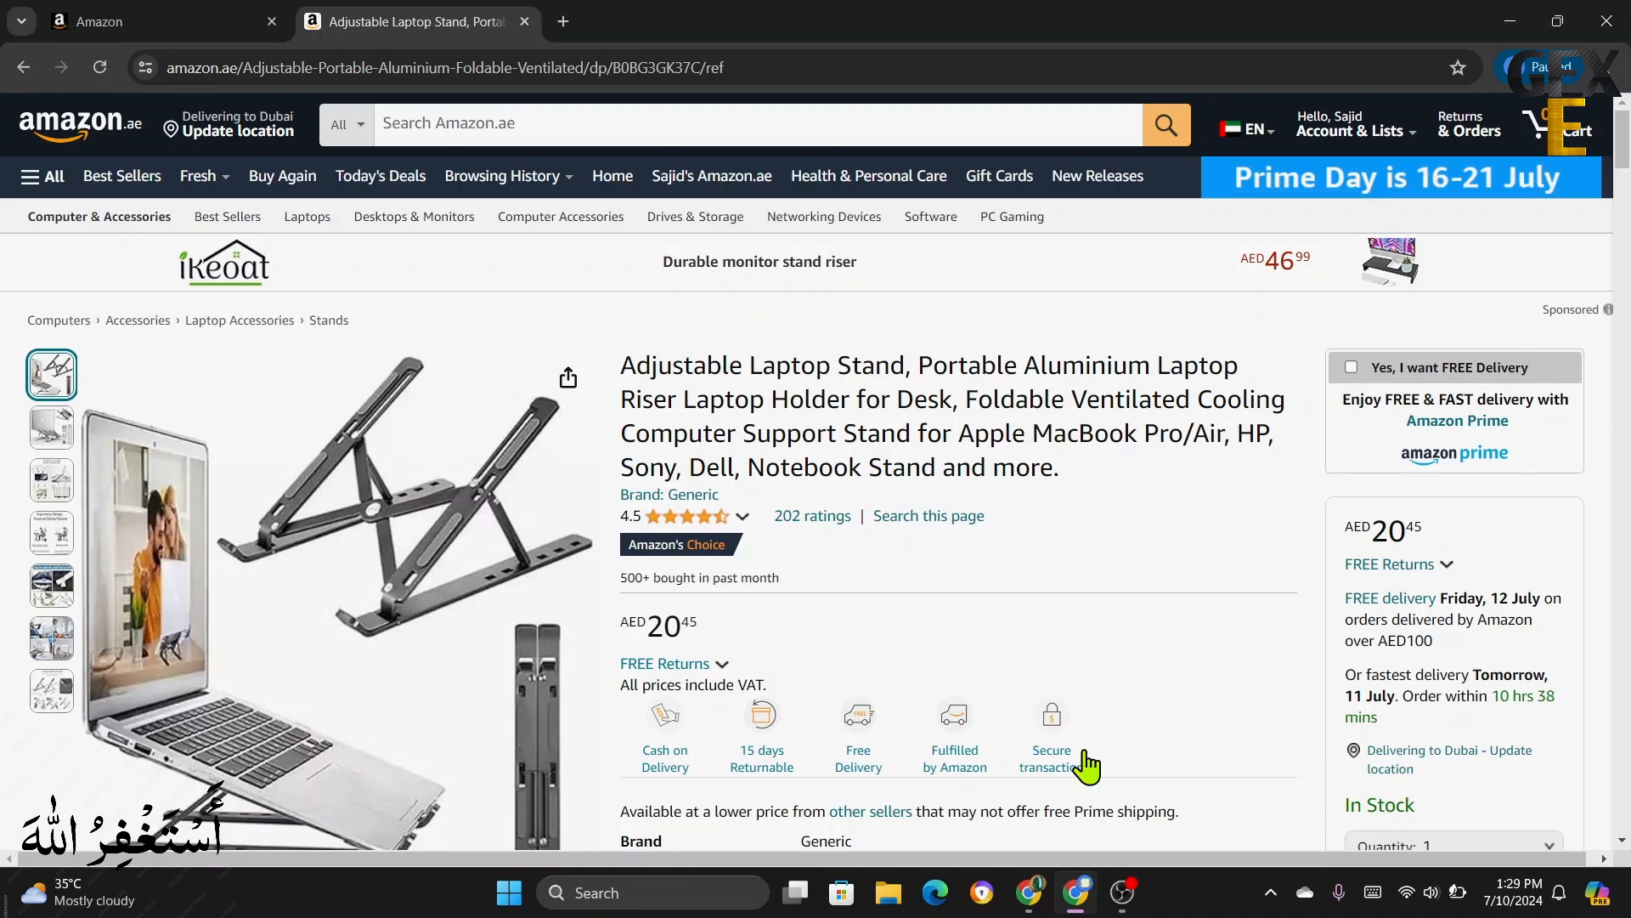
key("ctrl+n")
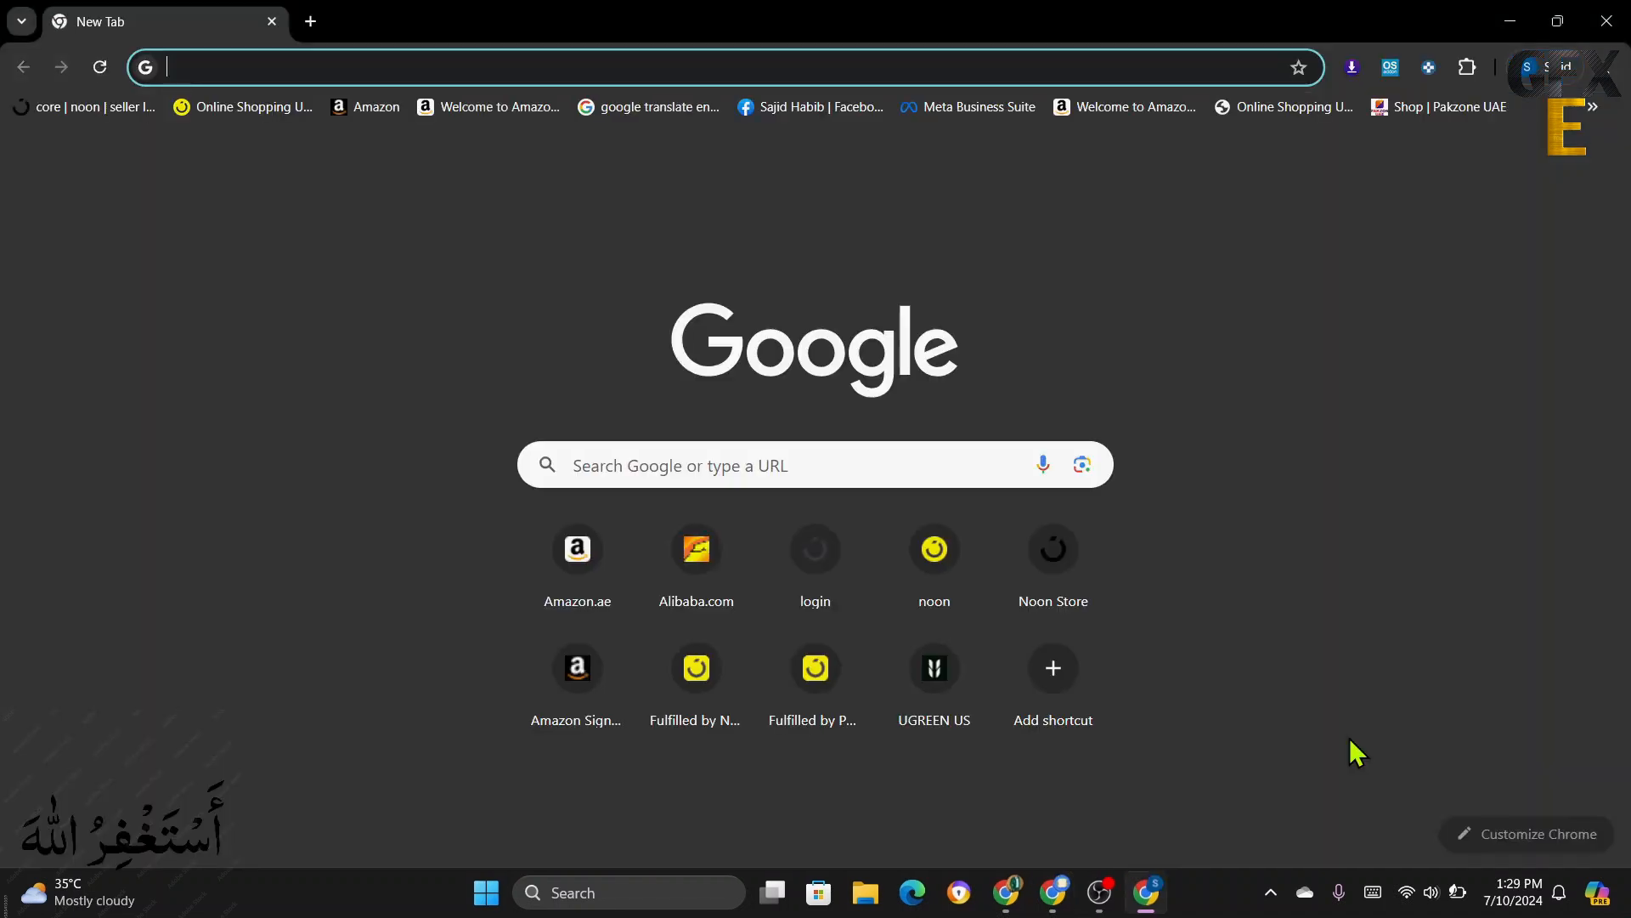
left_click(492, 110)
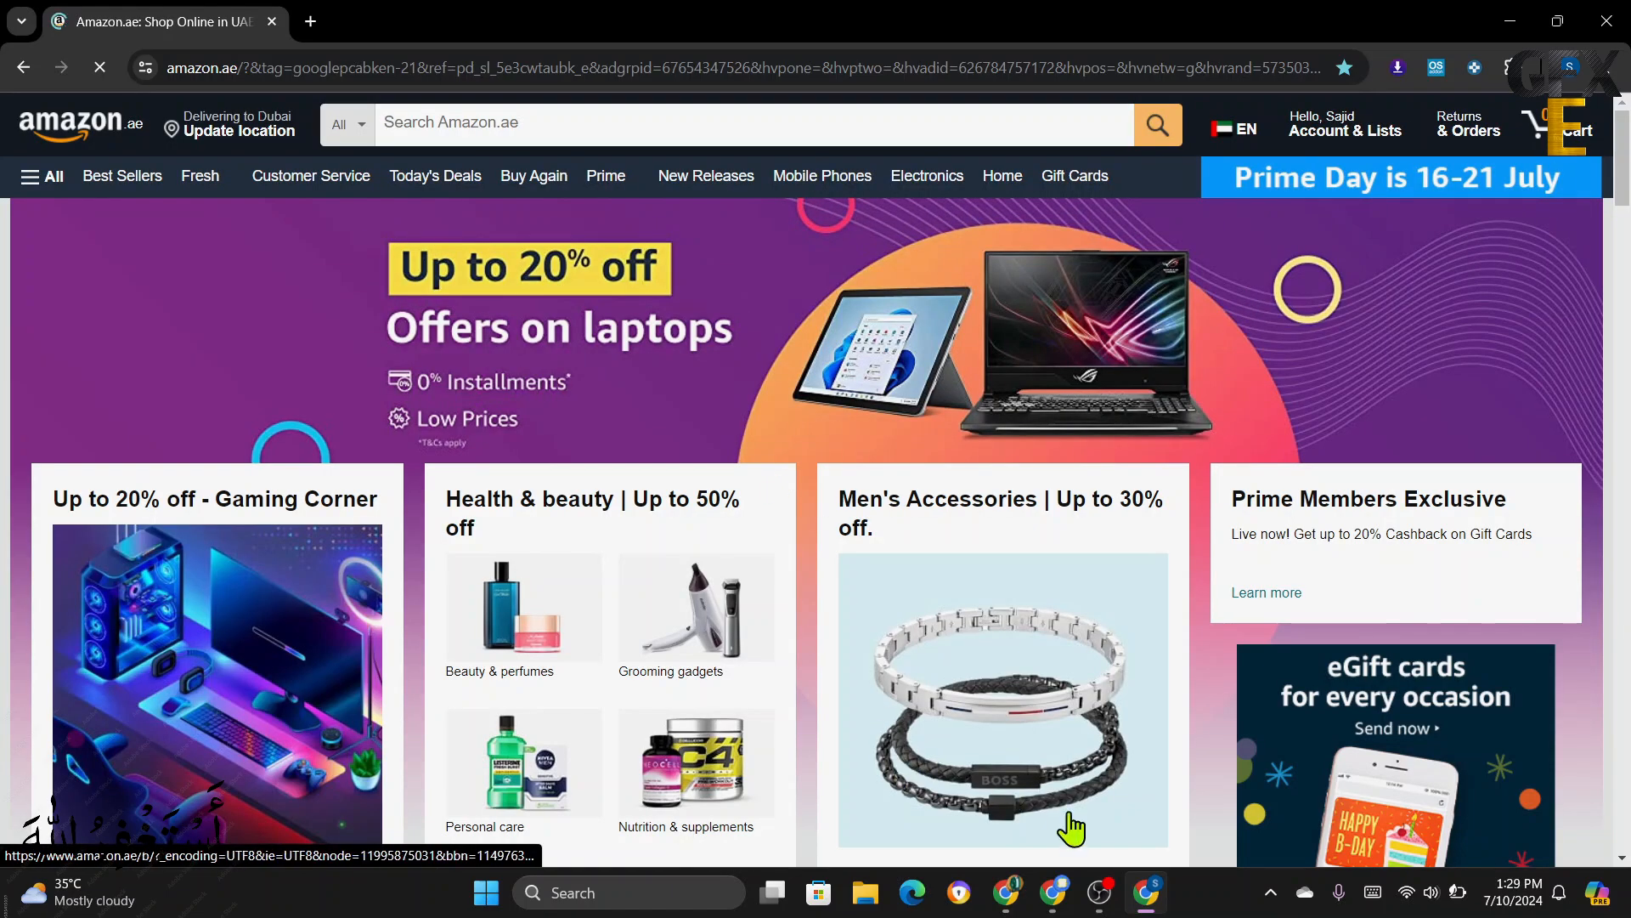
- Copy the full product title, starting "Adjustable Laptop Stand, Portable Aluminium Laptop Riser", from the original product page
left_click(1052, 892)
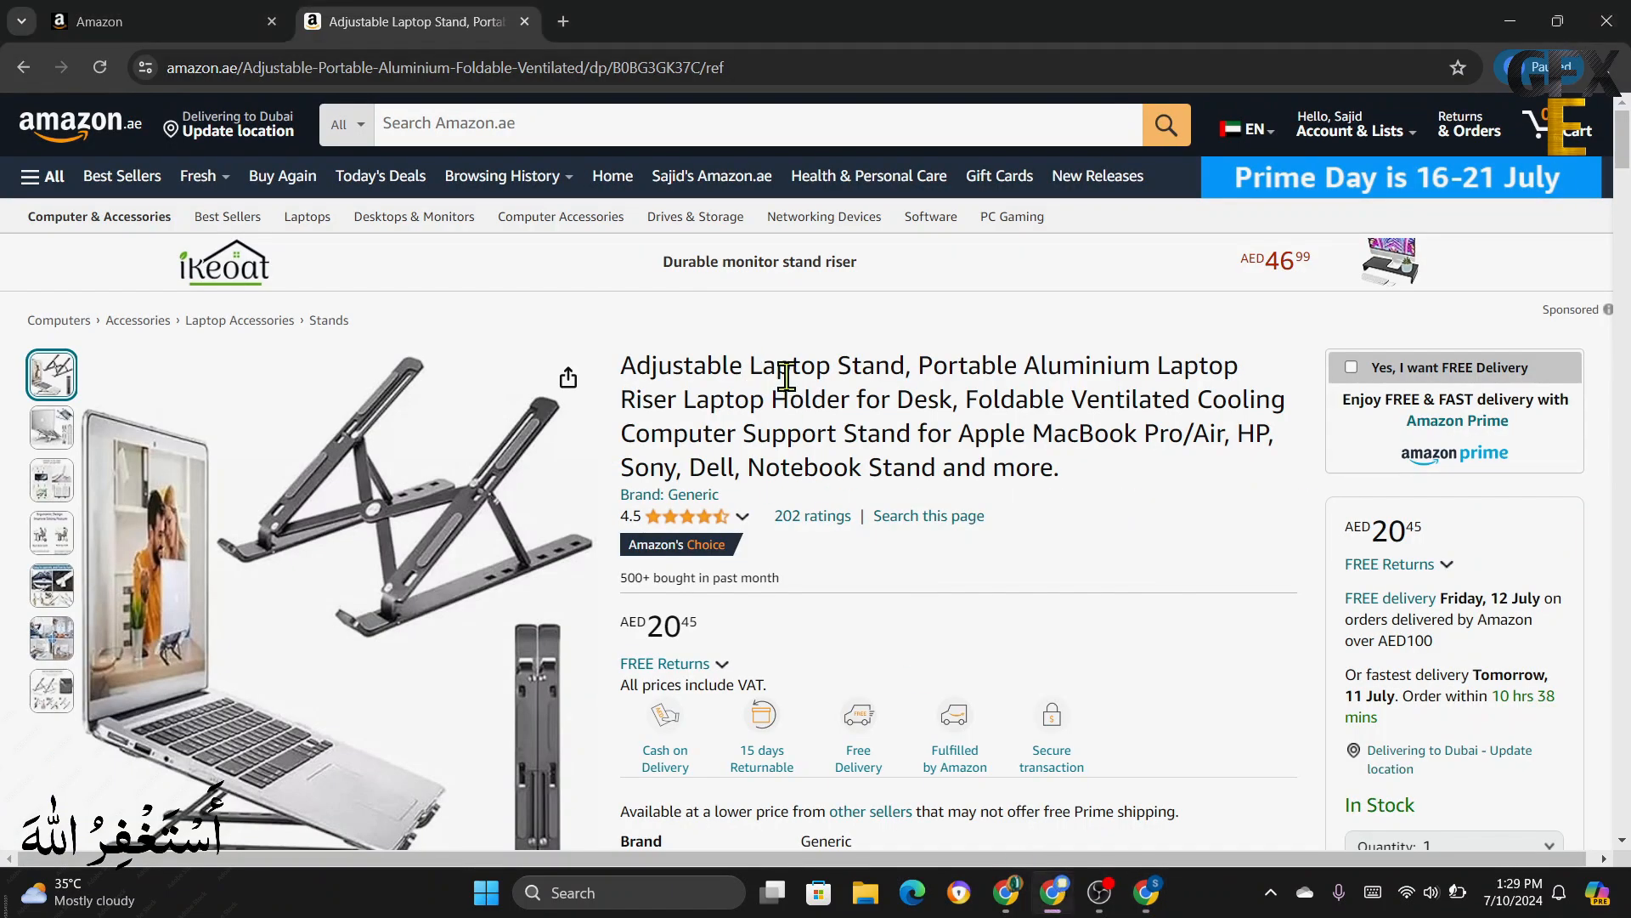
triple_click(796, 400)
right_click(796, 406)
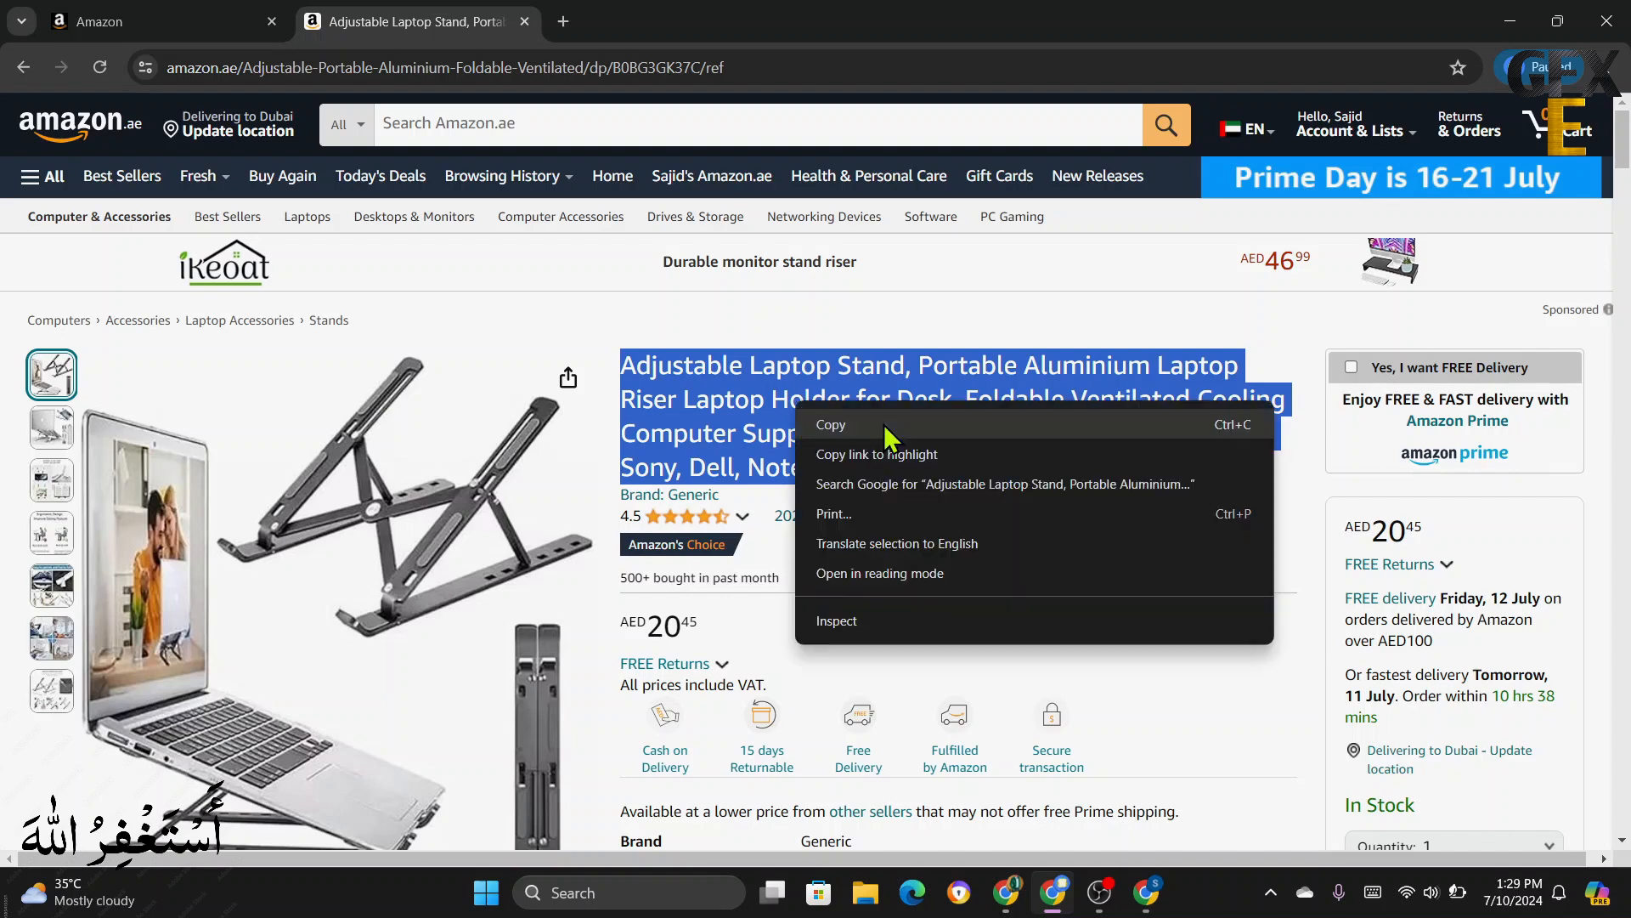
left_click(899, 425)
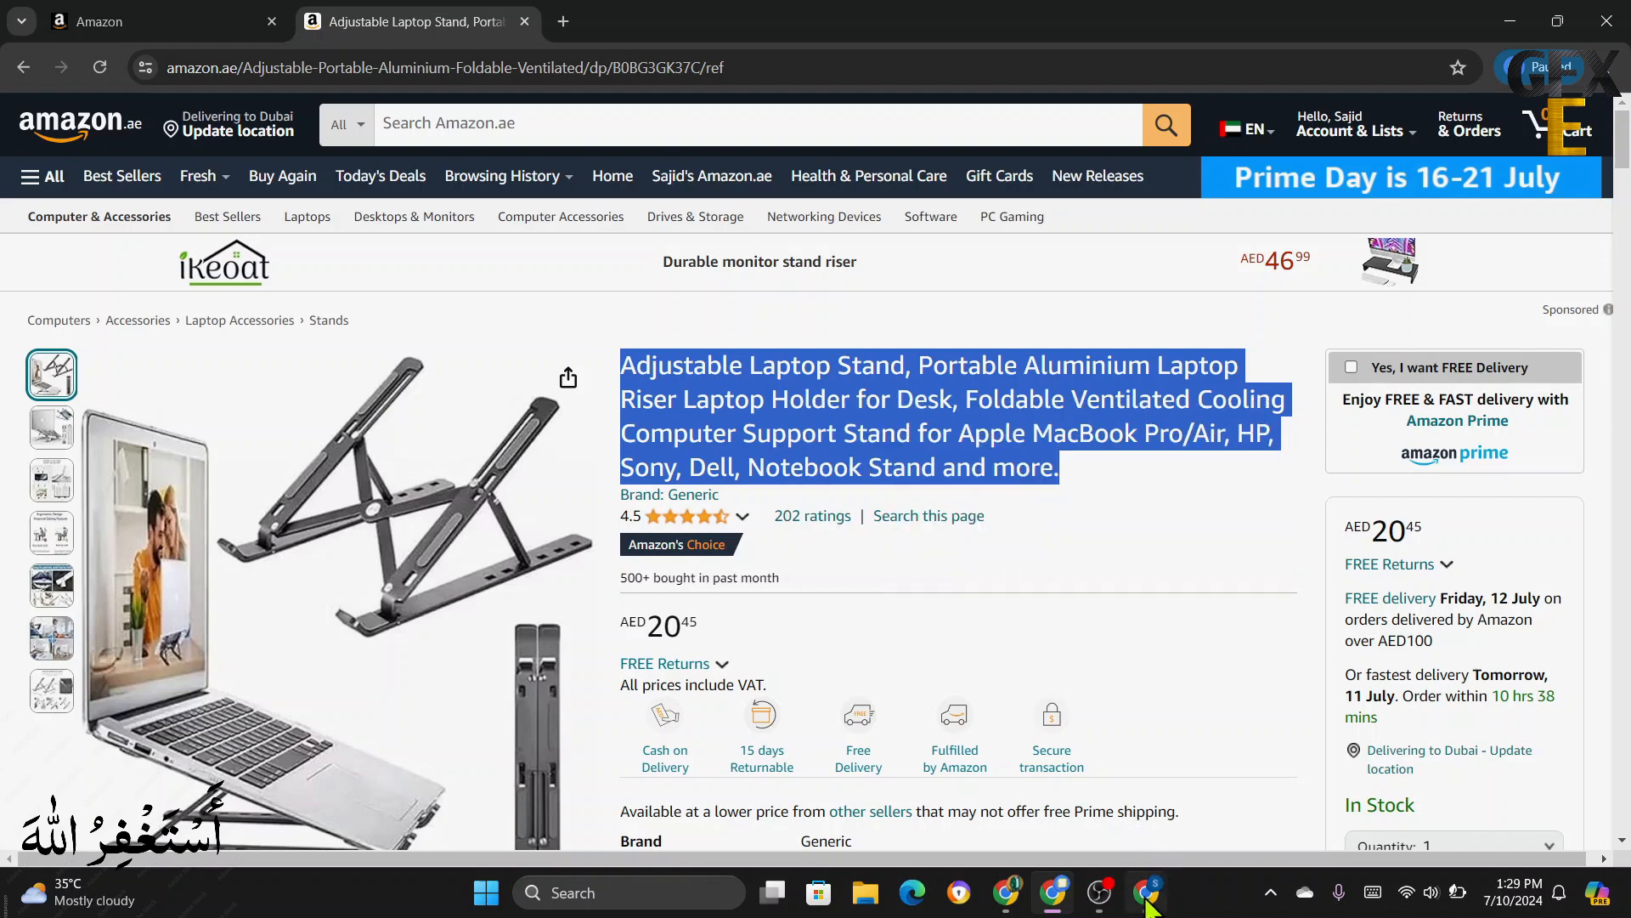
- In the other browser window, search Amazon.ae for the copied laptop stand title and open the matching Best Seller product
left_click(1146, 892)
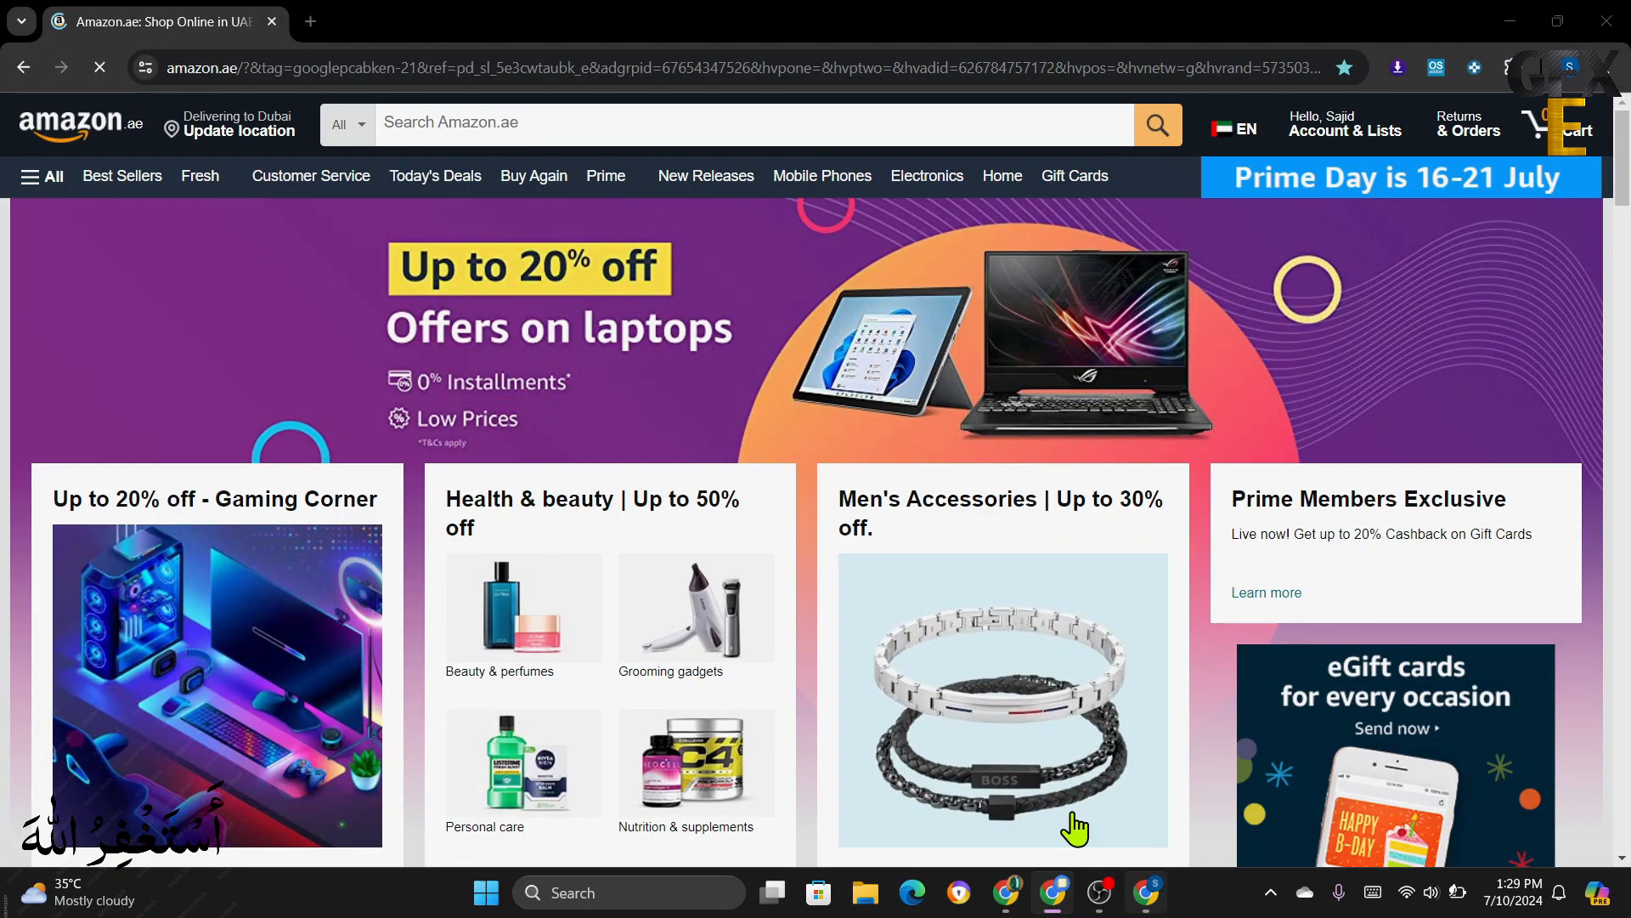
right_click(474, 121)
left_click(513, 324)
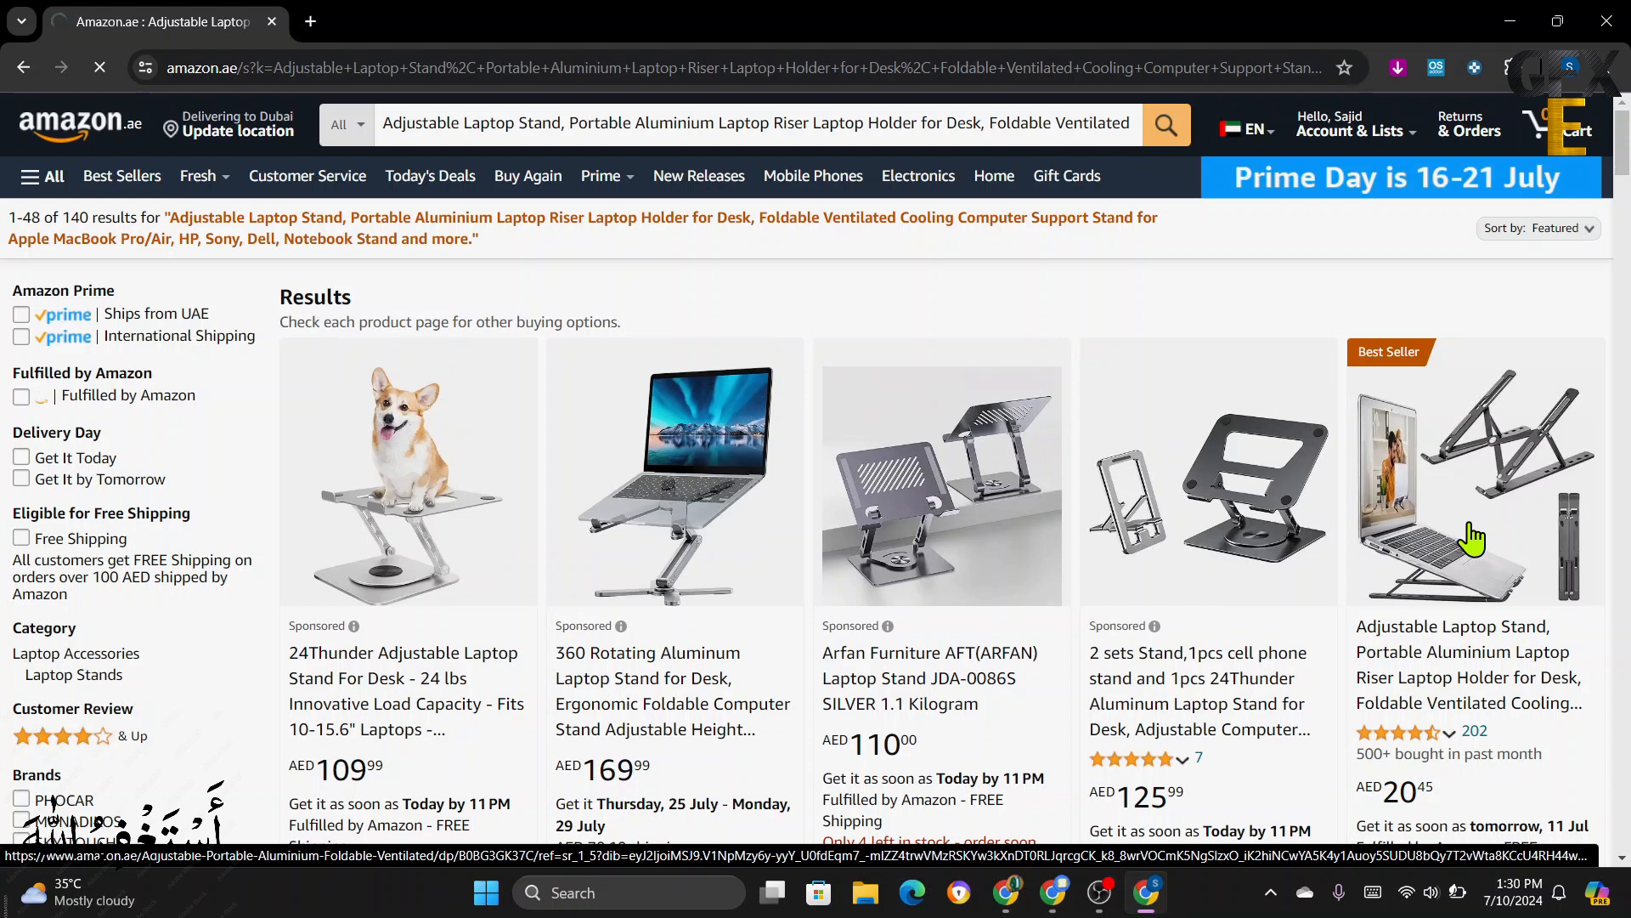
scroll(1321, 552, "down", 1)
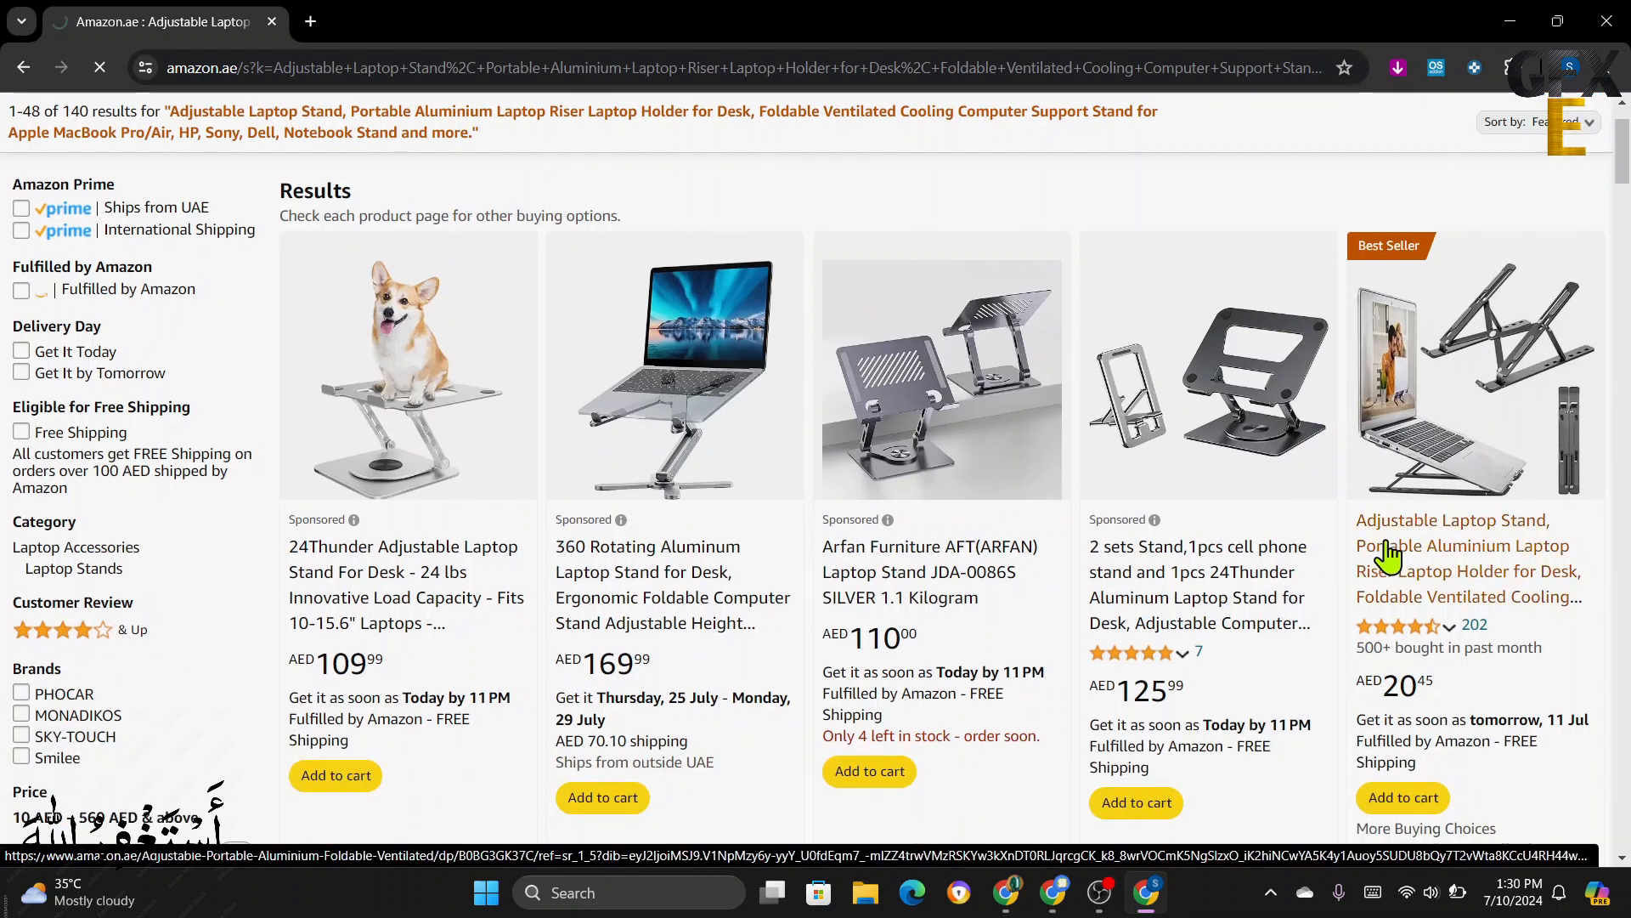
left_click(1411, 482)
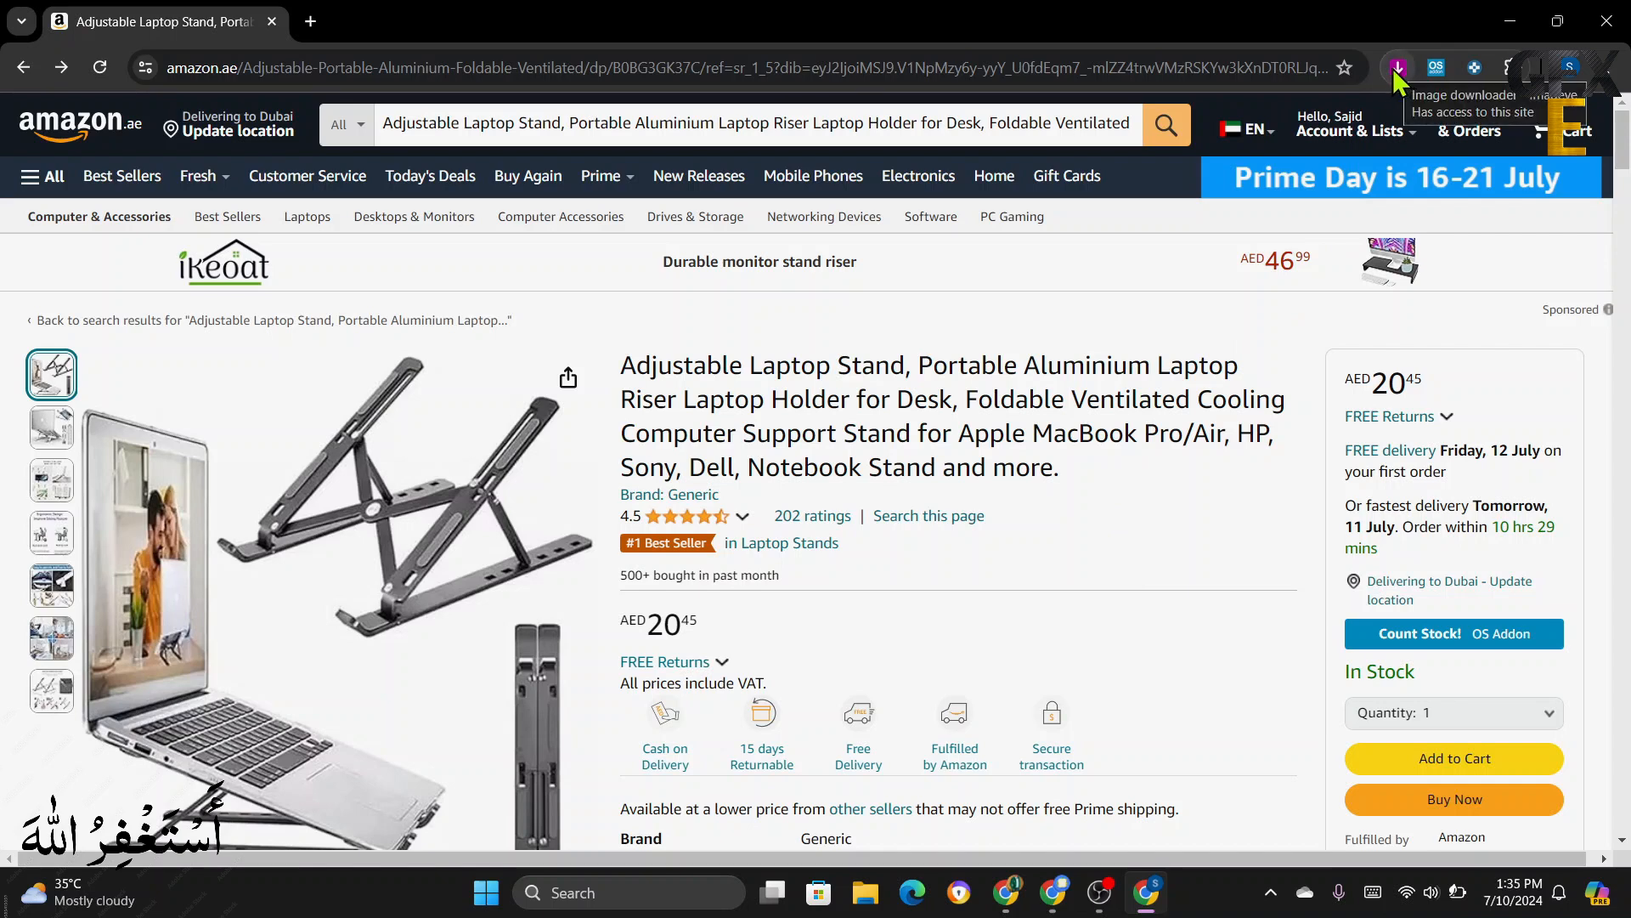
- Open the Imageye image downloader for the laptop stand's product page
left_click(1511, 68)
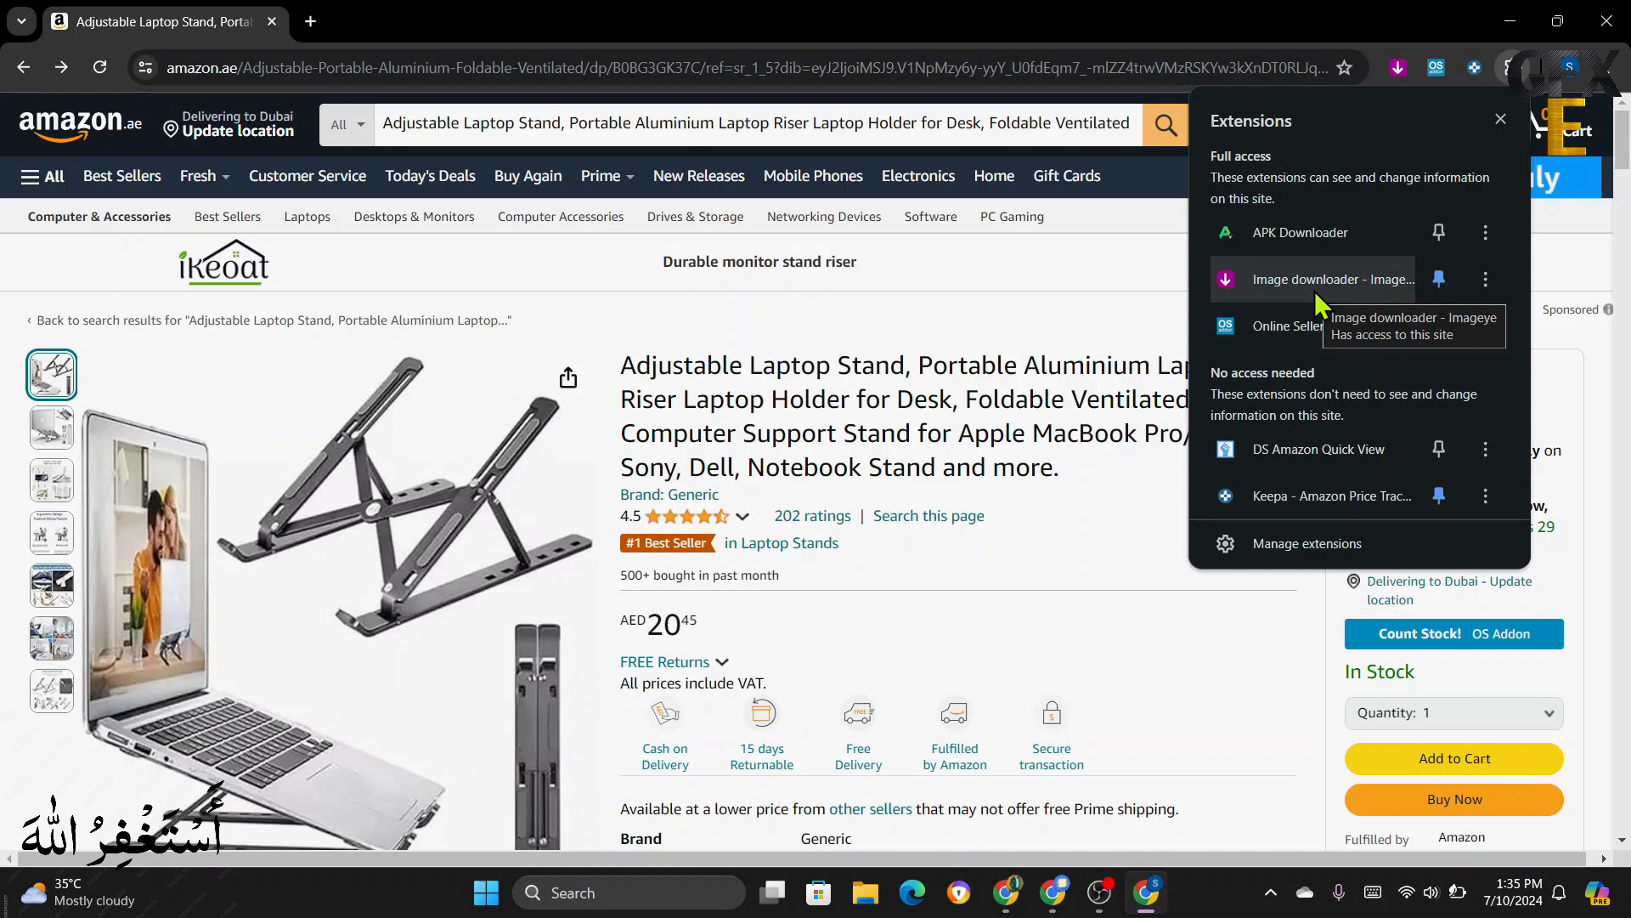
left_click(1501, 119)
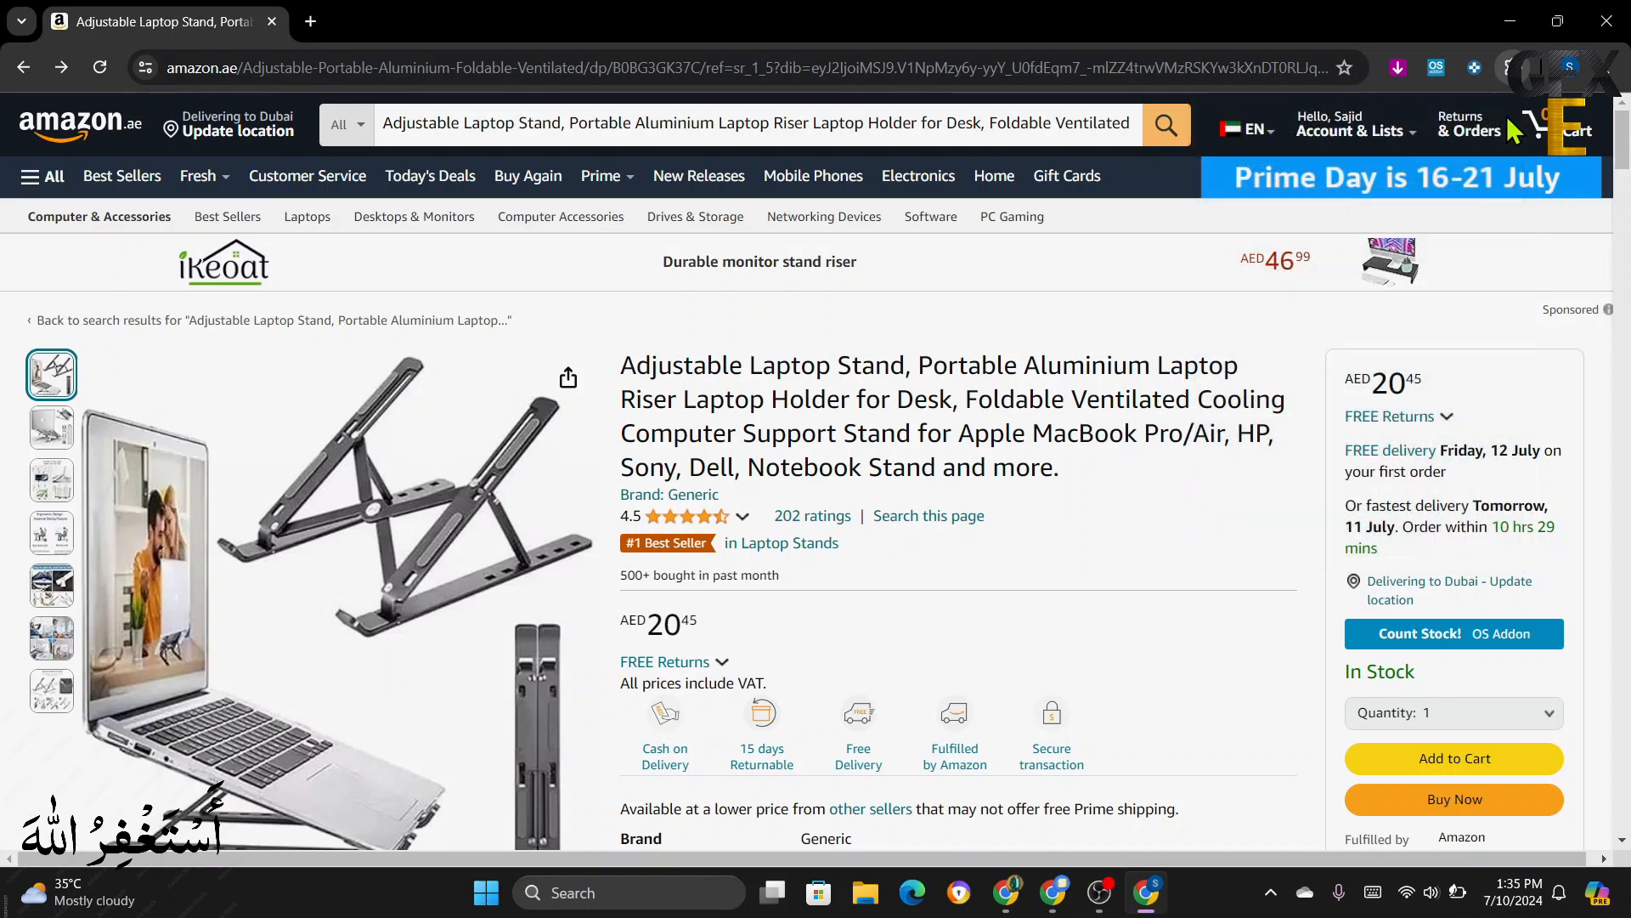
left_click(1400, 70)
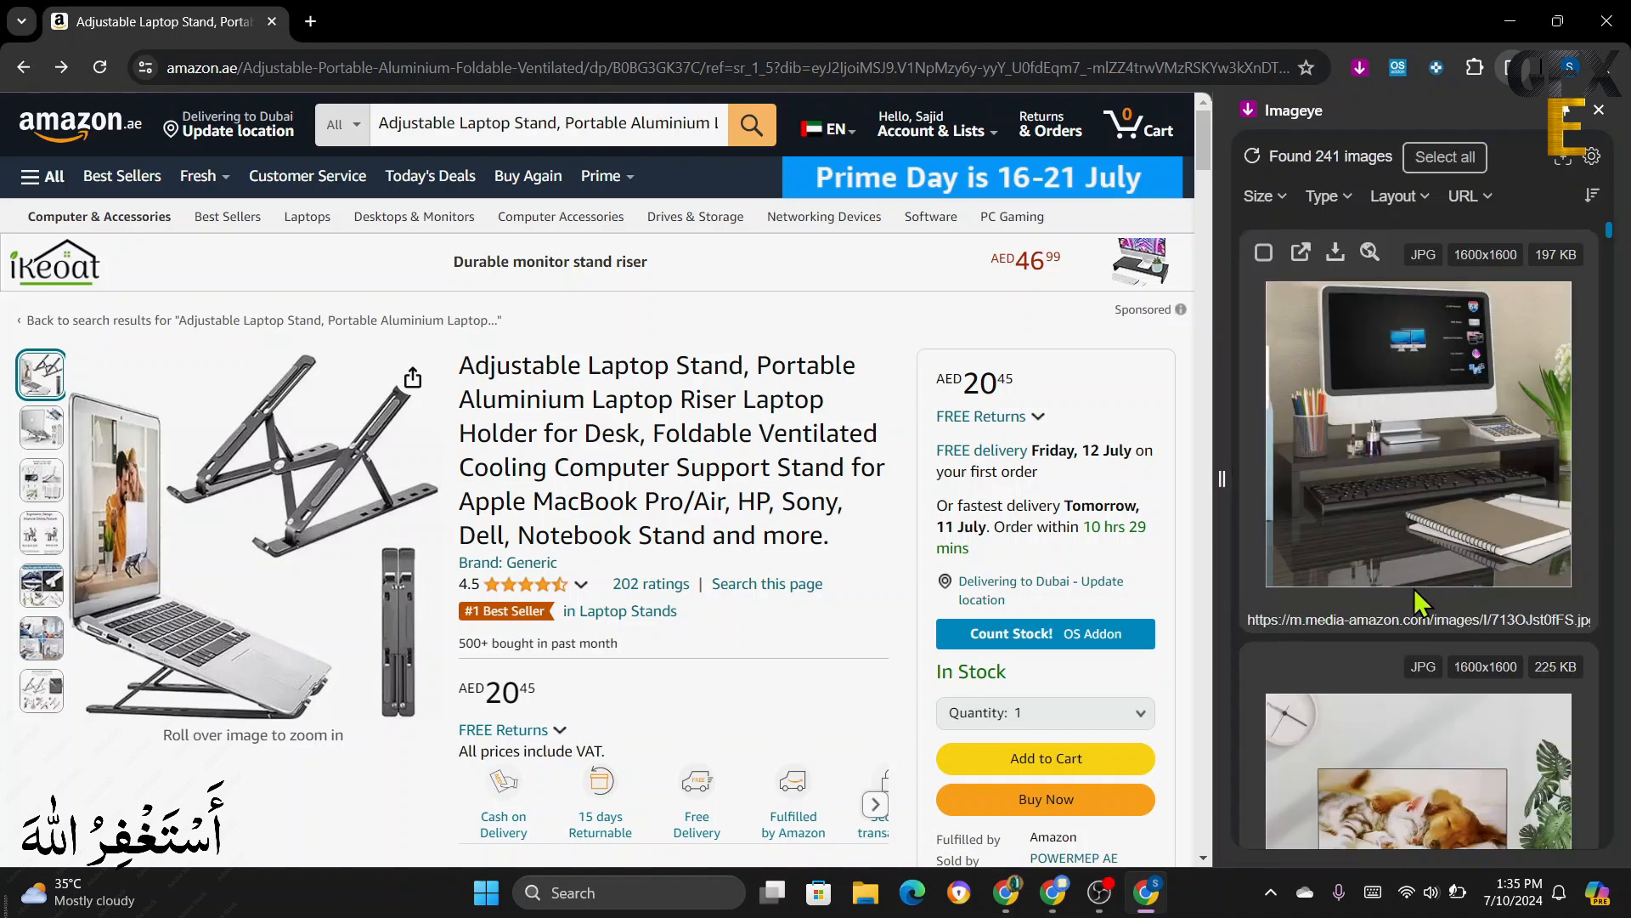
- Find the product's "Easy to Install and Carry" image among the page's images and save it as a JPEG in Downloads
scroll(1424, 604, "down", 7)
scroll(1409, 618, "down", 10)
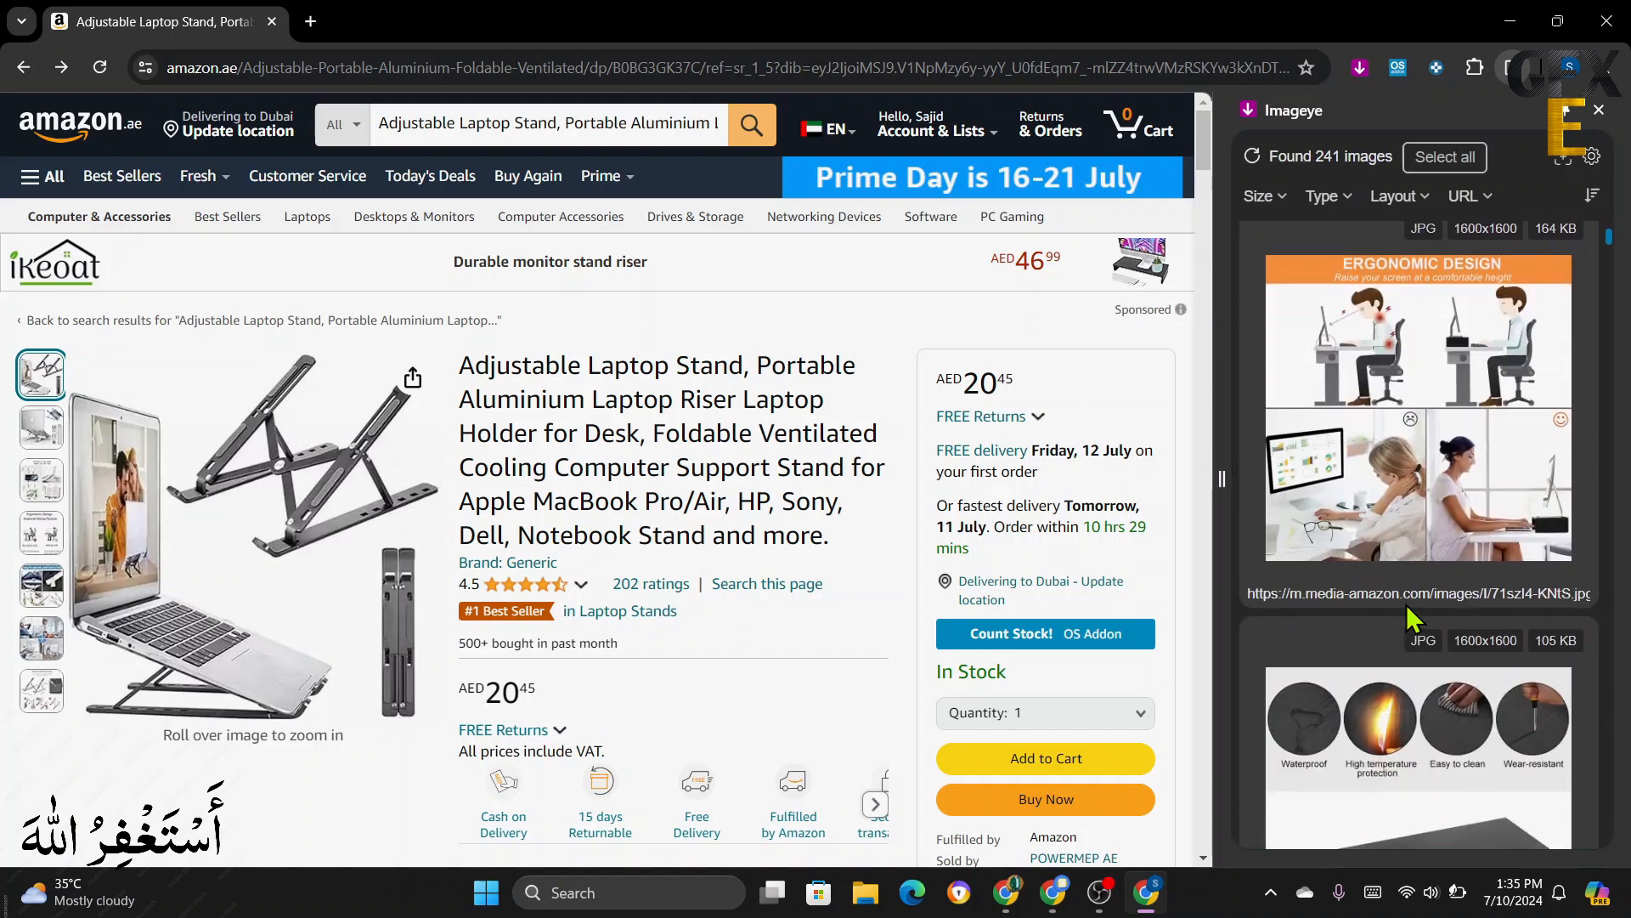
scroll(1413, 618, "down", 10)
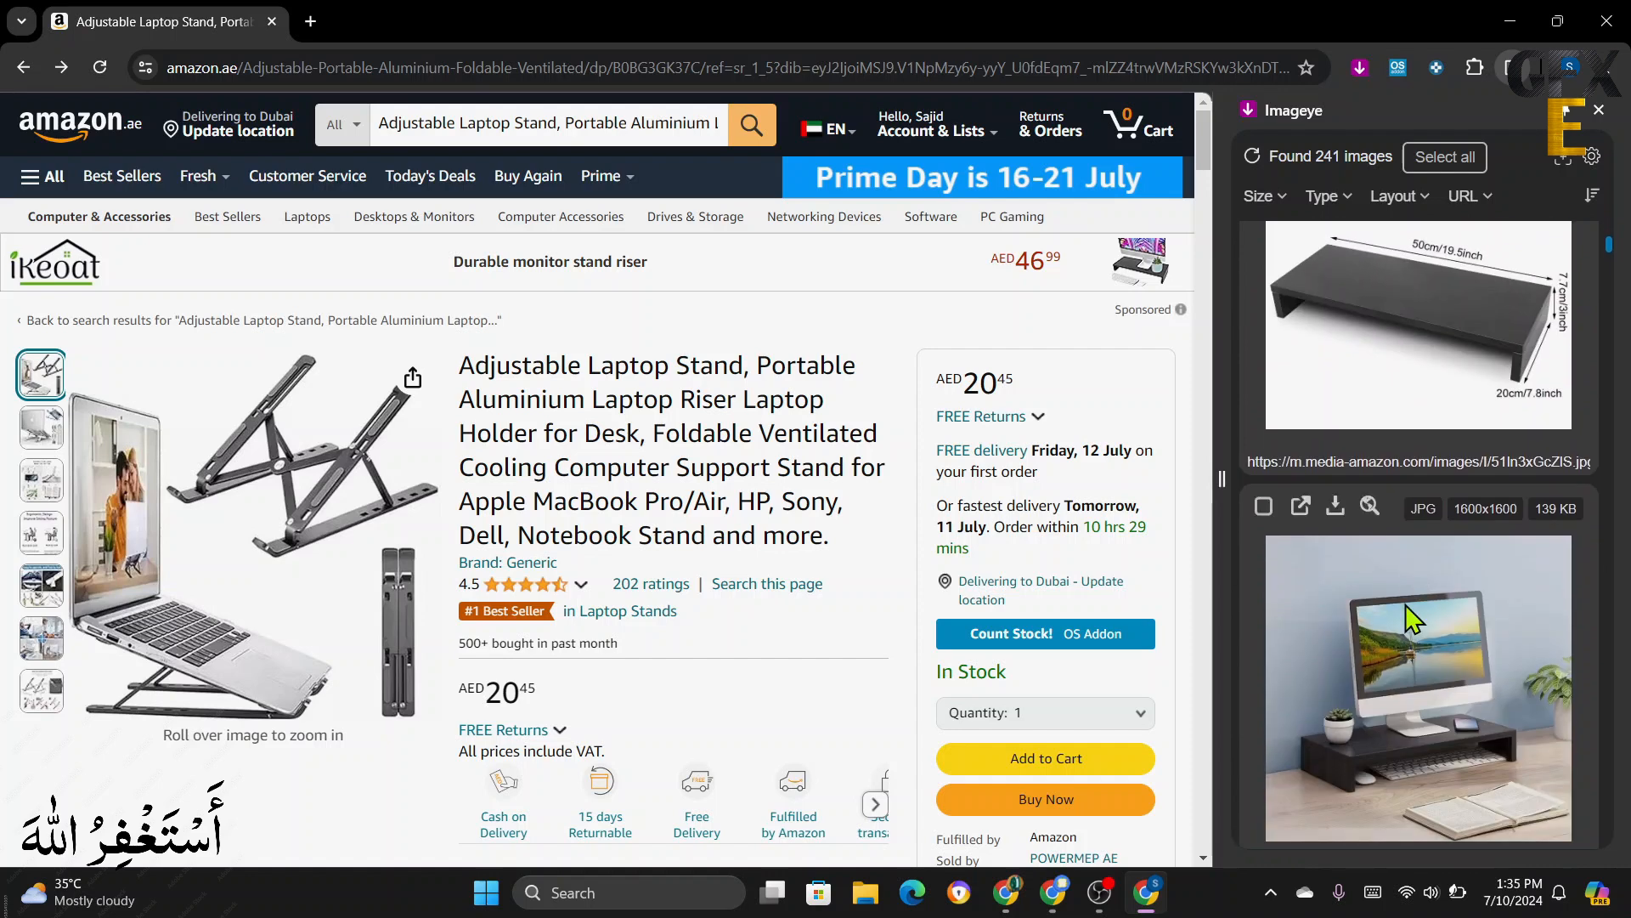
mouse_move(1425, 549)
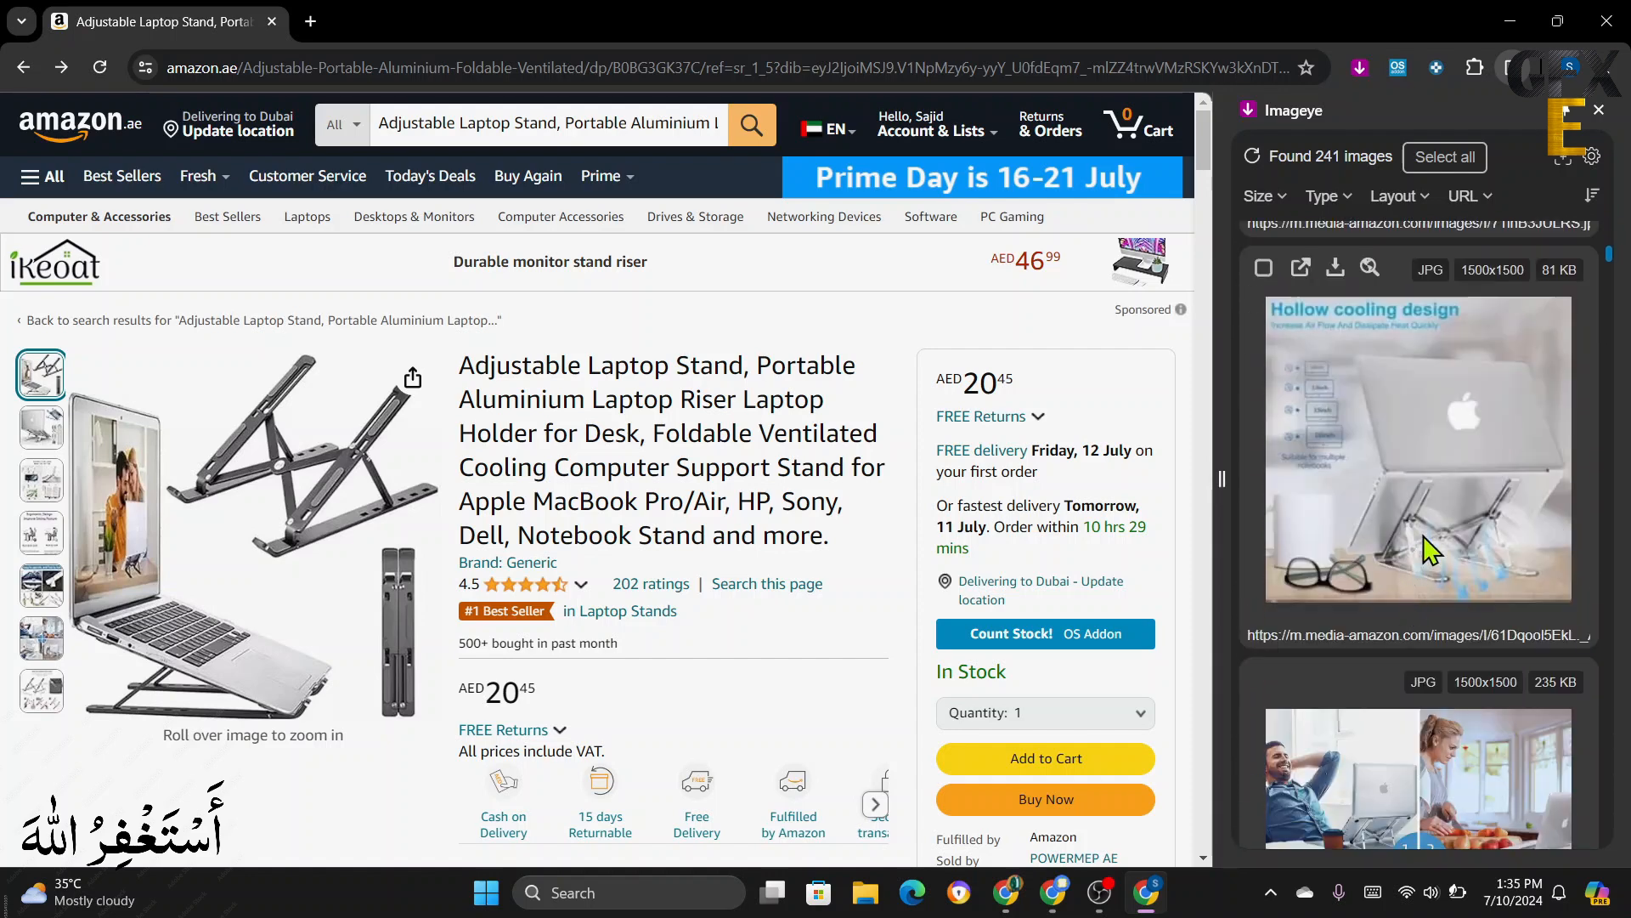
scroll(1429, 536, "down", 6)
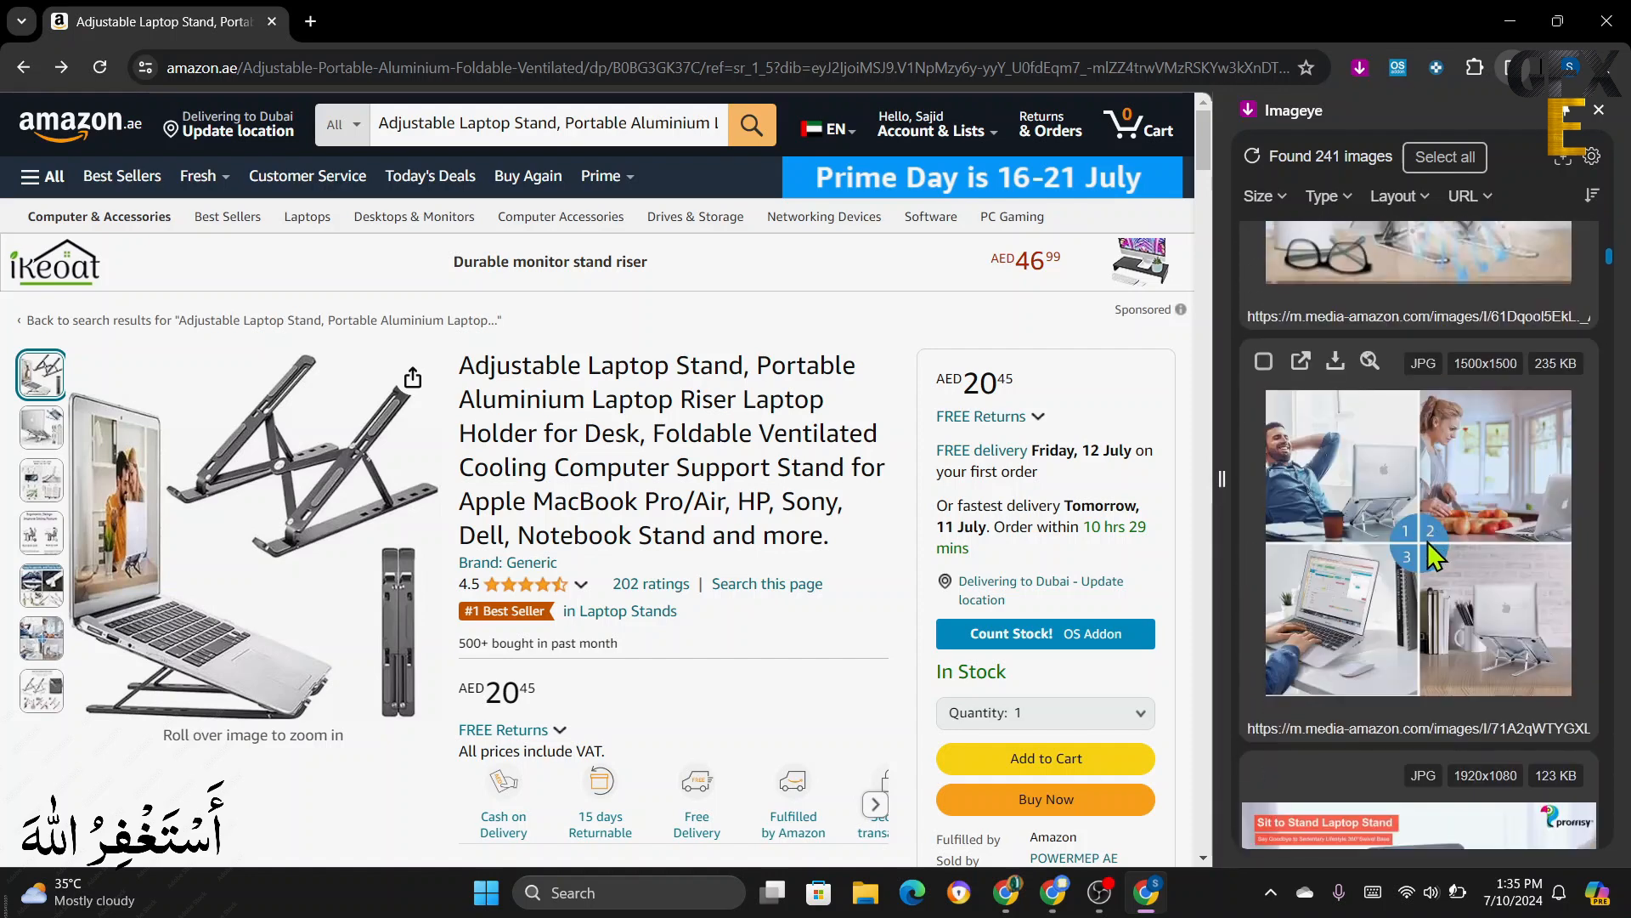
scroll(1411, 585, "down", 4)
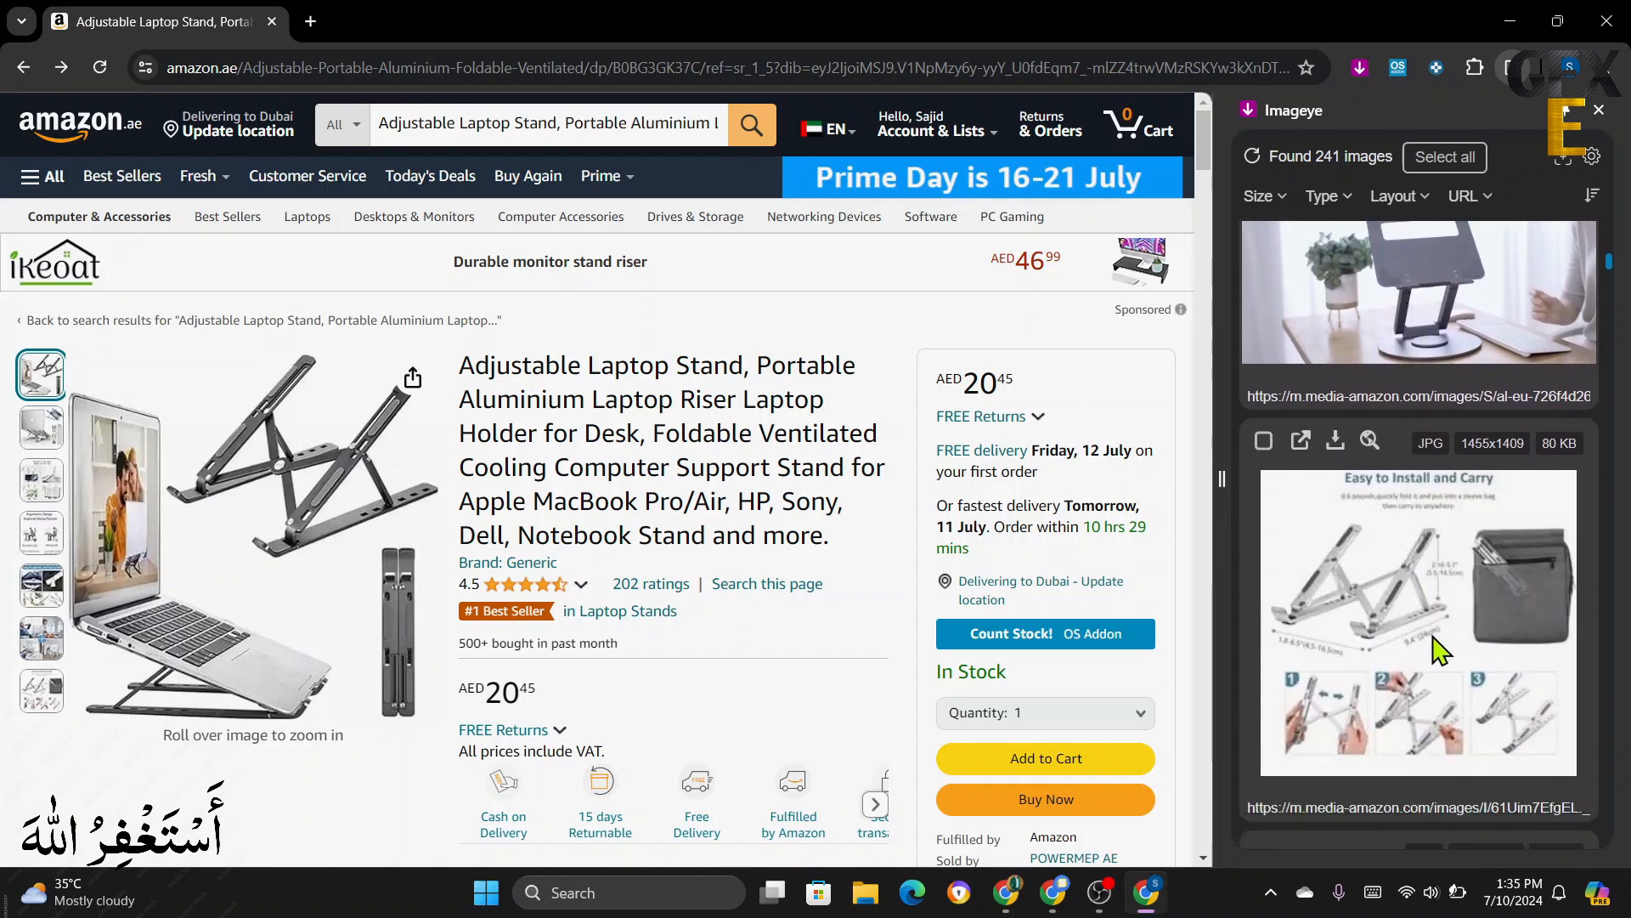
mouse_move(41, 712)
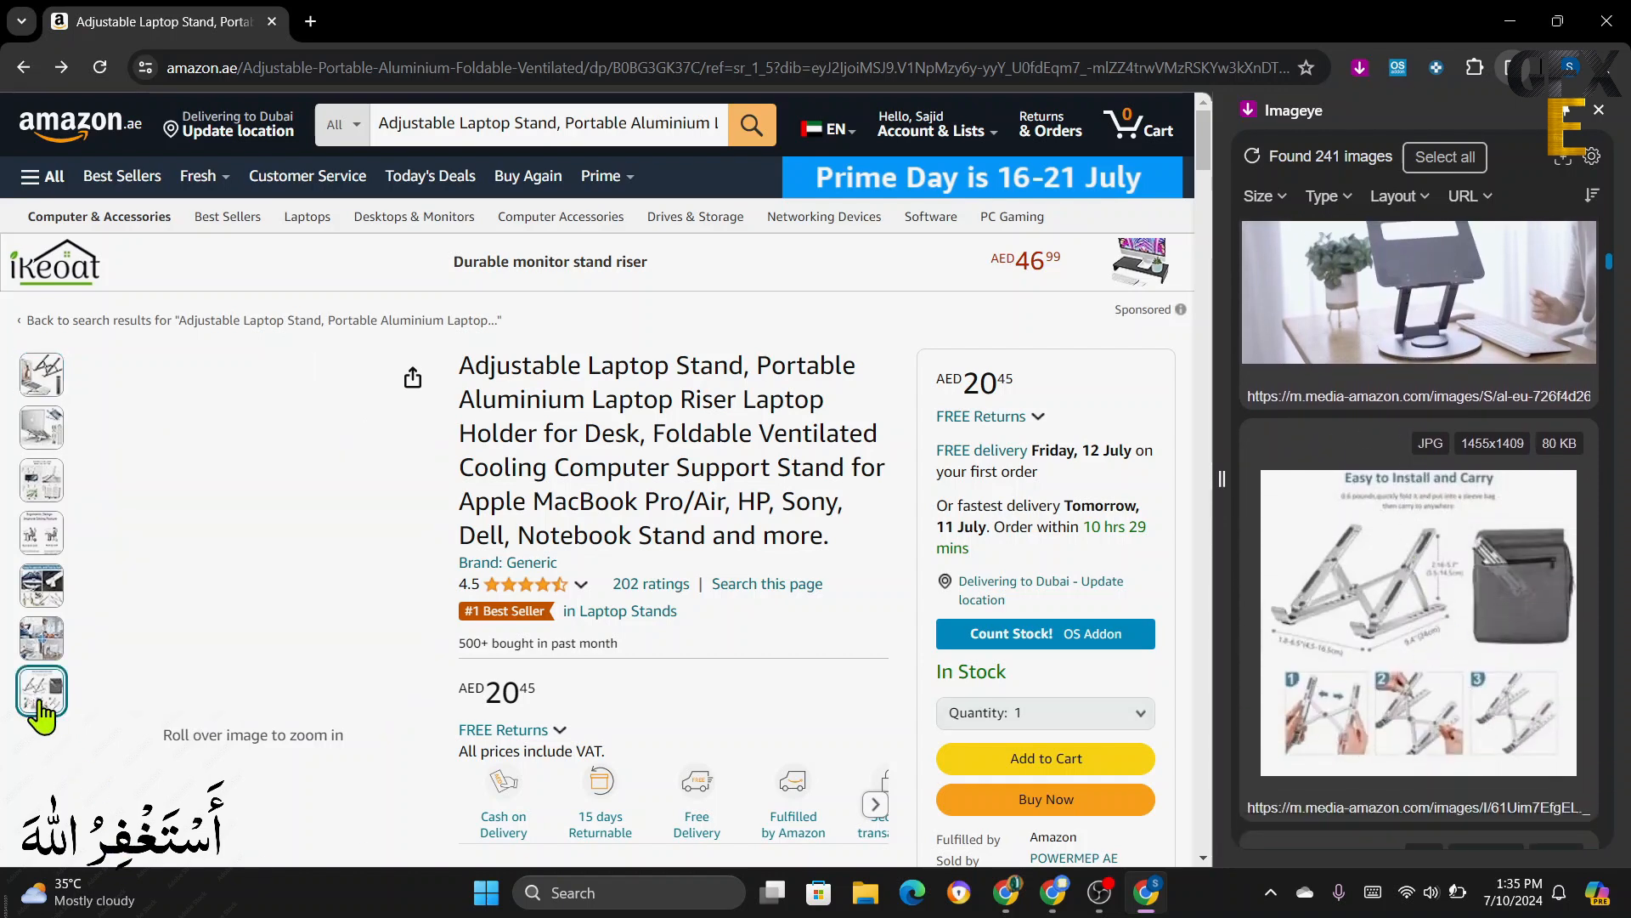
mouse_move(1428, 688)
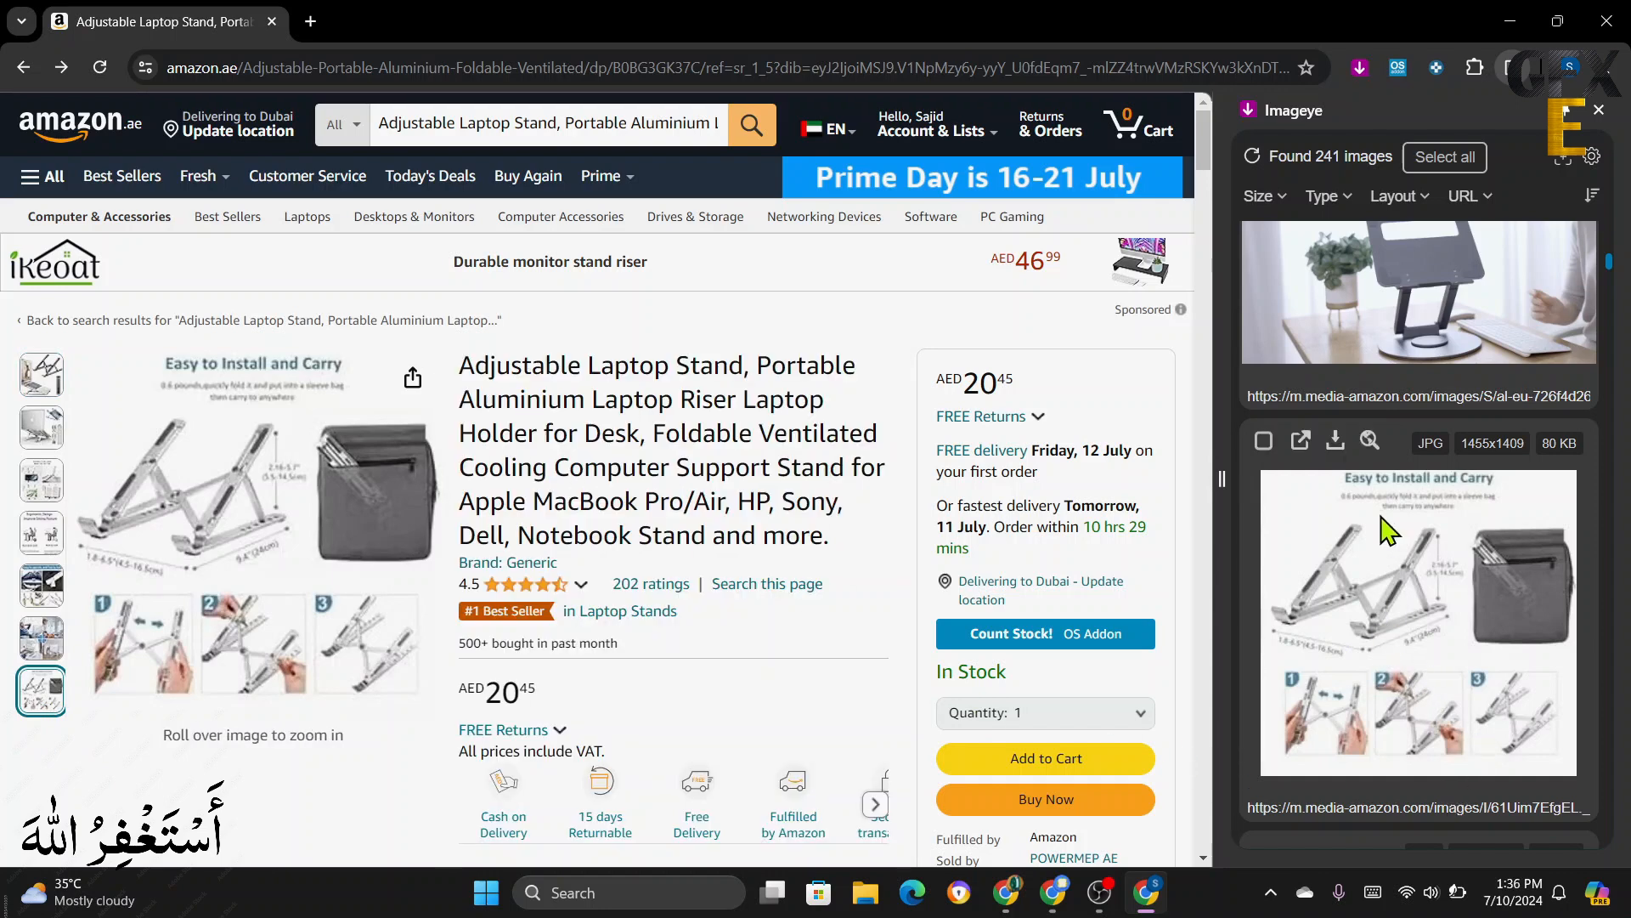
left_click(1335, 441)
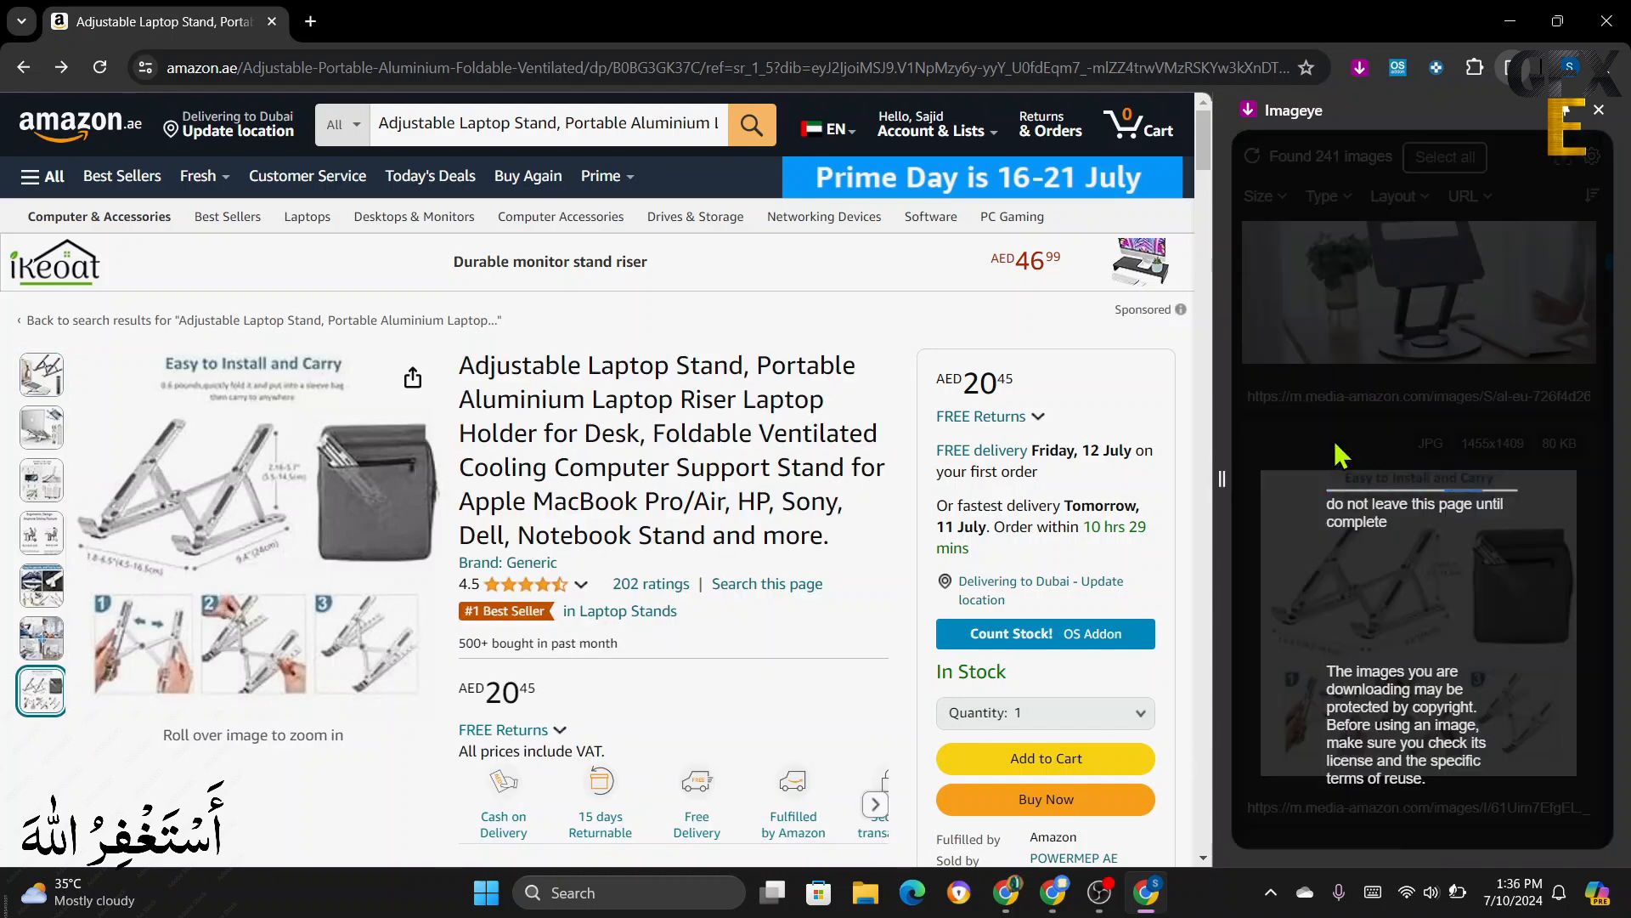
left_click(1336, 440)
scroll(1370, 692, "down", 1)
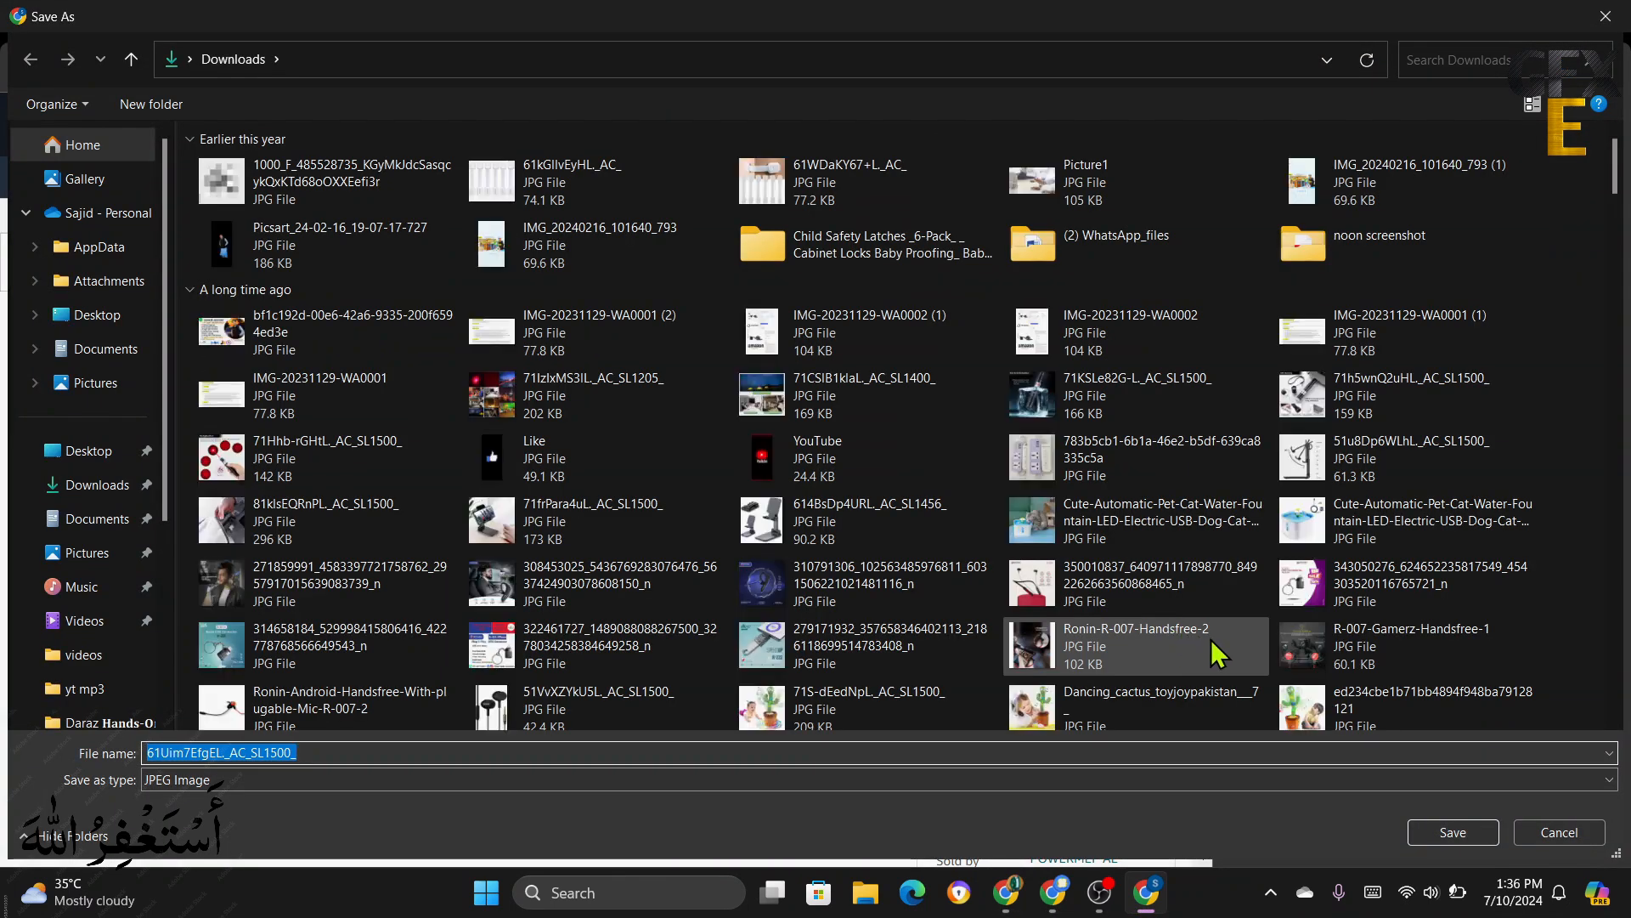
left_click(96, 491)
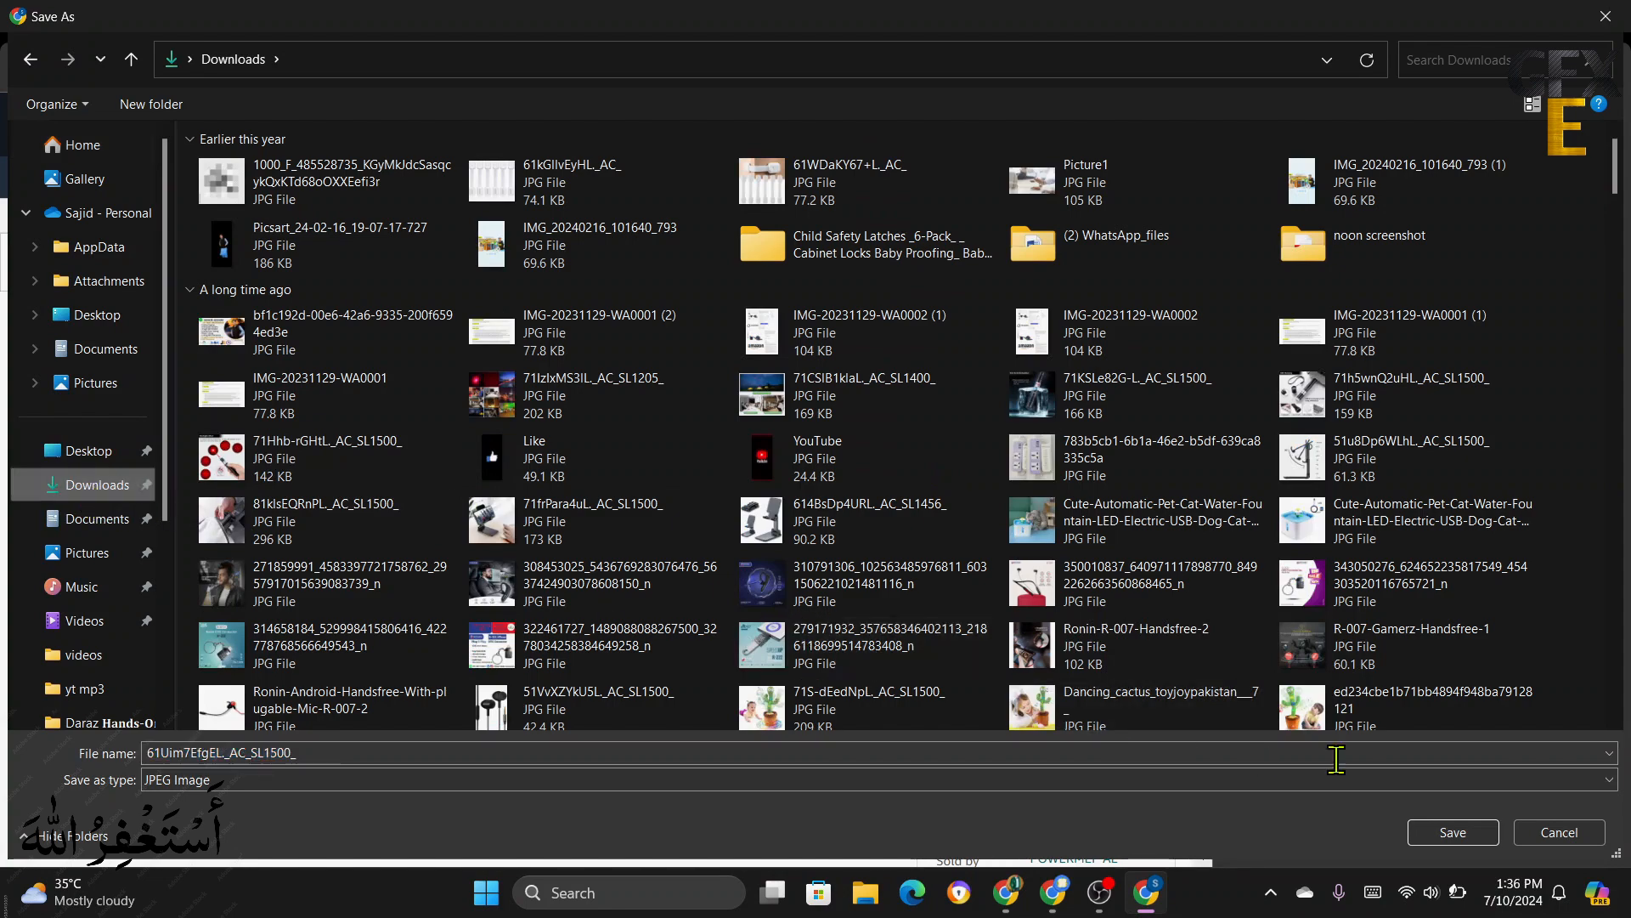
left_click(1455, 832)
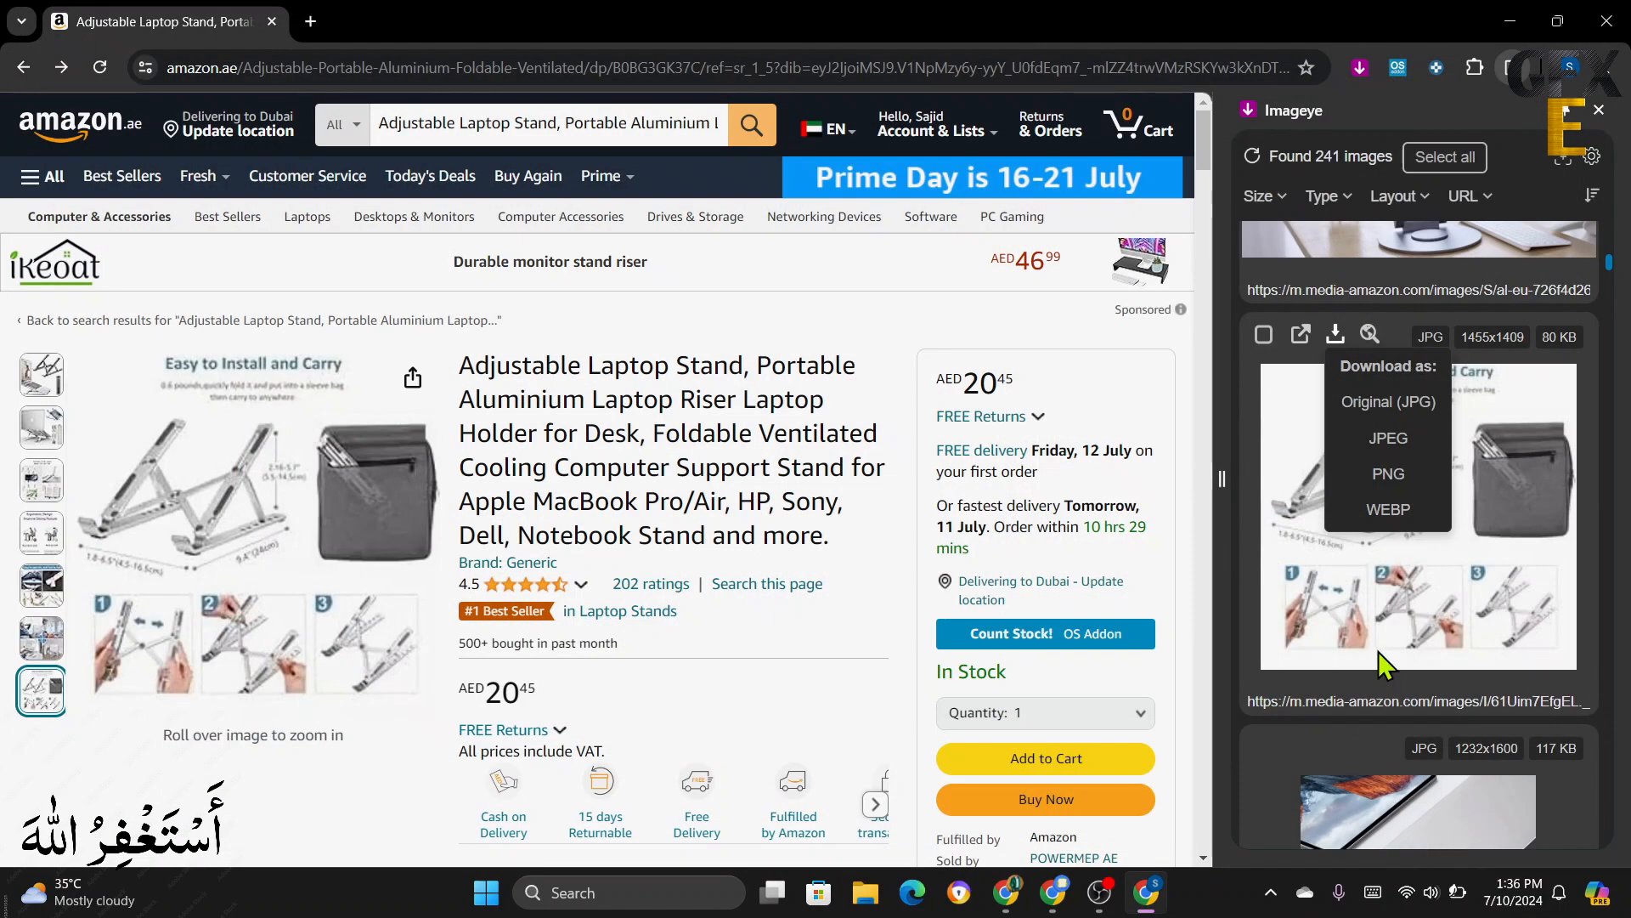
- Find the 1467x995 stand image marked "Get buggy bag for free" and save it as a JPEG in Downloads
scroll(1383, 659, "down", 4)
scroll(1384, 658, "down", 1)
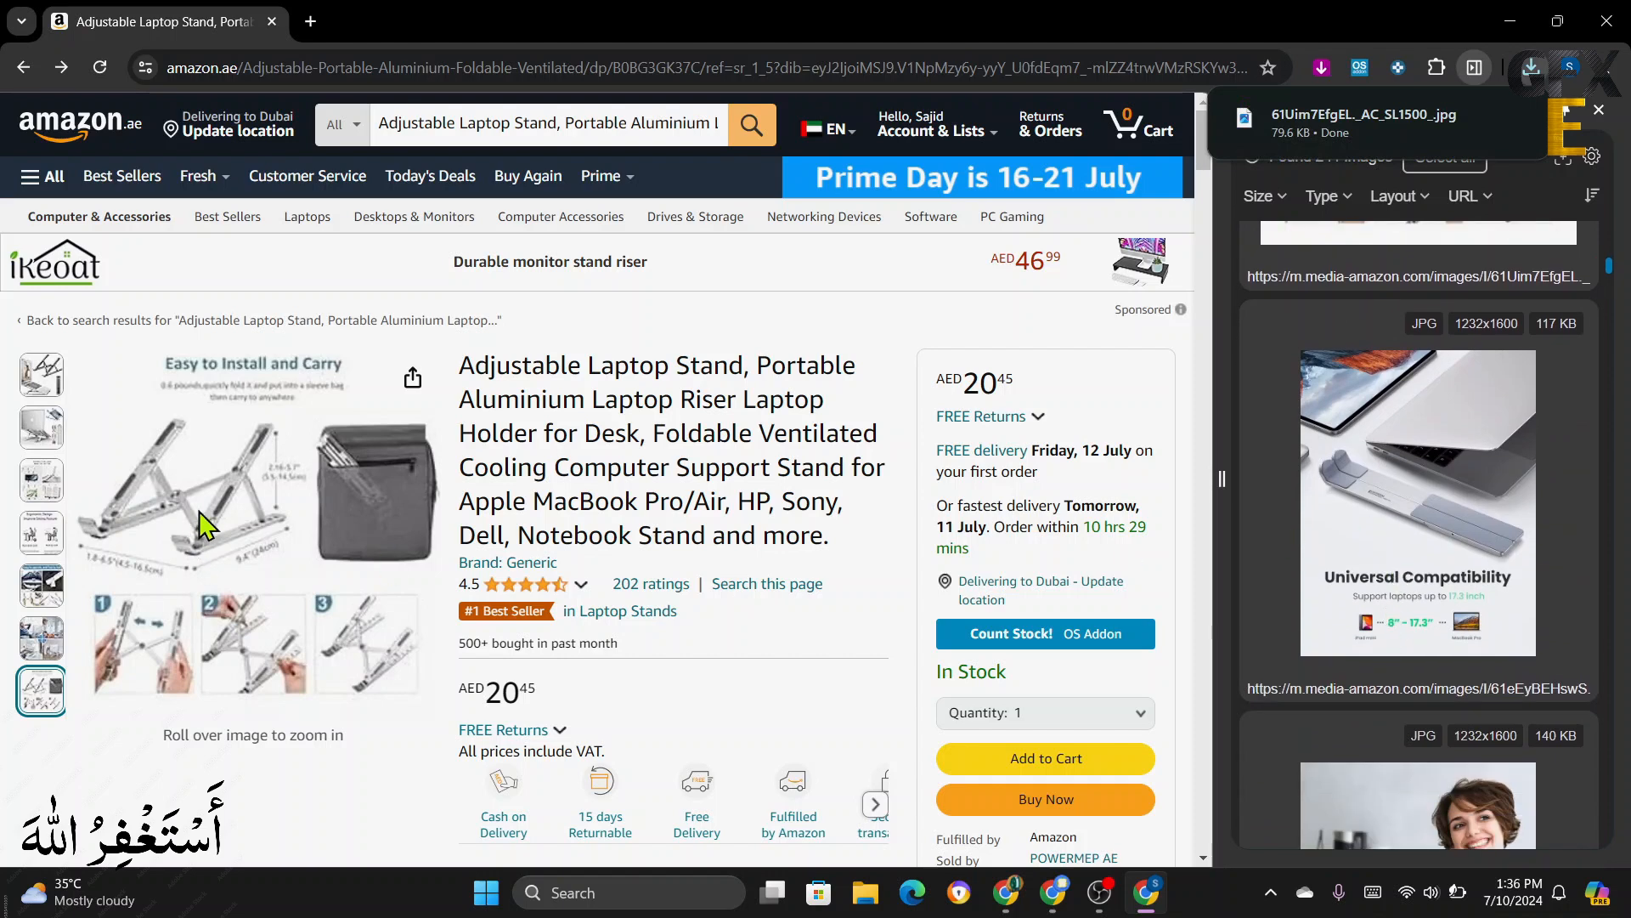
scroll(1396, 605, "down", 3)
scroll(1398, 603, "down", 7)
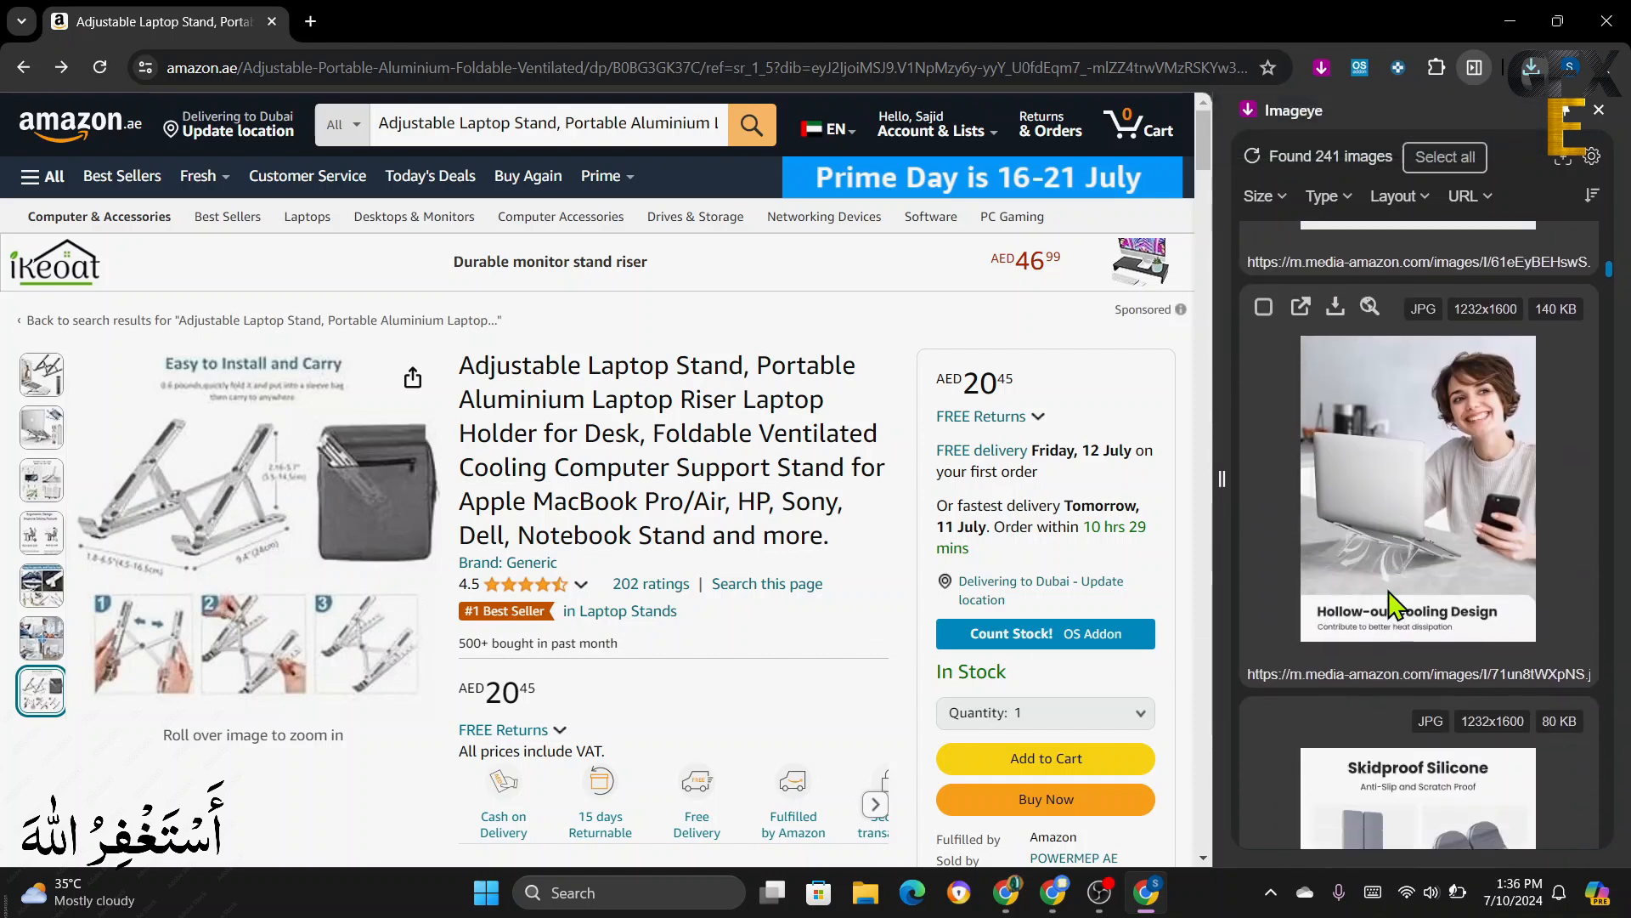
scroll(1387, 605, "down", 7)
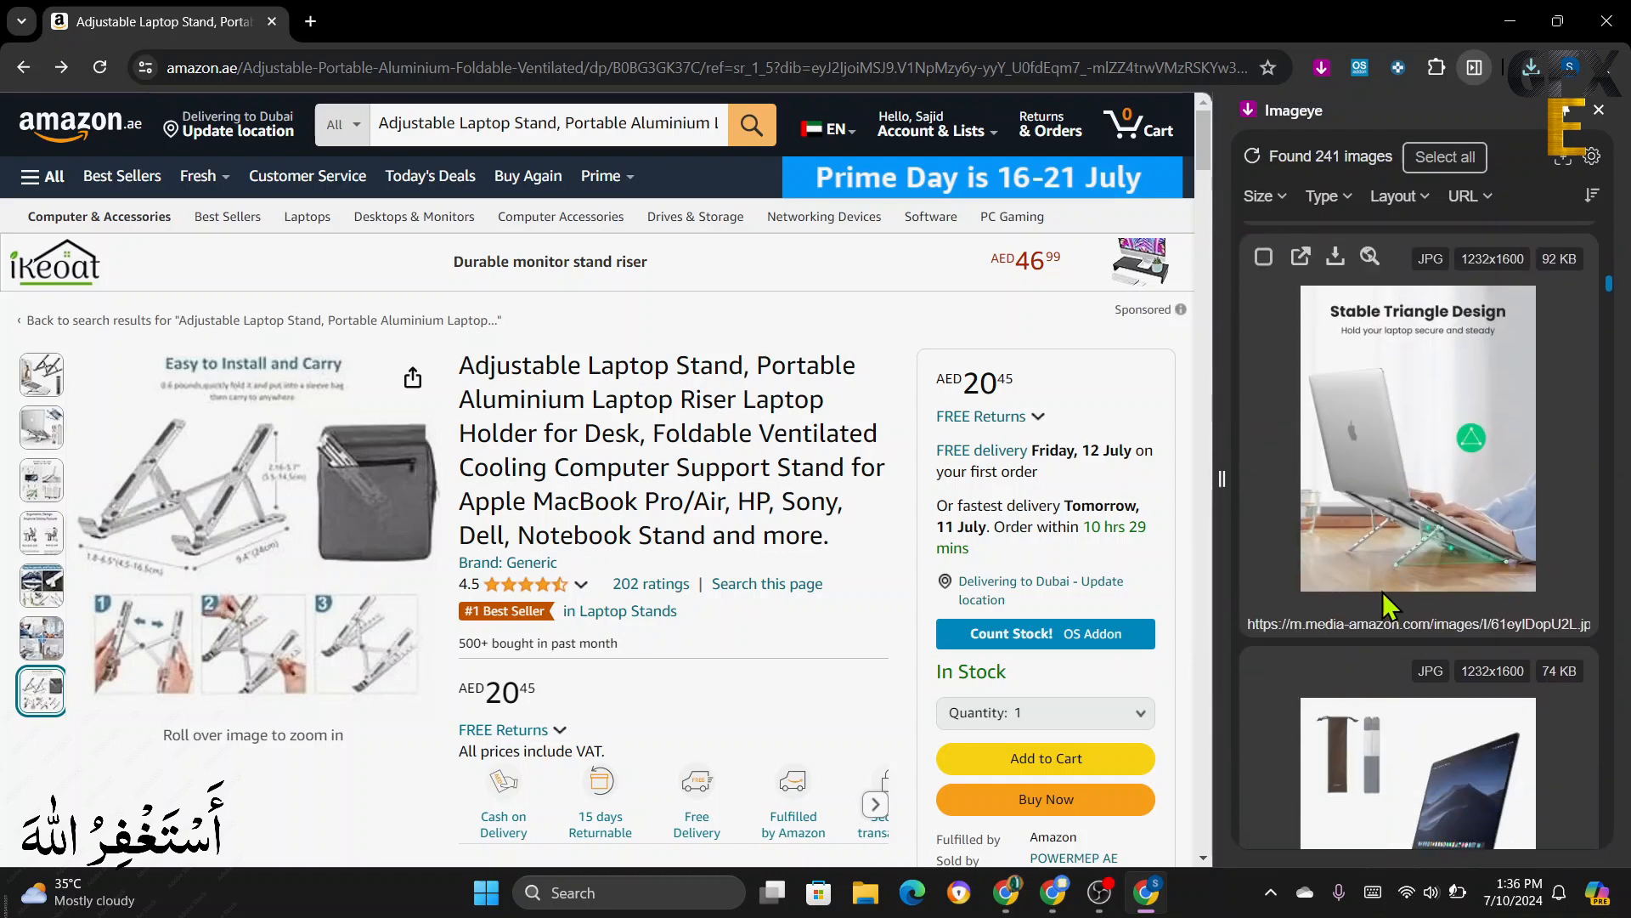
scroll(1383, 593, "down", 5)
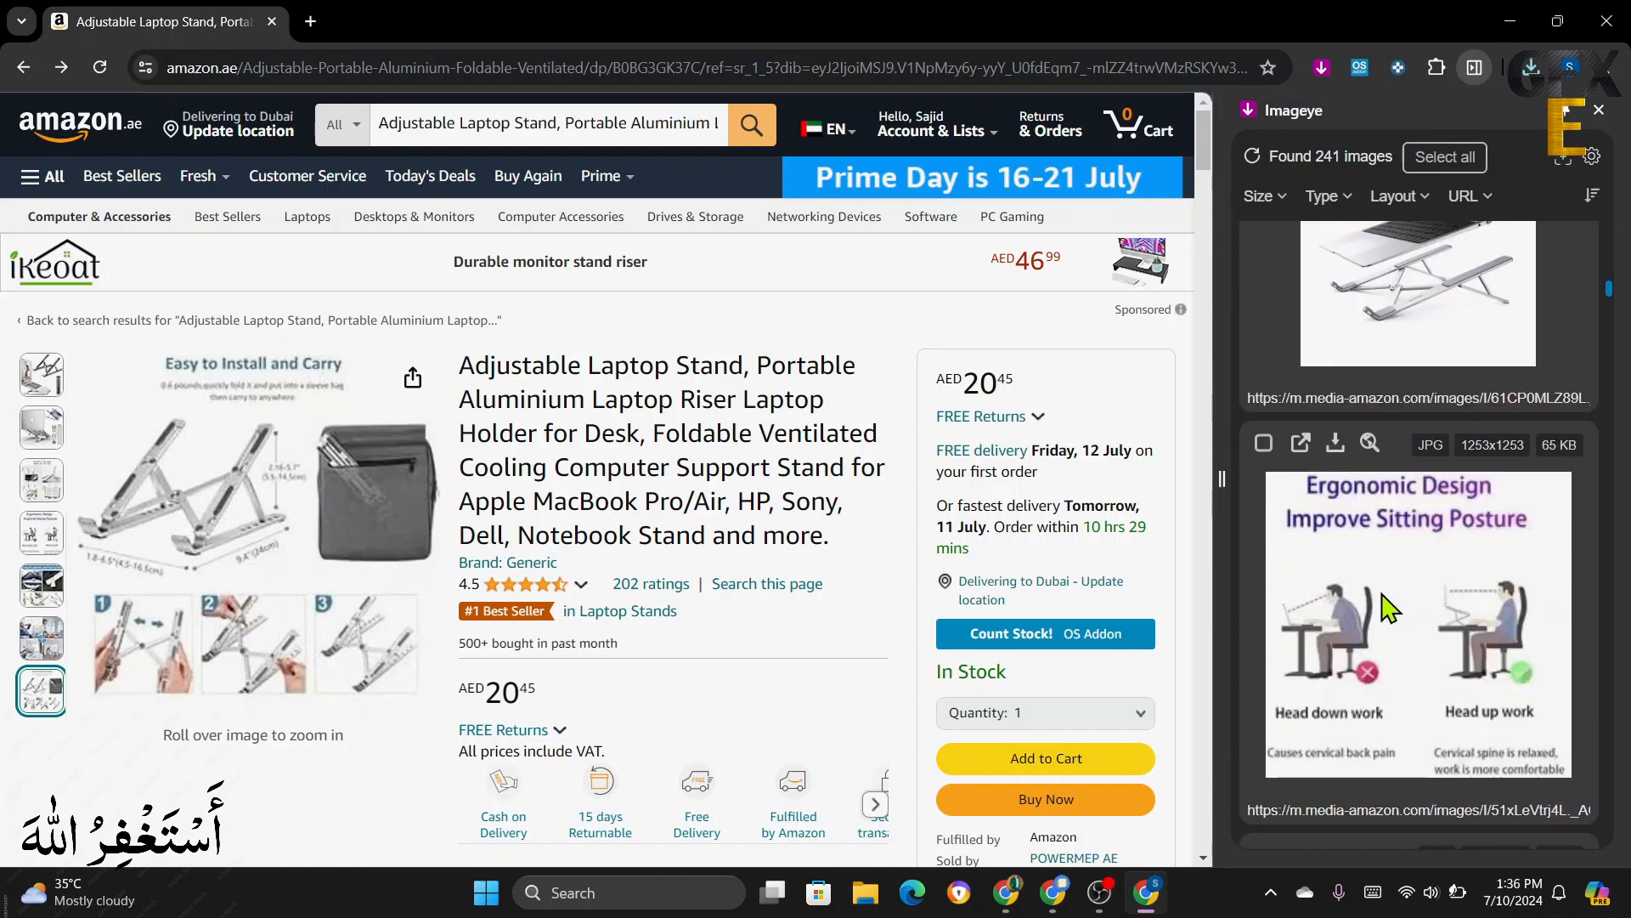
scroll(1385, 544, "up", 2)
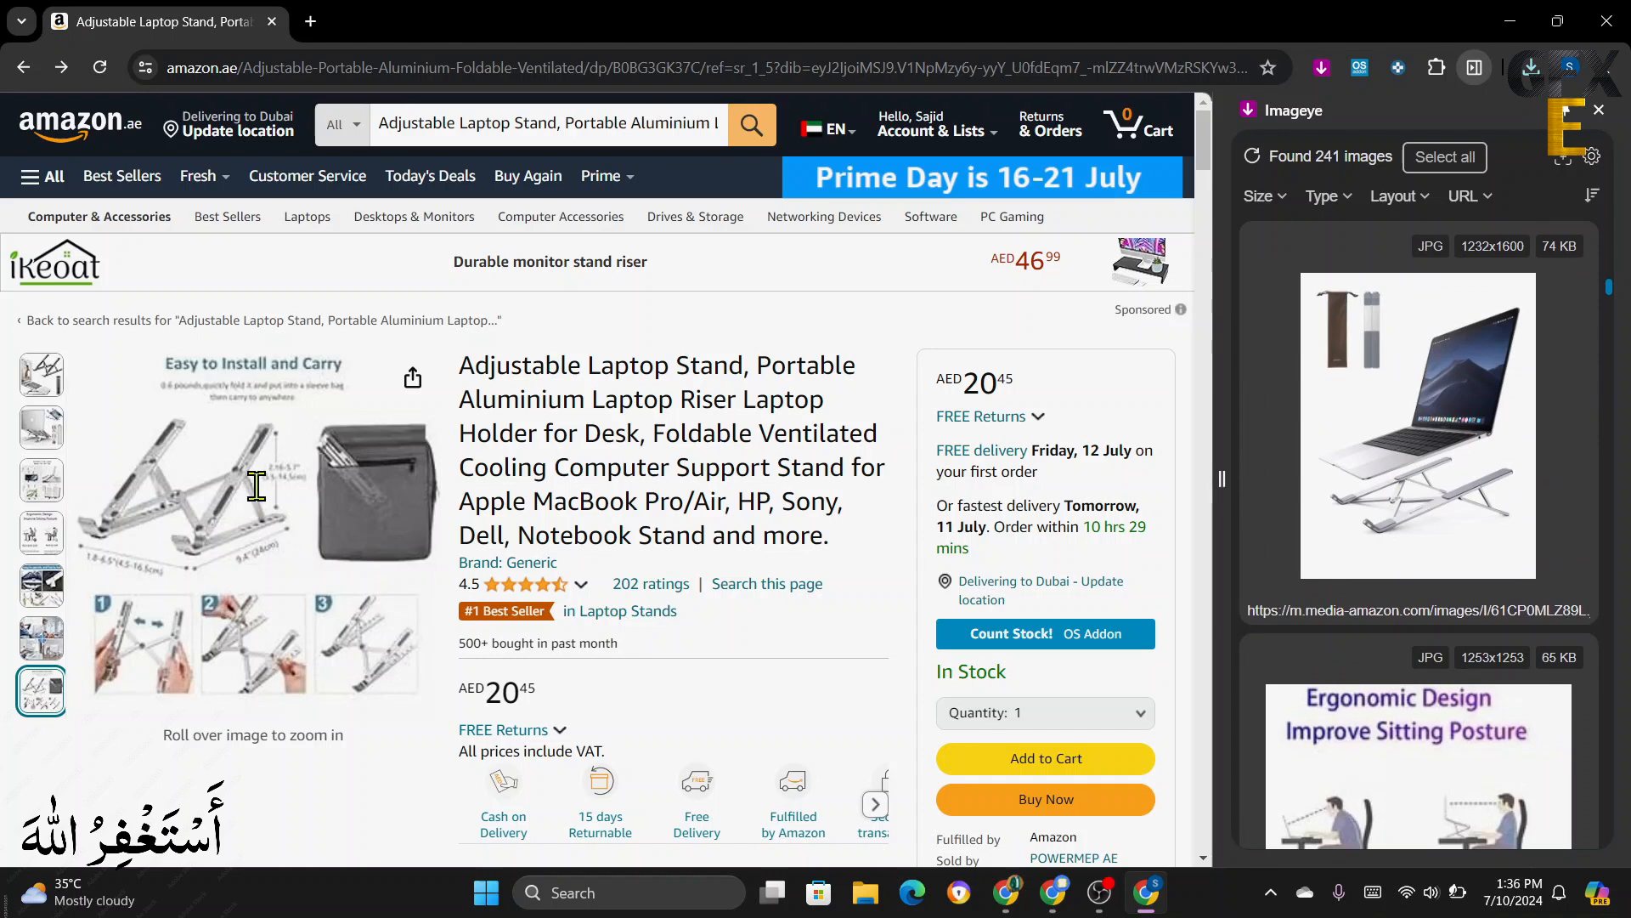
mouse_move(41, 374)
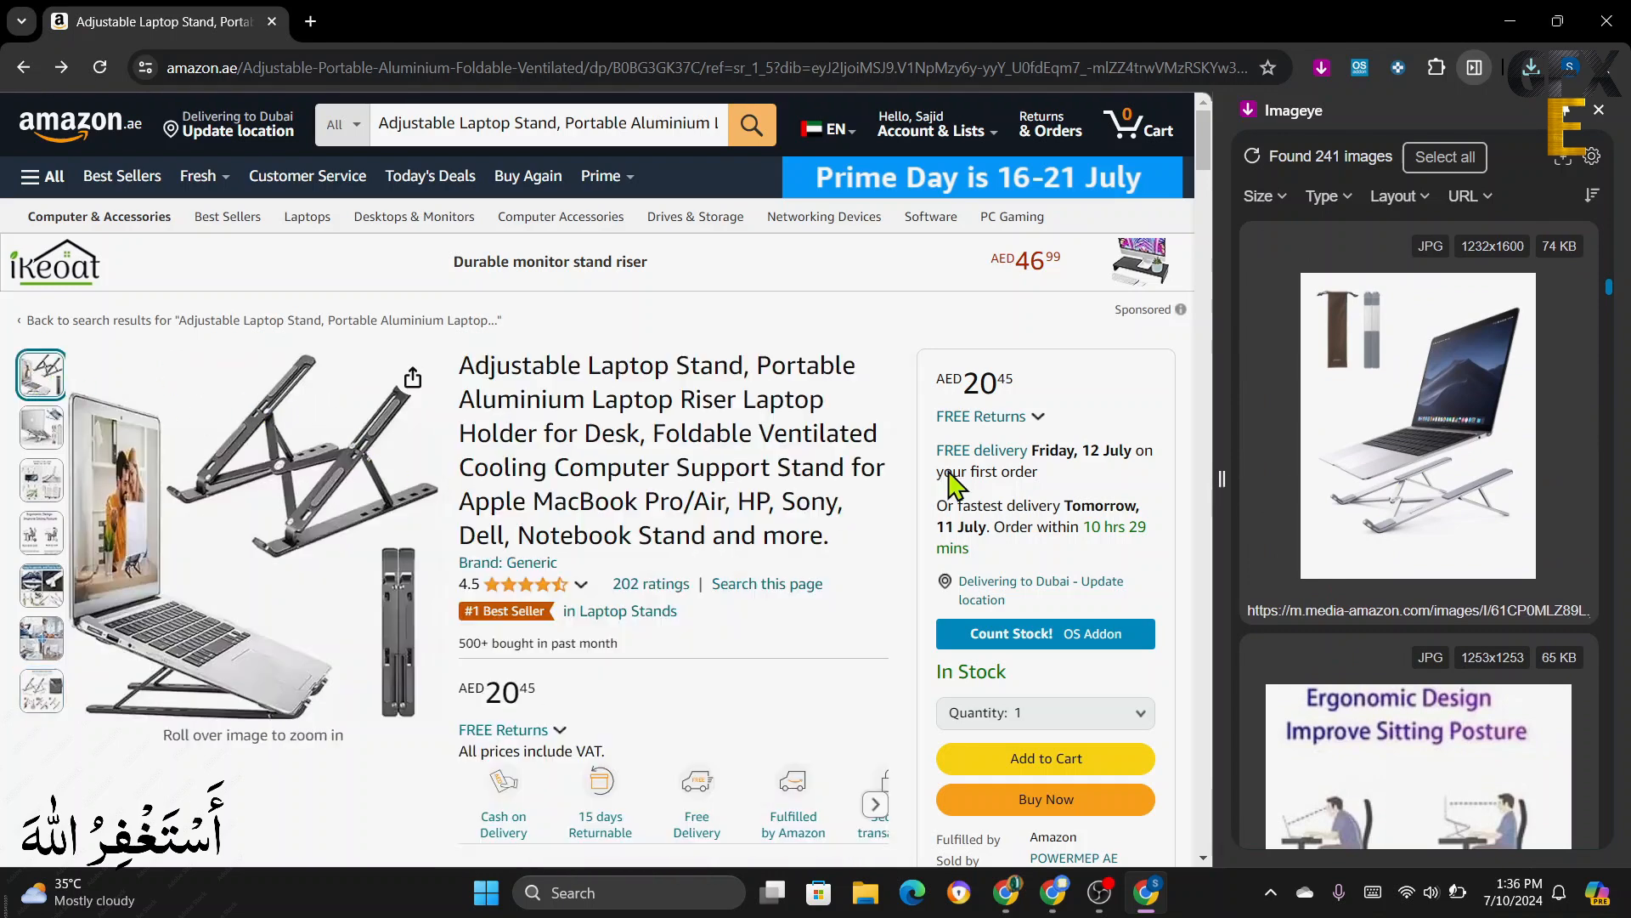
scroll(1337, 557, "down", 4)
scroll(1346, 574, "down", 3)
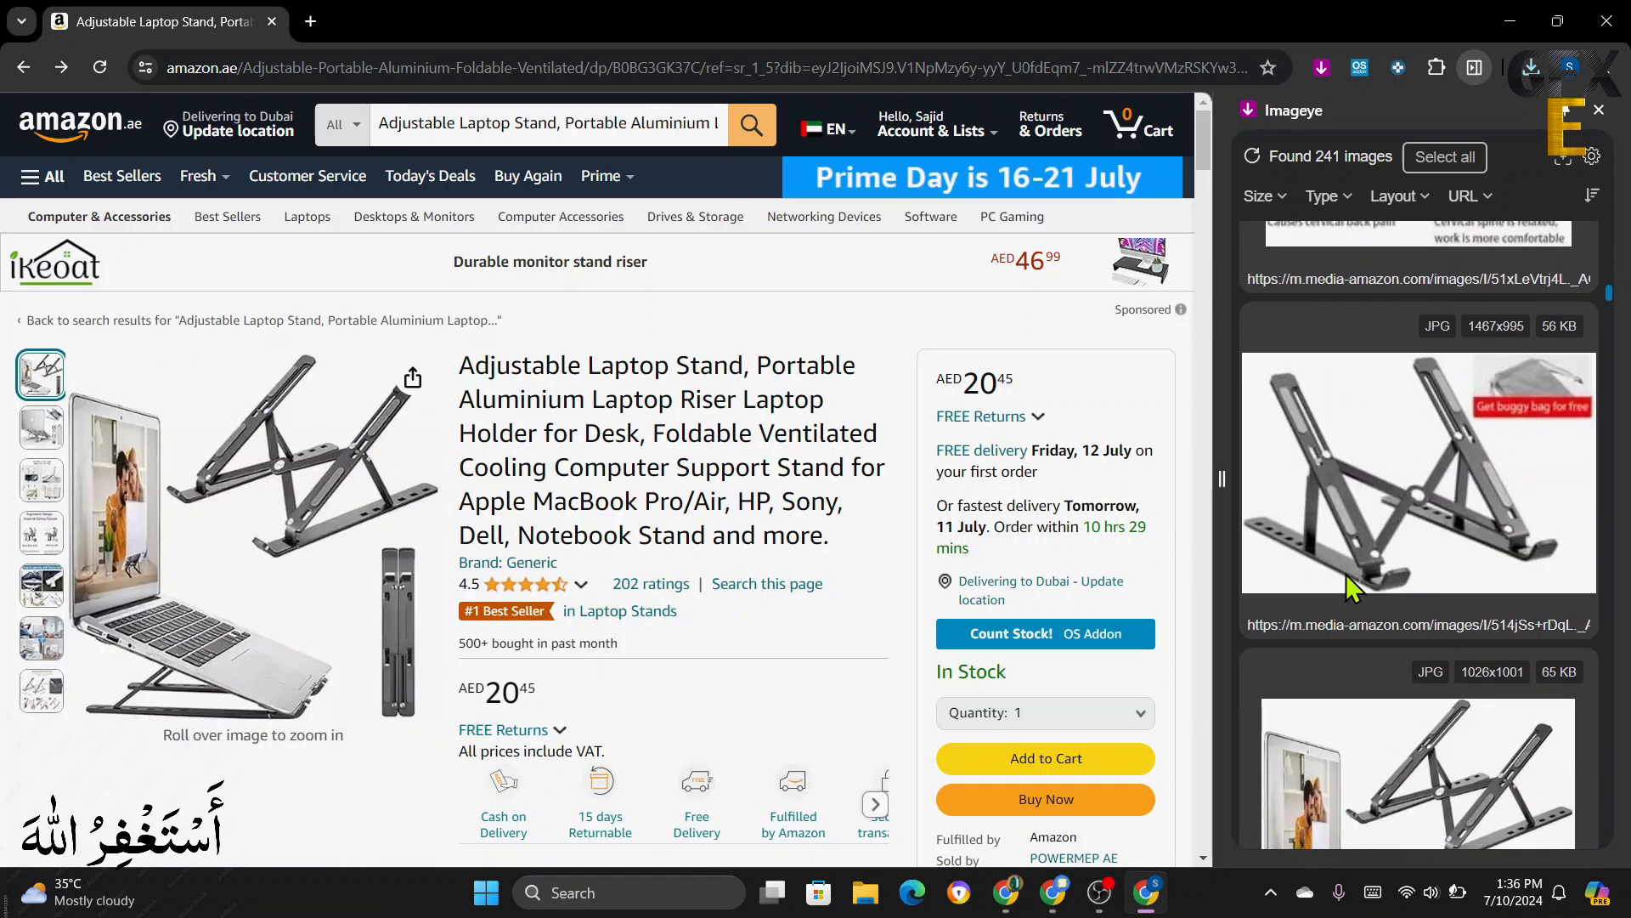
scroll(1346, 573, "up", 1)
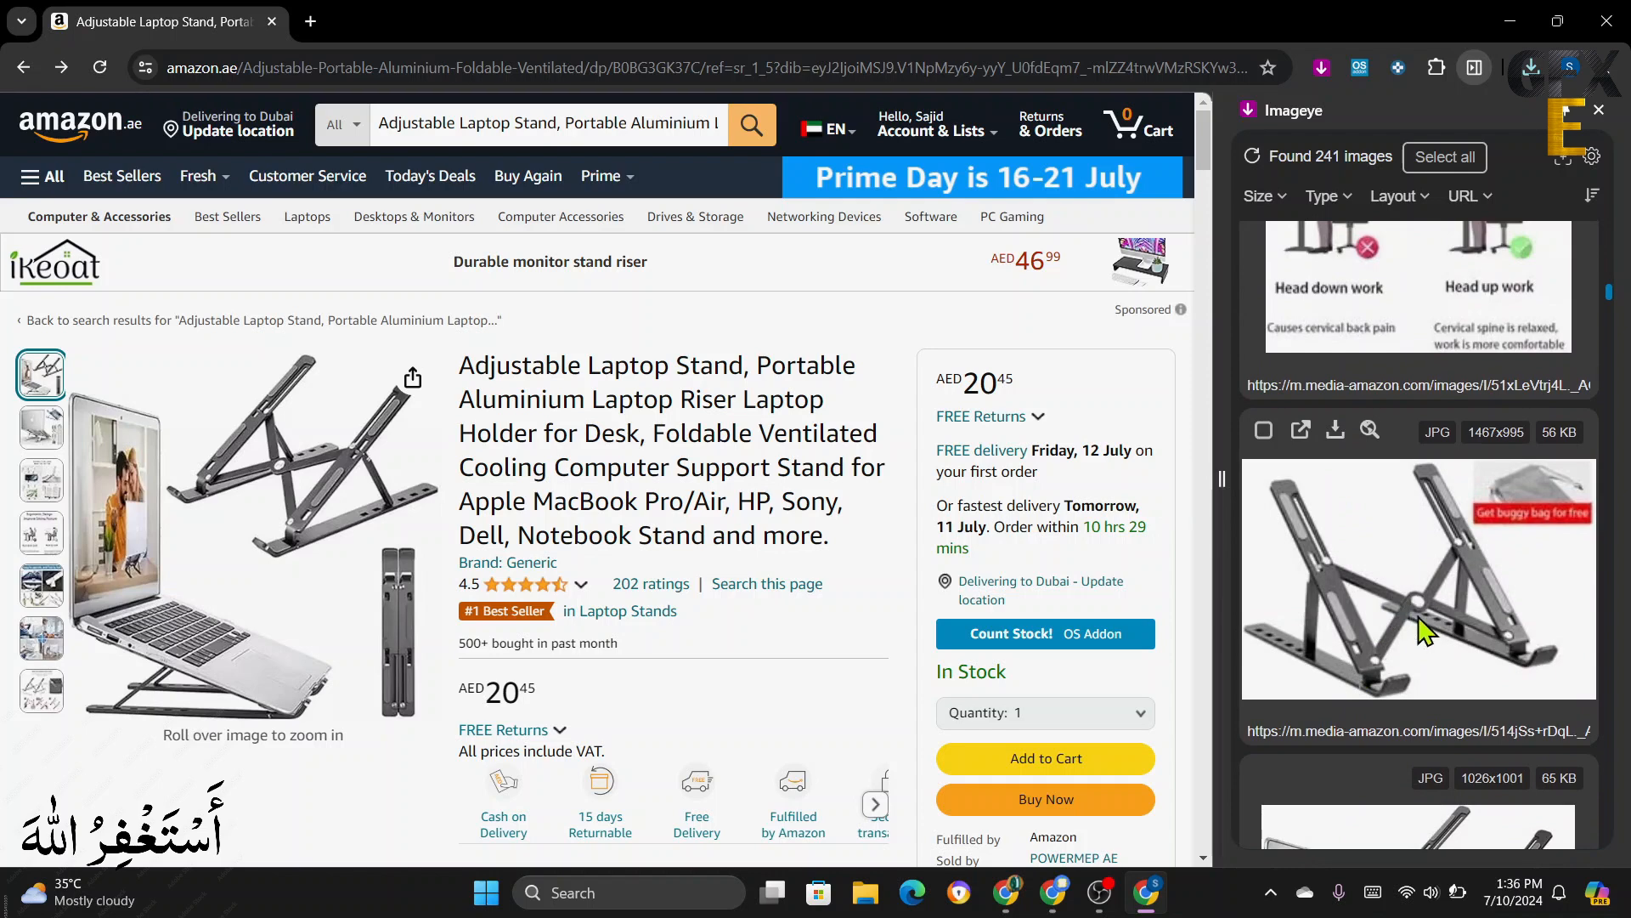
mouse_move(373, 472)
left_click(1336, 431)
left_click(1337, 435)
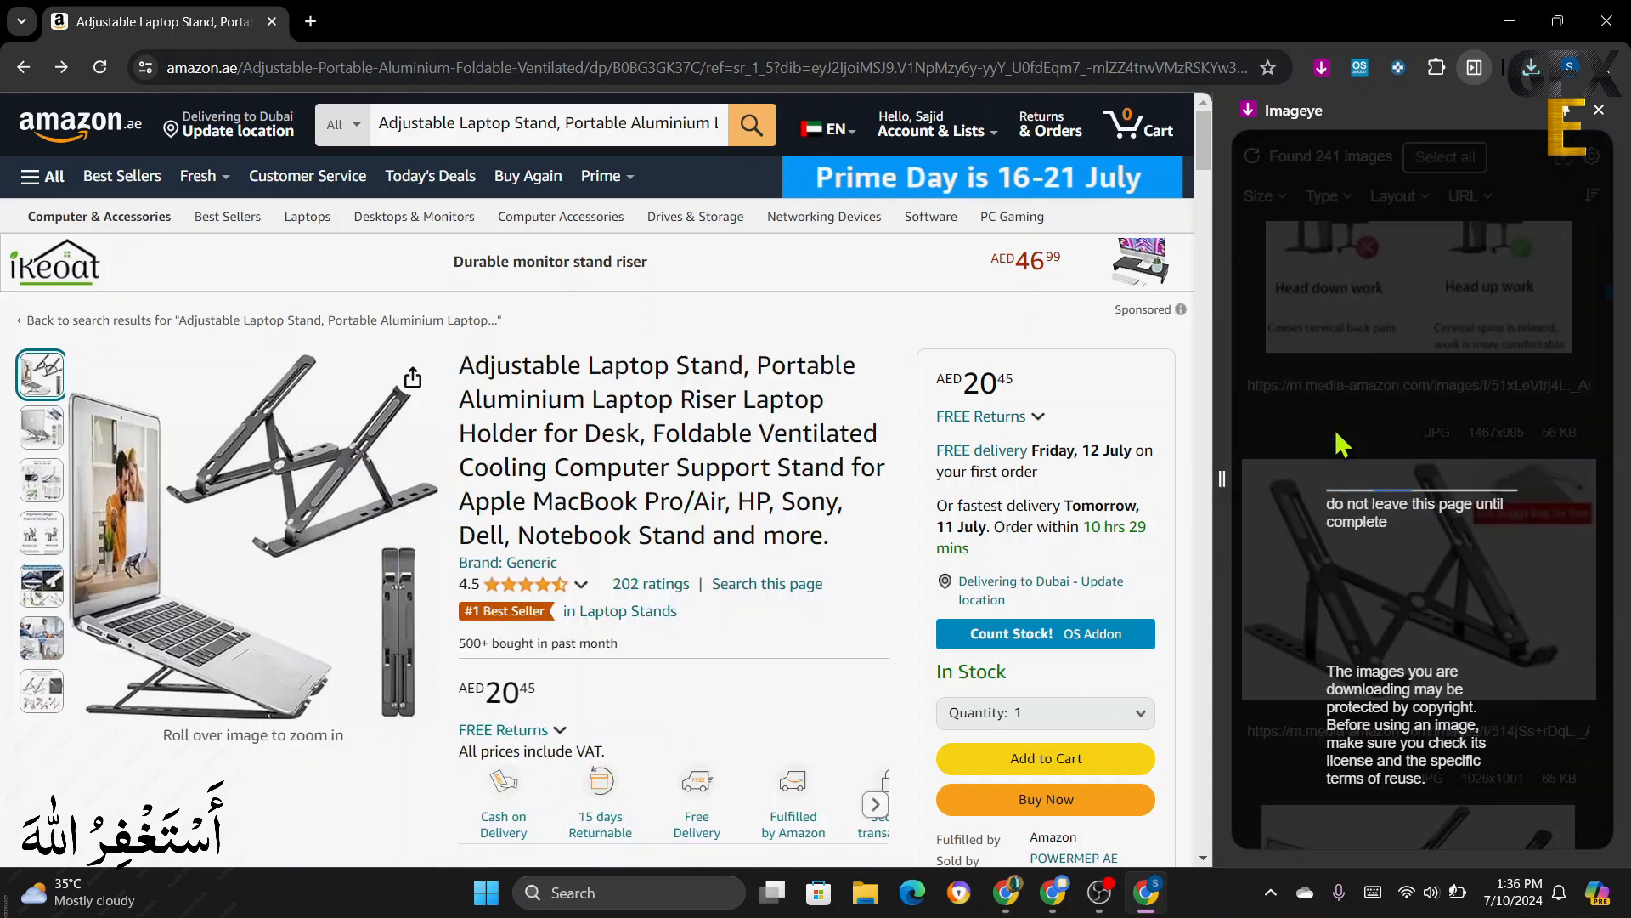
mouse_move(1337, 432)
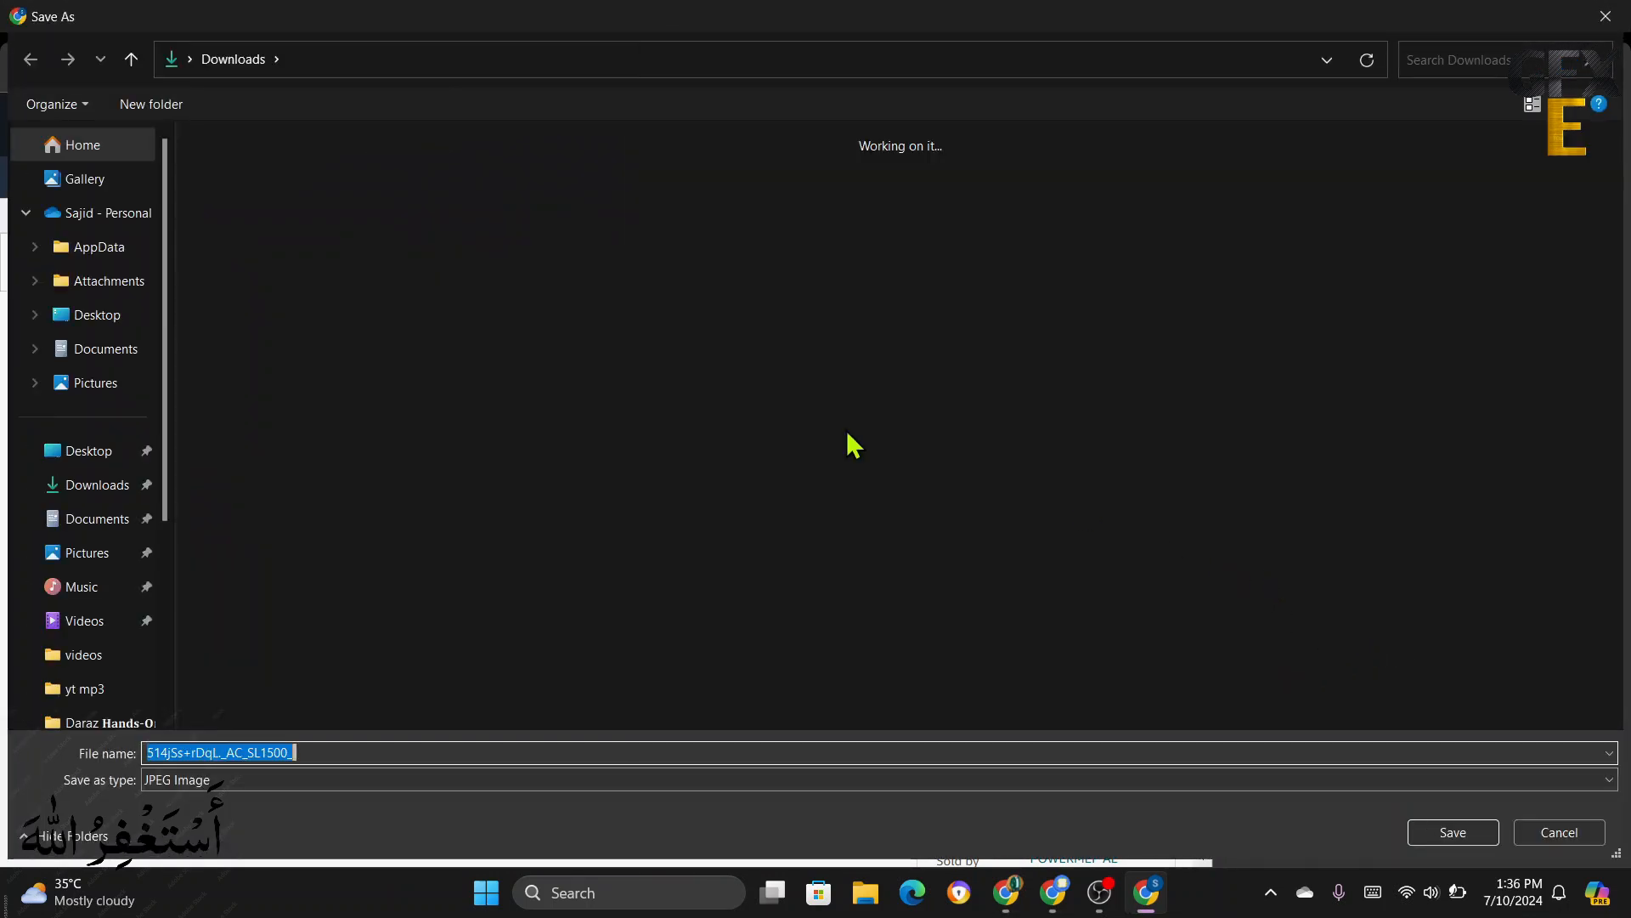
left_click(95, 481)
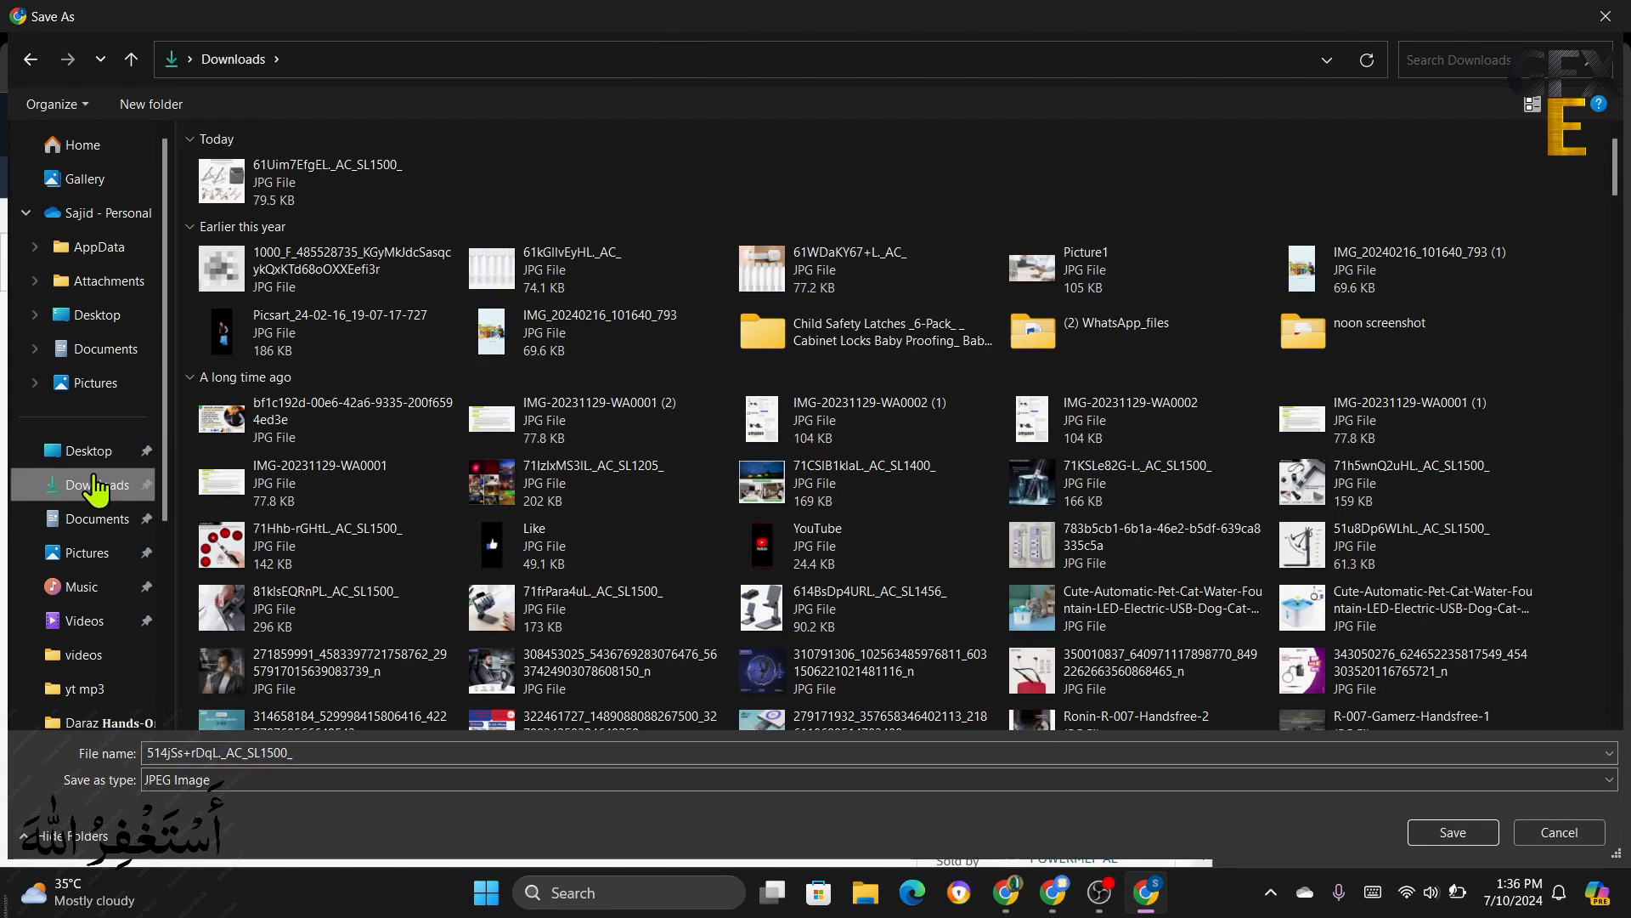
left_click(1445, 832)
- Save the product's 1026x1001 main image, showing the stand open, folded and holding a laptop, in Downloads
scroll(1411, 654, "down", 5)
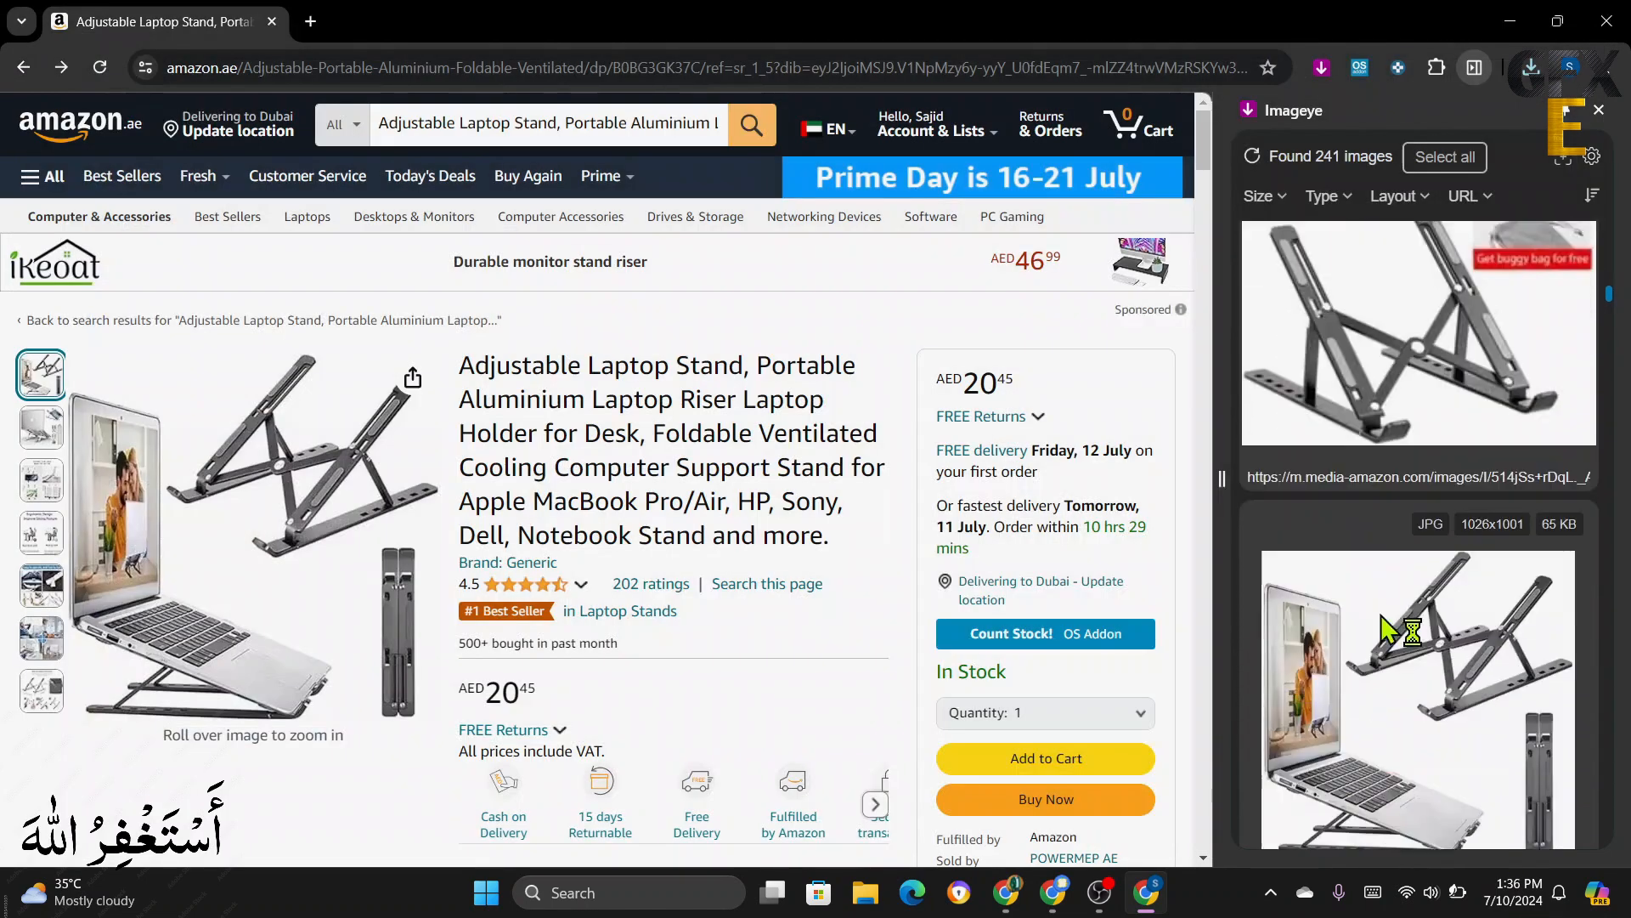
mouse_move(1336, 357)
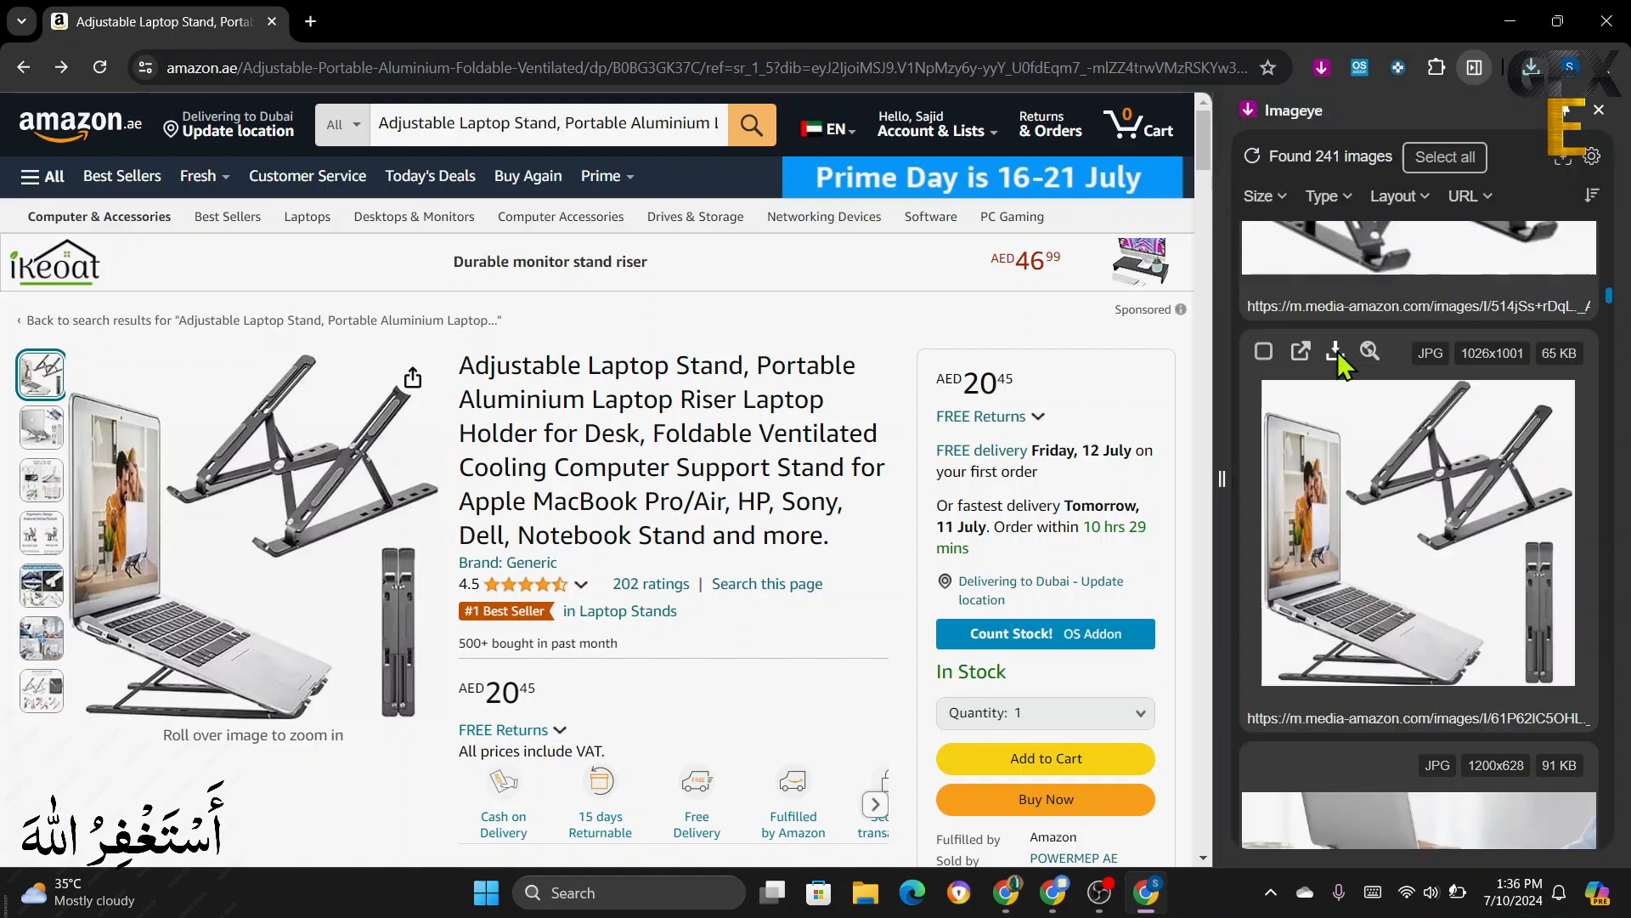
left_click(1336, 351)
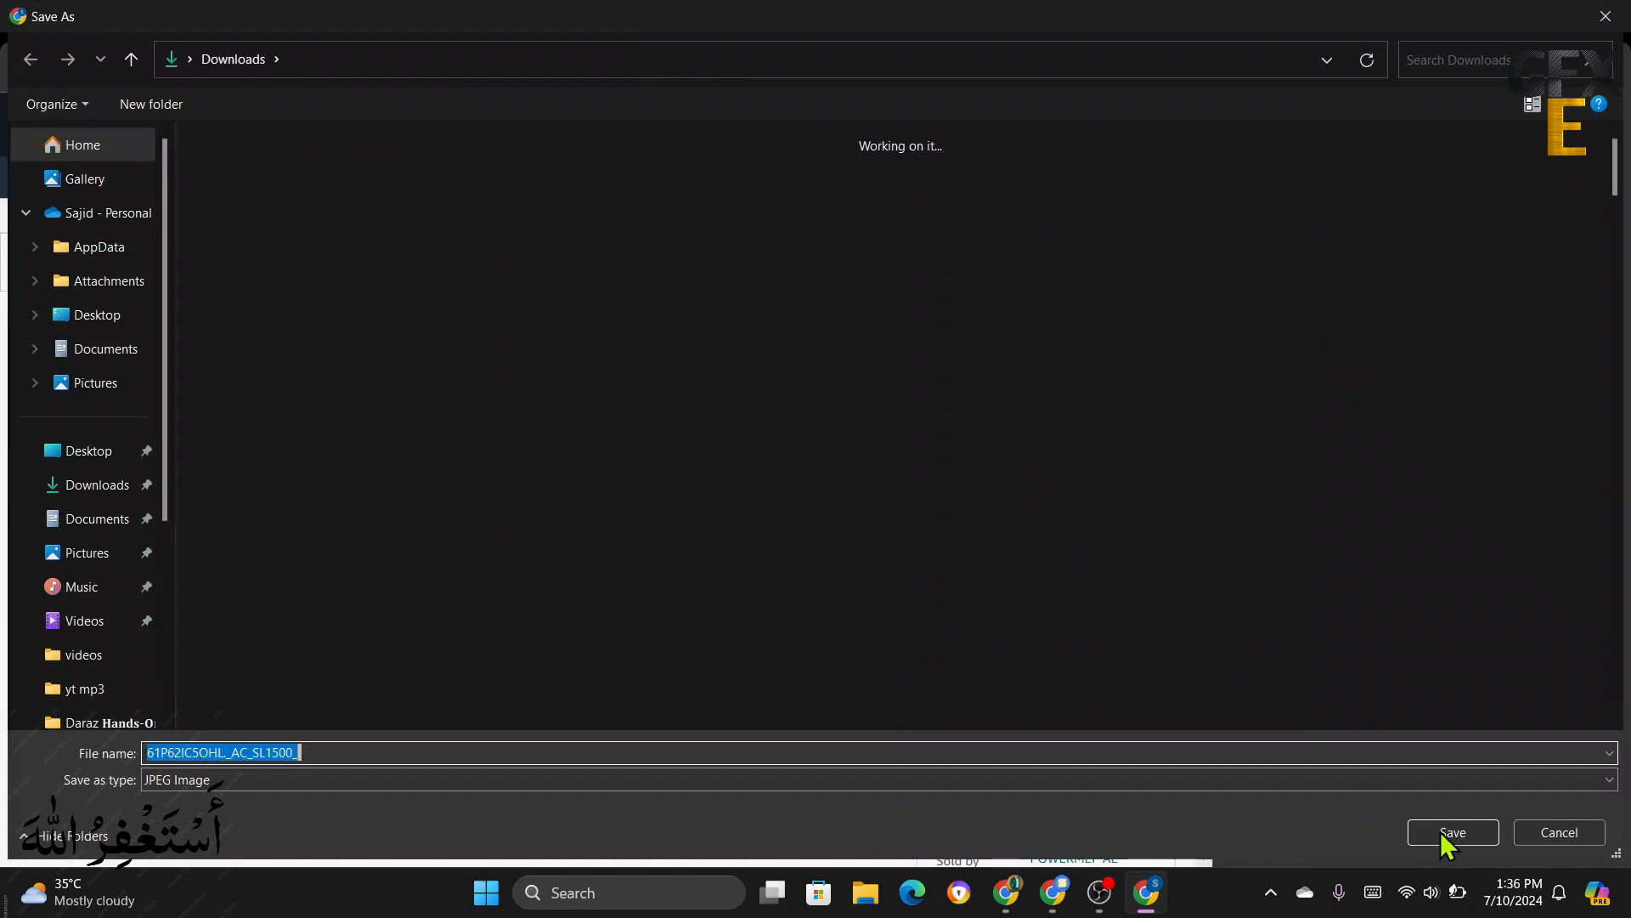
left_click(1443, 836)
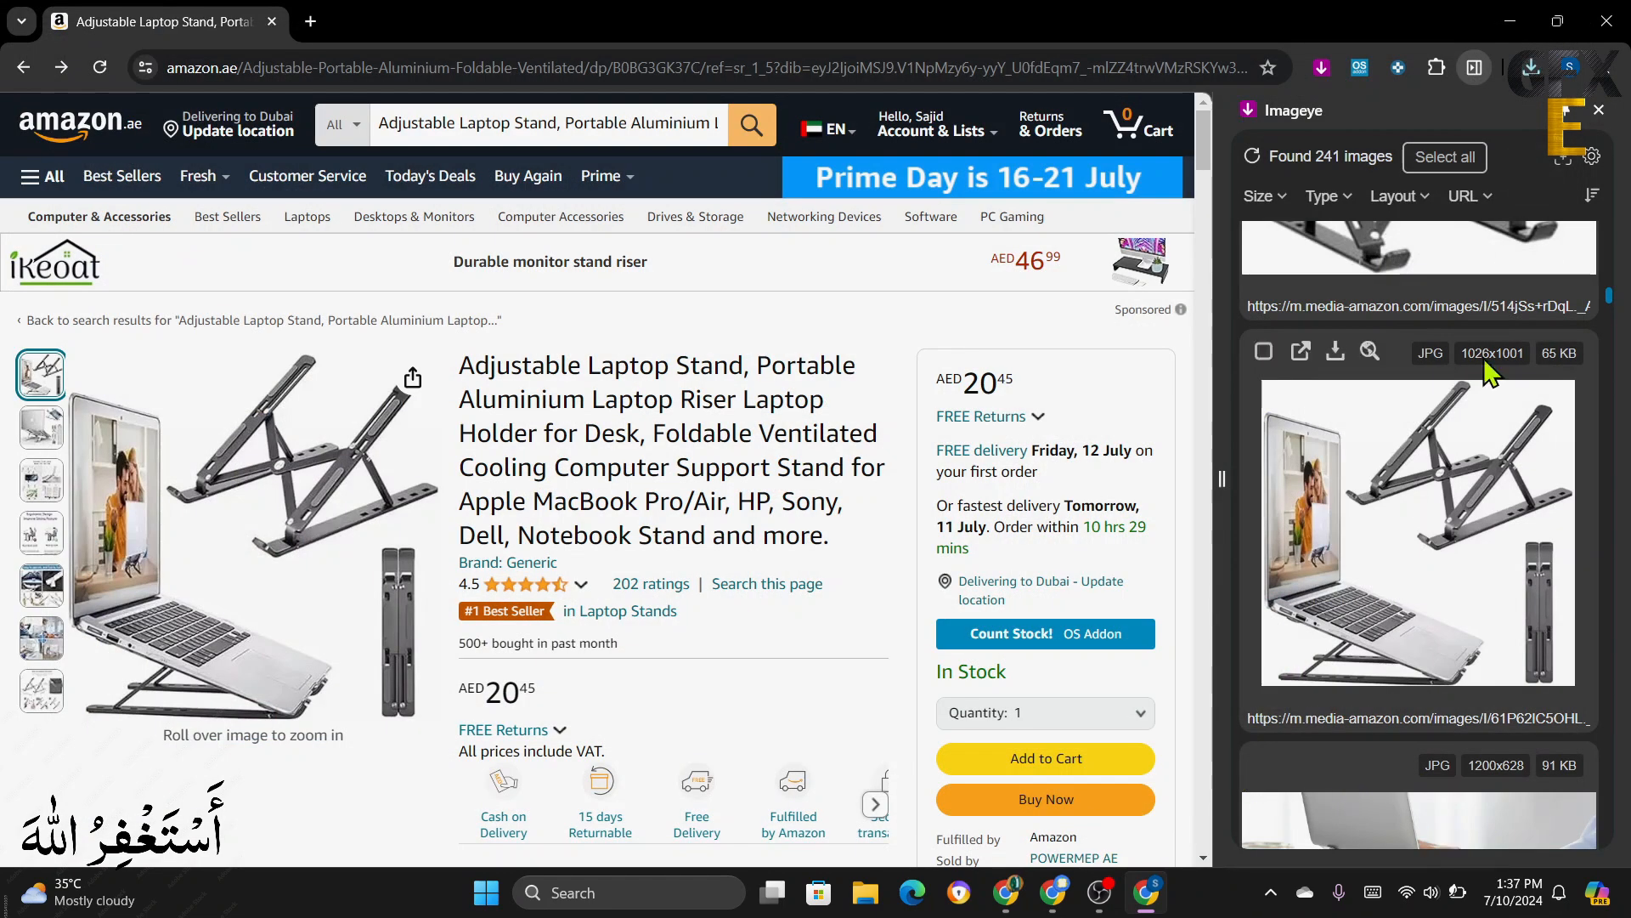
- Close the Imageye image downloader and switch back to the browser window with the original product page
left_click(1599, 110)
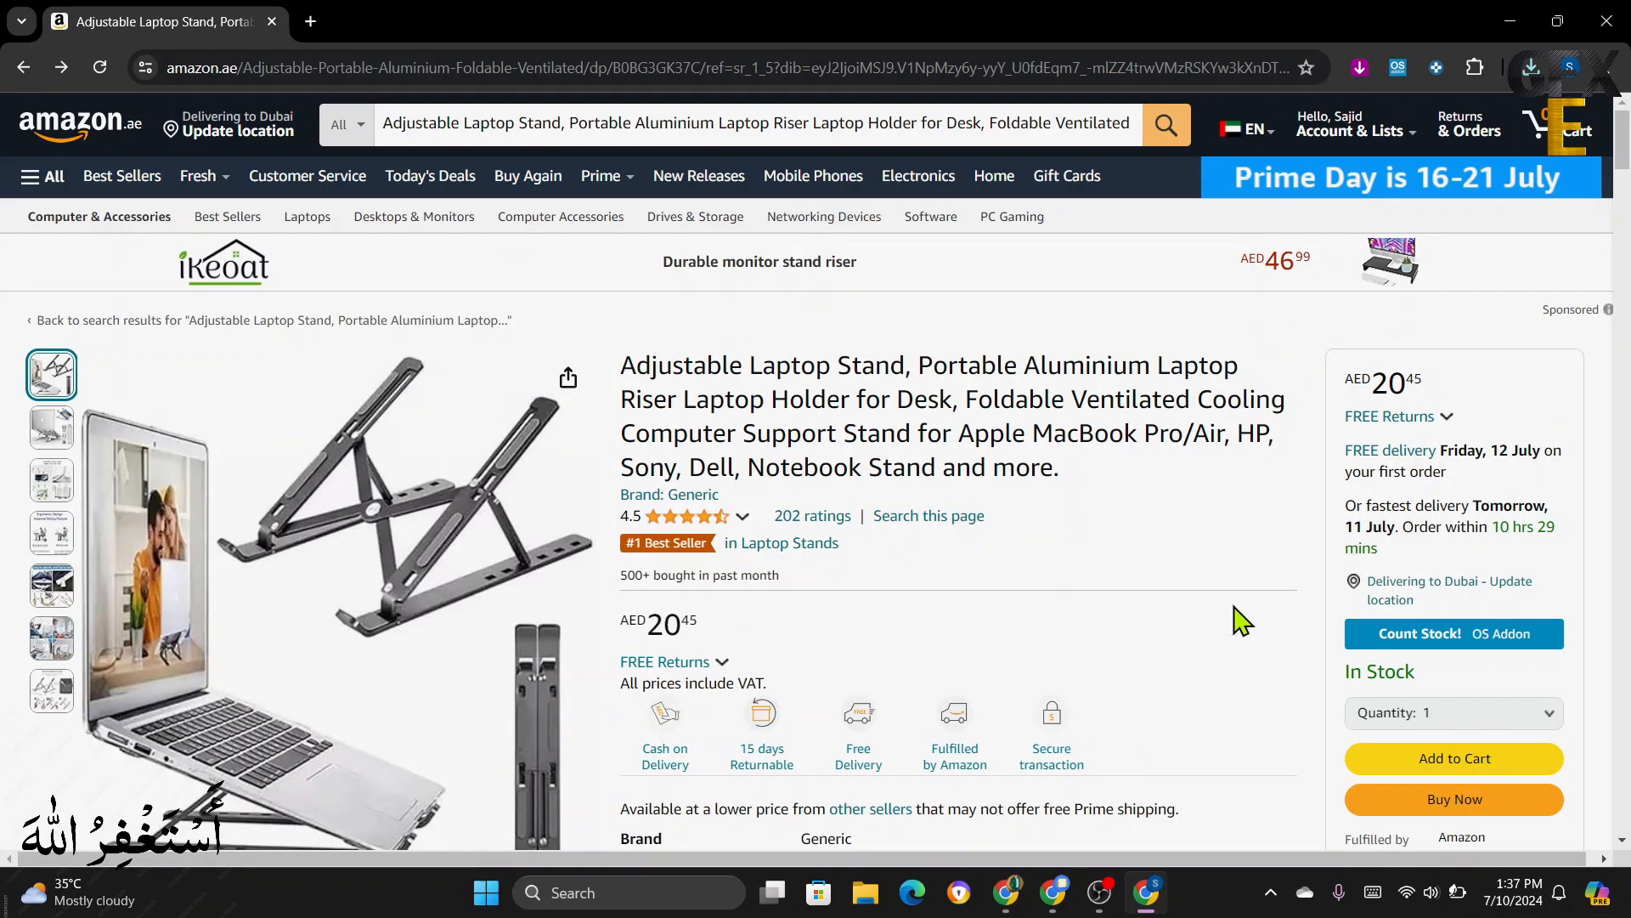
left_click(1054, 893)
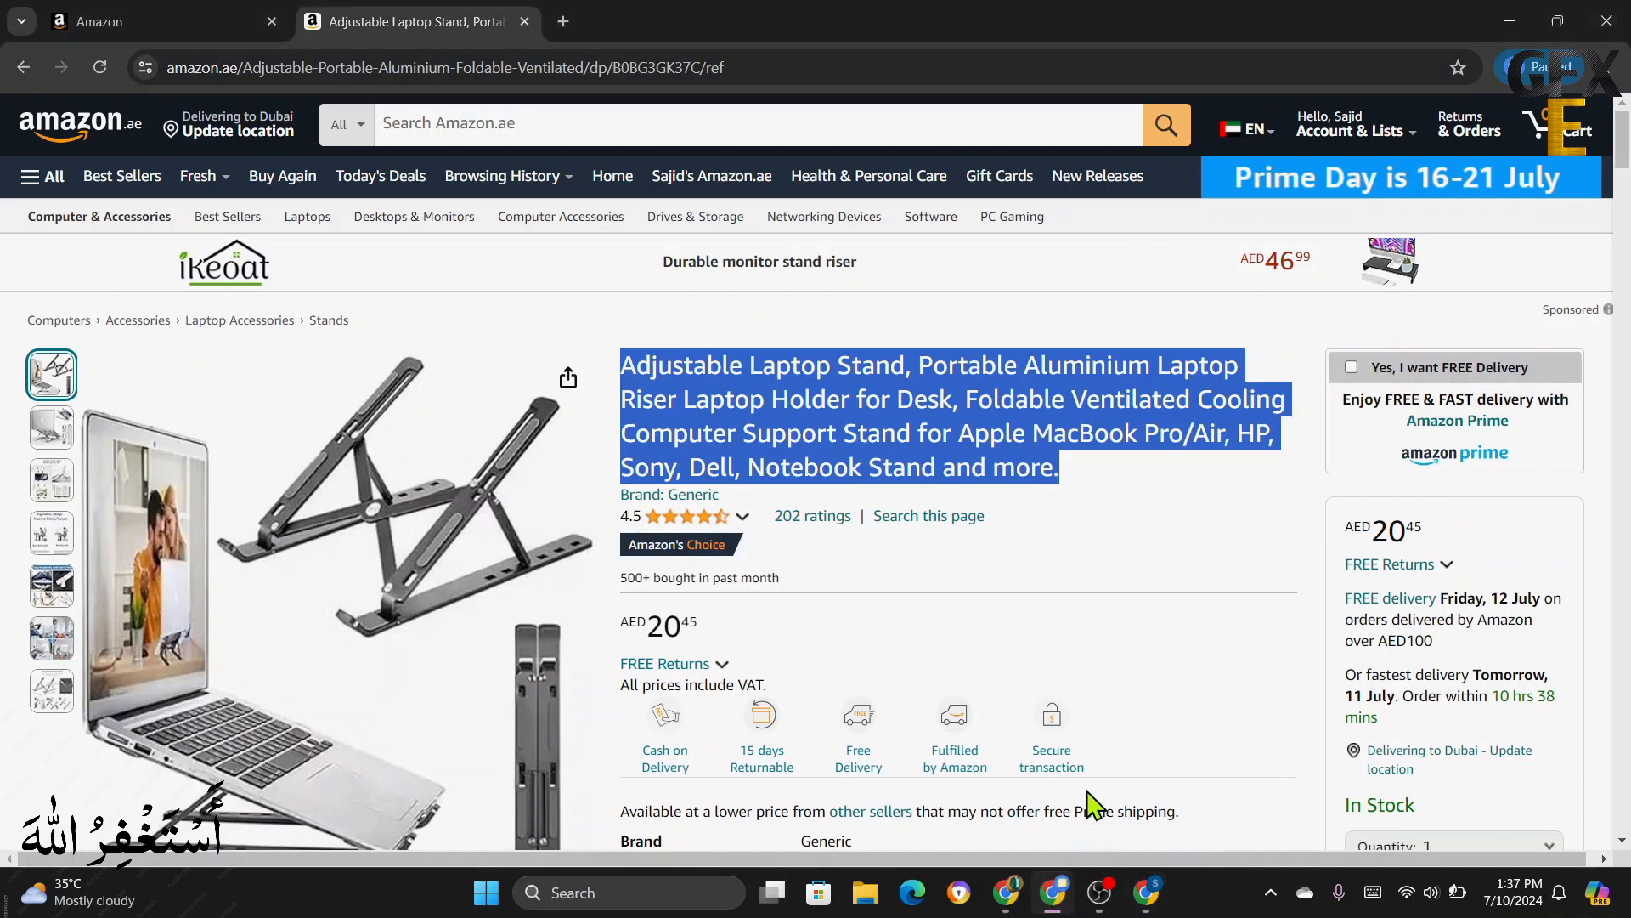
- Return to the Seller Central listing's image slots and upload 61P62IC5OHL._AC_SL1500_ from Downloads as the MAIN image
left_click(1173, 557)
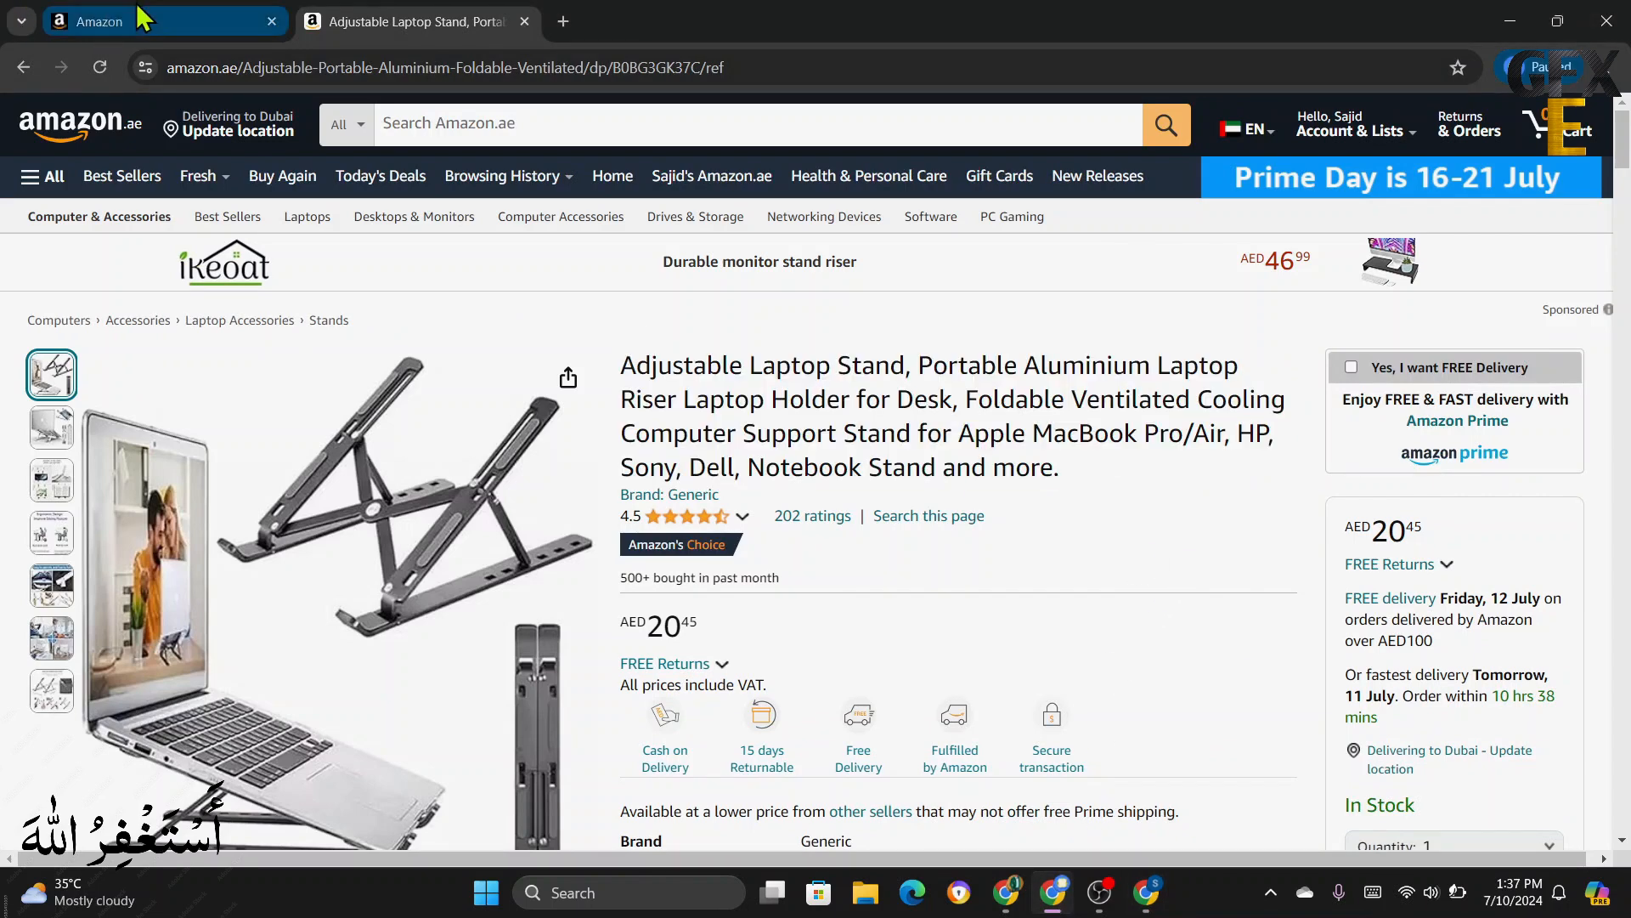
left_click(157, 29)
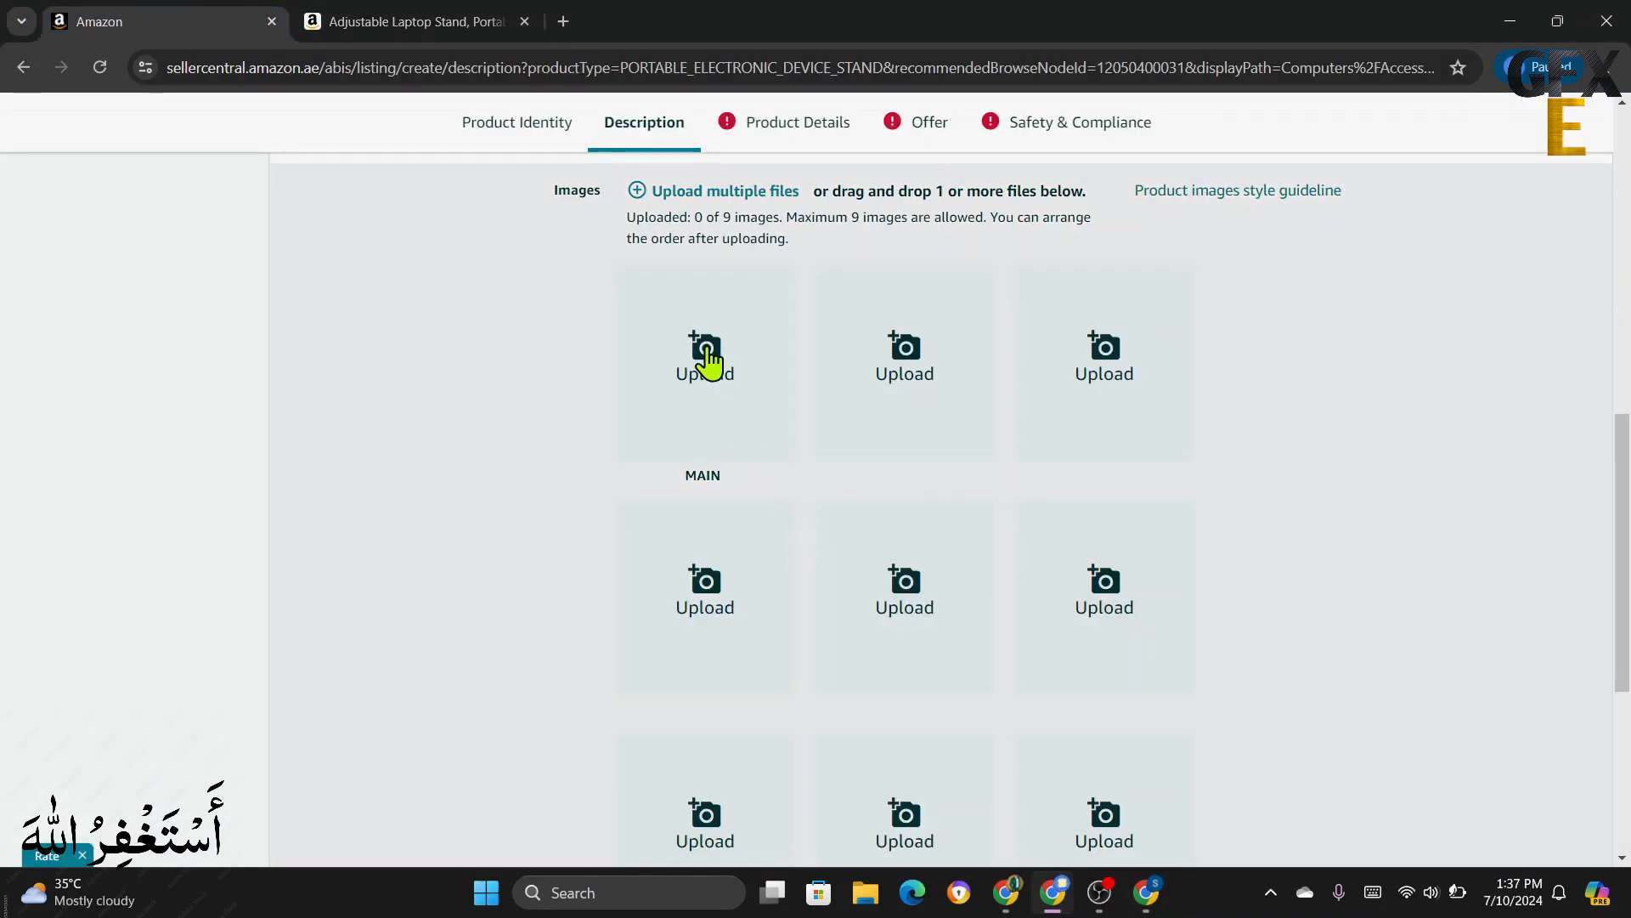
left_click(709, 362)
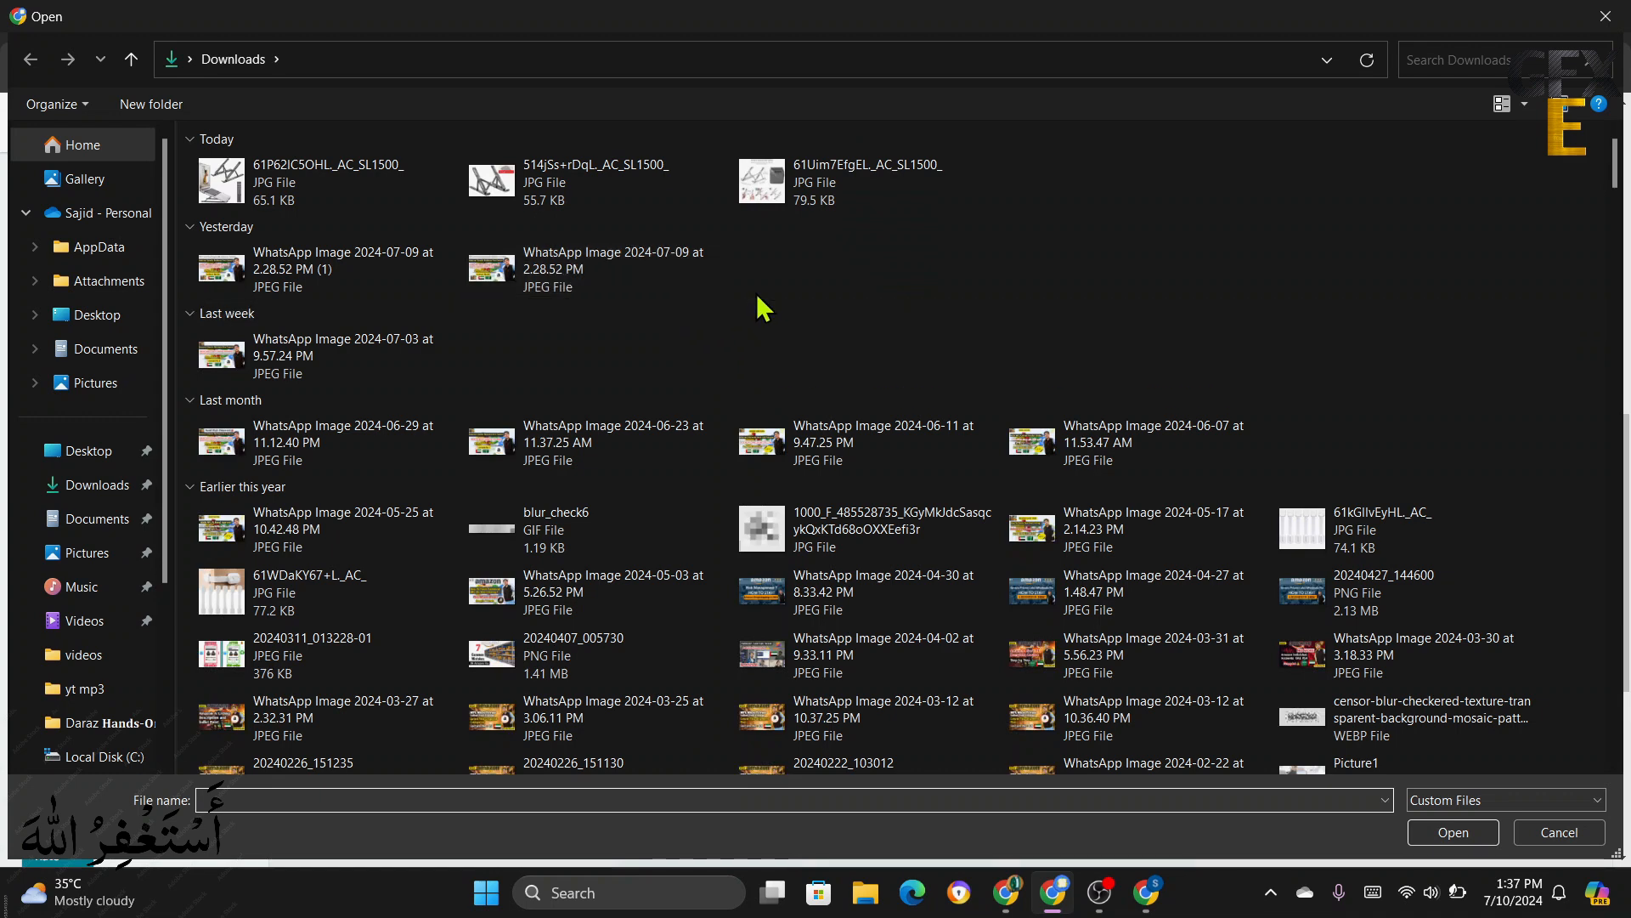
double_click(237, 184)
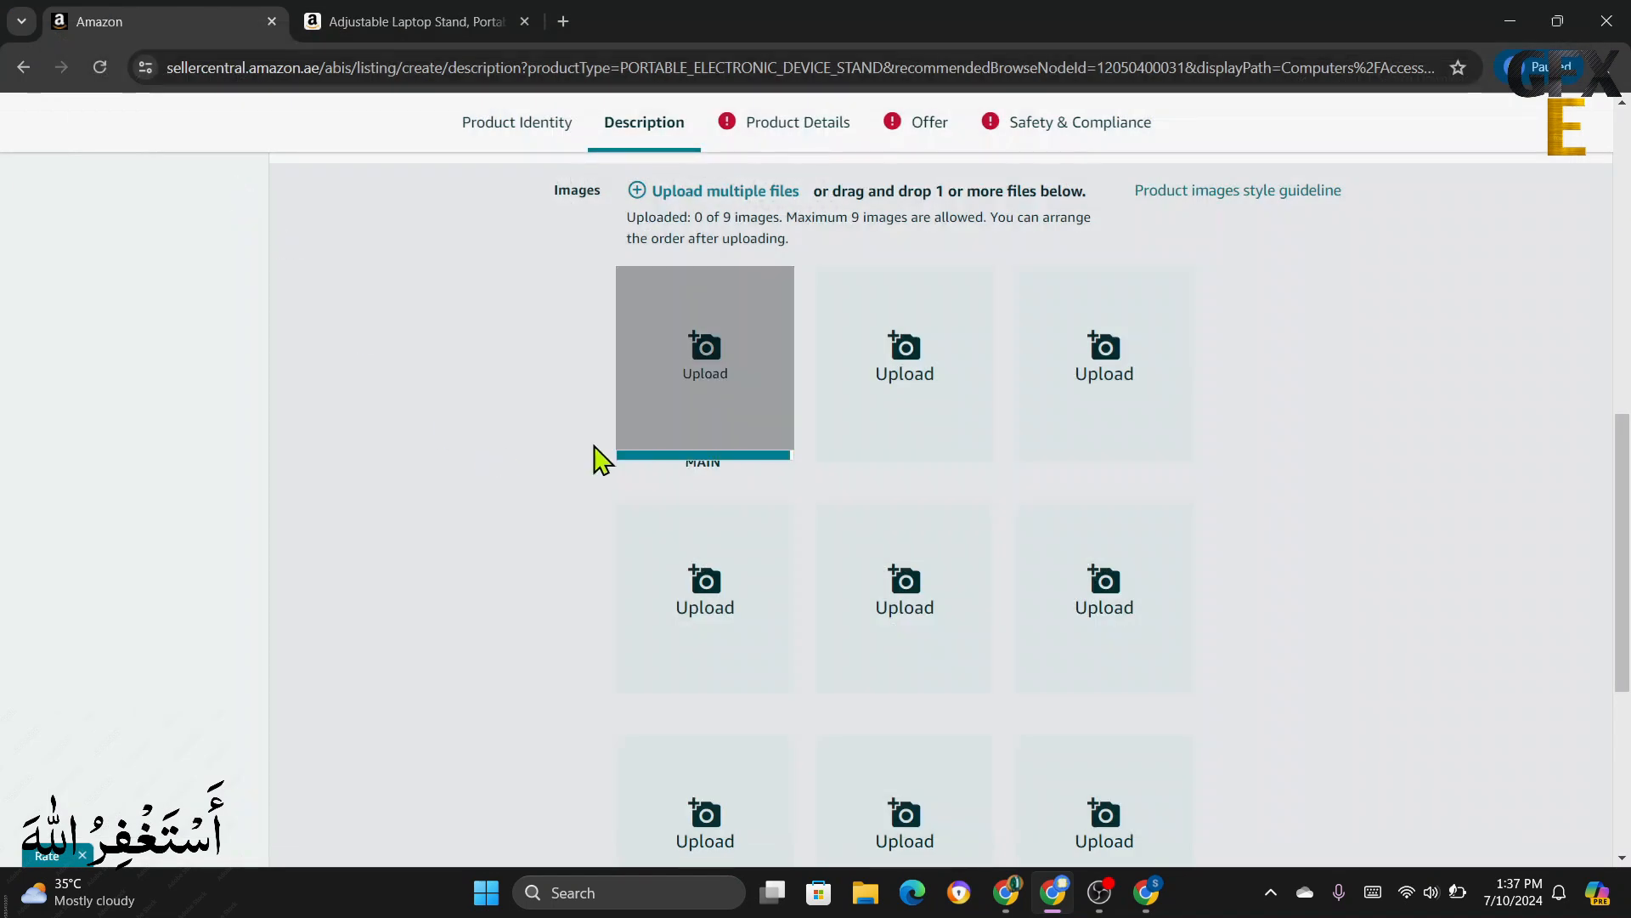
- Upload 61Uim7EfgEL._AC_SL1500_ into the second image slot and 514jSs+rDqL._AC_SL1500_ into the third
left_click(913, 354)
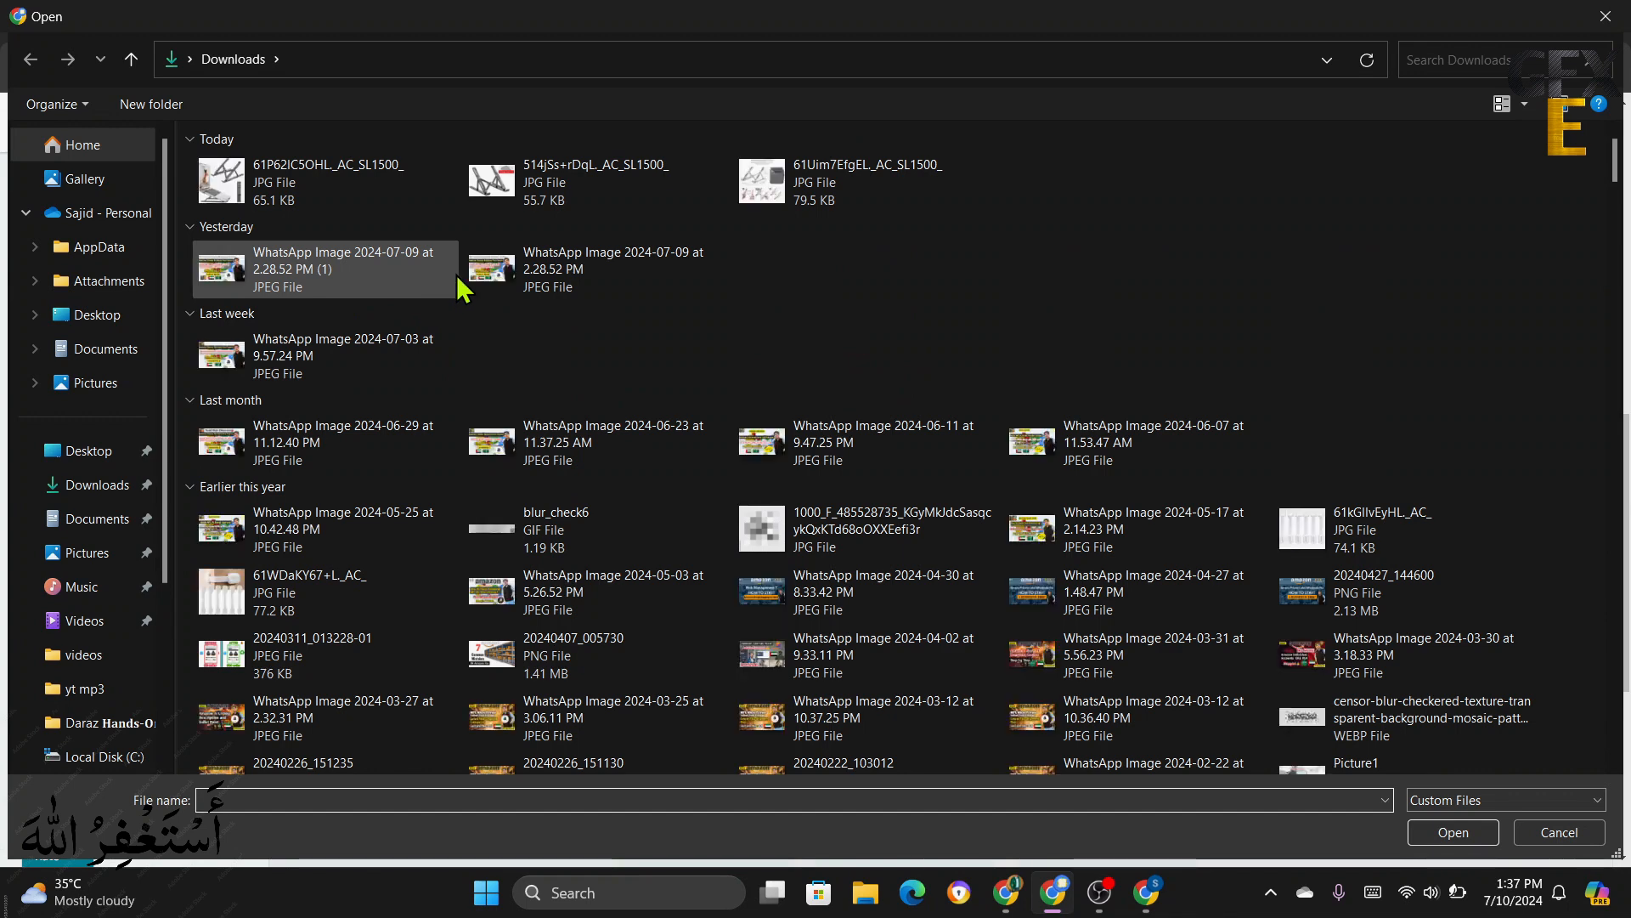
double_click(791, 189)
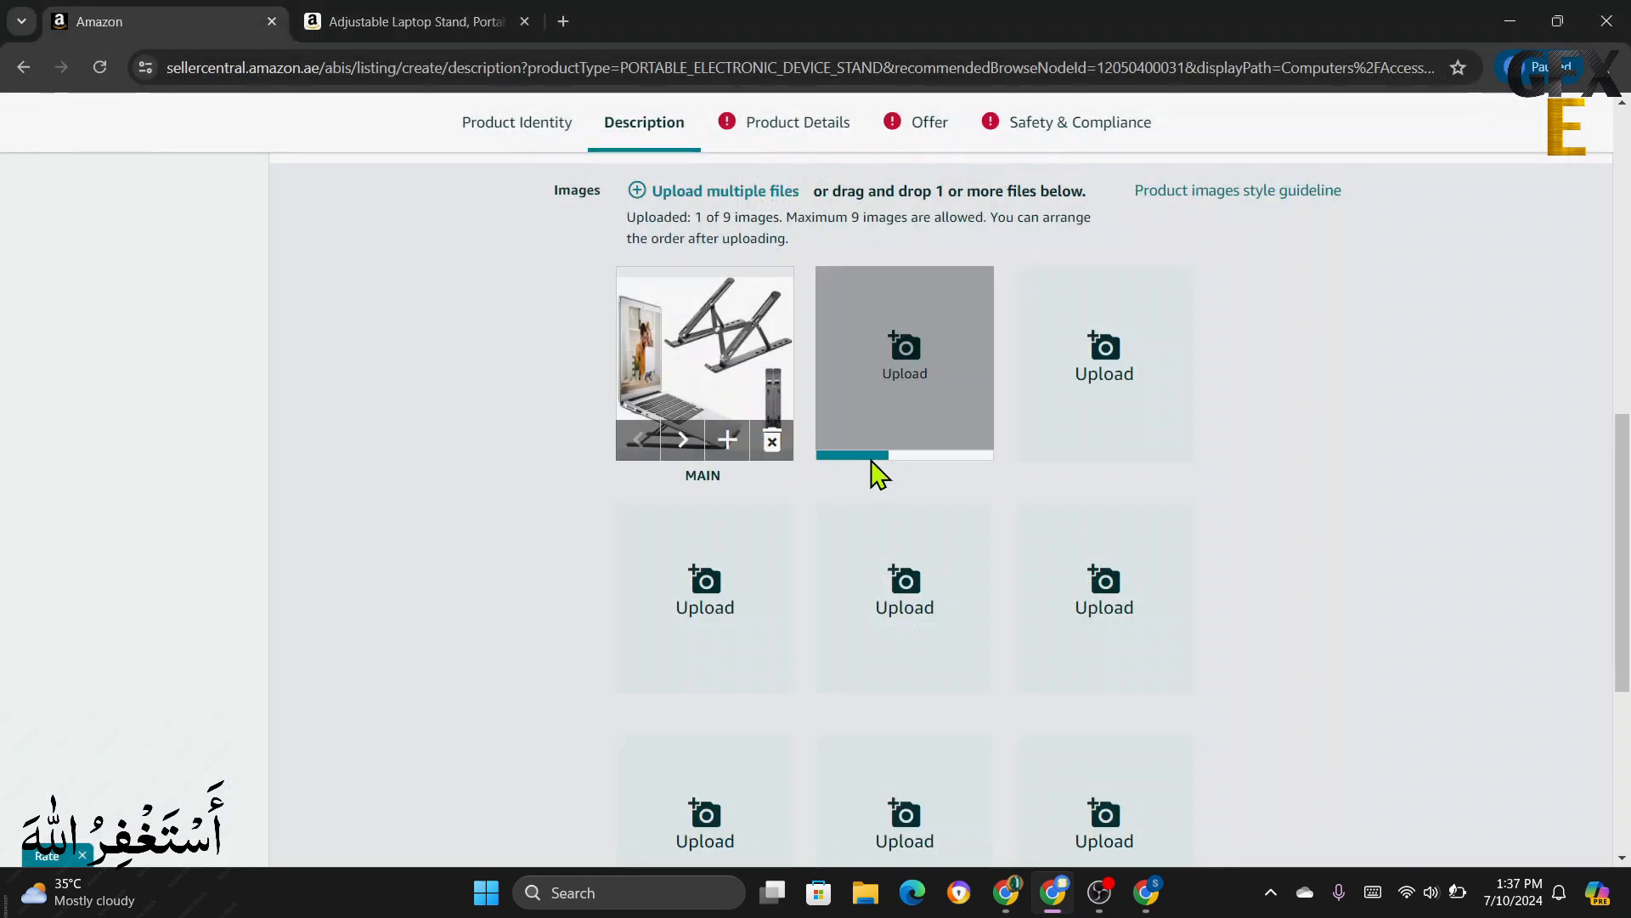
left_click(1103, 357)
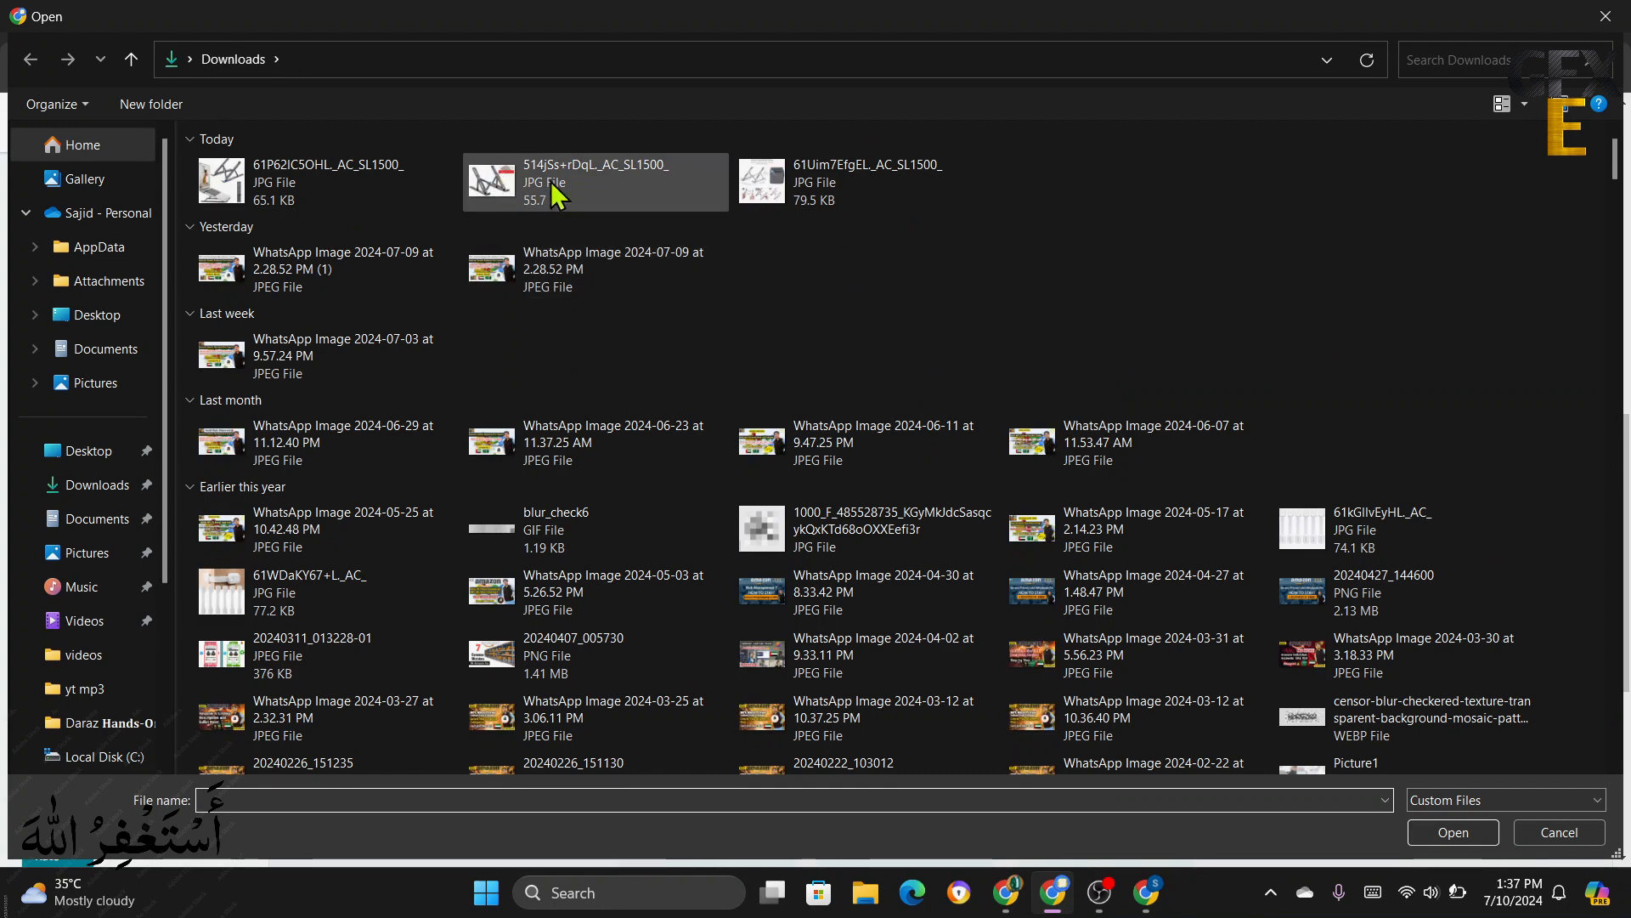
double_click(537, 184)
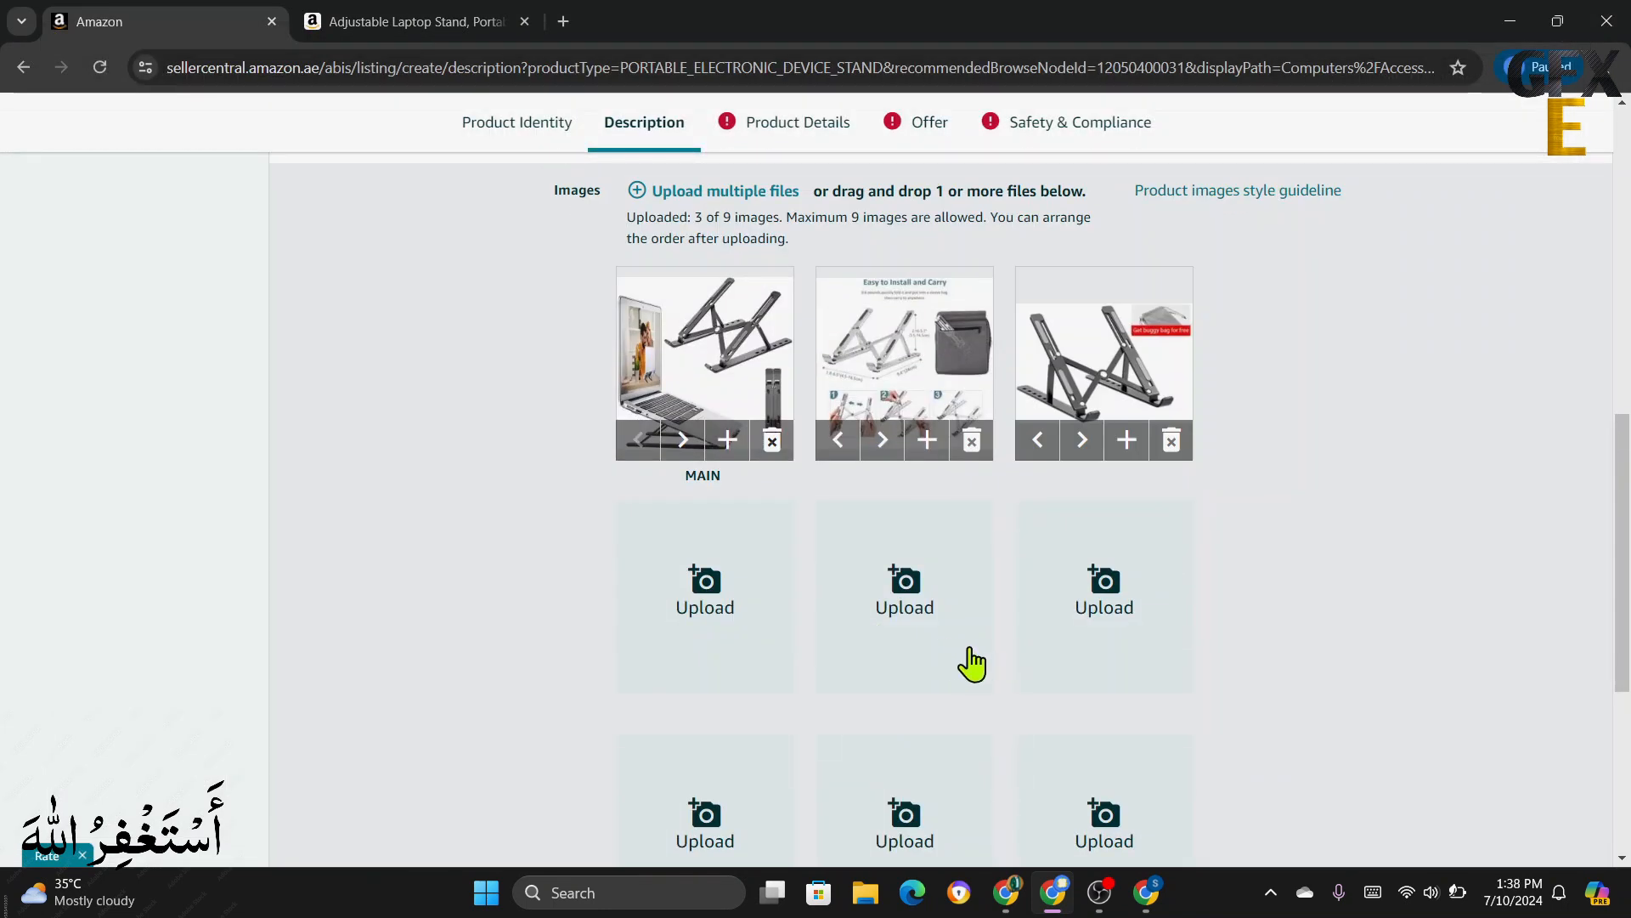
- Submit the description page and go on to the incomplete Product Details section
scroll(986, 684, "down", 3)
scroll(983, 690, "down", 3)
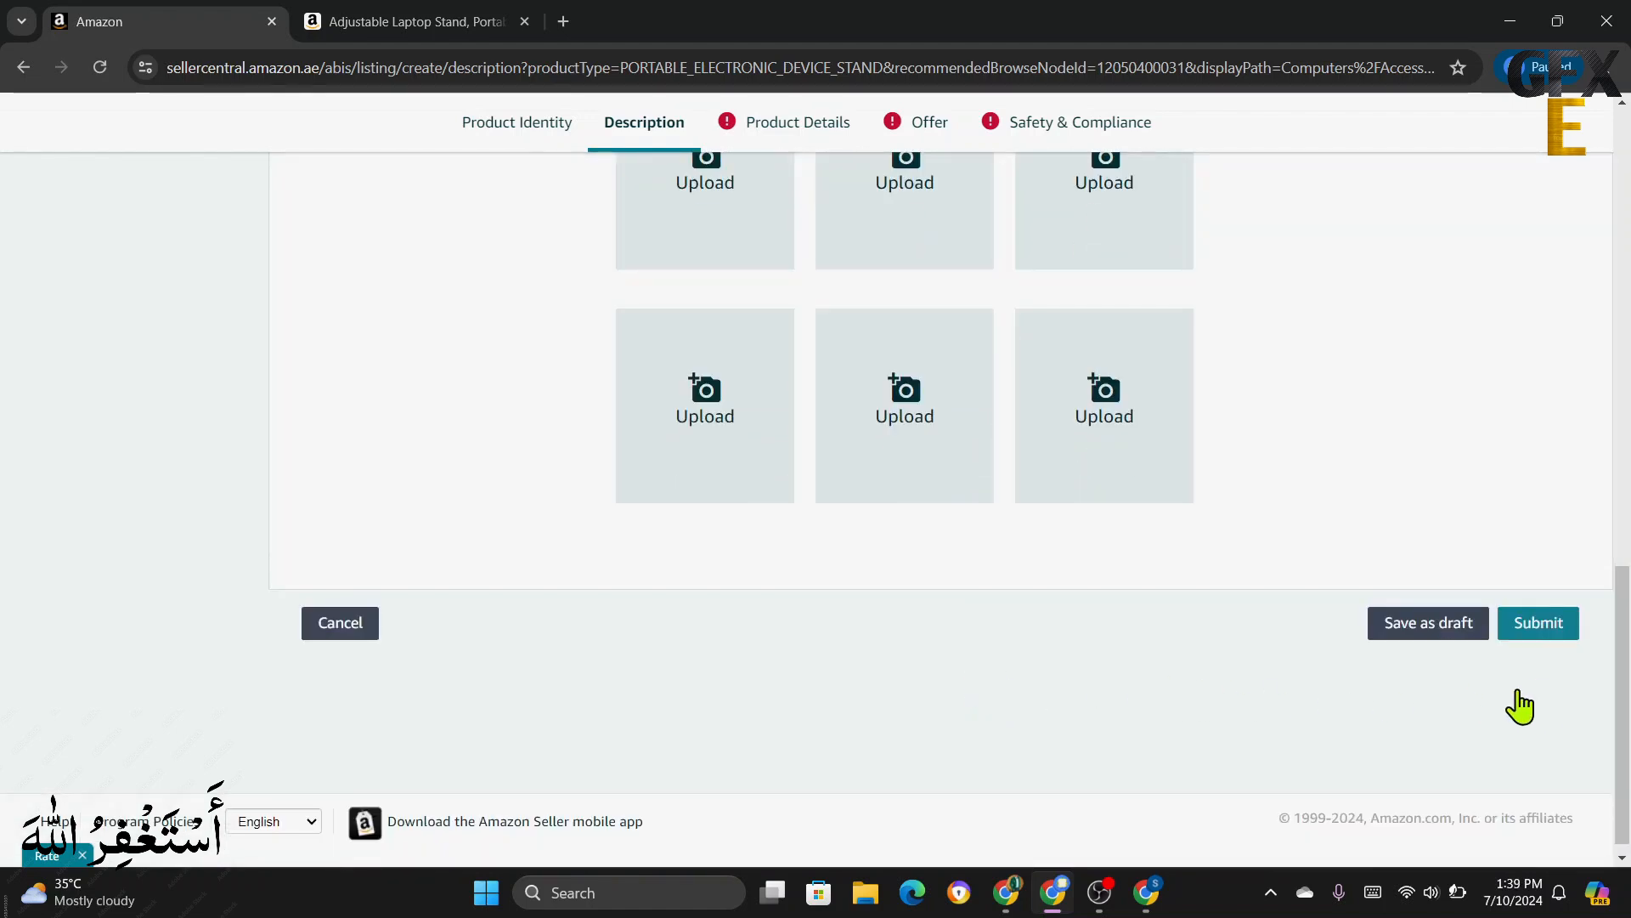
left_click(1539, 637)
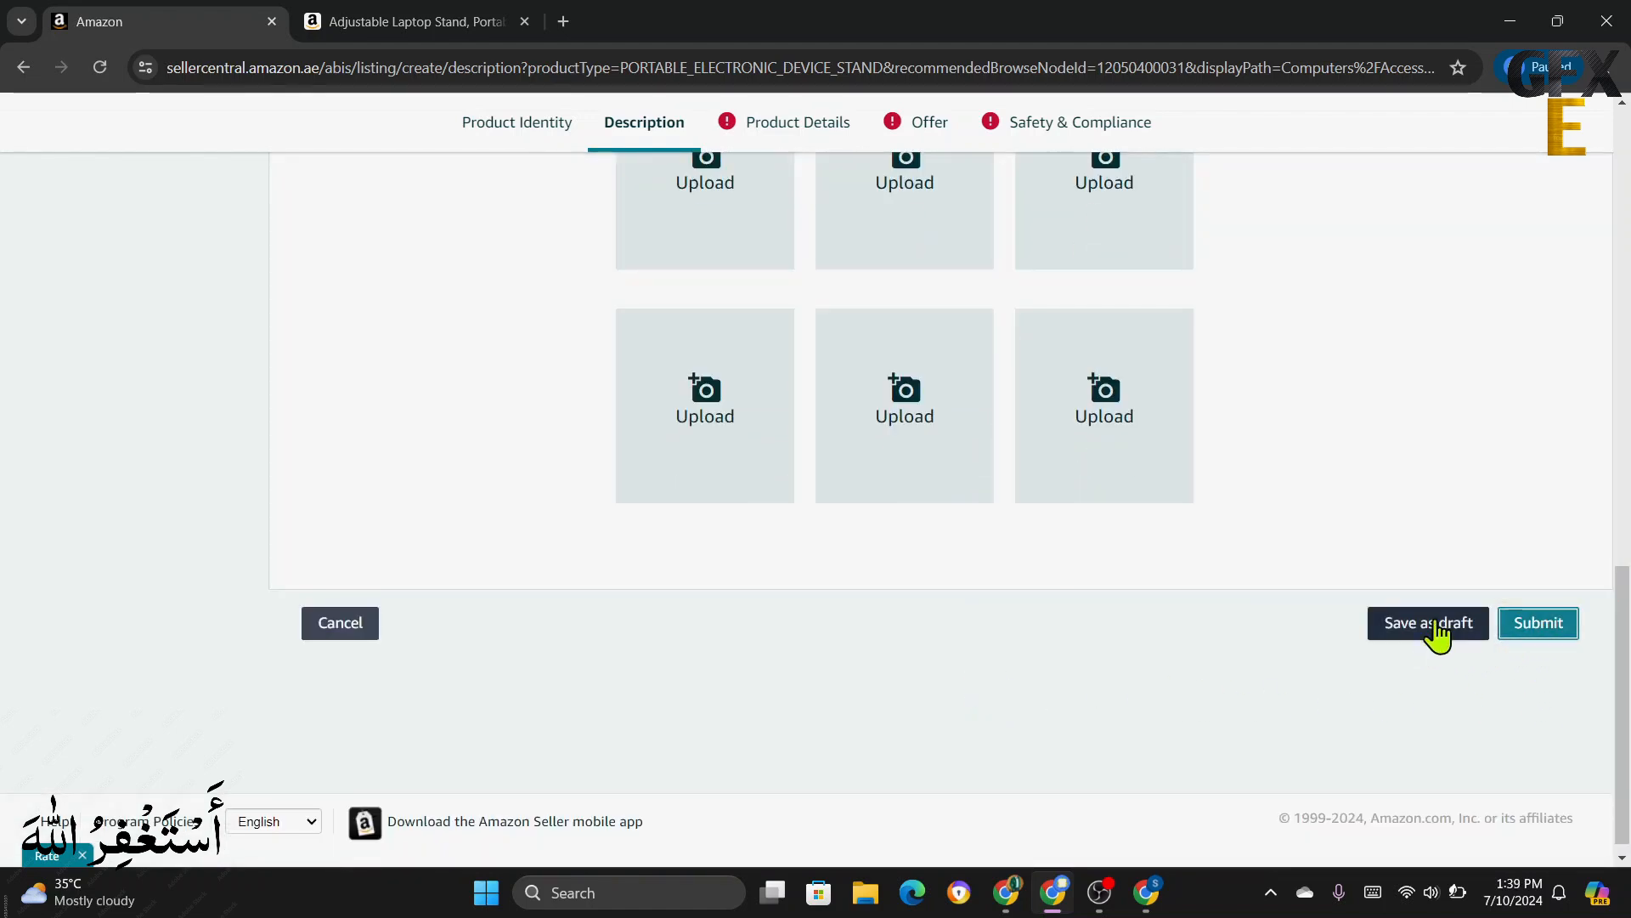
left_click(1544, 626)
left_click(1439, 572)
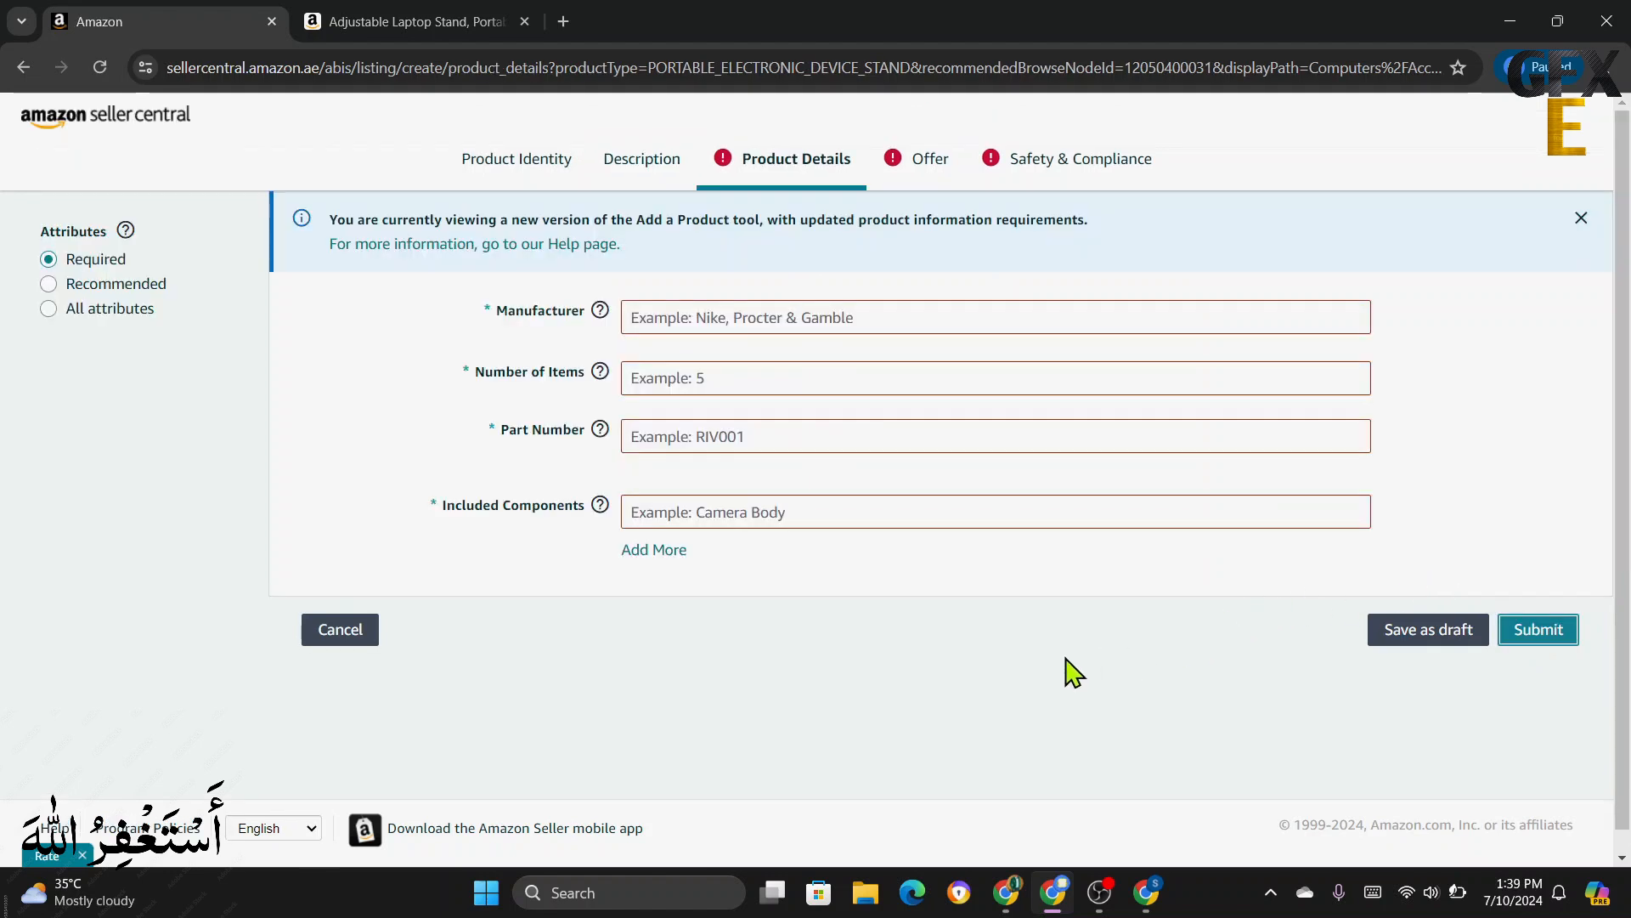
- Set the manufacturer to "china" and the number of items to 1
left_click(702, 319)
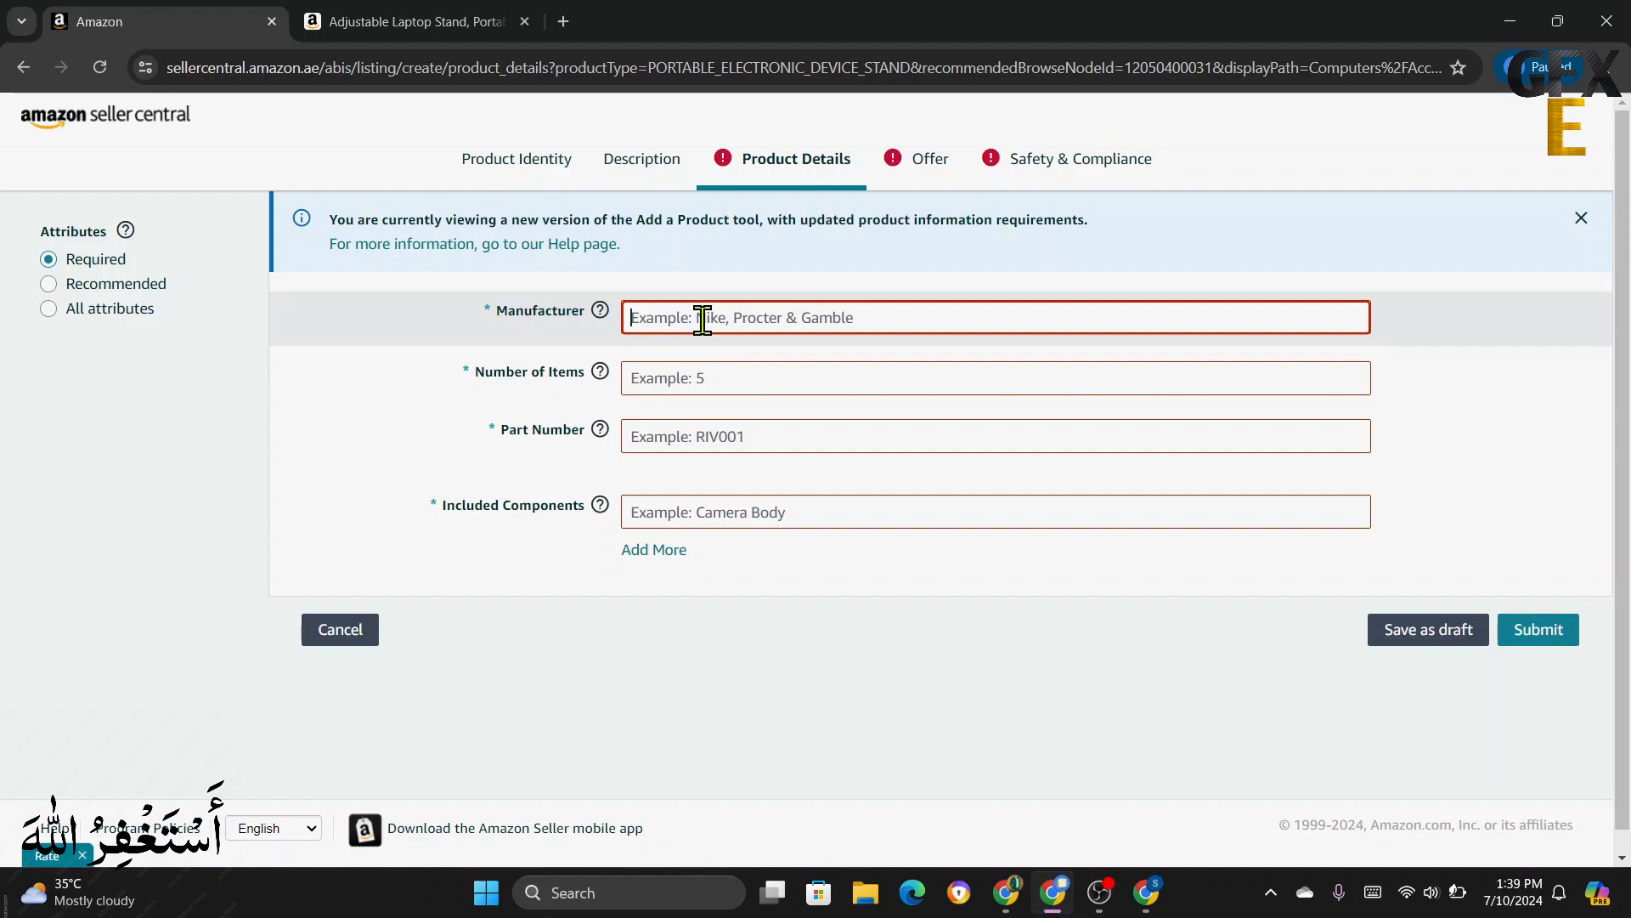
type("china")
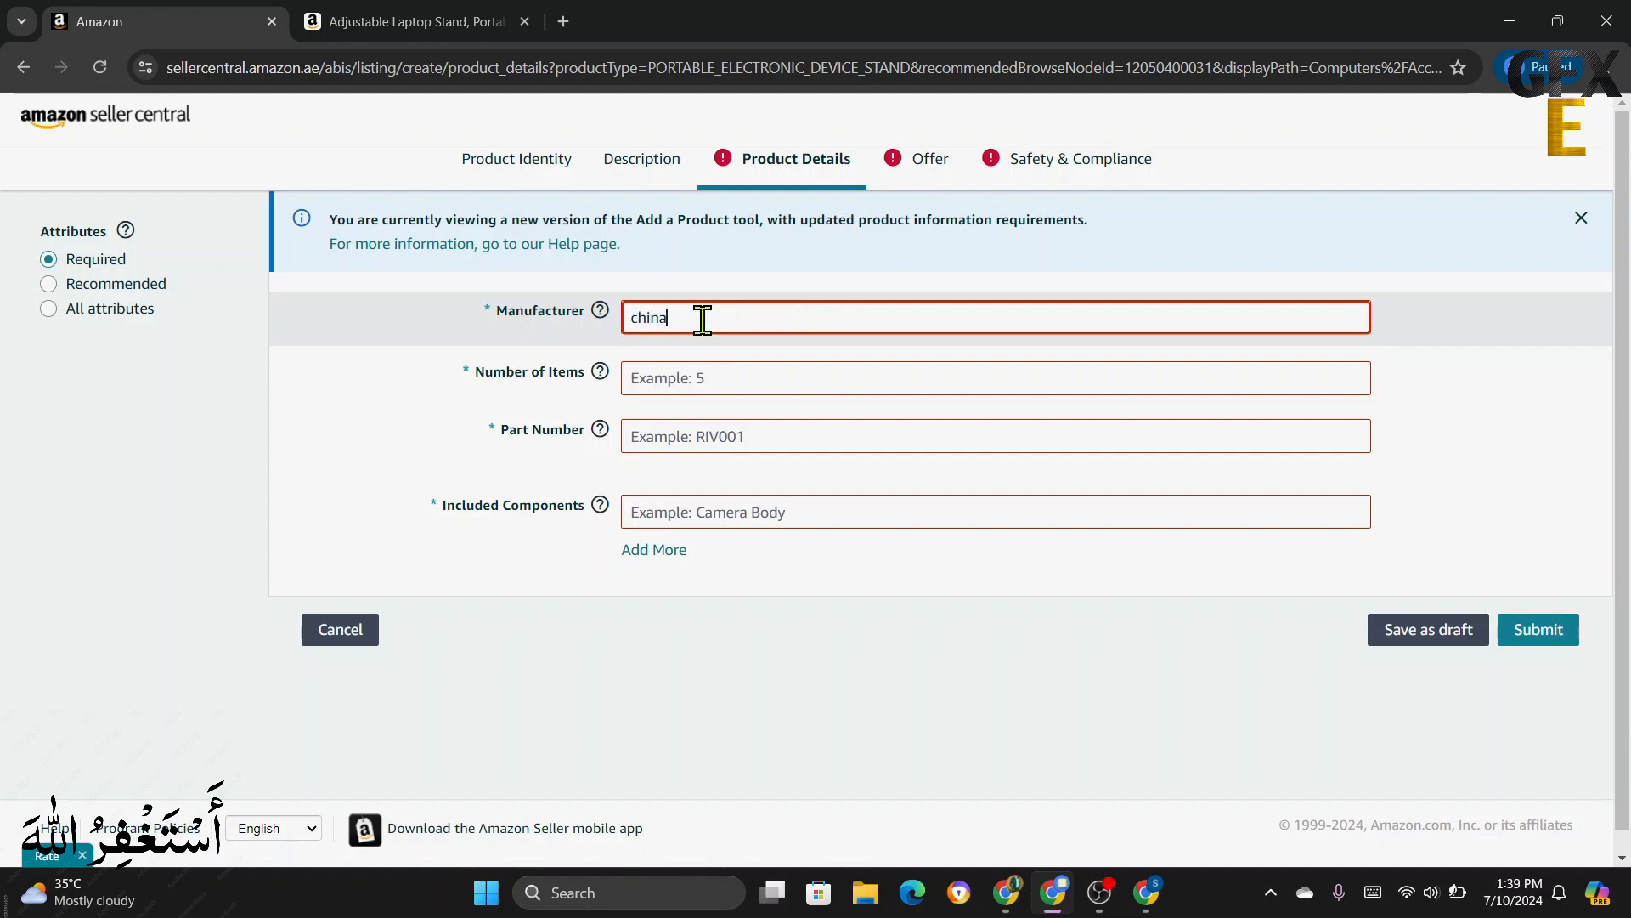
left_click(693, 378)
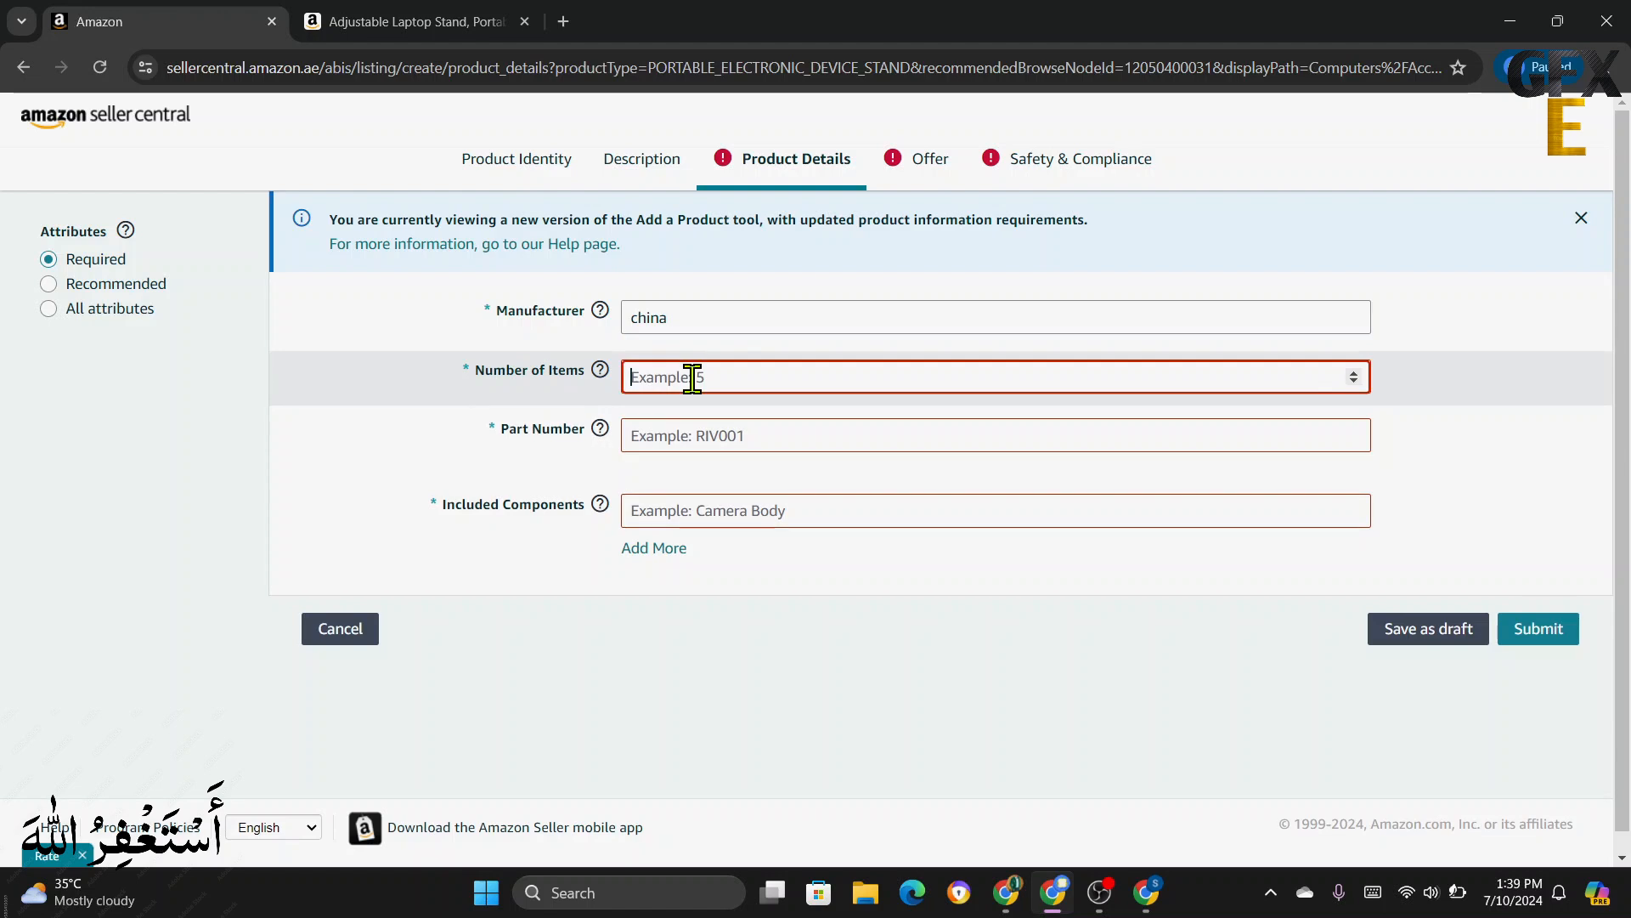
type("1")
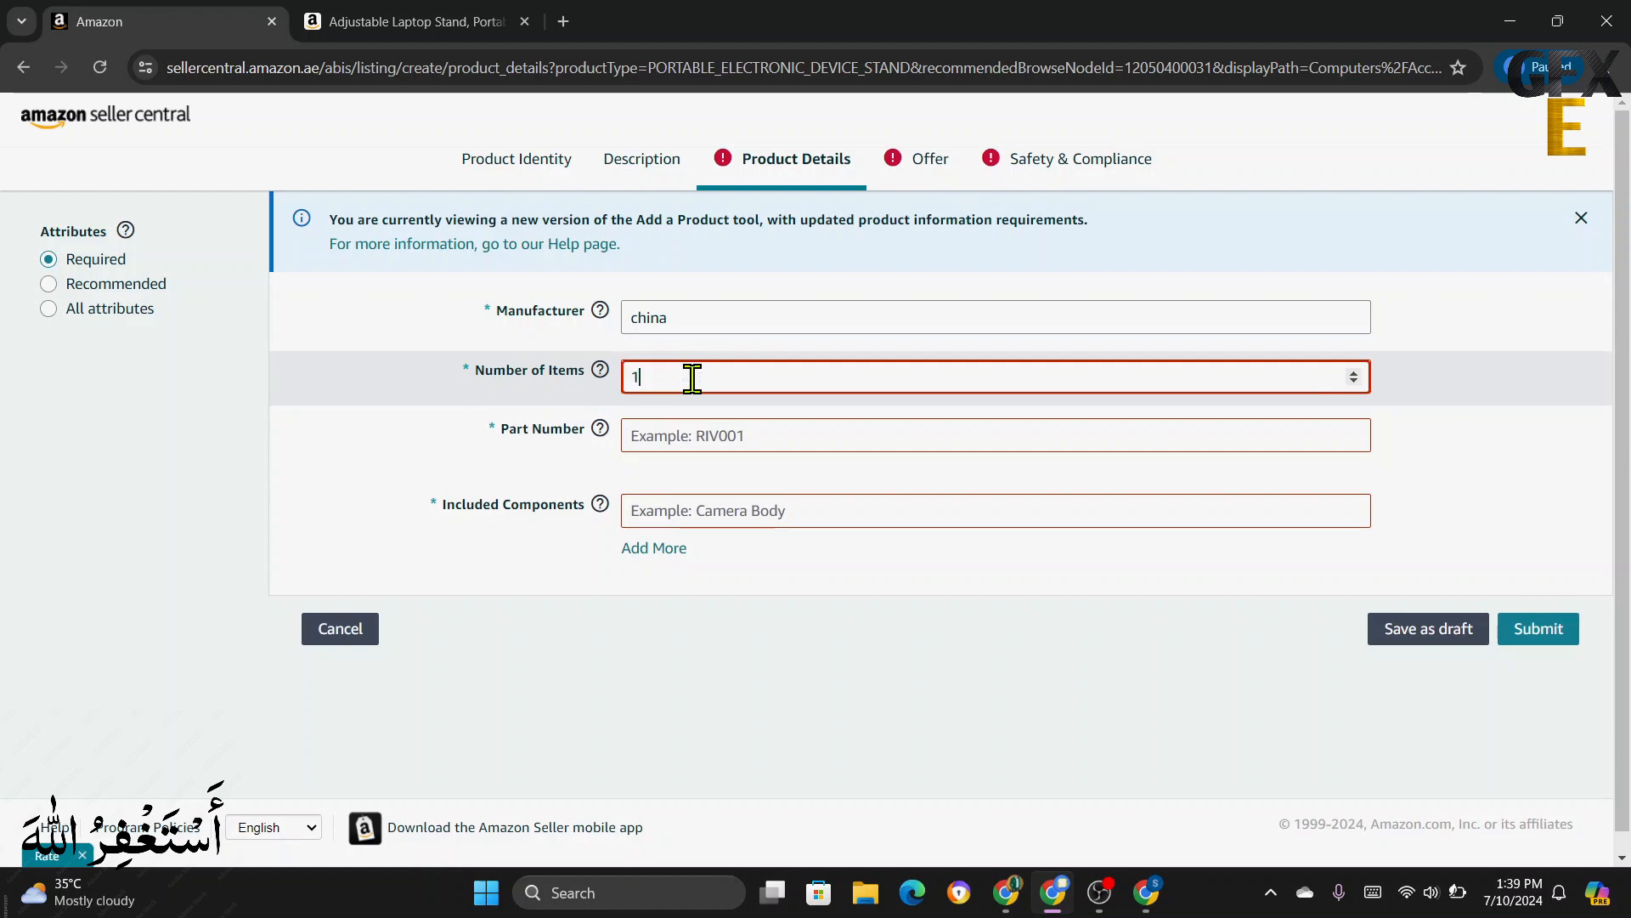
- Enter "df32114" as the part number and "NO" for the included components
left_click(706, 437)
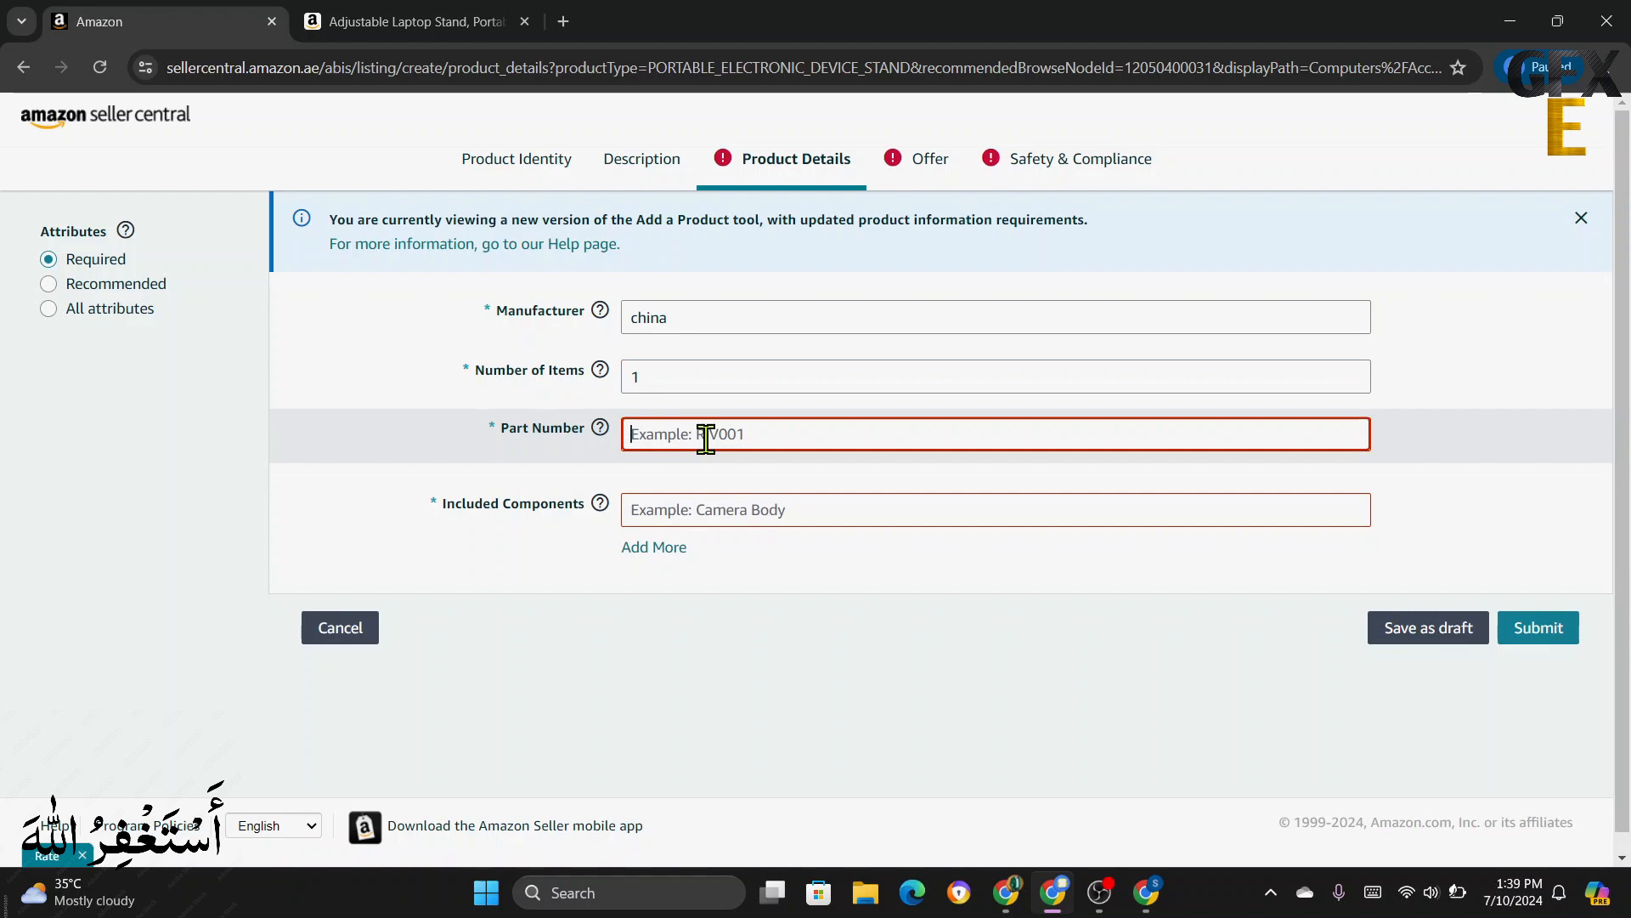
type("df32114")
left_click(724, 510)
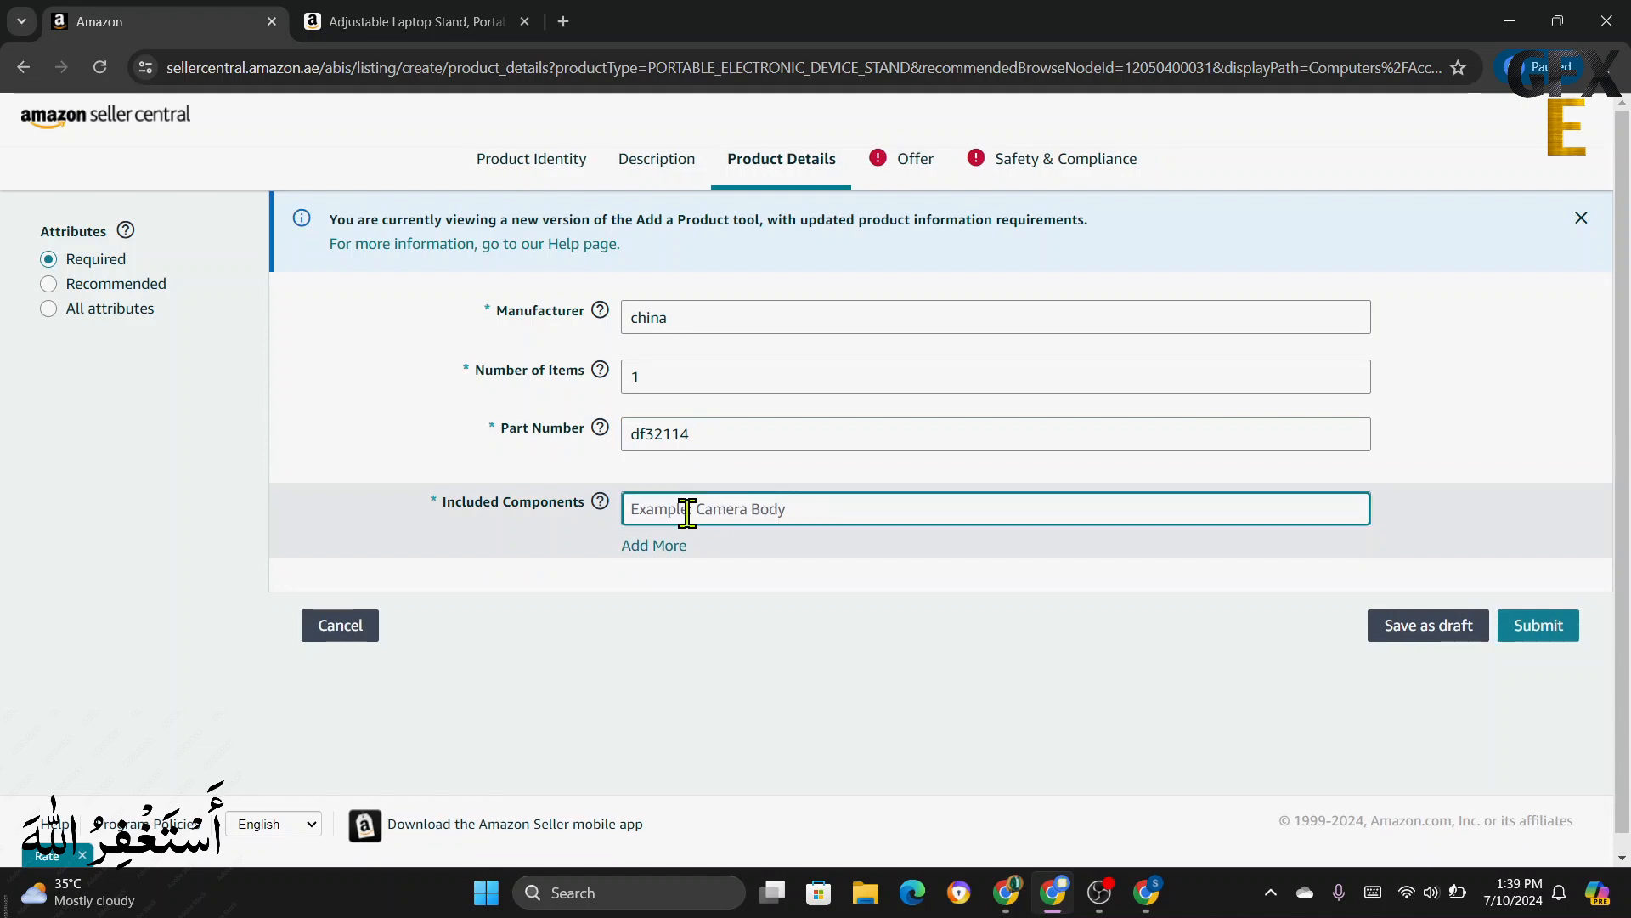
type("NO")
- Submit the product details and go on to the incomplete Offer section
left_click(1539, 627)
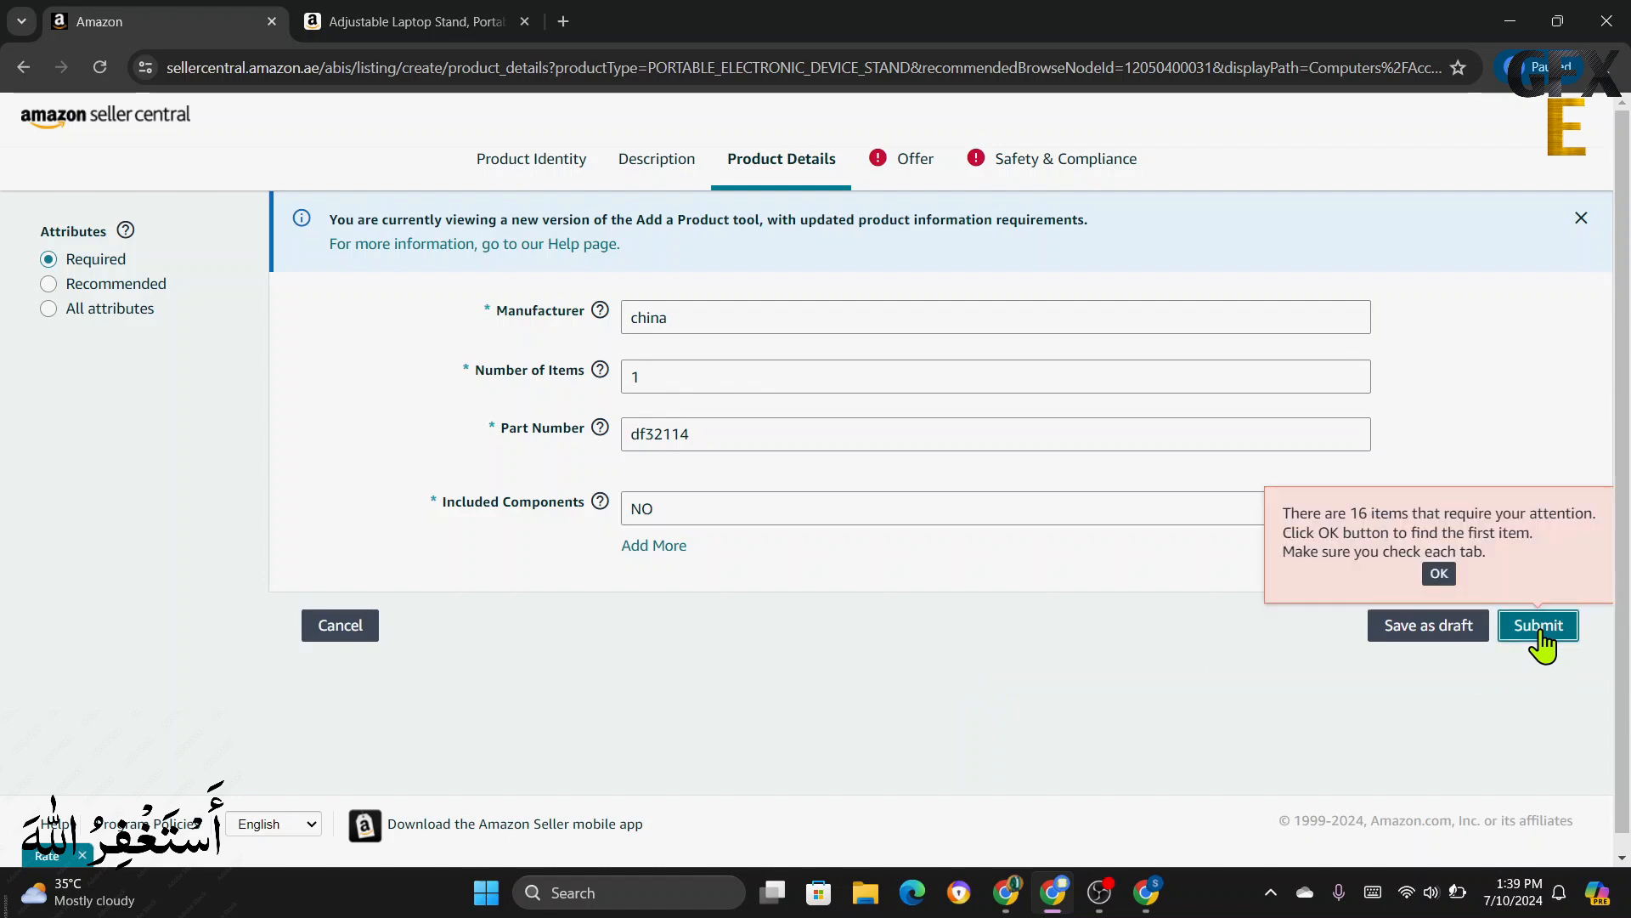
left_click(1439, 574)
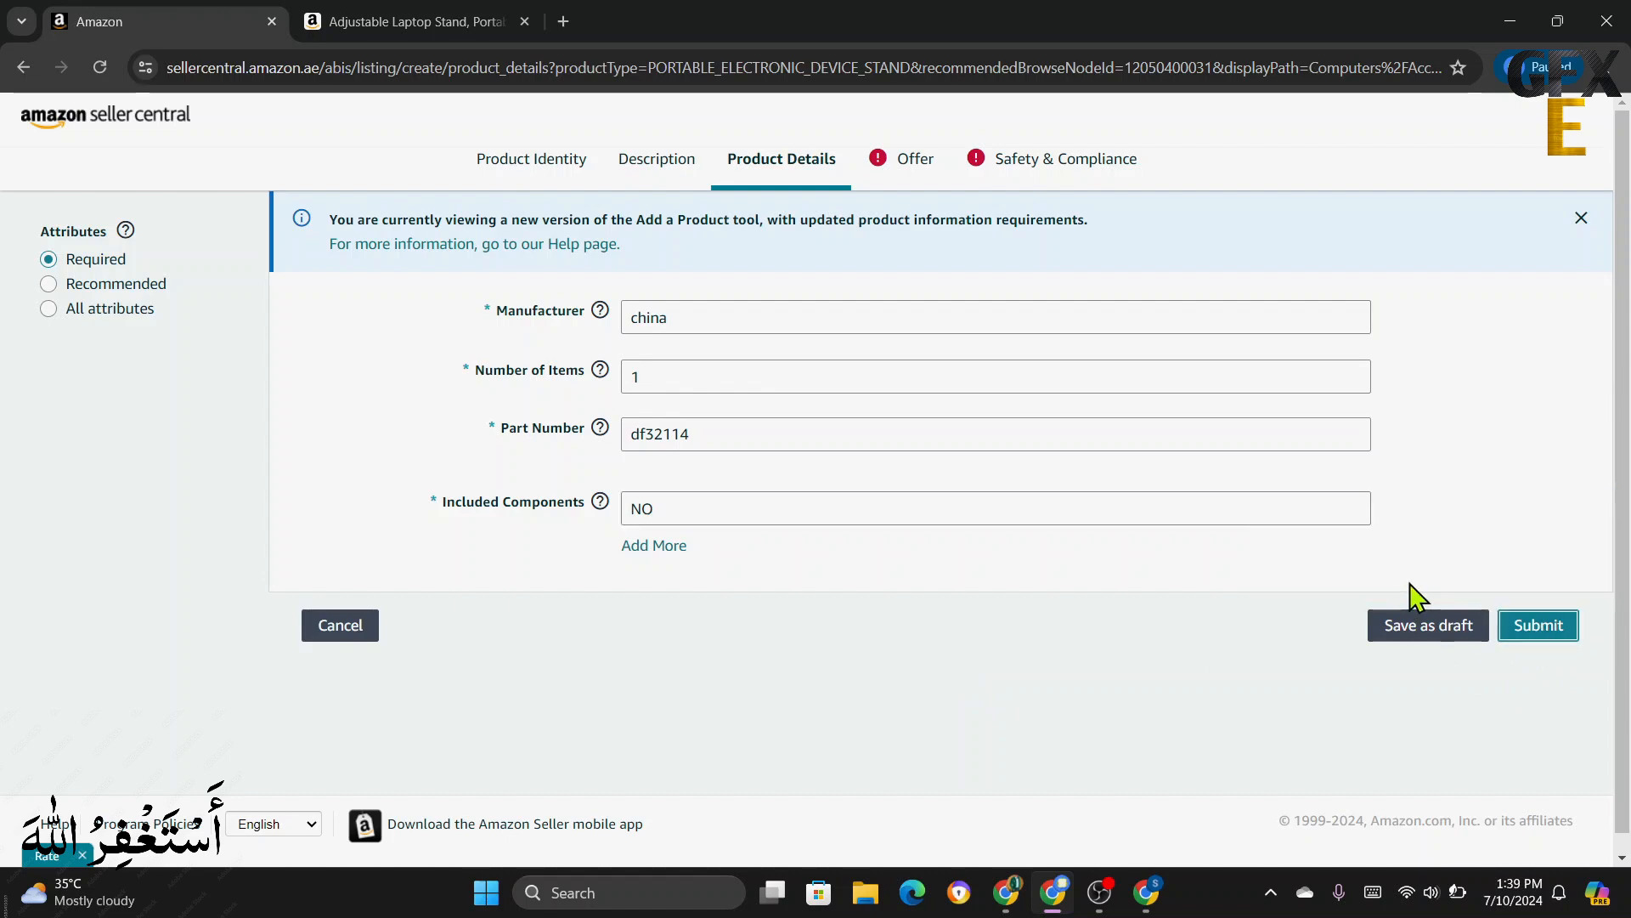
left_click(1542, 627)
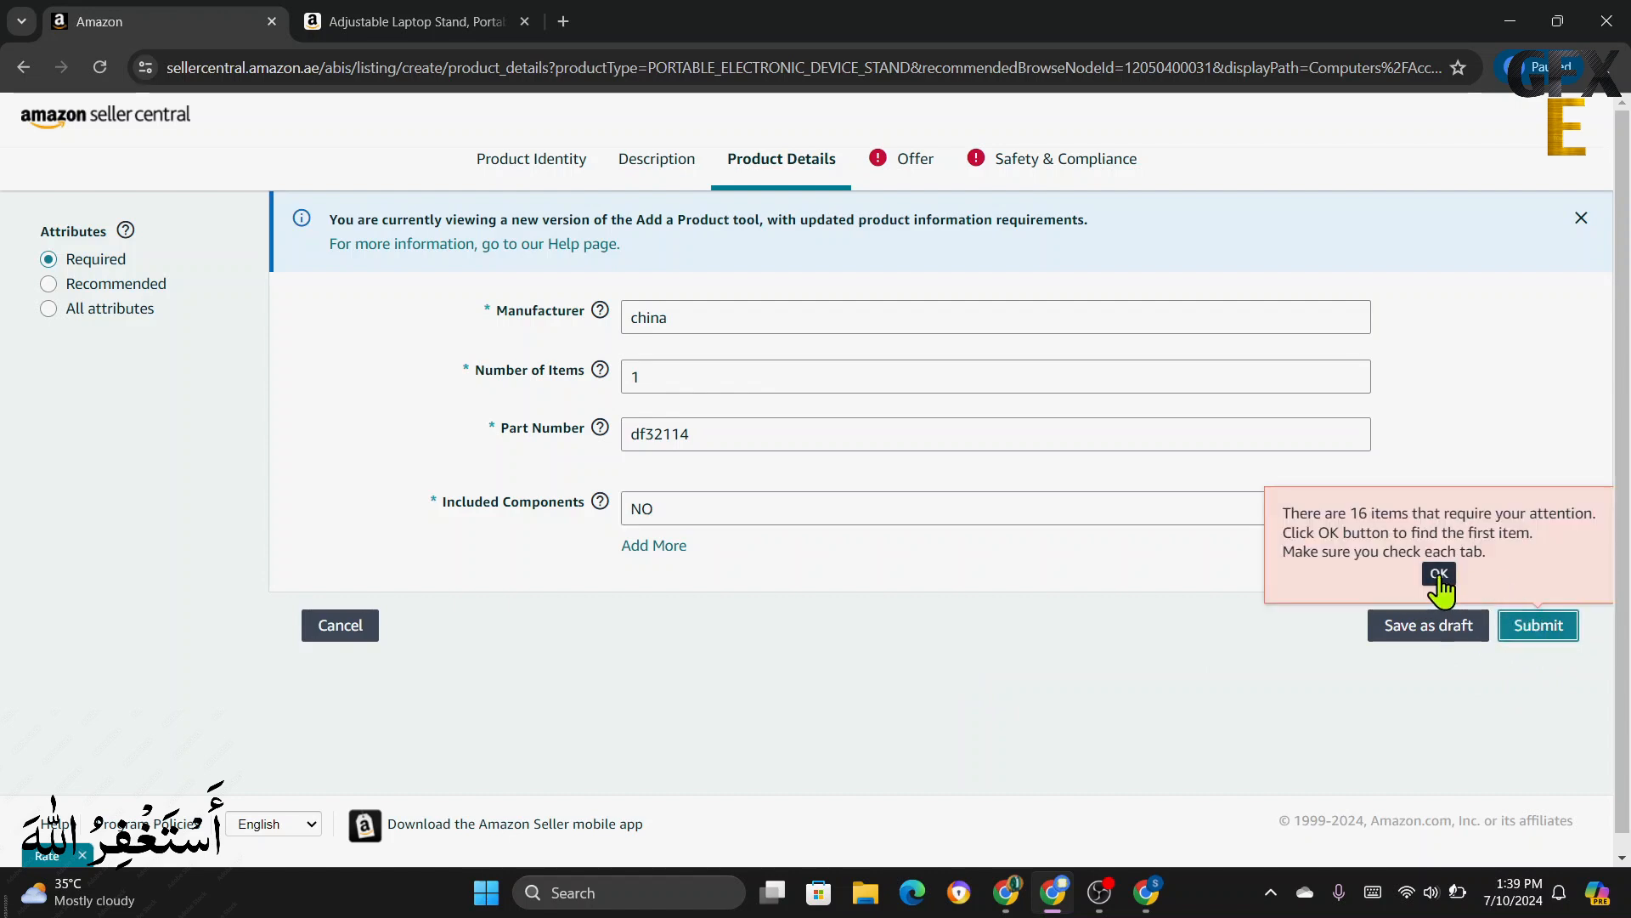
left_click(1438, 572)
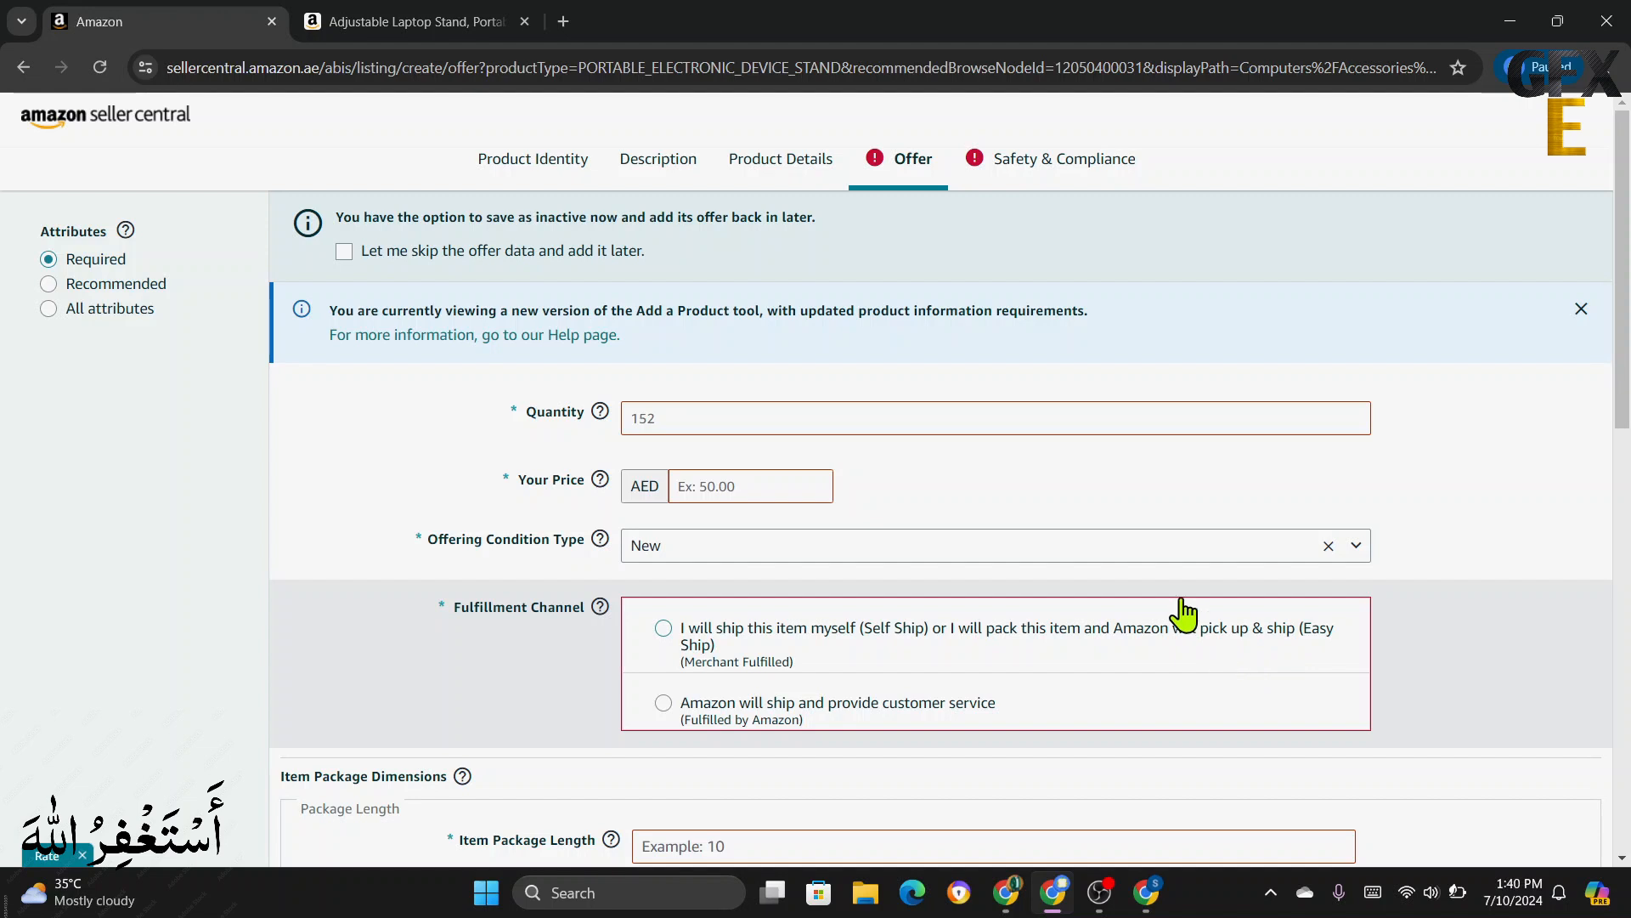
- Set the offer quantity to 10 and, after checking the original product page's price, set your price to AED 19.5
left_click(670, 416)
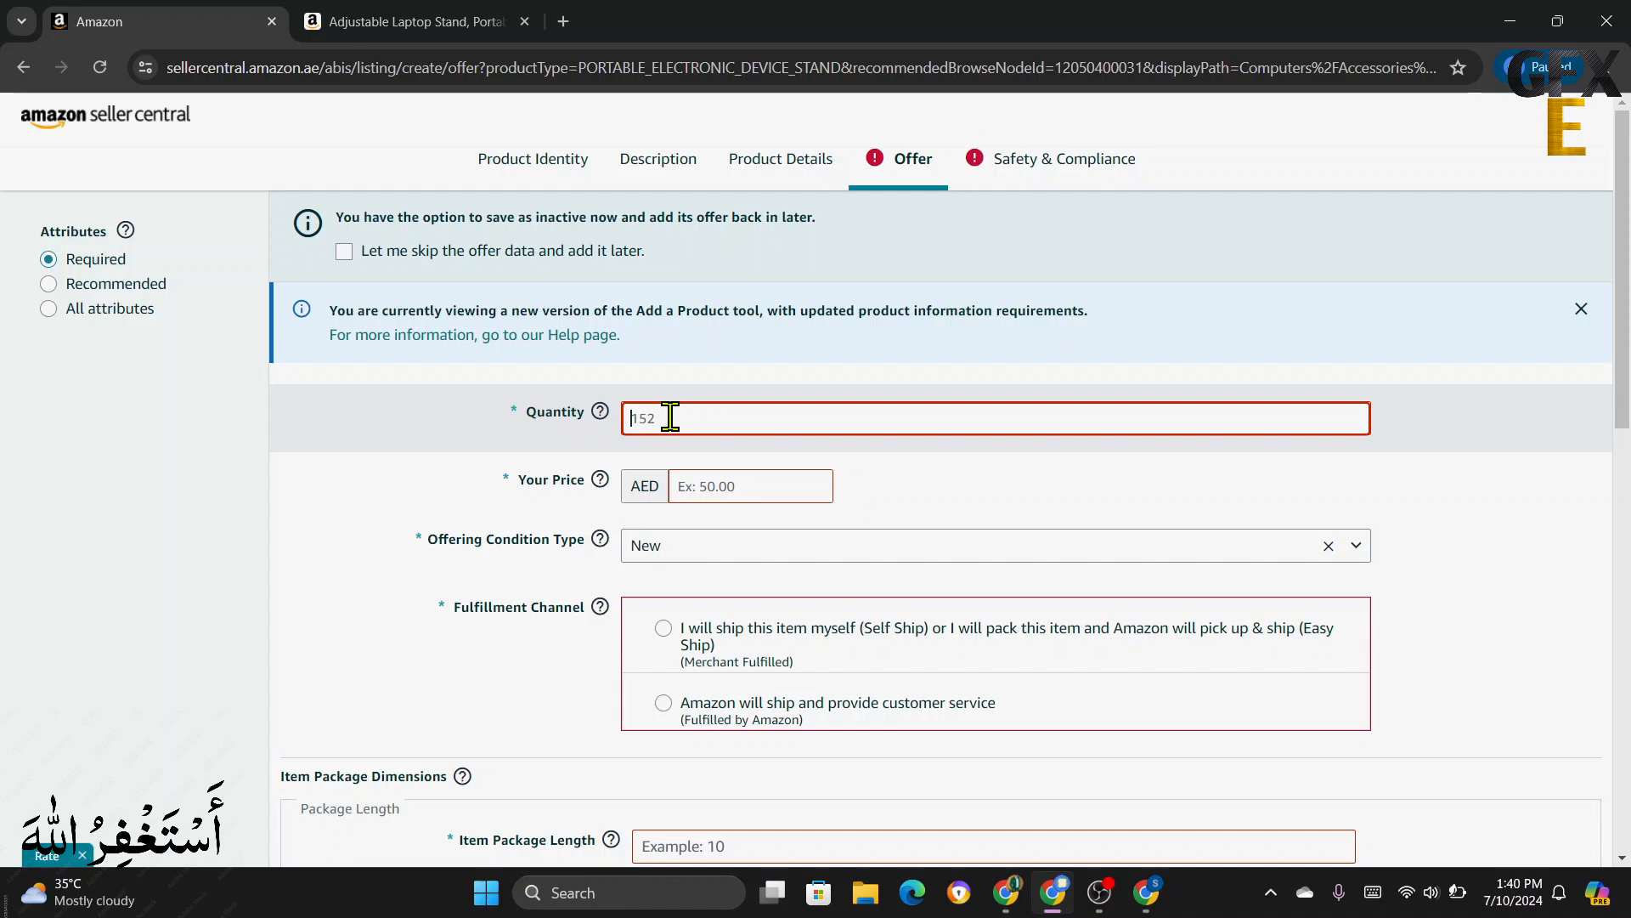
type("10")
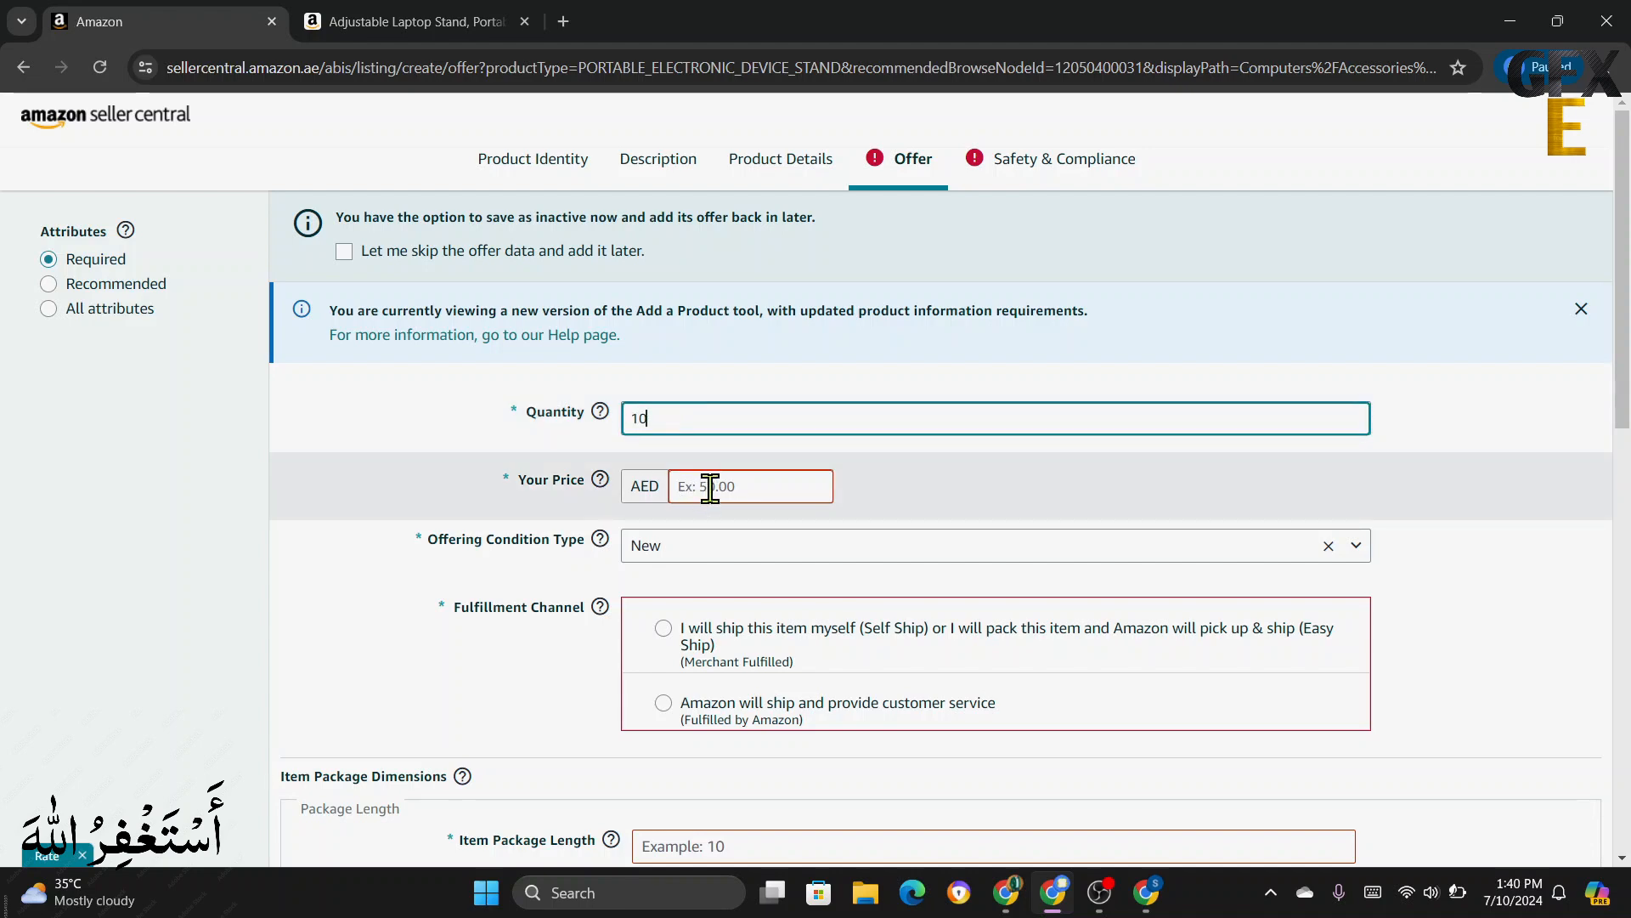
left_click(710, 489)
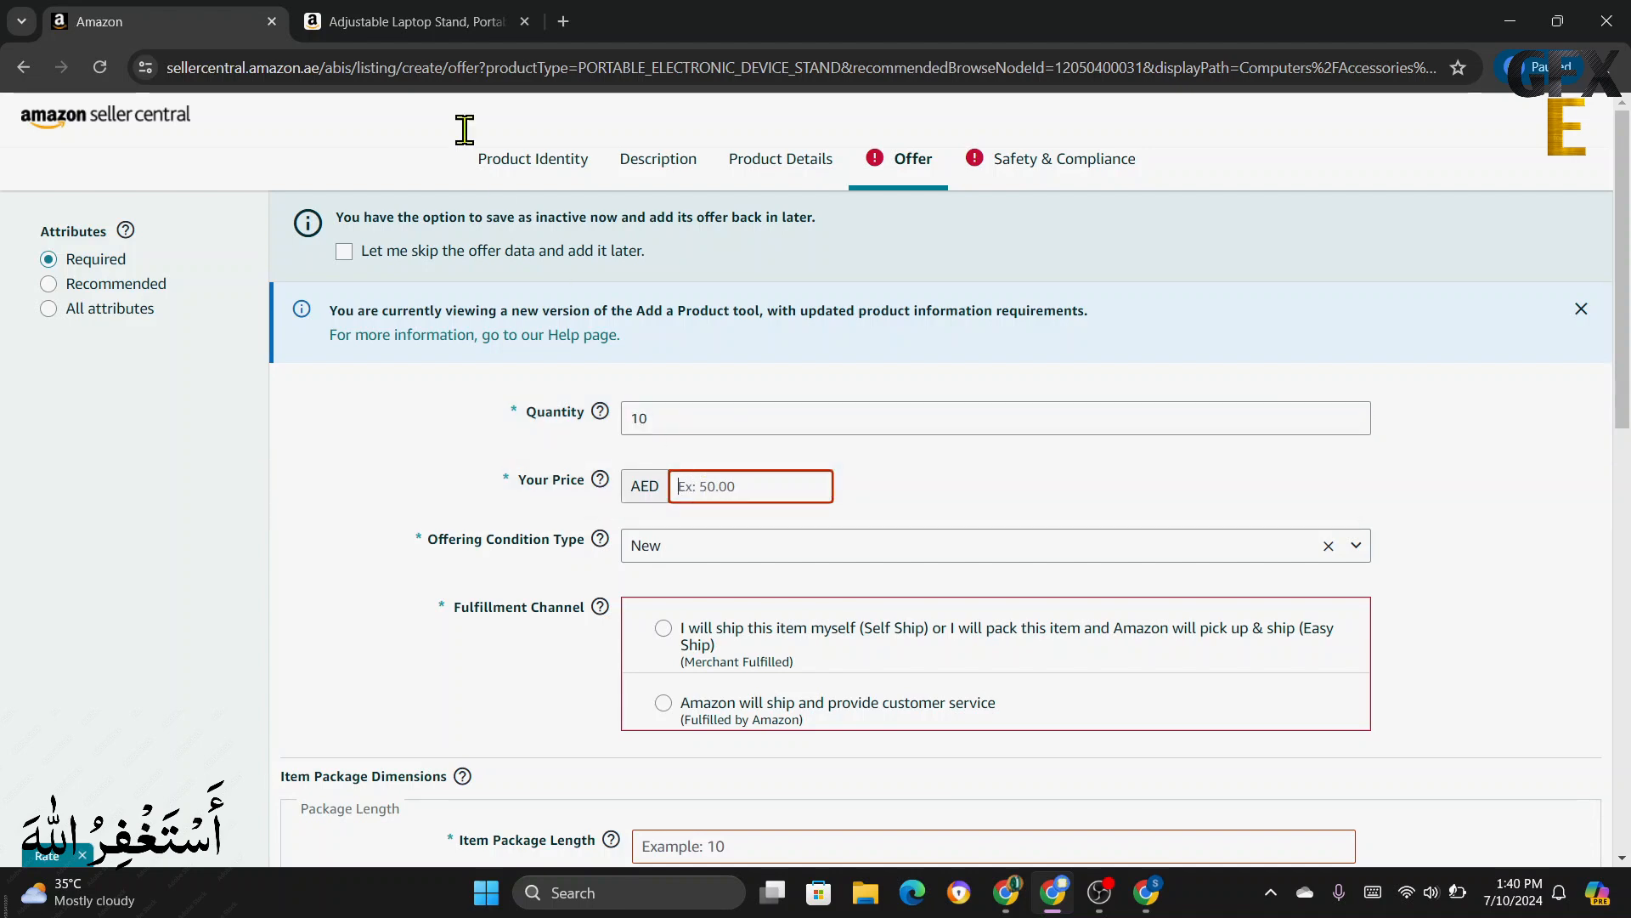
left_click(424, 23)
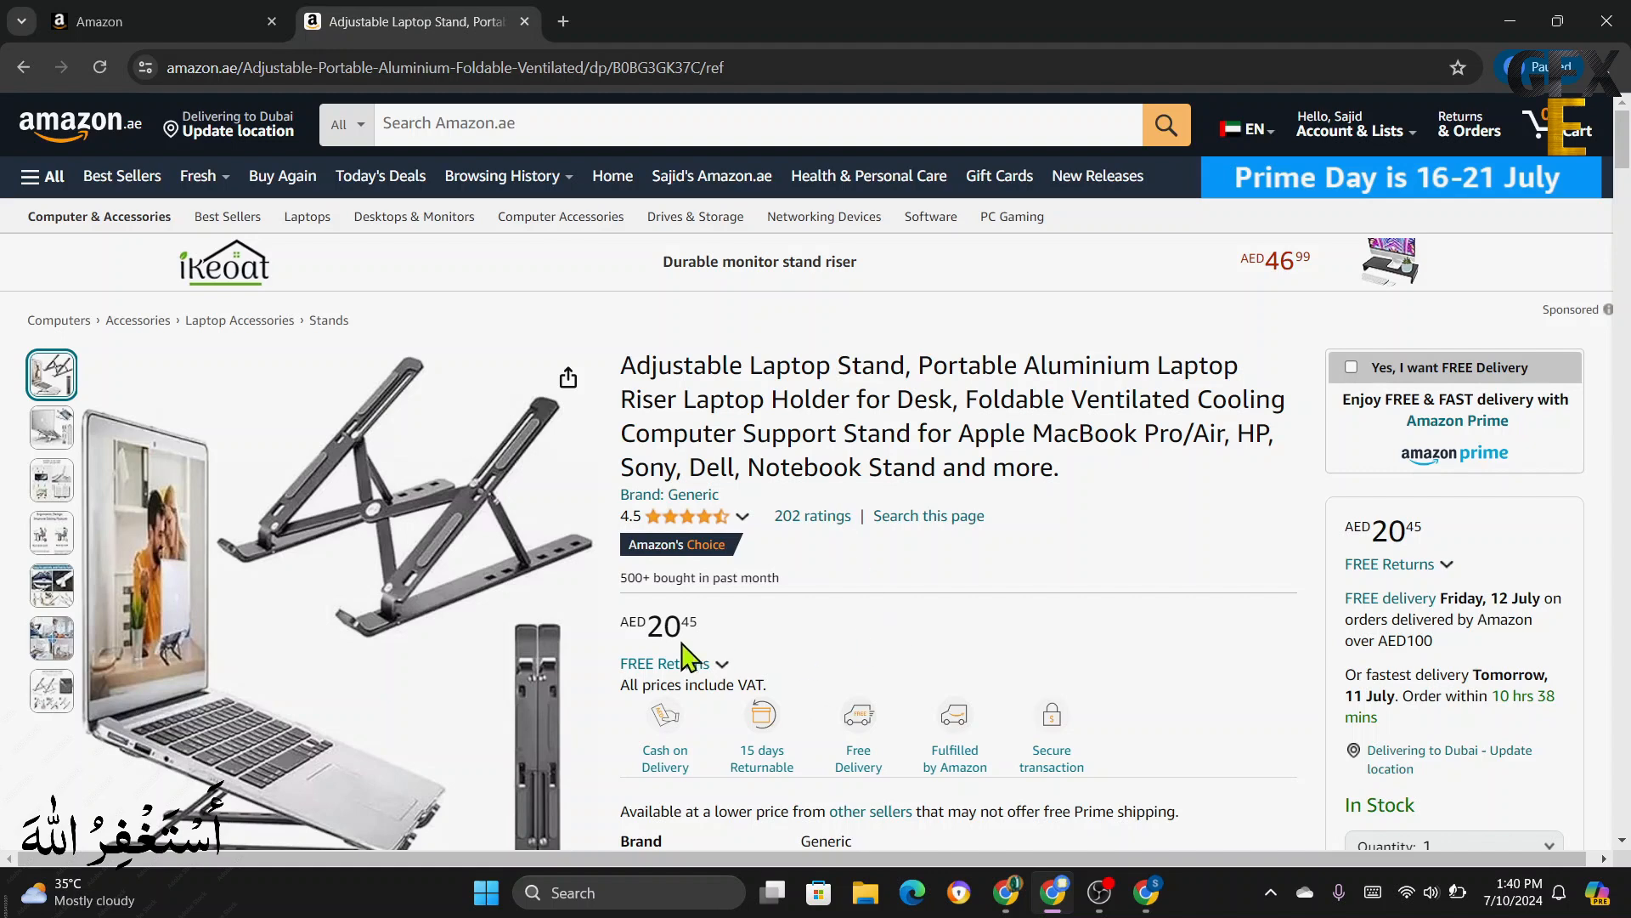
left_click(152, 27)
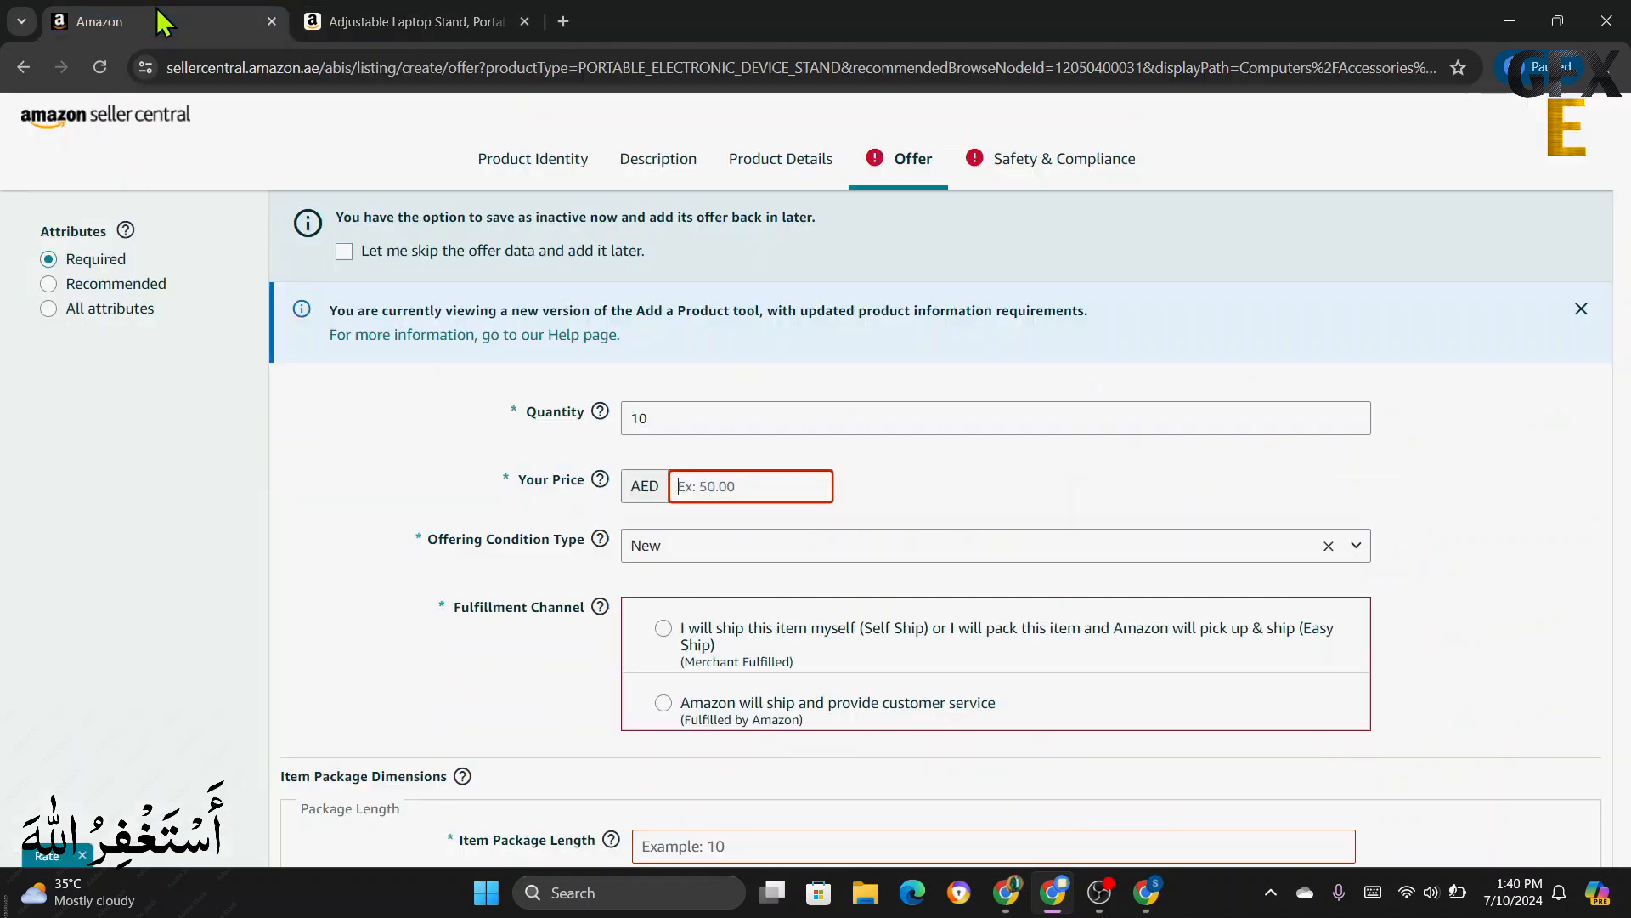
left_click(709, 486)
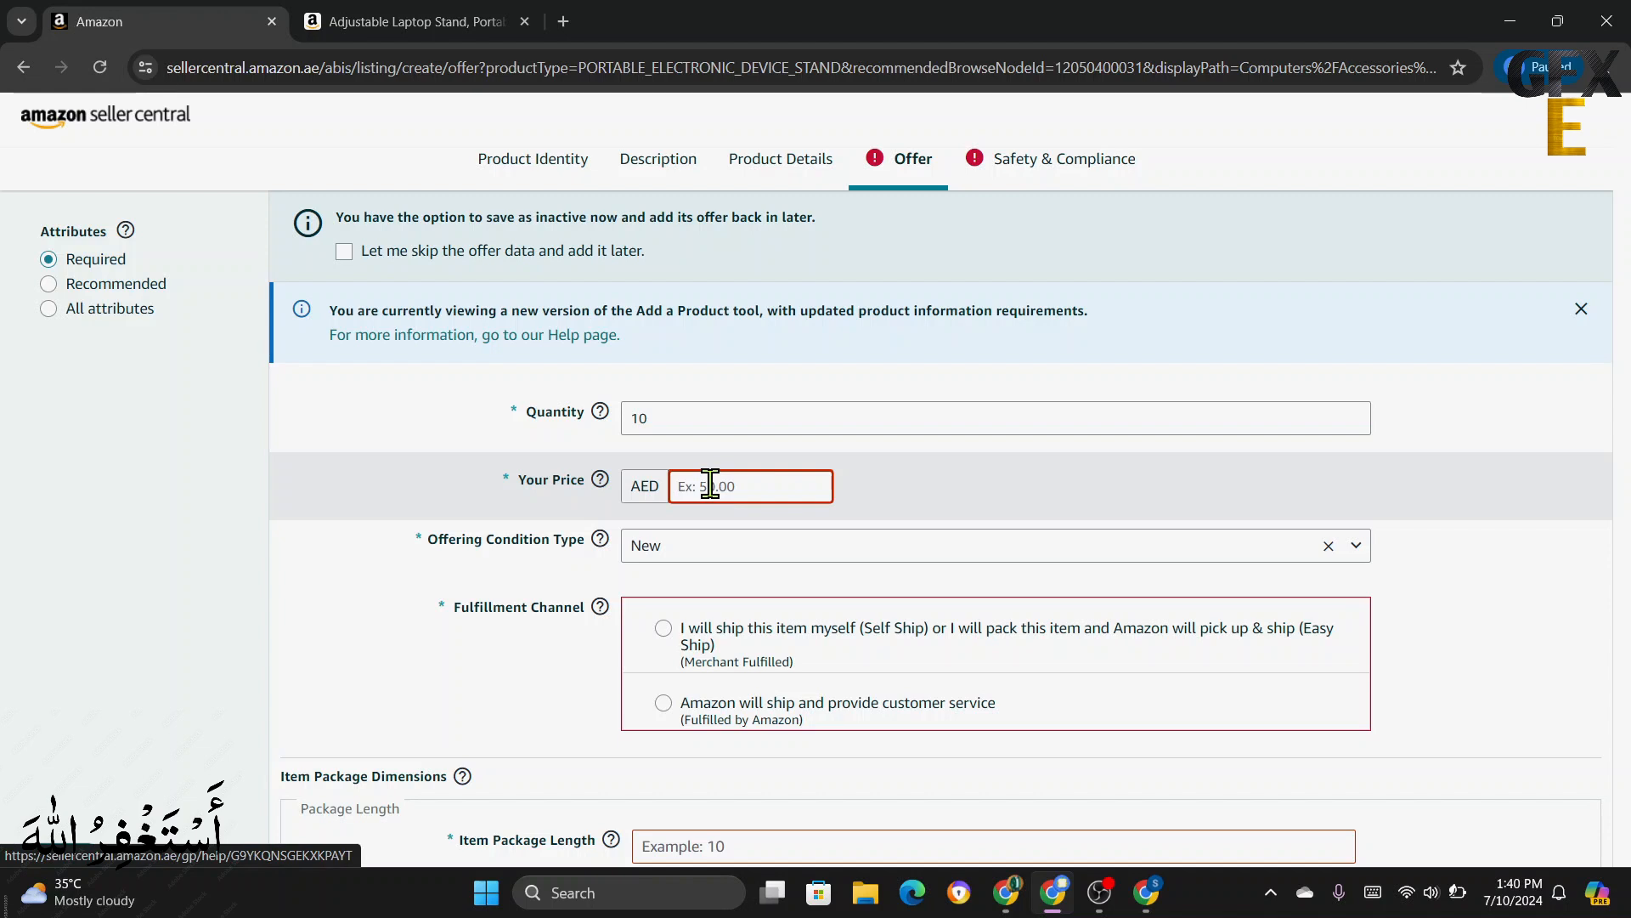
type("19.5")
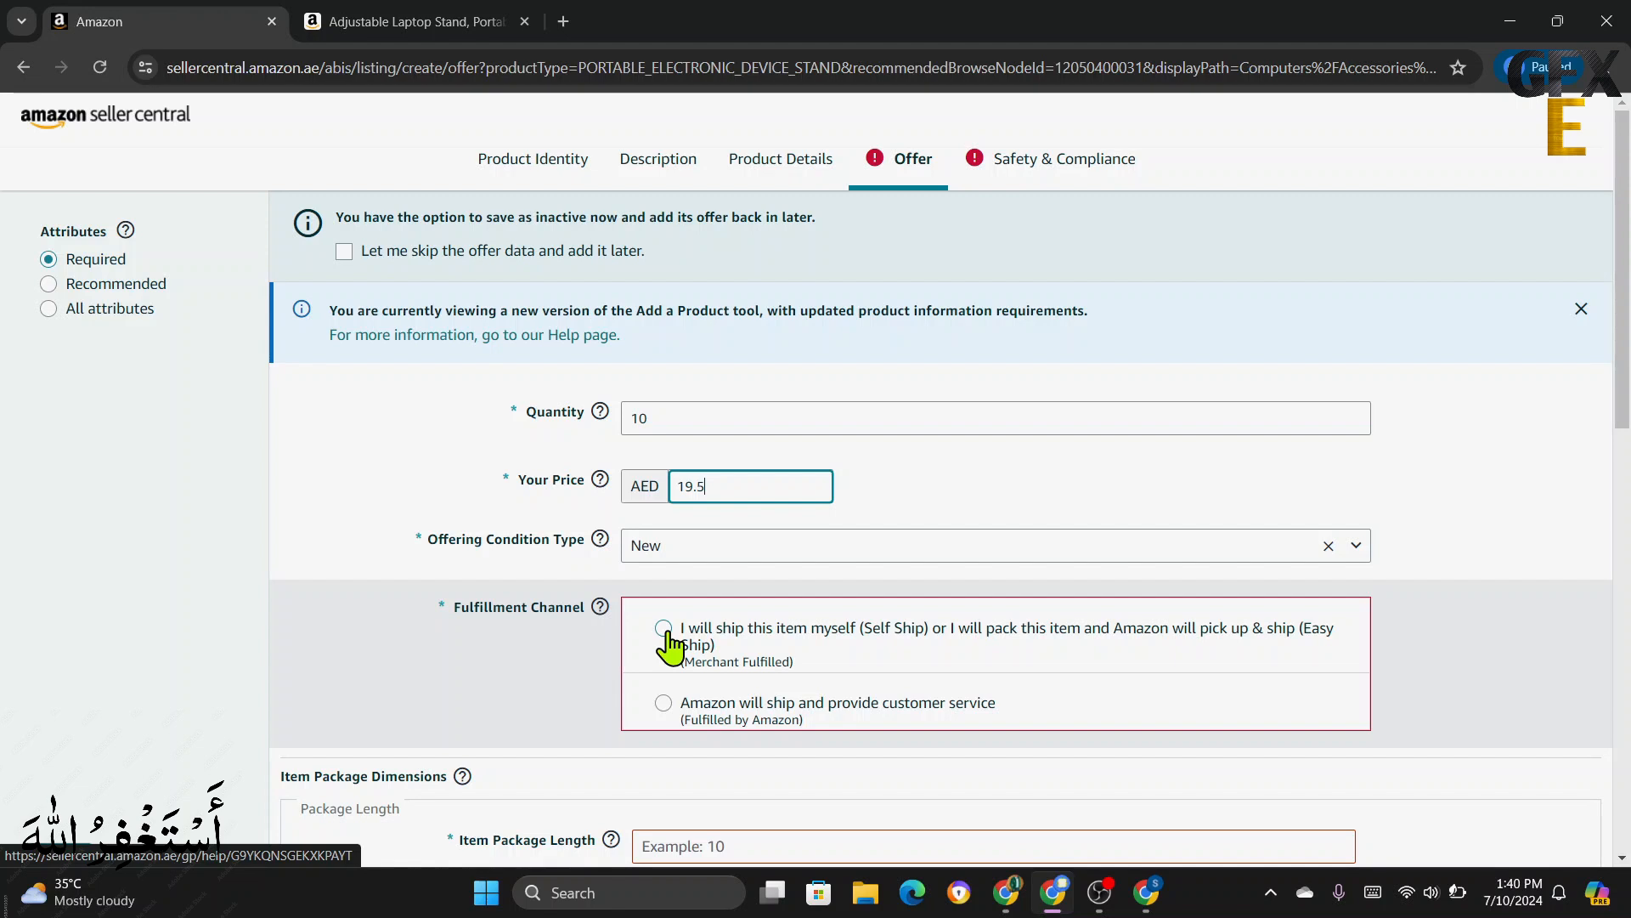
- Choose the Merchant Fulfilled channel (Self Ship or Easy Ship), then submit and go on to the Safety & Compliance section
left_click(668, 634)
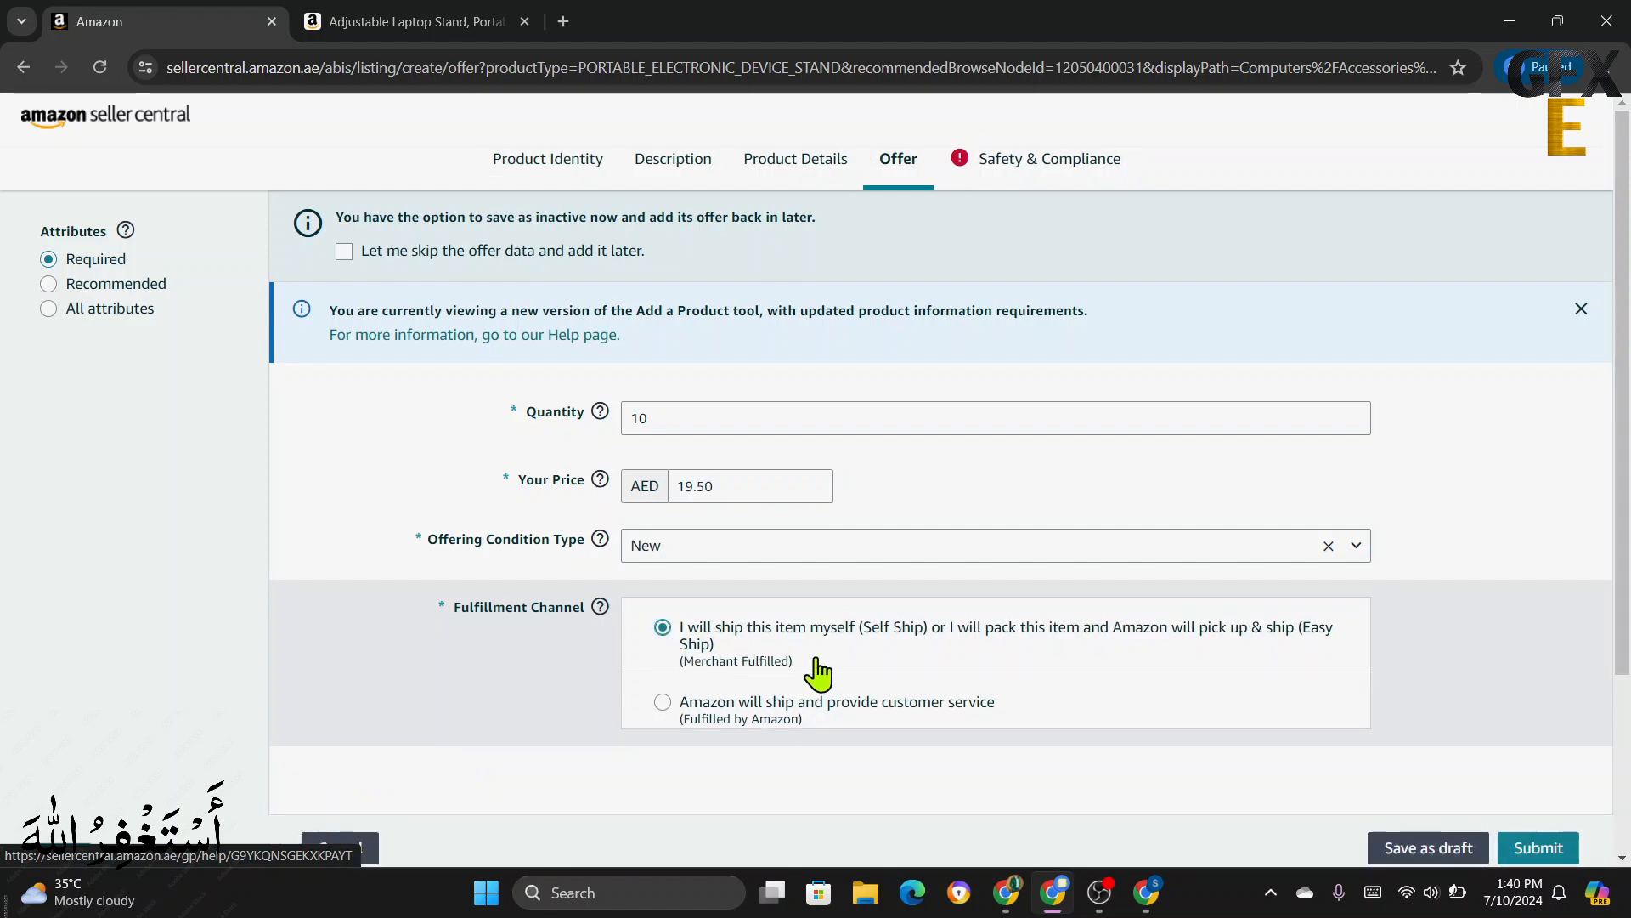
scroll(857, 671, "down", 1)
scroll(858, 671, "down", 1)
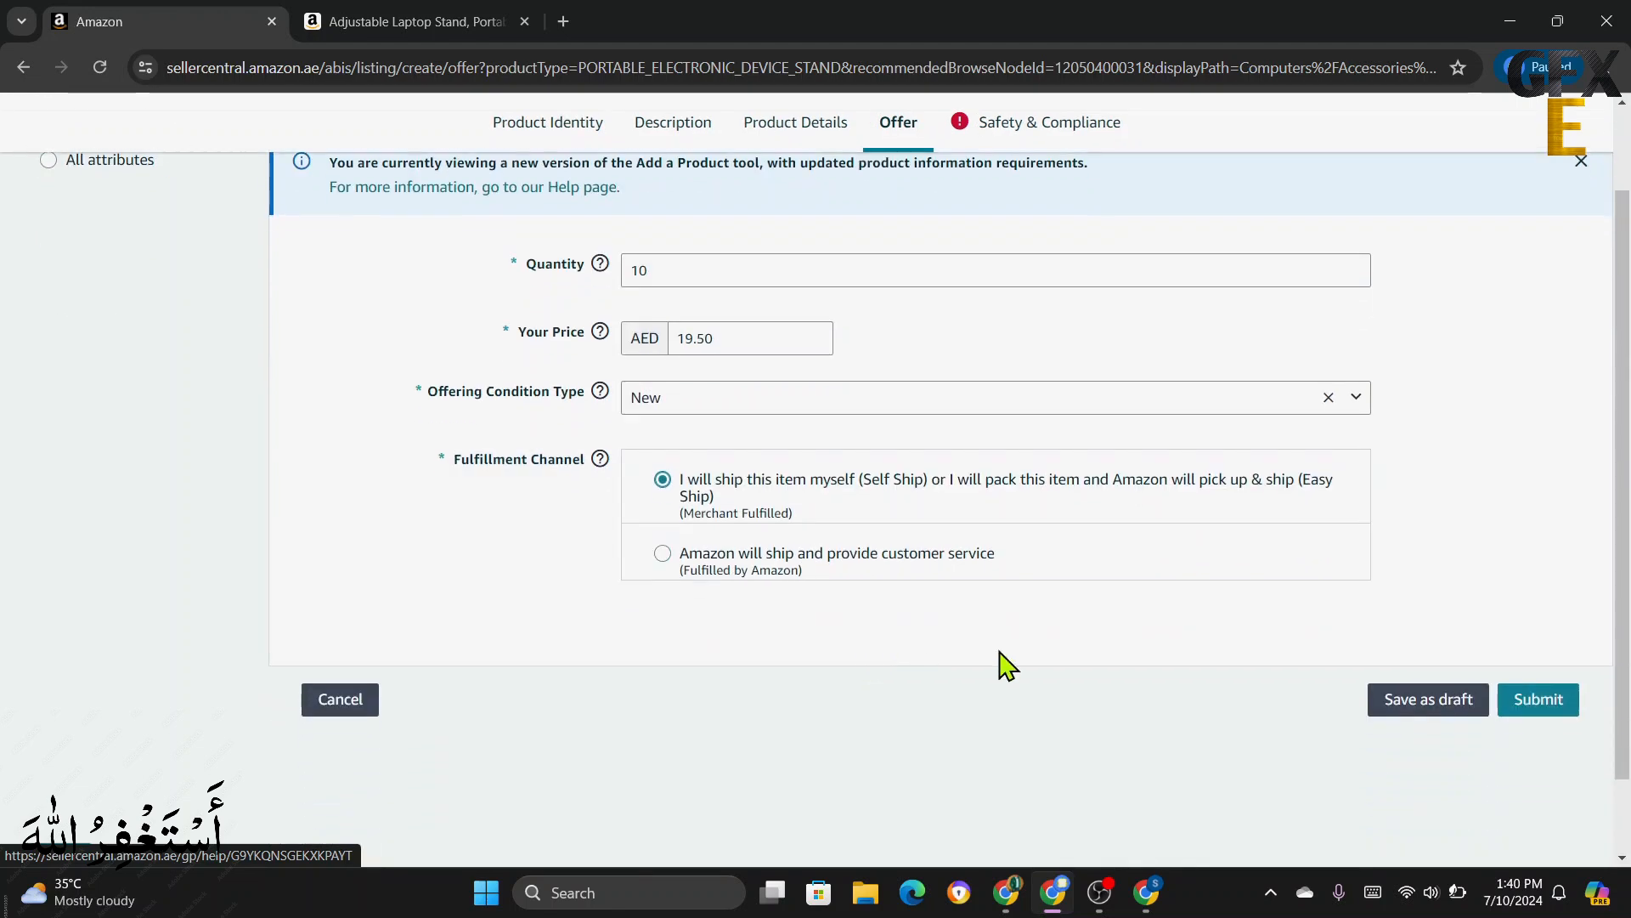
left_click(1540, 705)
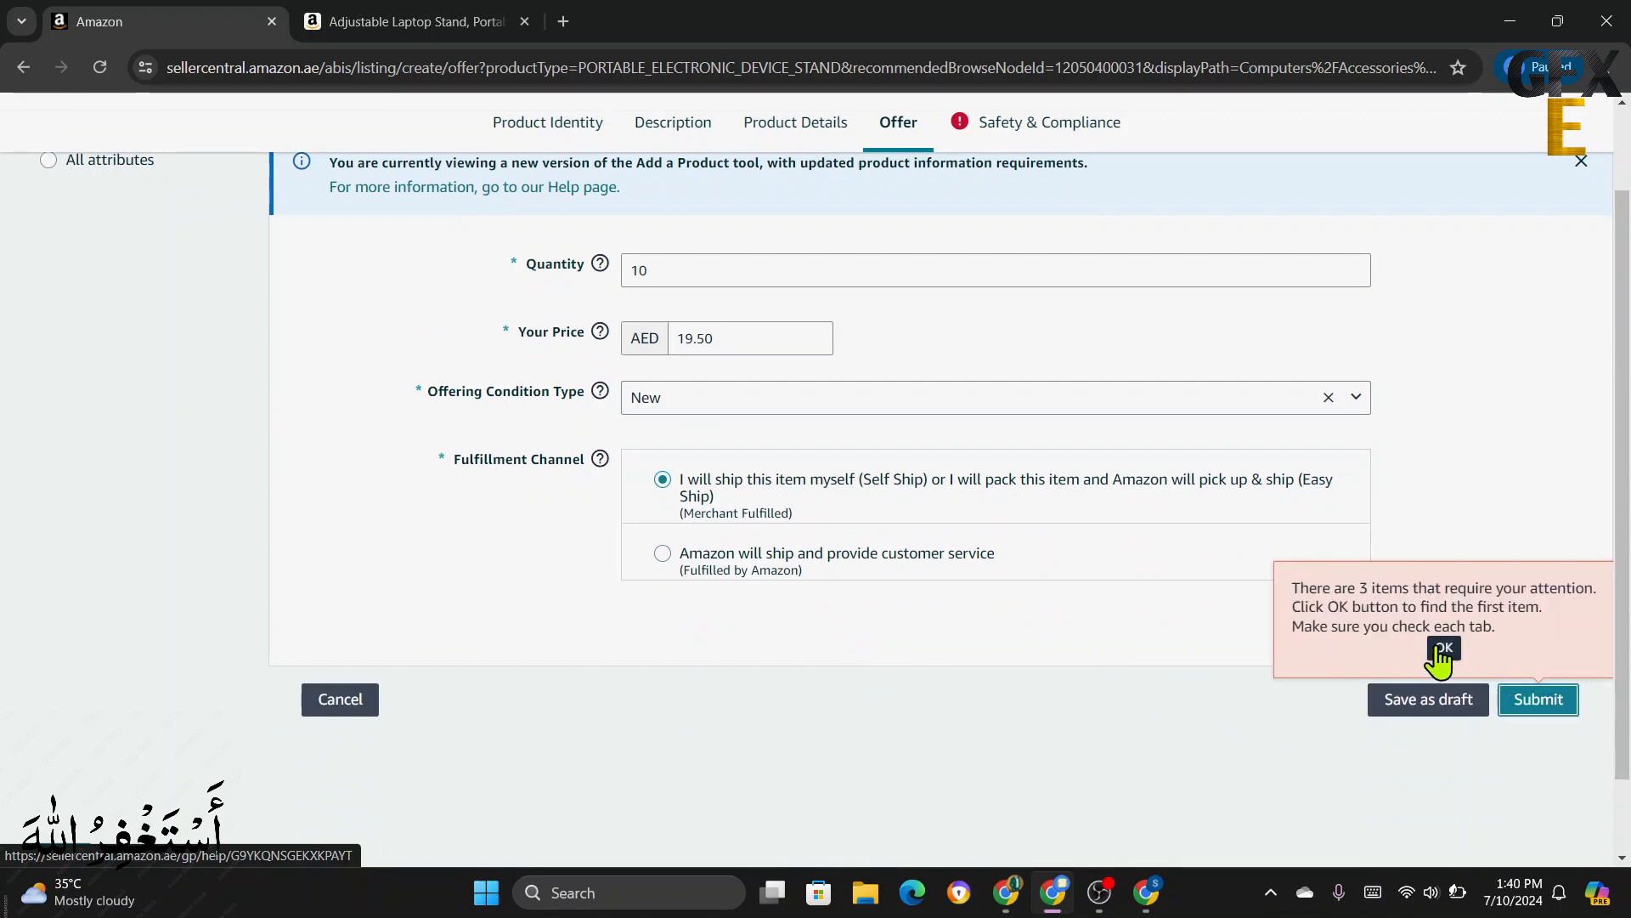
left_click(1444, 654)
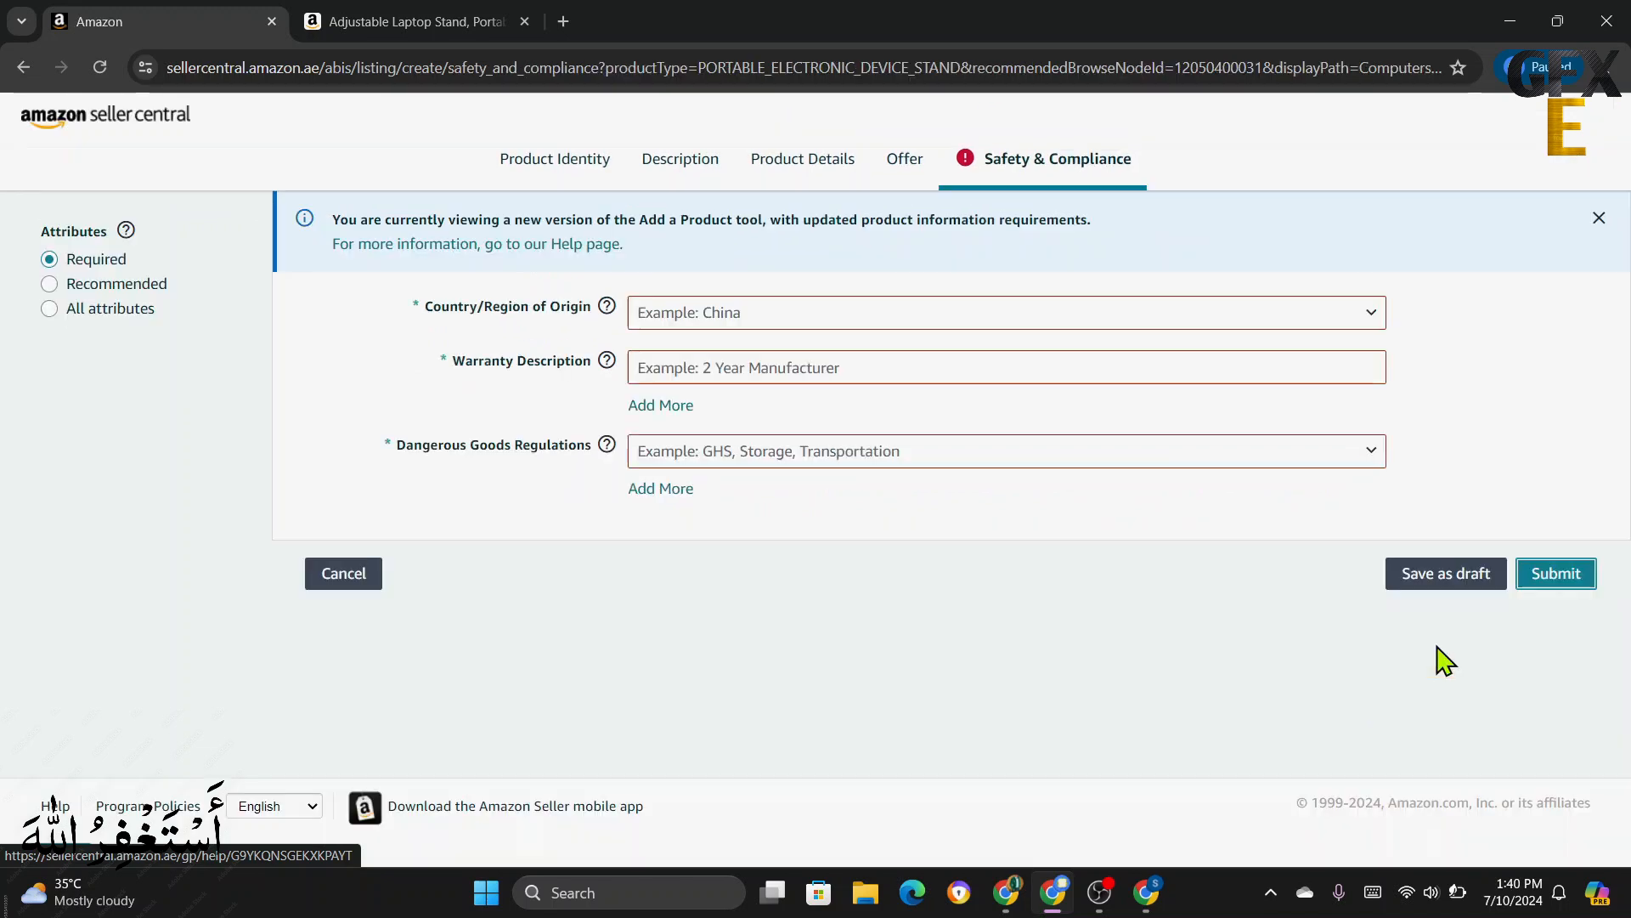
- Set the country of origin to Pakistan and enter "NO" as the warranty description
left_click(719, 319)
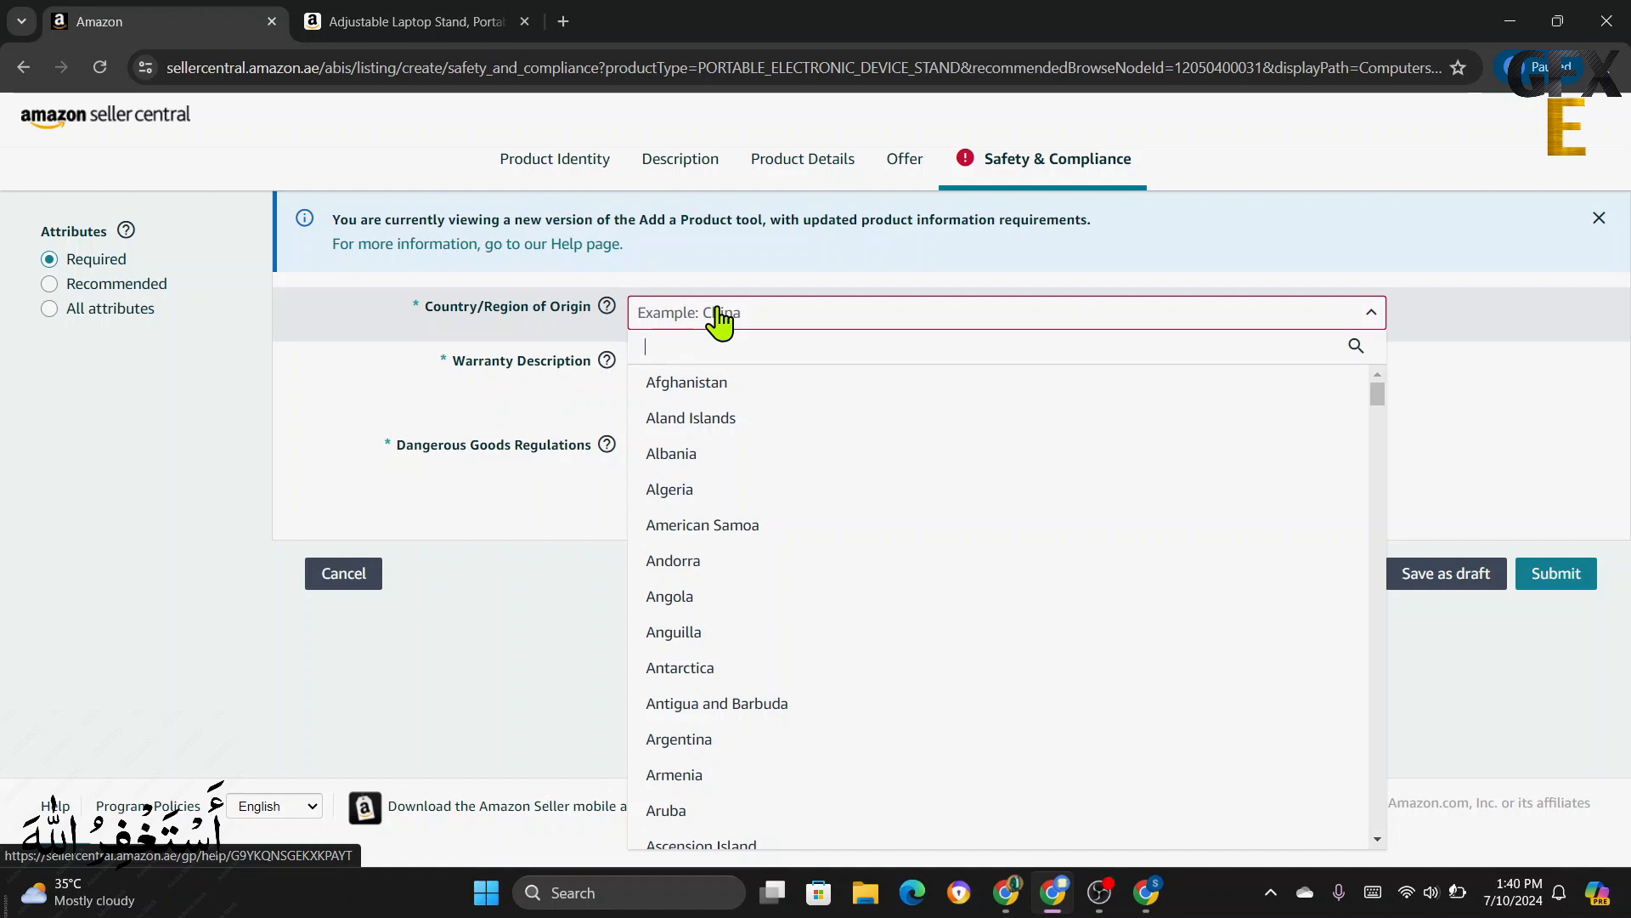
type("PAK")
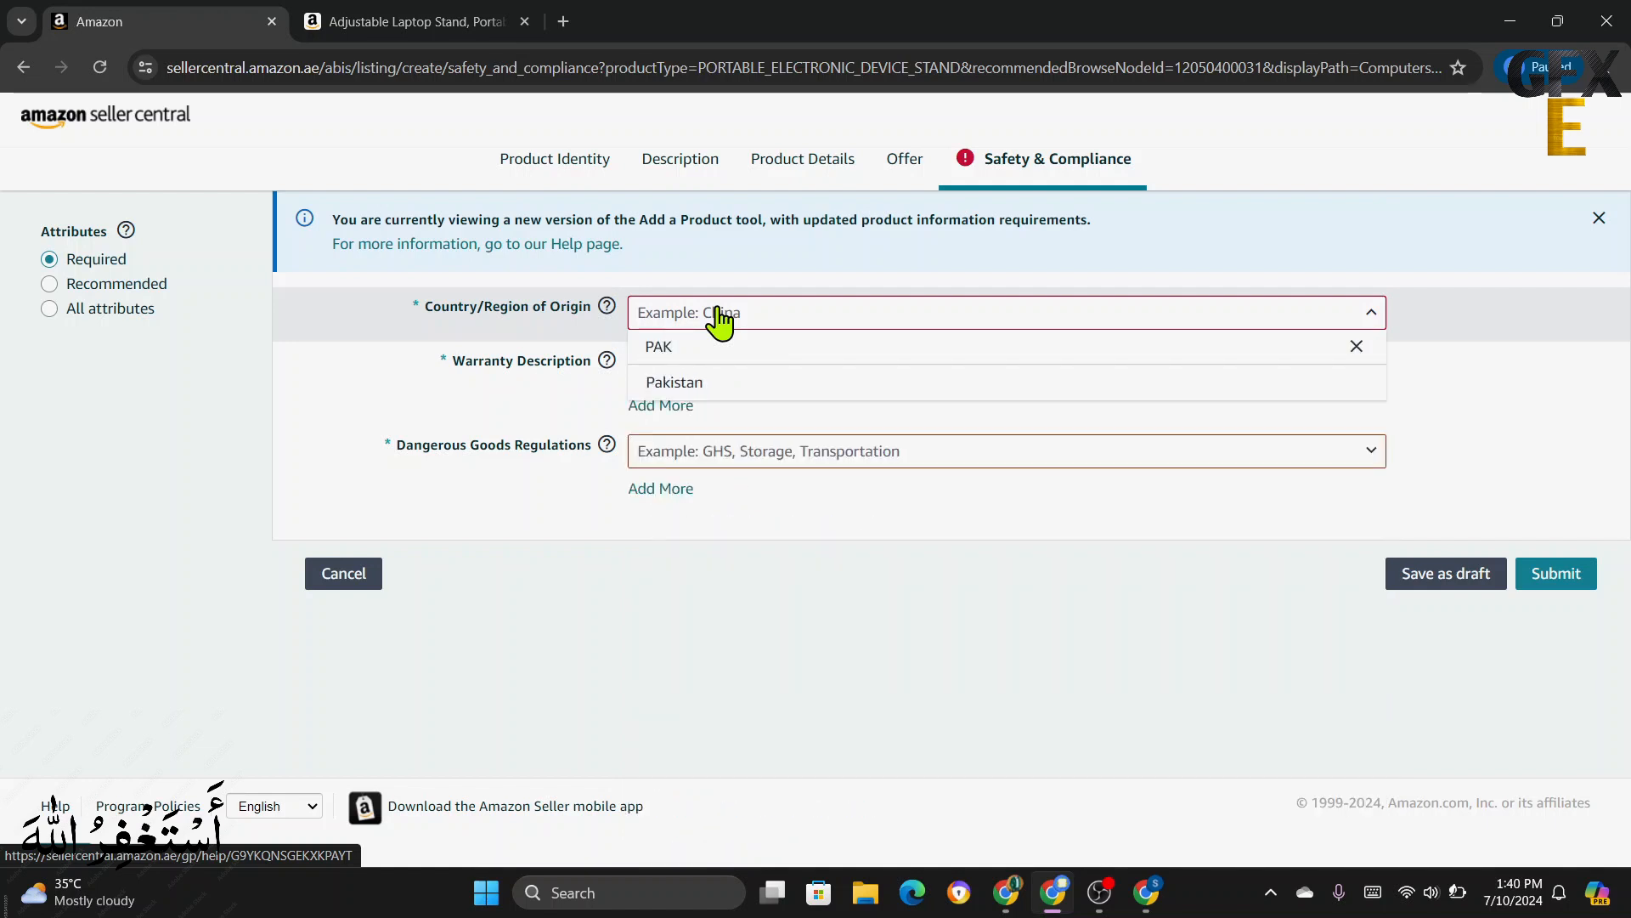
left_click(716, 387)
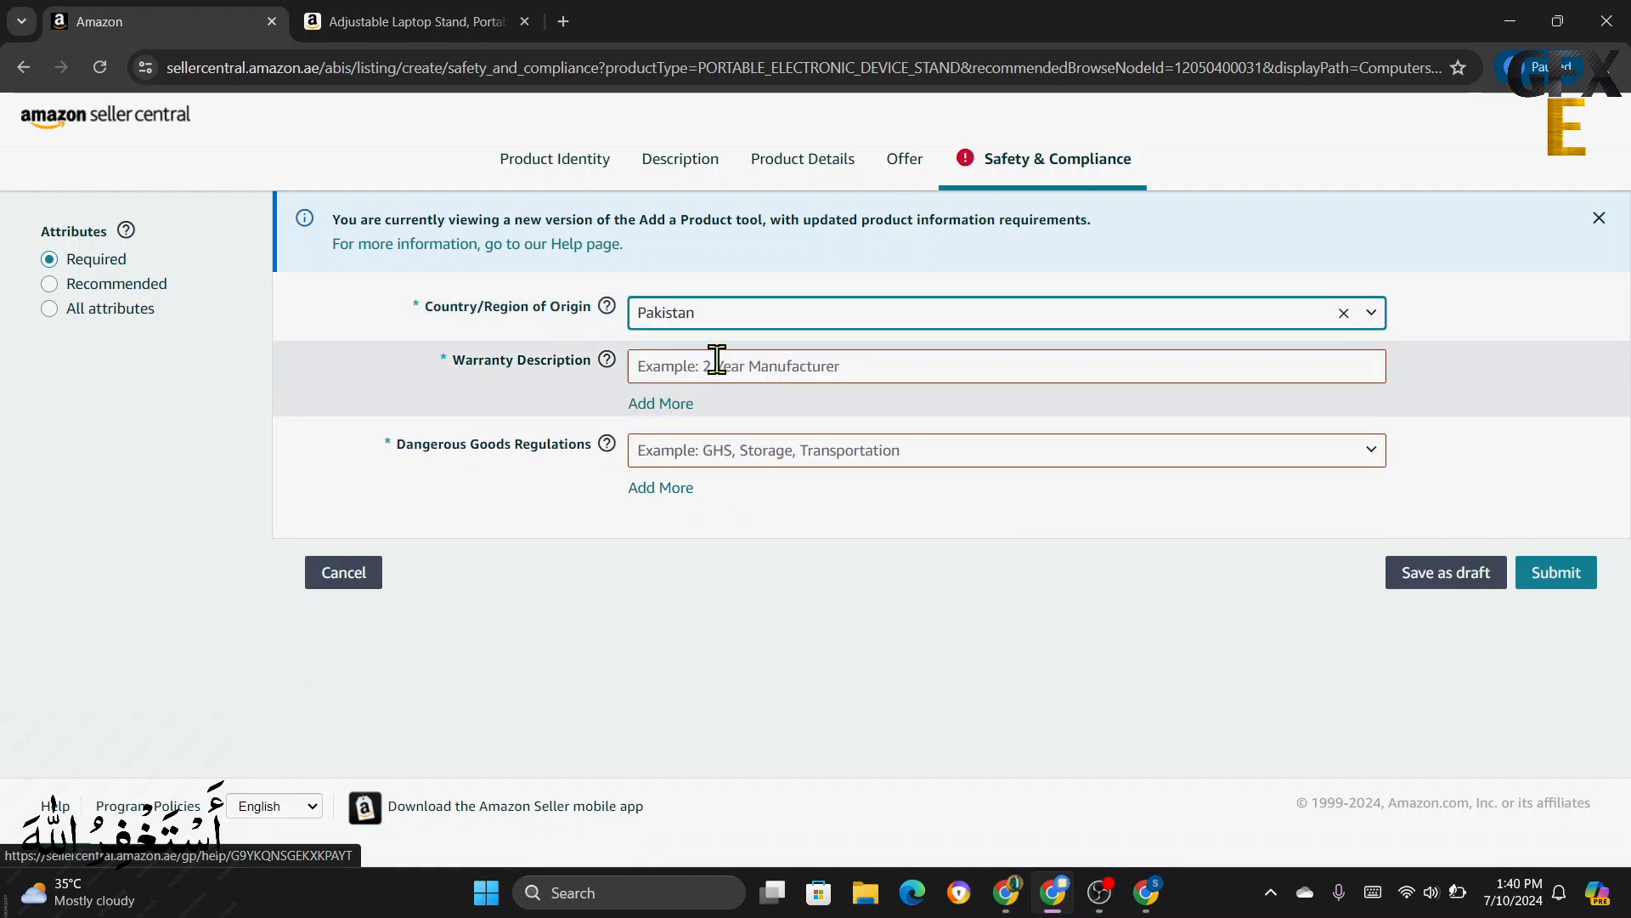
left_click(716, 359)
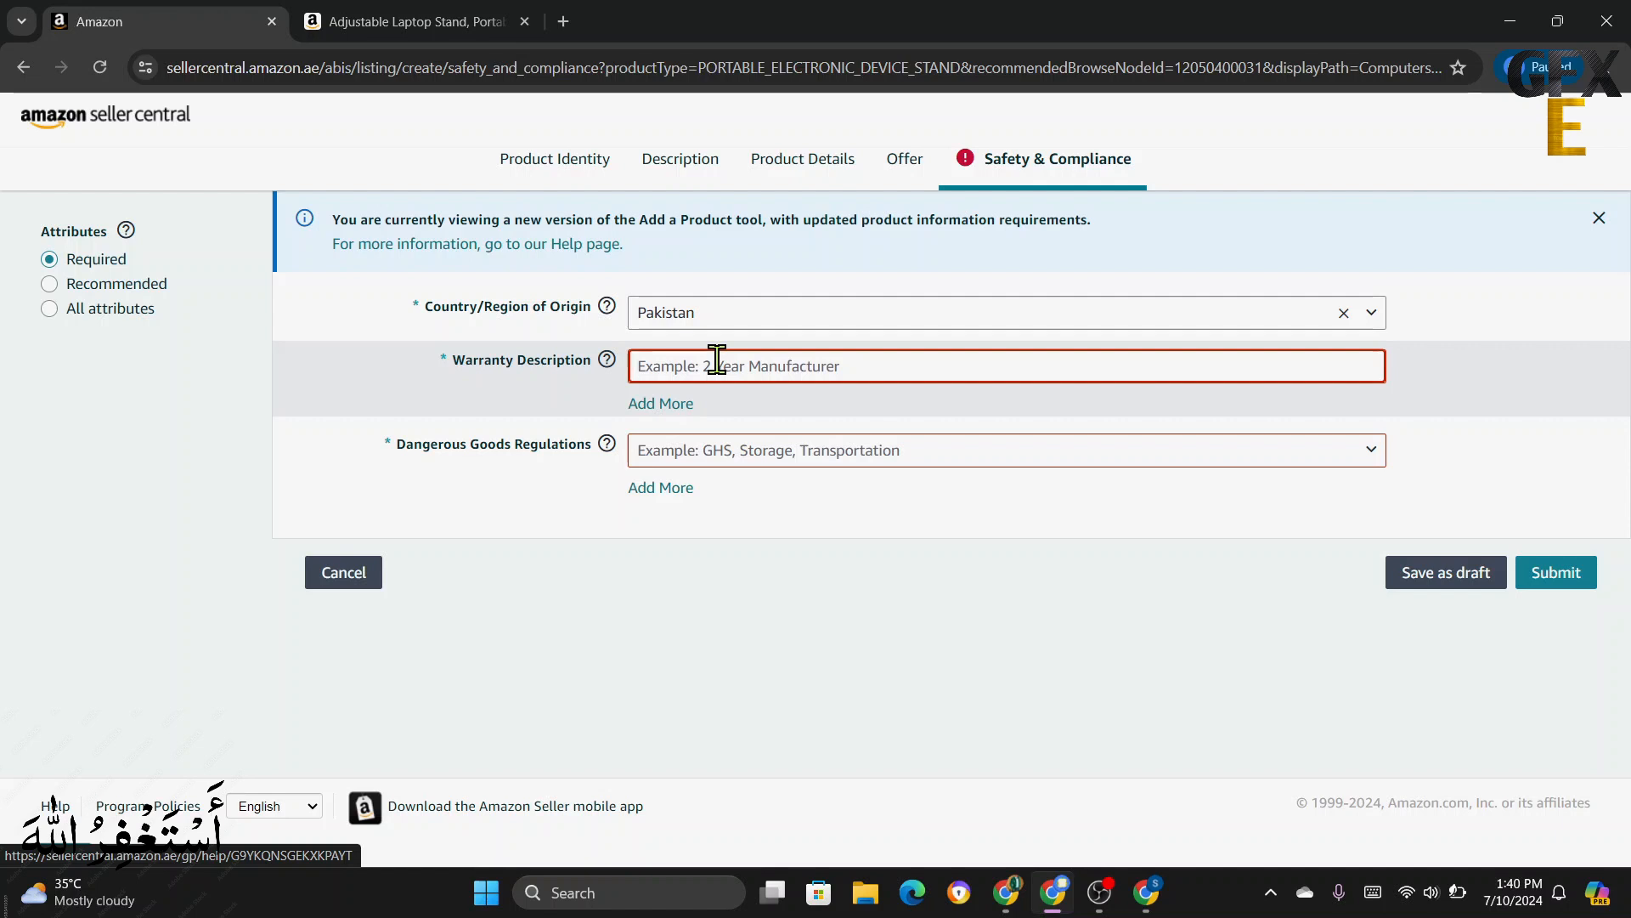
type("NO")
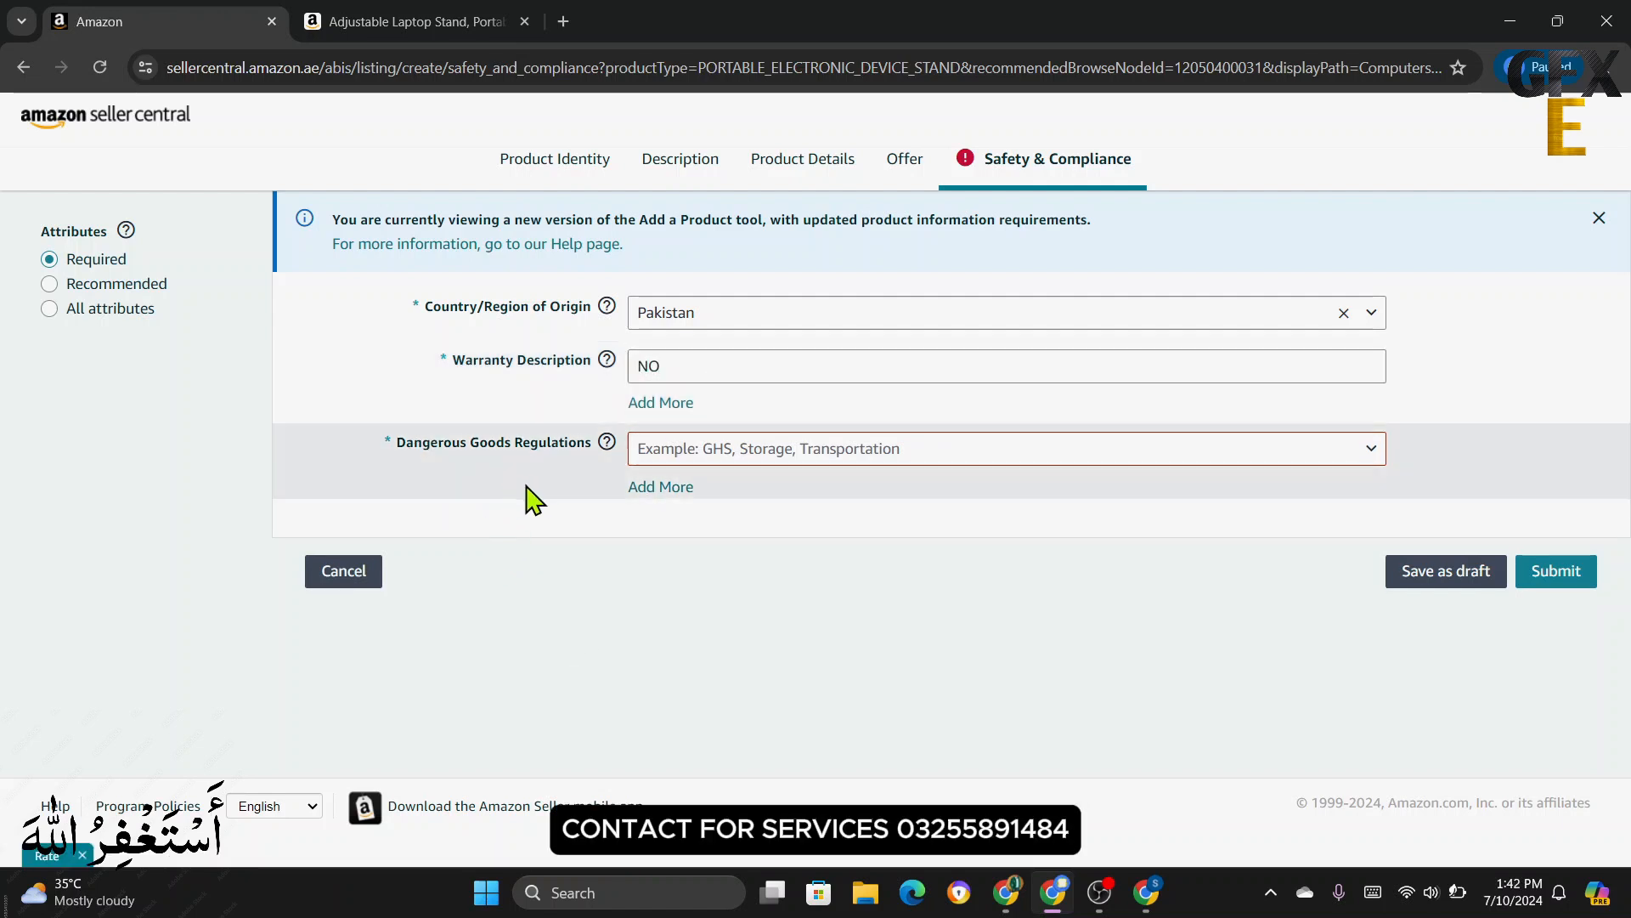
- Set the dangerous goods regulations to Not Applicable and submit the completed listing
left_click(726, 449)
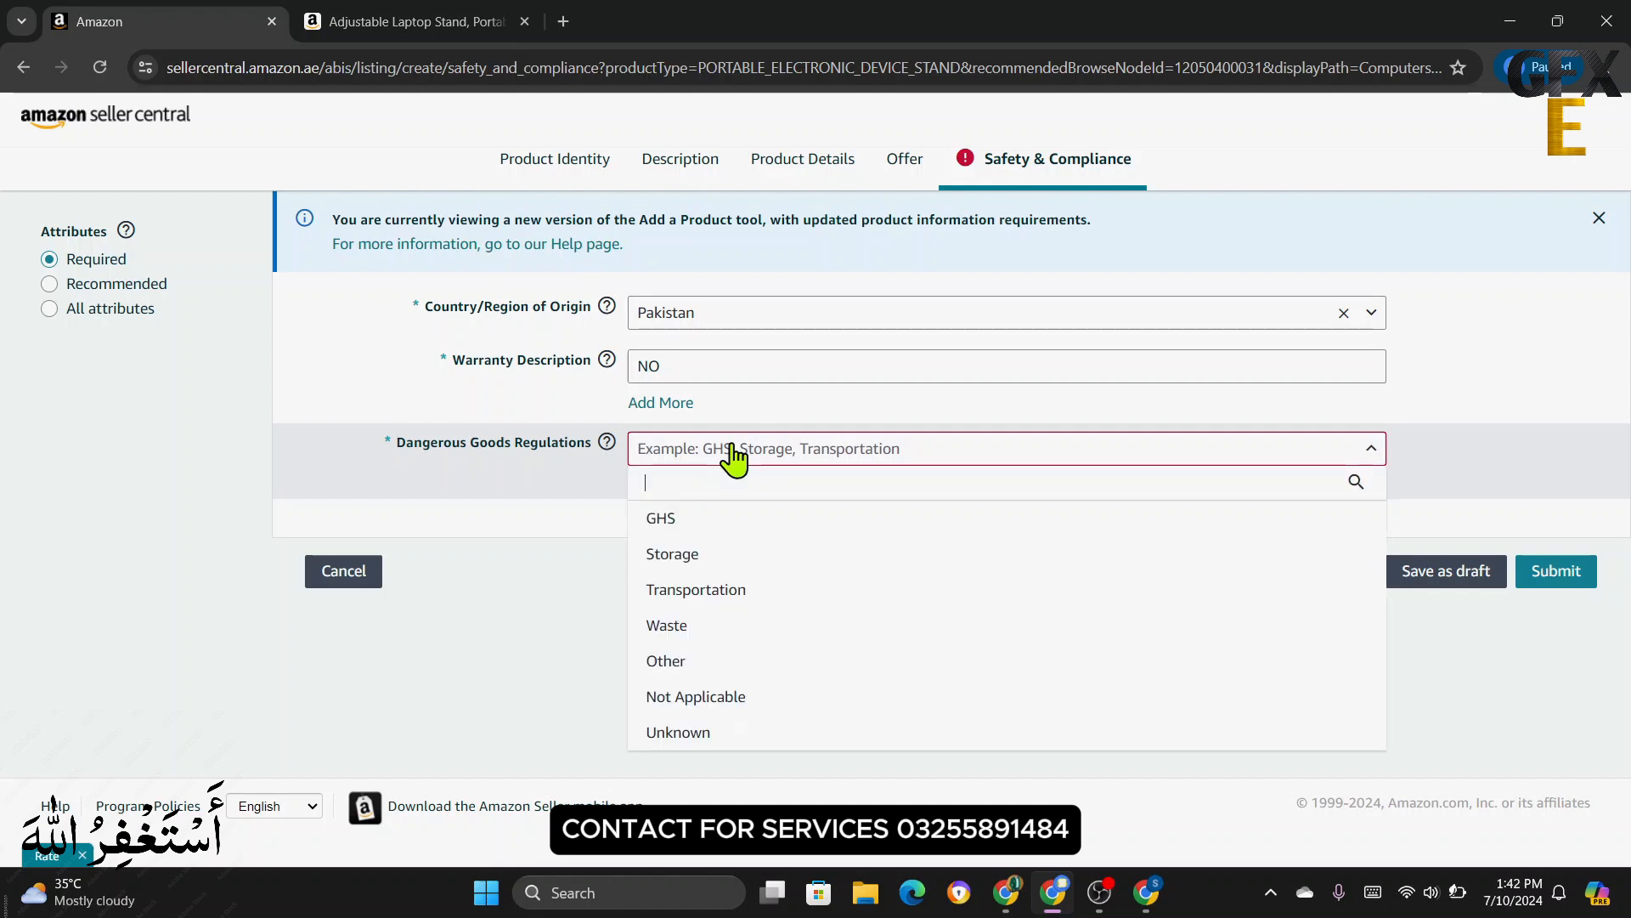
left_click(702, 705)
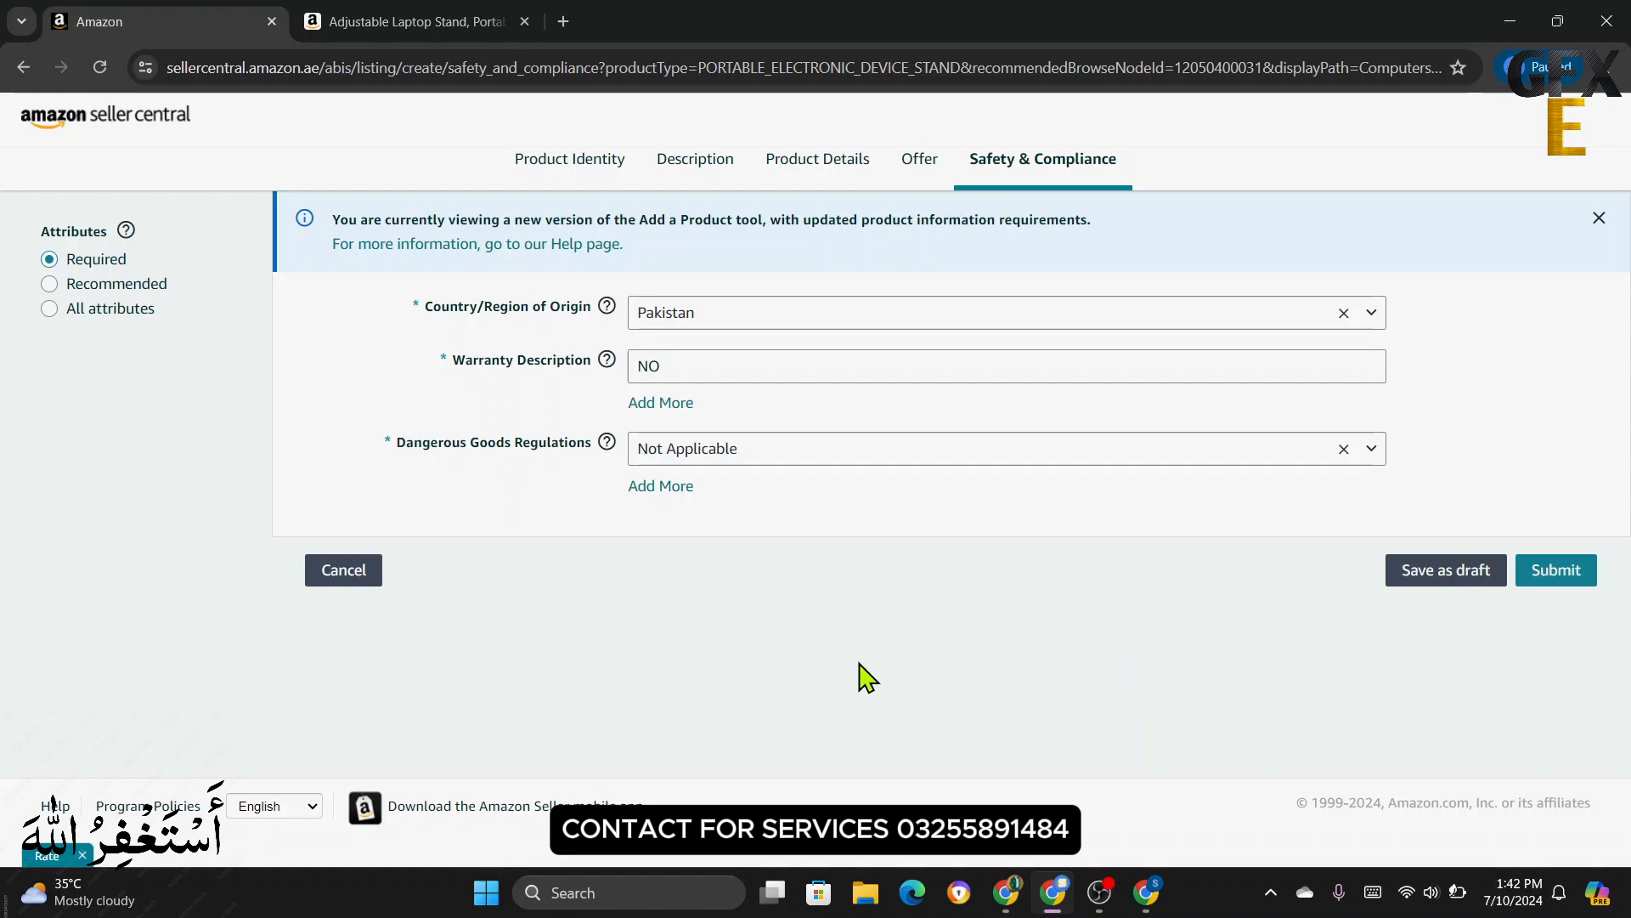
left_click(1562, 573)
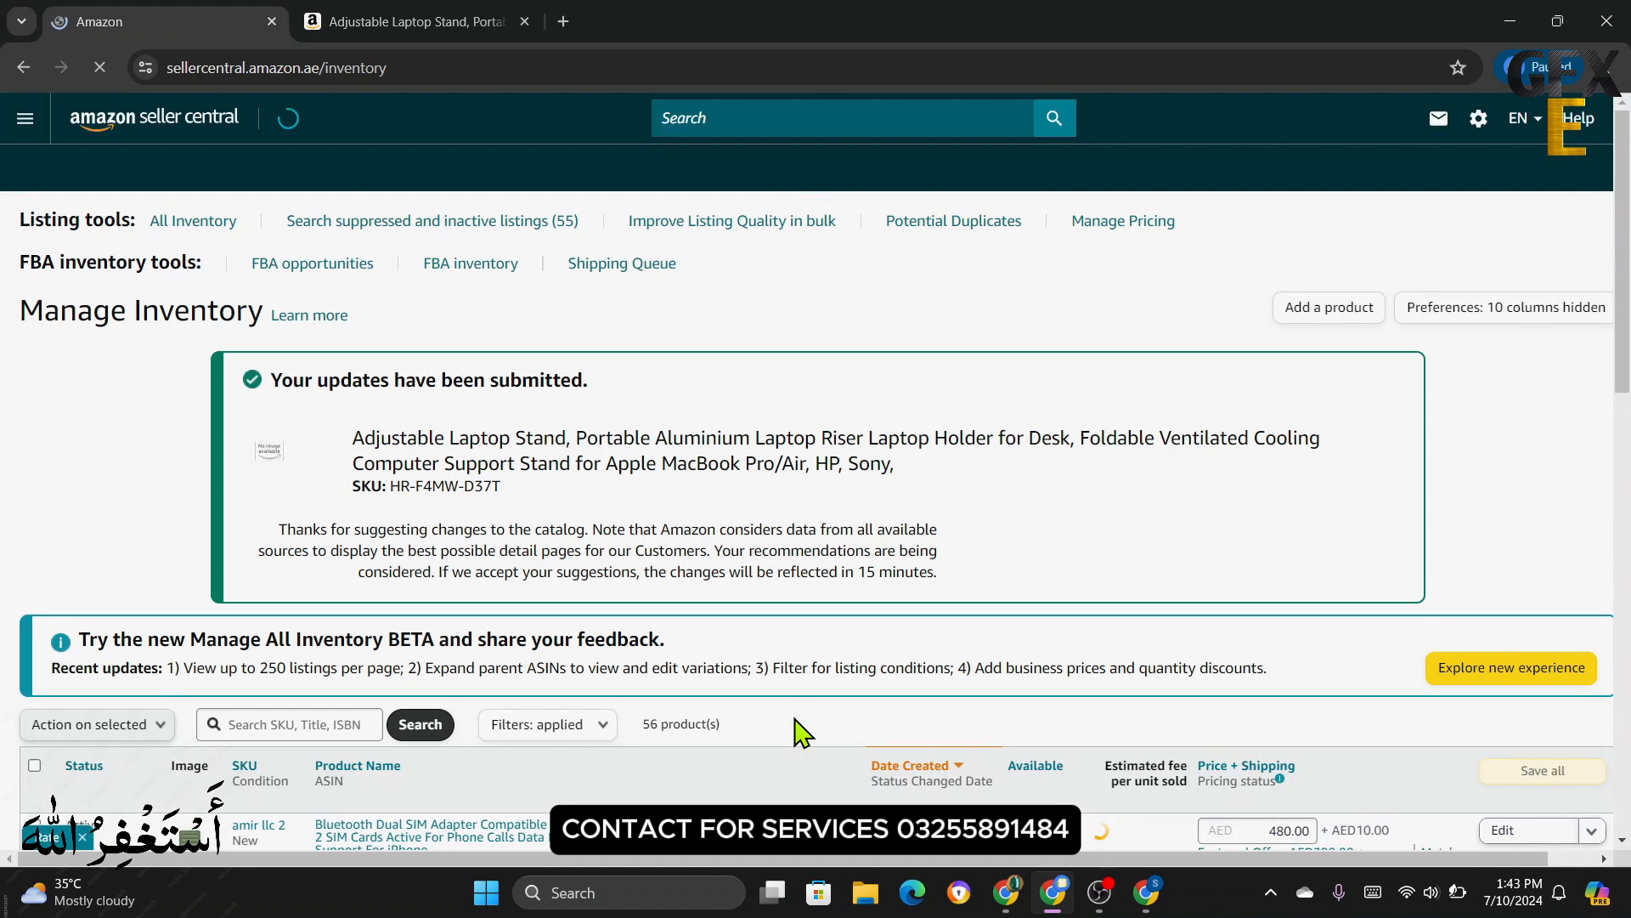